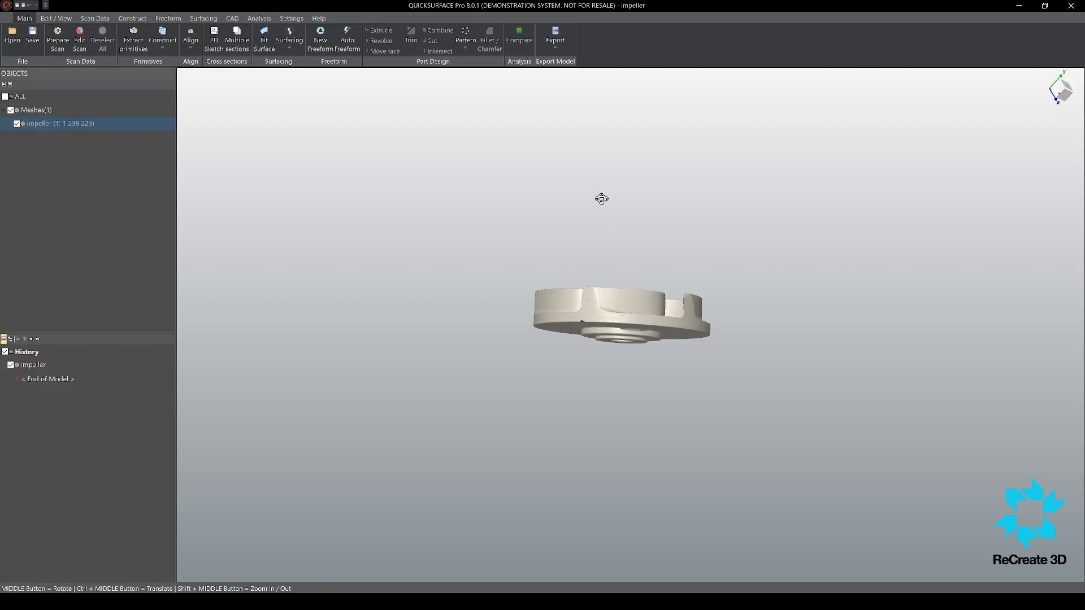
# Step: Inspect the impeller scan mesh from several angles, including its deviation colour map
pyautogui.scroll(5, 589, 354)
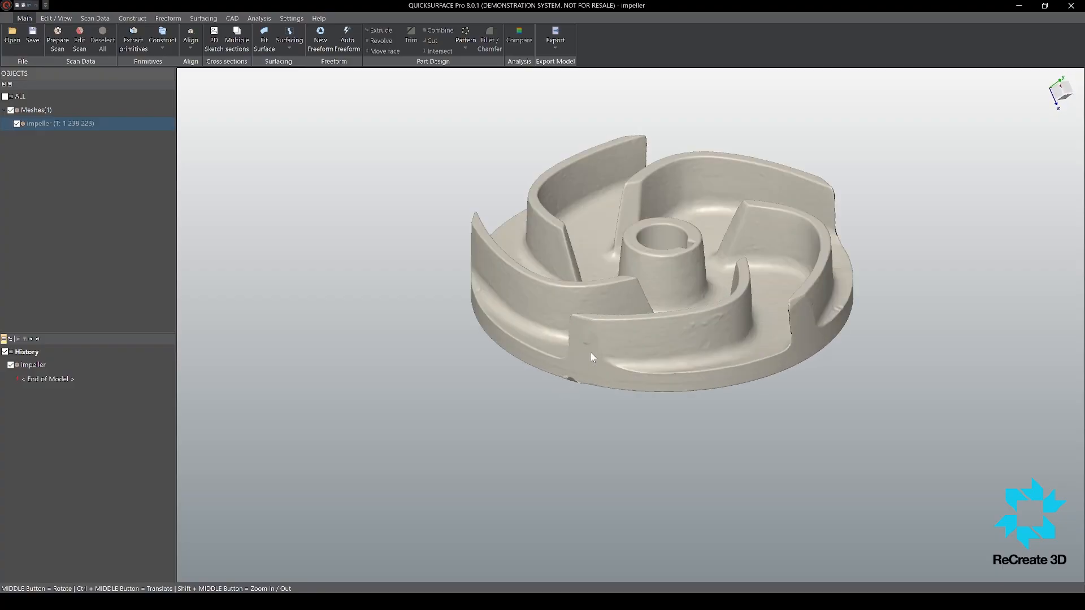
pyautogui.scroll(2, 656, 263)
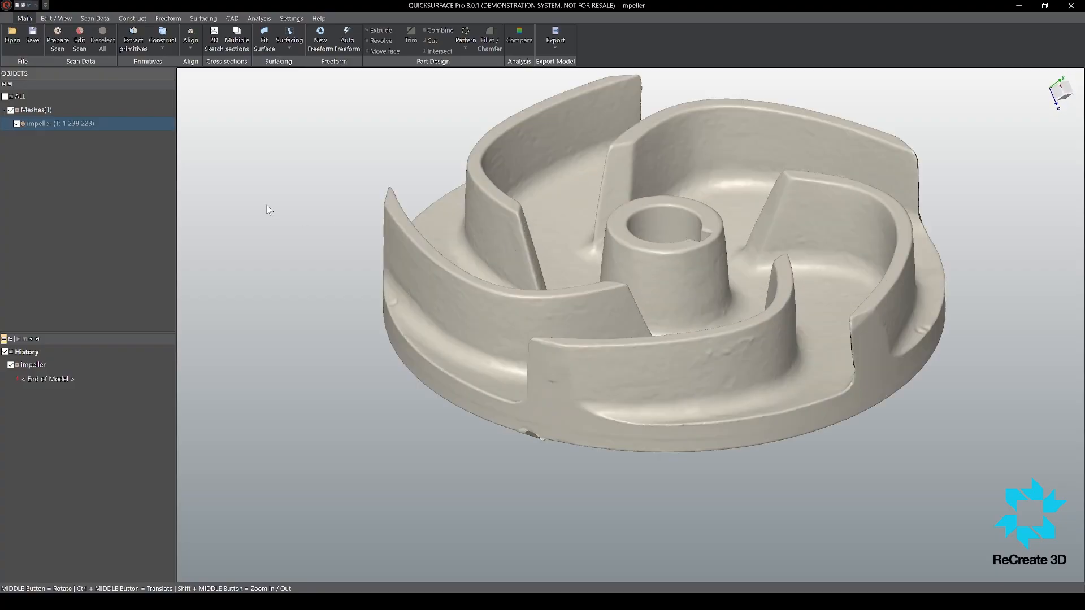
pyautogui.click(95, 18)
pyautogui.moveTo(531, 249); pyautogui.dragTo(532, 275, button='middle')
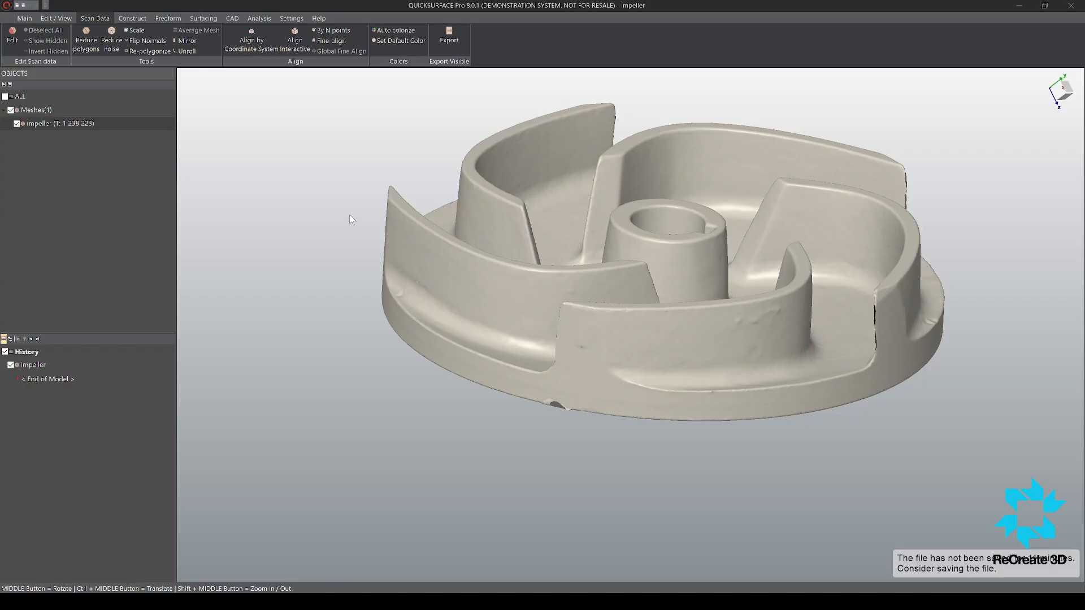
pyautogui.press('d')
pyautogui.moveTo(522, 254); pyautogui.dragTo(498, 254, button='middle')
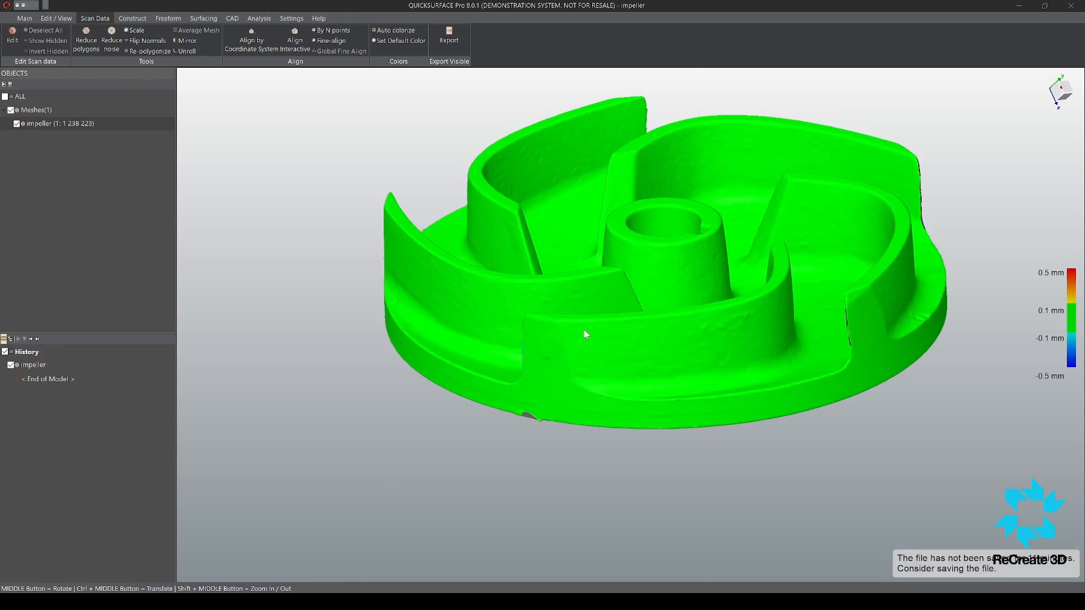
pyautogui.press('d')
pyautogui.scroll(-3, 487, 290)
pyautogui.moveTo(488, 291); pyautogui.dragTo(531, 343, button='middle')
pyautogui.scroll(-3, 531, 343)
pyautogui.moveTo(260, 192); pyautogui.dragTo(186, 96, button='middle')
# Step: Start extracting primitives from the impeller scan and adjust the region segmentation to capture the hub bore faces
pyautogui.click(133, 18)
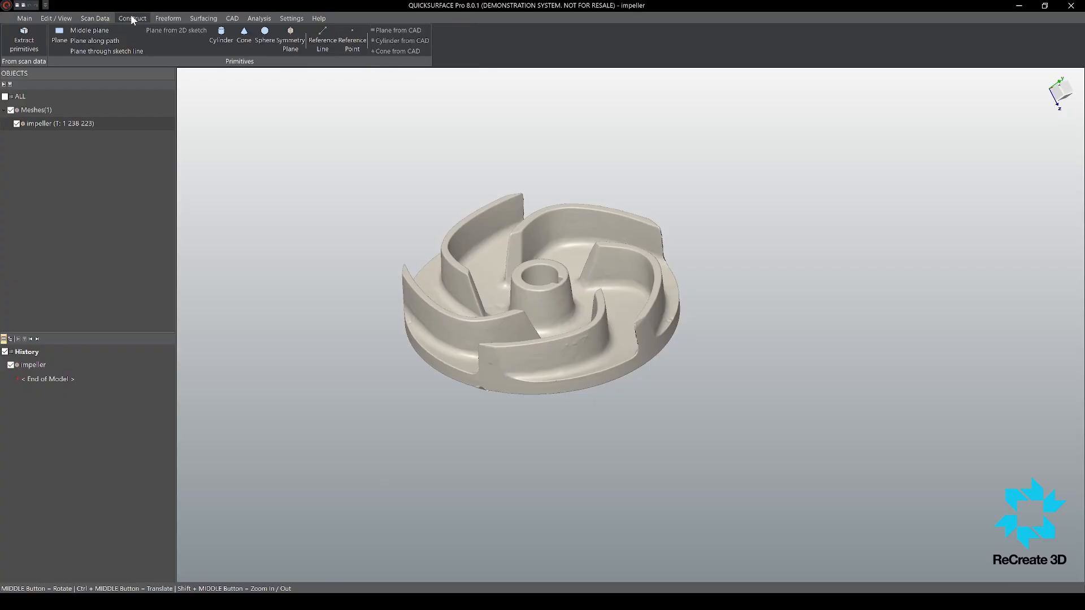
pyautogui.click(24, 45)
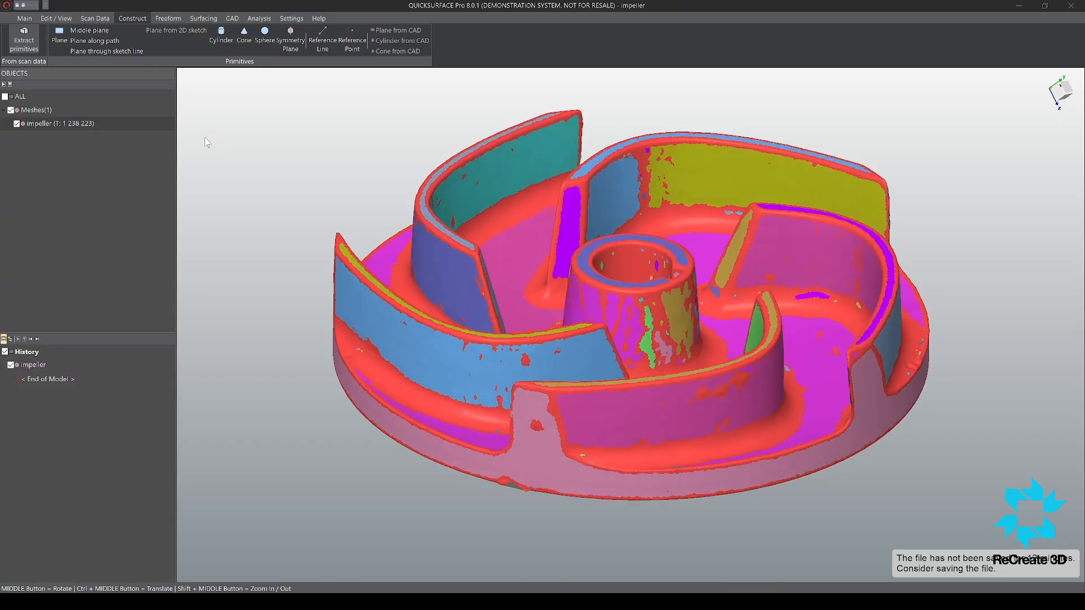
pyautogui.moveTo(440, 292); pyautogui.dragTo(621, 284, button='middle')
pyautogui.scroll(5, 621, 284)
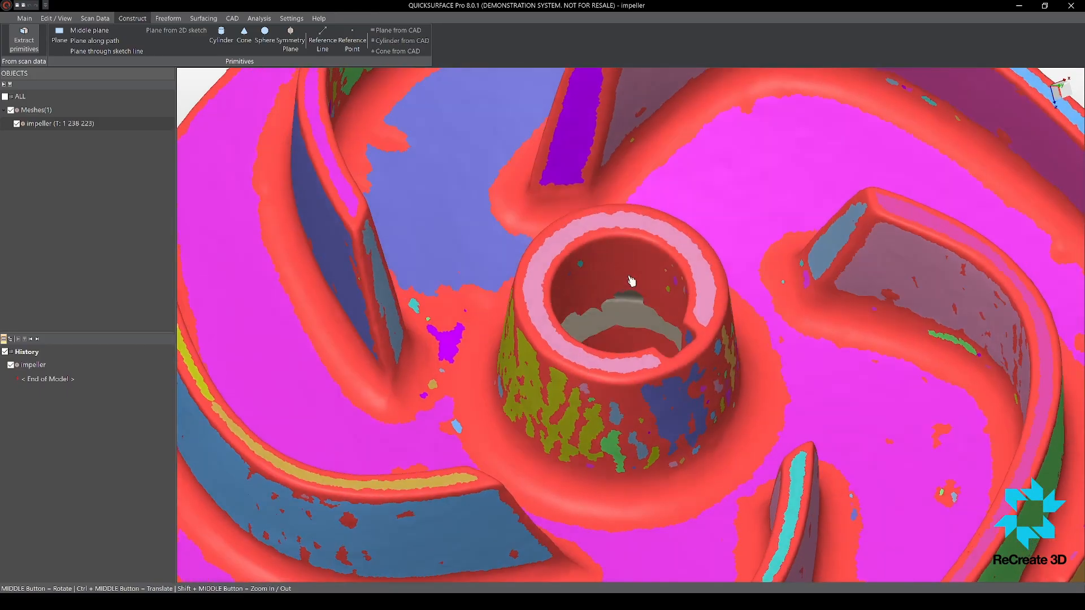
pyautogui.moveTo(208, 138); pyautogui.dragTo(222, 137)
pyautogui.moveTo(592, 252)
pyautogui.mouseDown(button='middle')
pyautogui.moveTo(605, 307)
pyautogui.moveTo(602, 277)
pyautogui.mouseUp(button='middle')
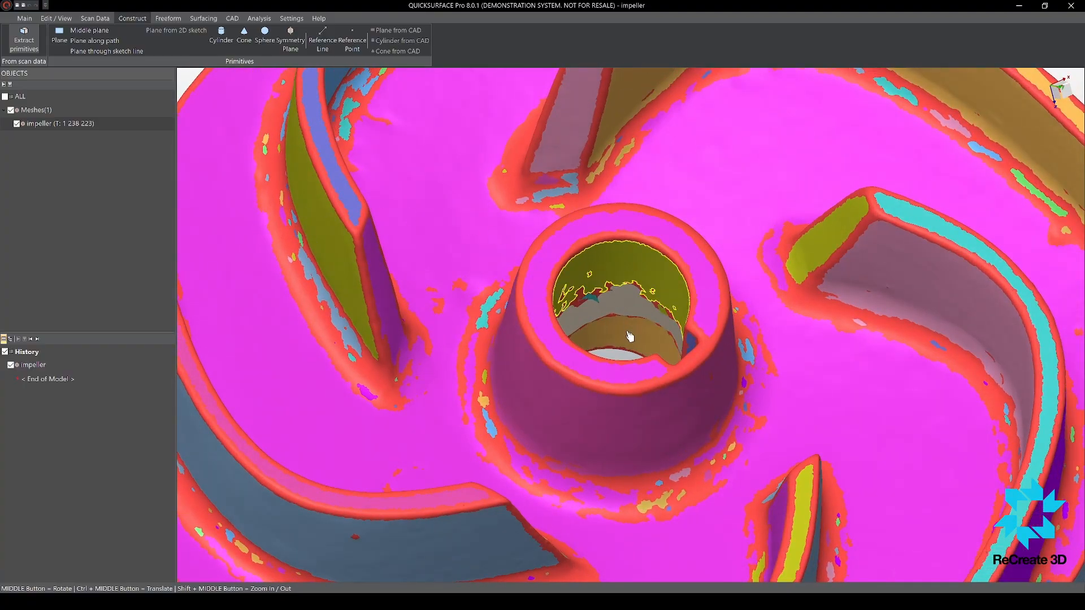
# Step: Fit a cylinder to the hub's central bore, check its deviation from the scan and add it to the model
pyautogui.click(615, 312)
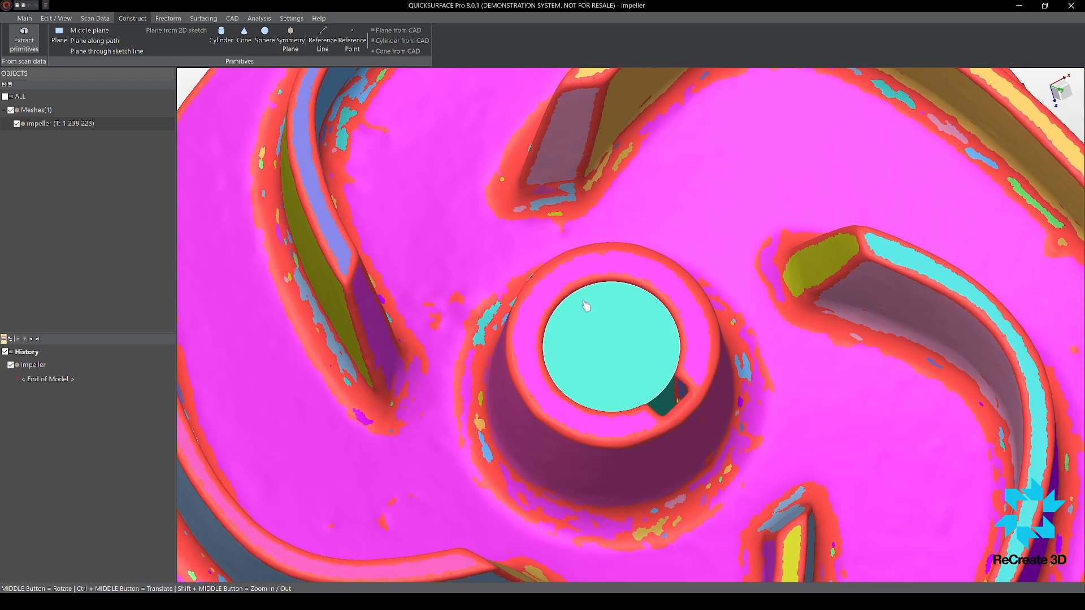
pyautogui.click(207, 313)
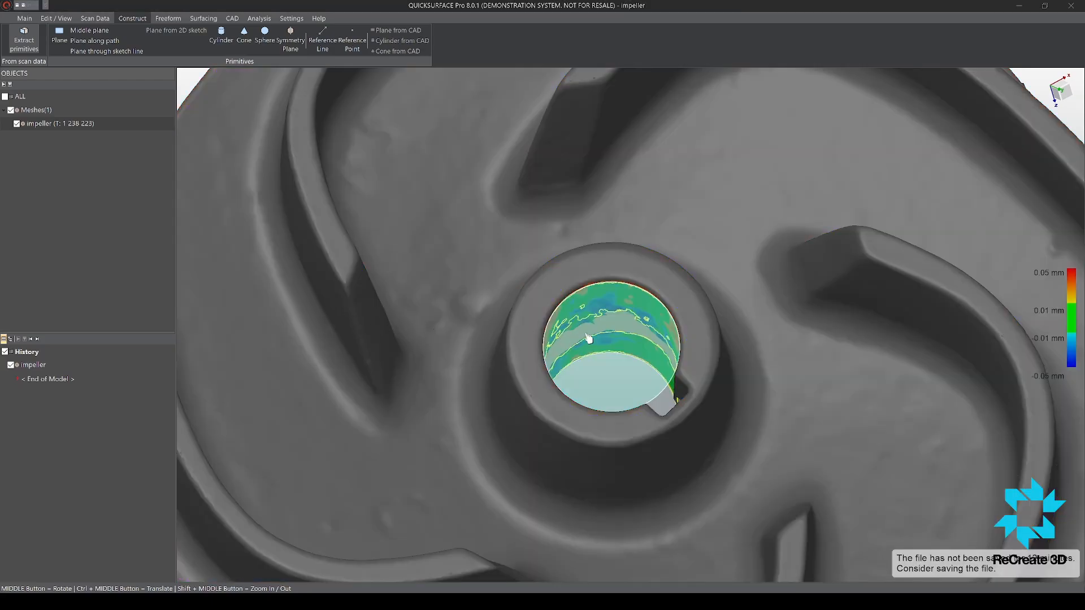
pyautogui.scroll(6, 600, 336)
pyautogui.moveTo(687, 341); pyautogui.dragTo(714, 404, button='middle')
pyautogui.scroll(-6, 714, 404)
pyautogui.scroll(4, 705, 436)
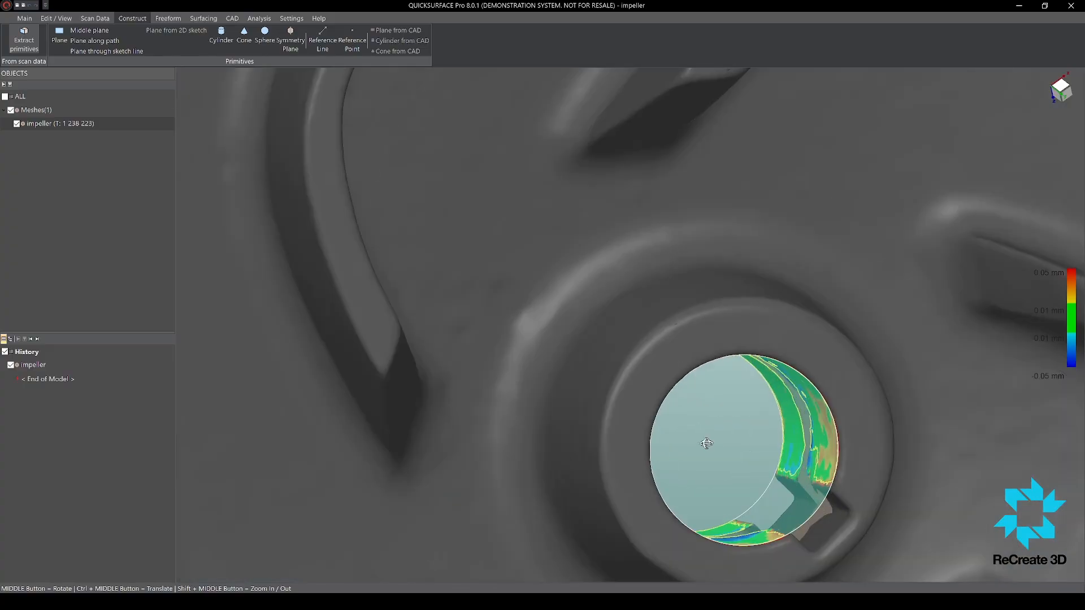
pyautogui.moveTo(705, 442); pyautogui.dragTo(677, 220, button='middle')
pyautogui.scroll(-6, 674, 221)
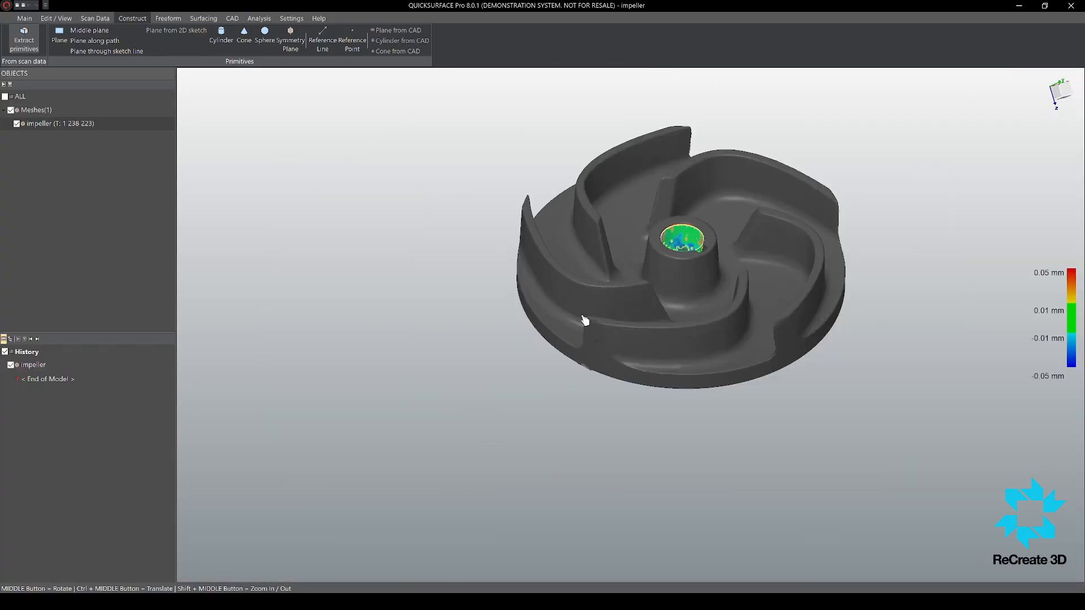
pyautogui.scroll(5, 779, 291)
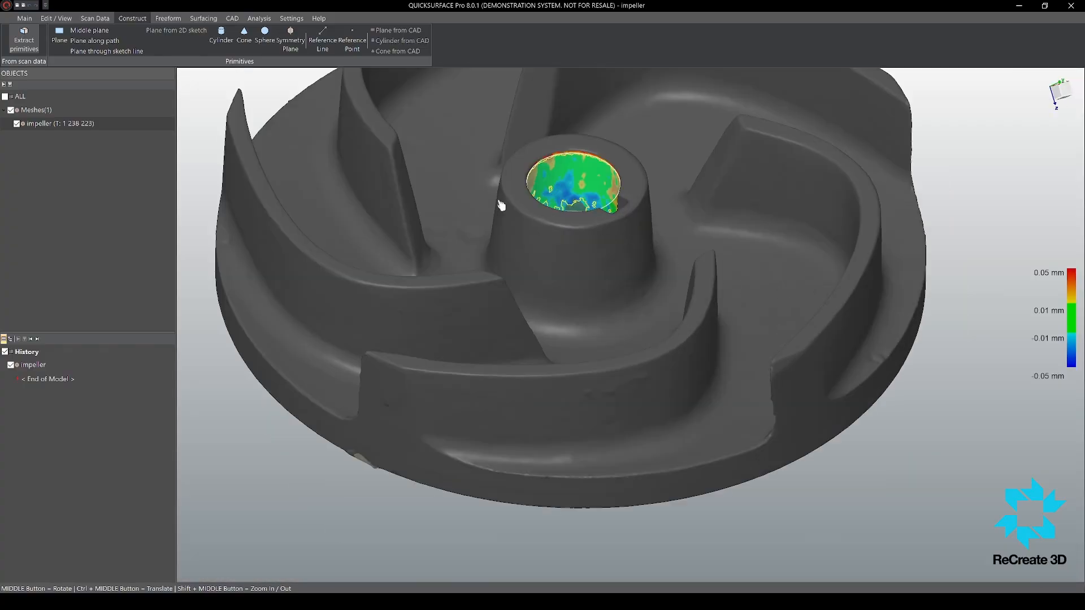
pyautogui.click(299, 363)
# Step: Extract a plane from the flat annular face around the bore on the impeller's underside
pyautogui.scroll(-5, 559, 322)
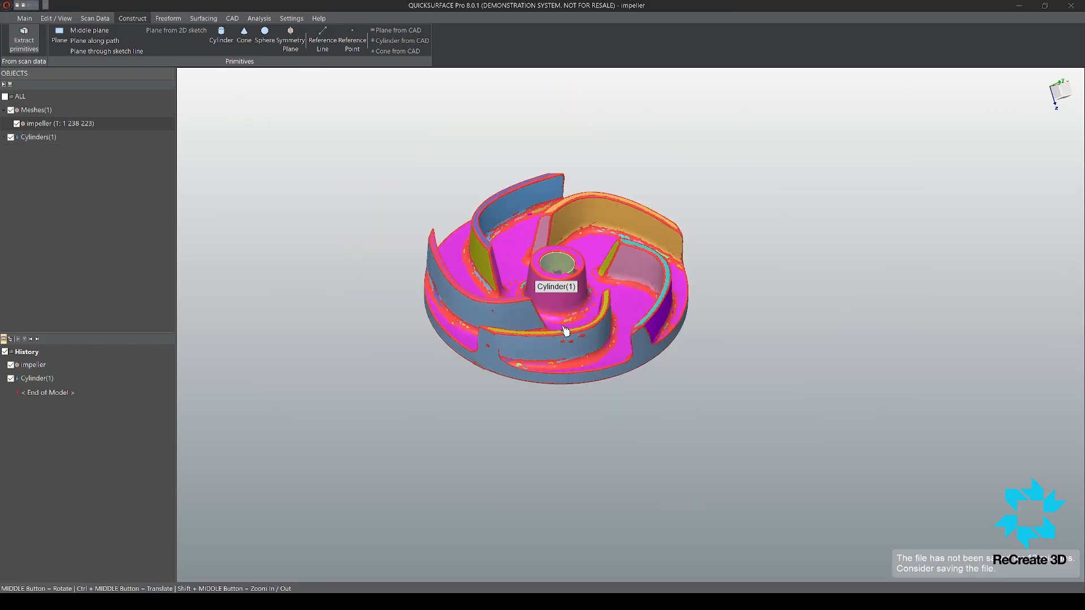
pyautogui.moveTo(584, 446); pyautogui.dragTo(624, 222, button='middle')
pyautogui.scroll(5, 572, 344)
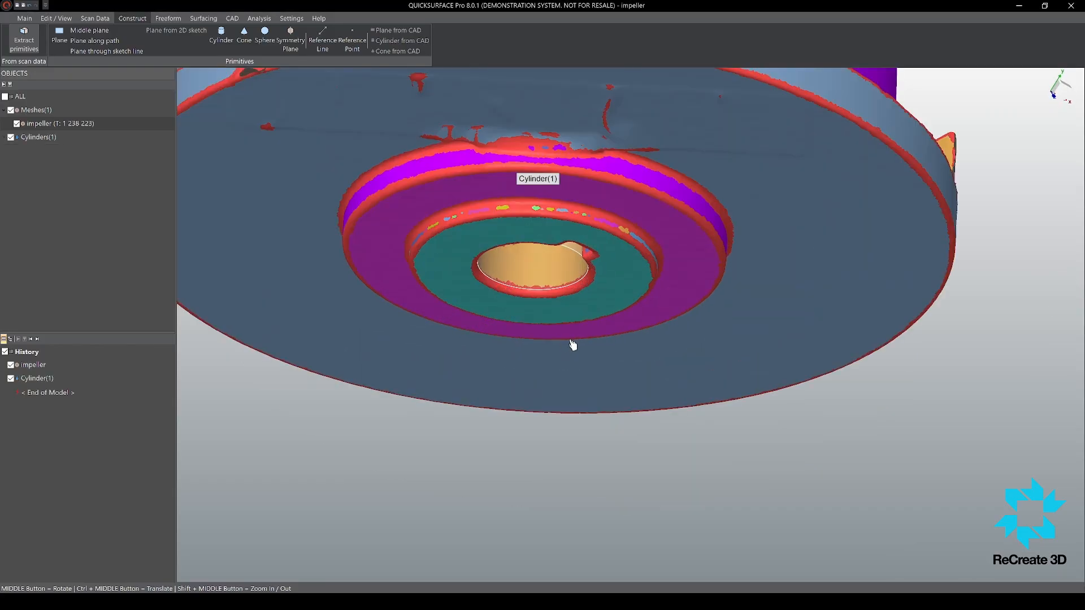
pyautogui.click(582, 298)
pyautogui.moveTo(576, 252); pyautogui.dragTo(550, 399, button='middle')
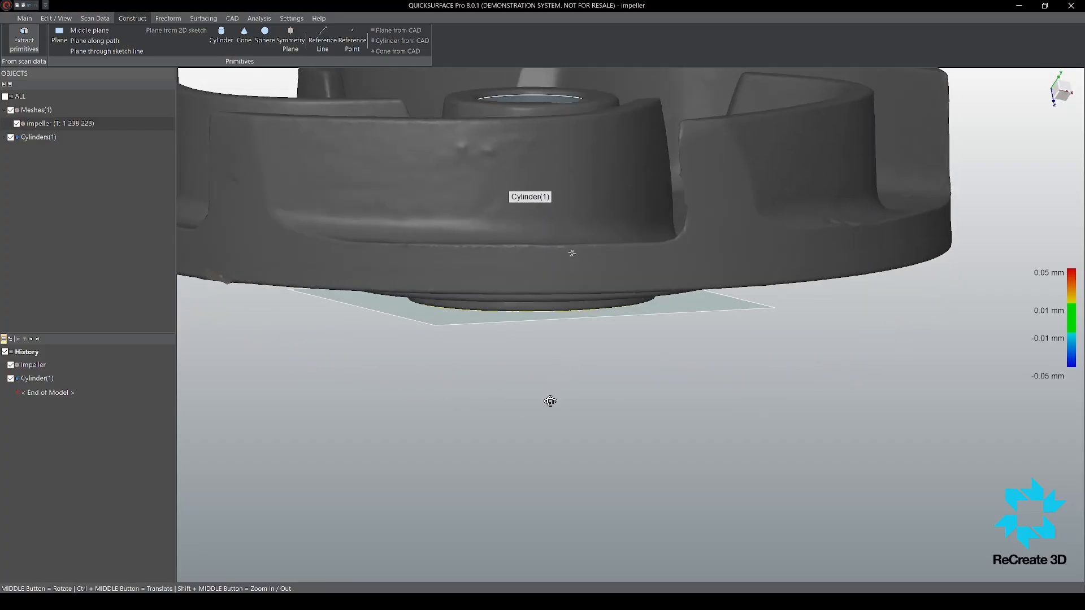
pyautogui.scroll(-5, 637, 310)
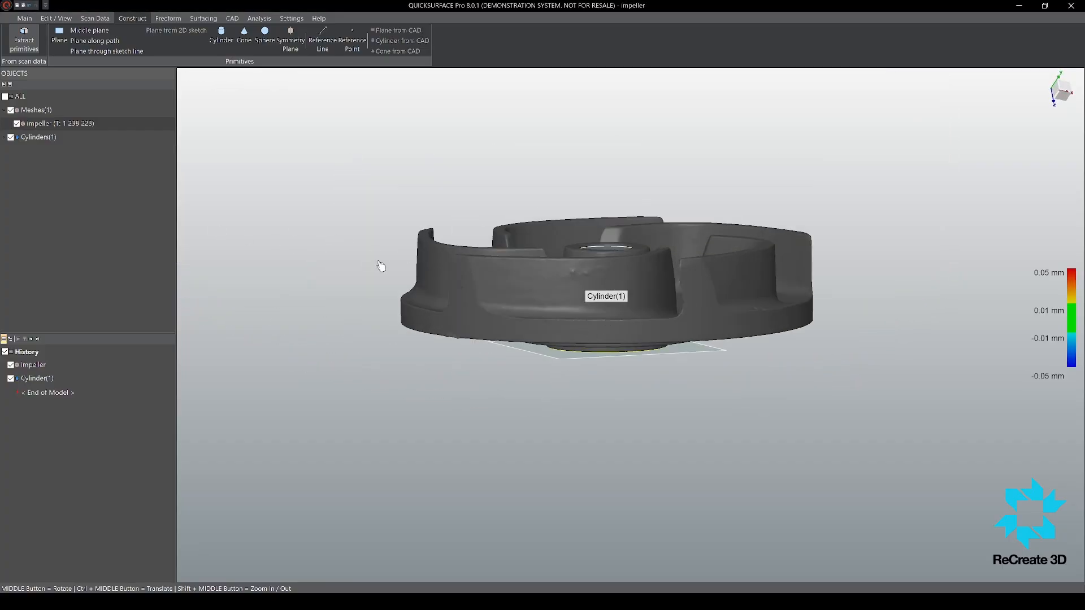
pyautogui.moveTo(381, 266); pyautogui.dragTo(675, 474, button='middle')
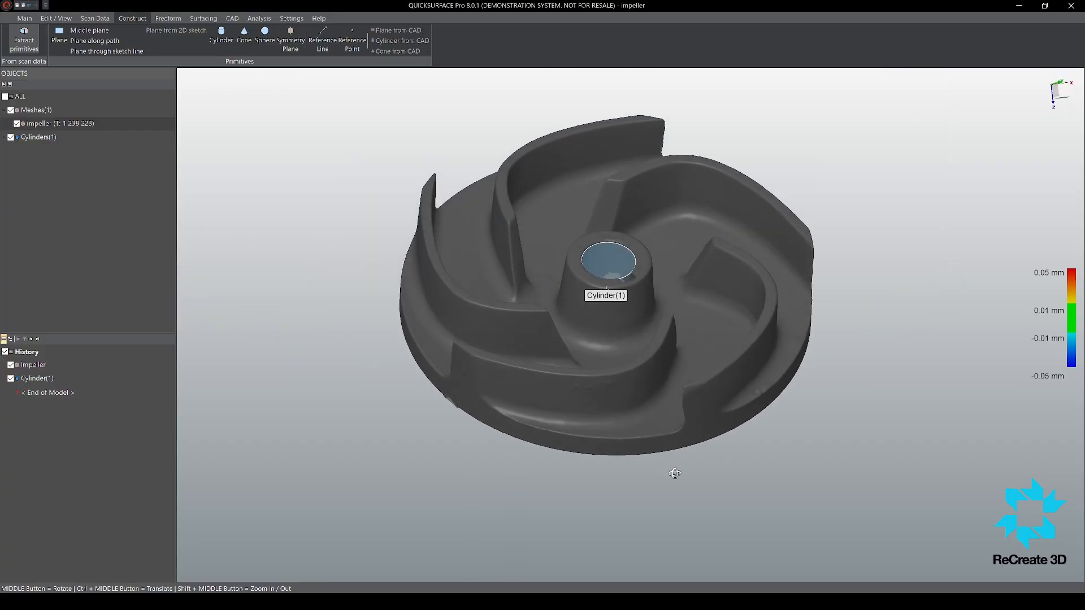
pyautogui.rightClick(303, 366)
# Step: Extract a plane from the two flat regions of the keyway's outer wall inside the bore and finish primitive extraction
pyautogui.scroll(7, 575, 339)
pyautogui.moveTo(682, 429); pyautogui.dragTo(732, 386, button='middle')
pyautogui.scroll(-7, 673, 195)
pyautogui.scroll(6, 740, 165)
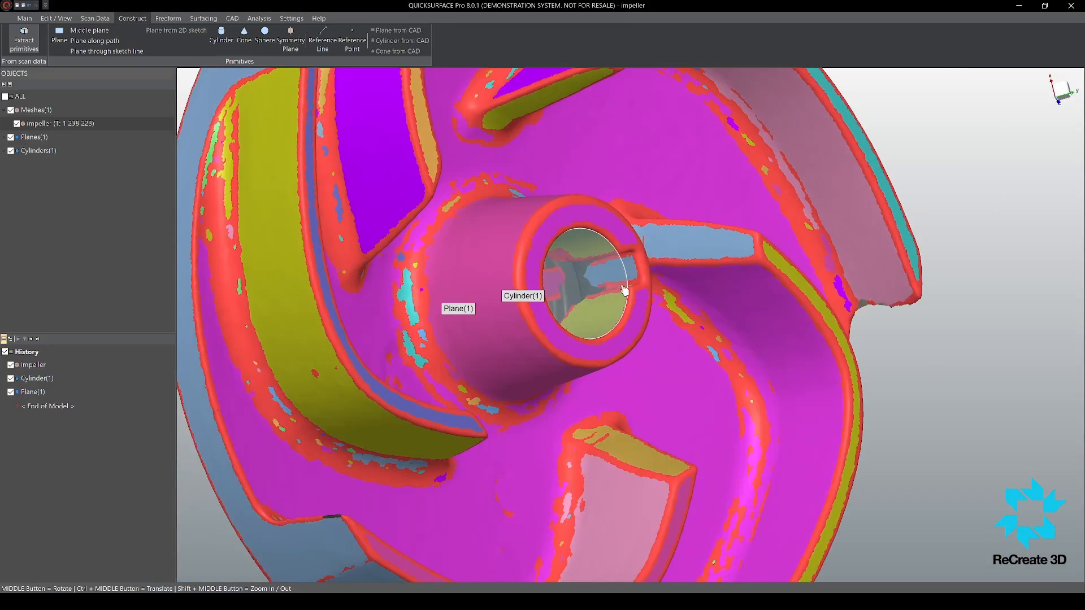
pyautogui.scroll(5, 624, 290)
pyautogui.click(699, 251)
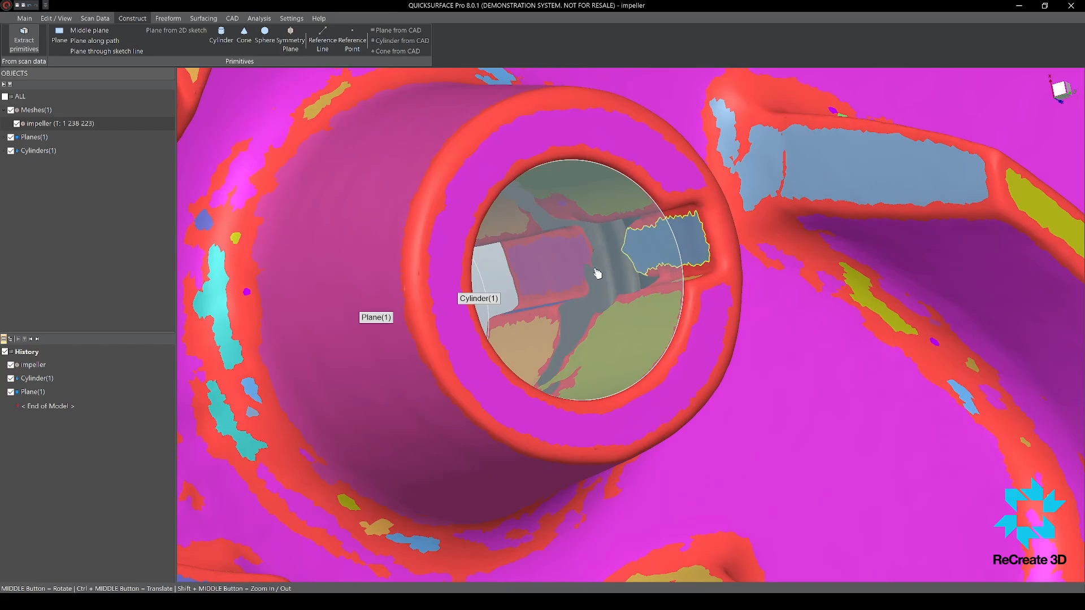
pyautogui.moveTo(570, 271); pyautogui.dragTo(531, 294, button='middle')
pyautogui.scroll(-5, 529, 288)
pyautogui.scroll(5, 453, 283)
pyautogui.moveTo(441, 285); pyautogui.dragTo(707, 312, button='middle')
pyautogui.scroll(-5, 707, 313)
pyautogui.scroll(5, 688, 376)
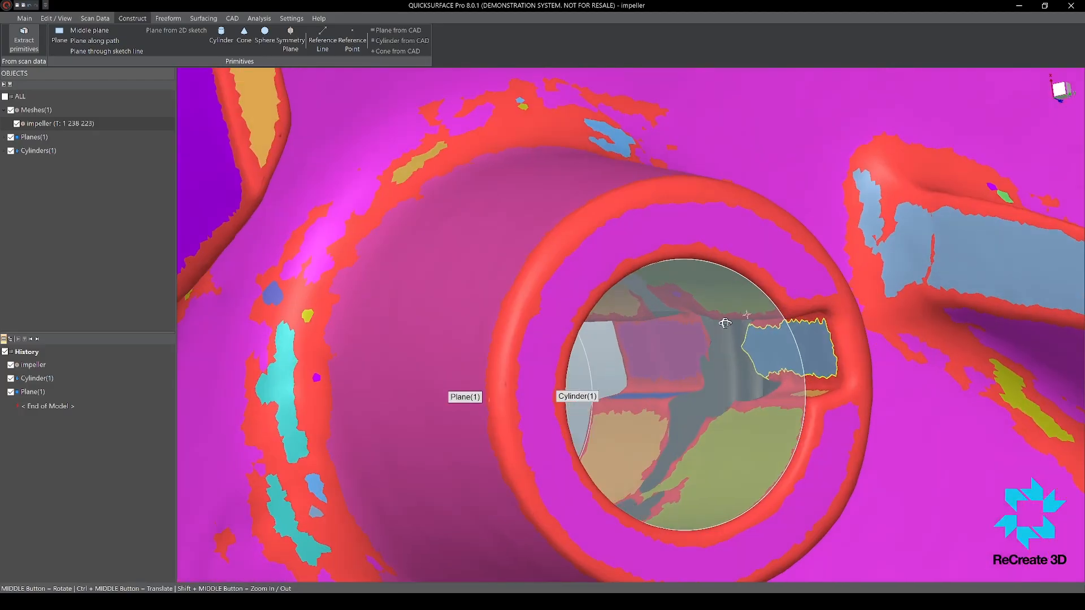
pyautogui.click(703, 345)
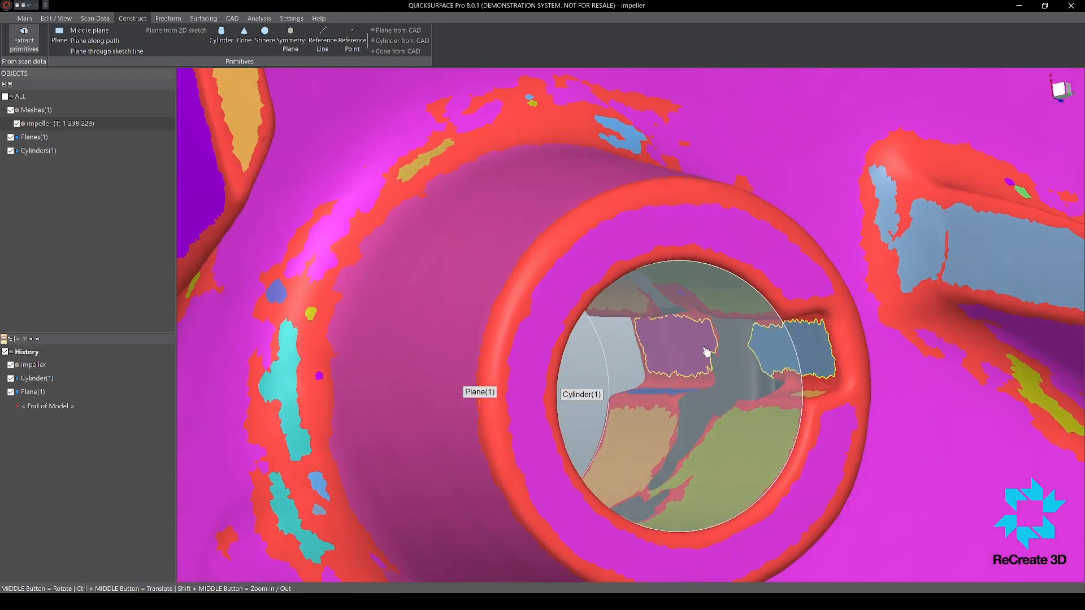
pyautogui.click(657, 293)
pyautogui.moveTo(676, 346); pyautogui.dragTo(606, 321, button='middle')
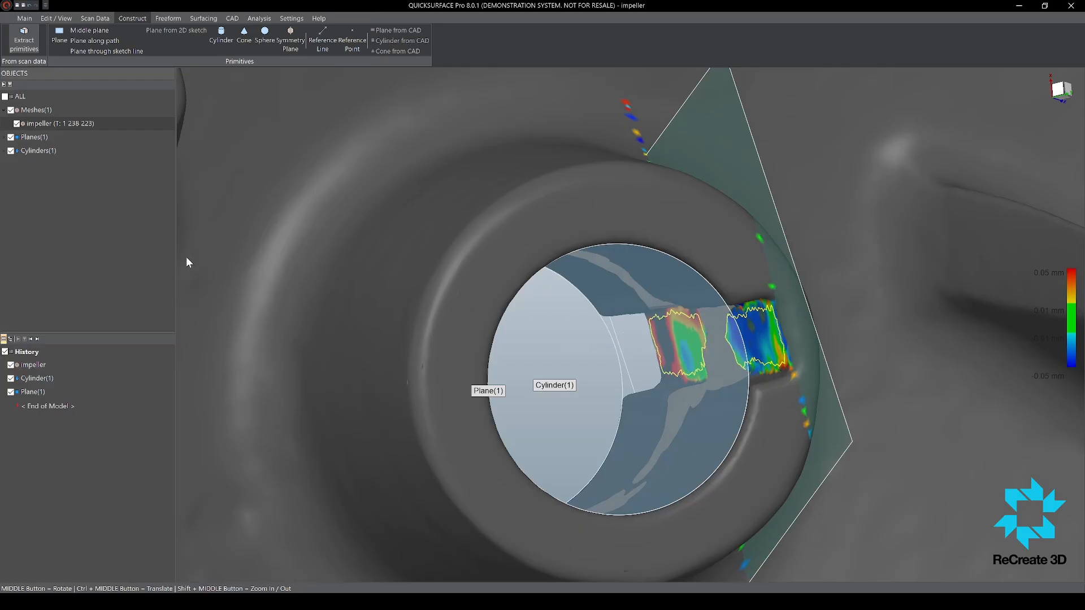
pyautogui.moveTo(603, 334); pyautogui.dragTo(613, 293, button='middle')
pyautogui.scroll(-5, 666, 316)
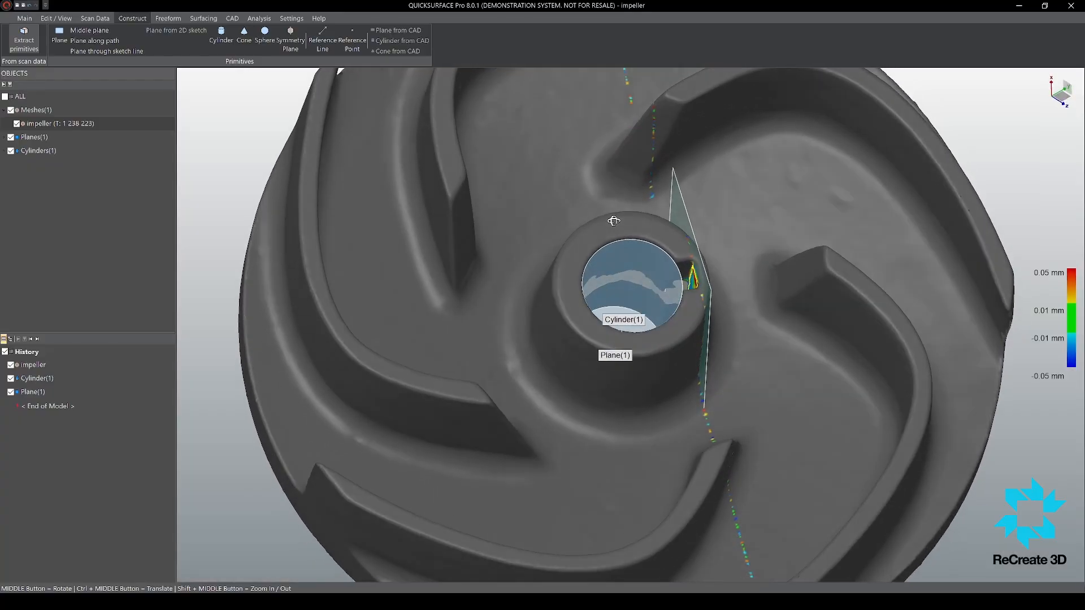
pyautogui.click(287, 377)
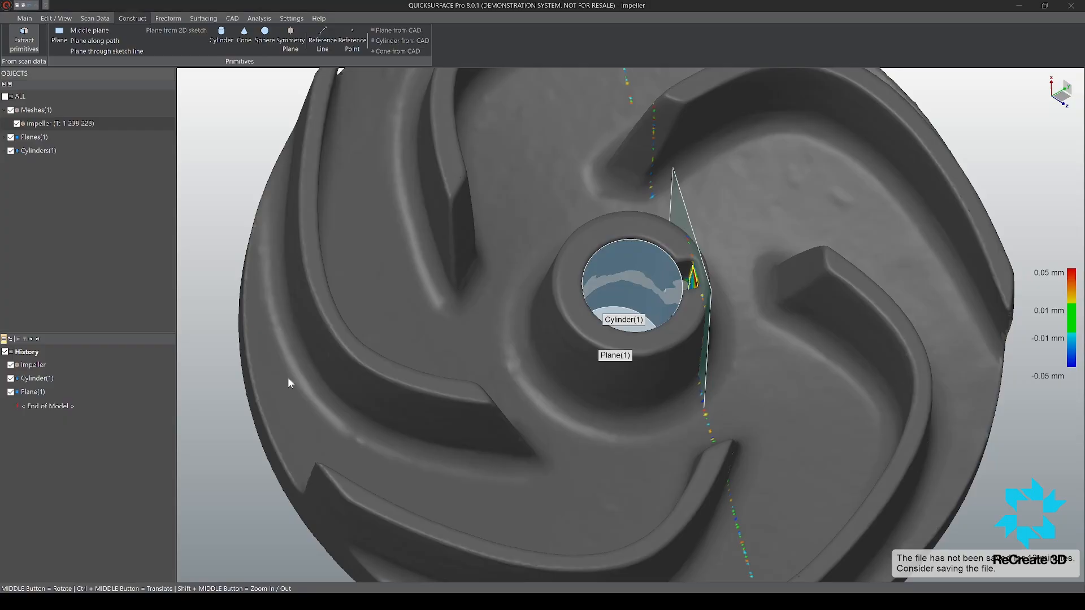
pyautogui.scroll(-3, 500, 358)
pyautogui.moveTo(487, 349); pyautogui.dragTo(290, 109, button='middle')
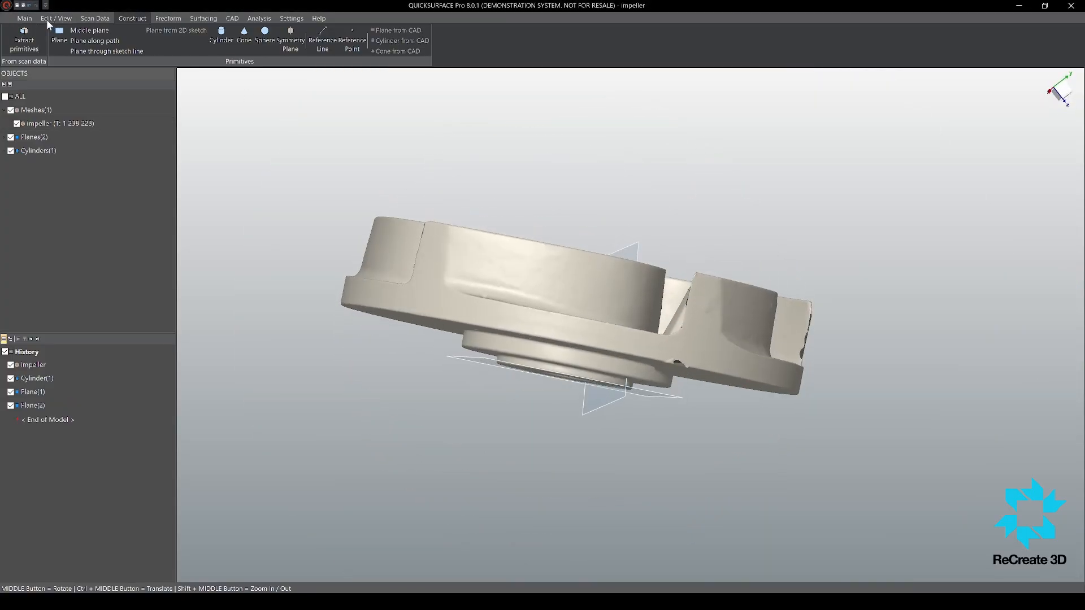
# Step: Align the scan to the coordinate system using the bore cylinder, the underside hub plane and the keyway plane
pyautogui.click(24, 19)
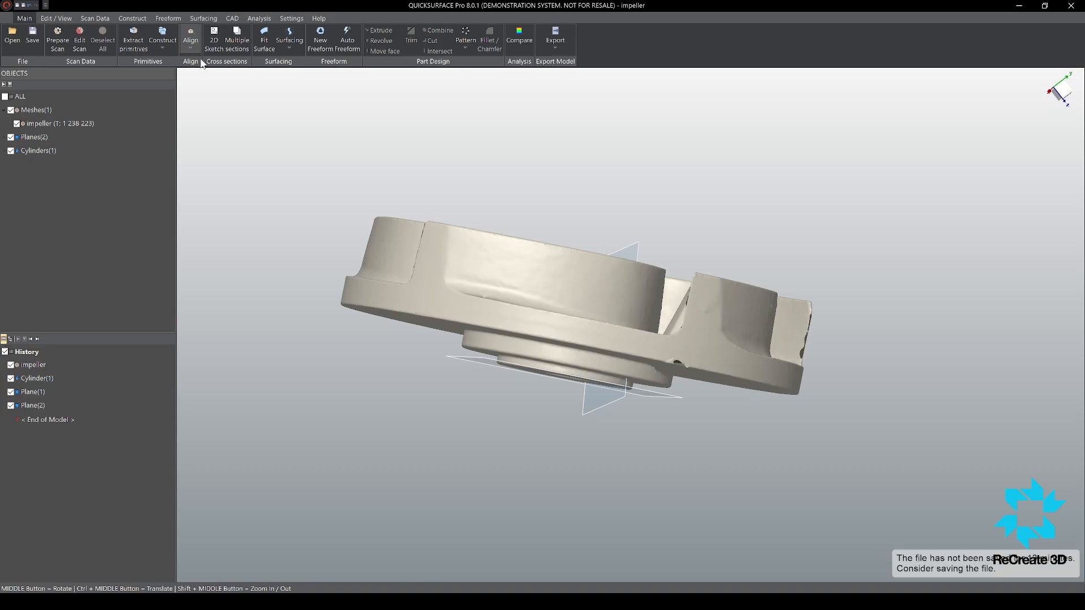
pyautogui.moveTo(526, 387); pyautogui.dragTo(586, 443, button='middle')
pyautogui.click(589, 291)
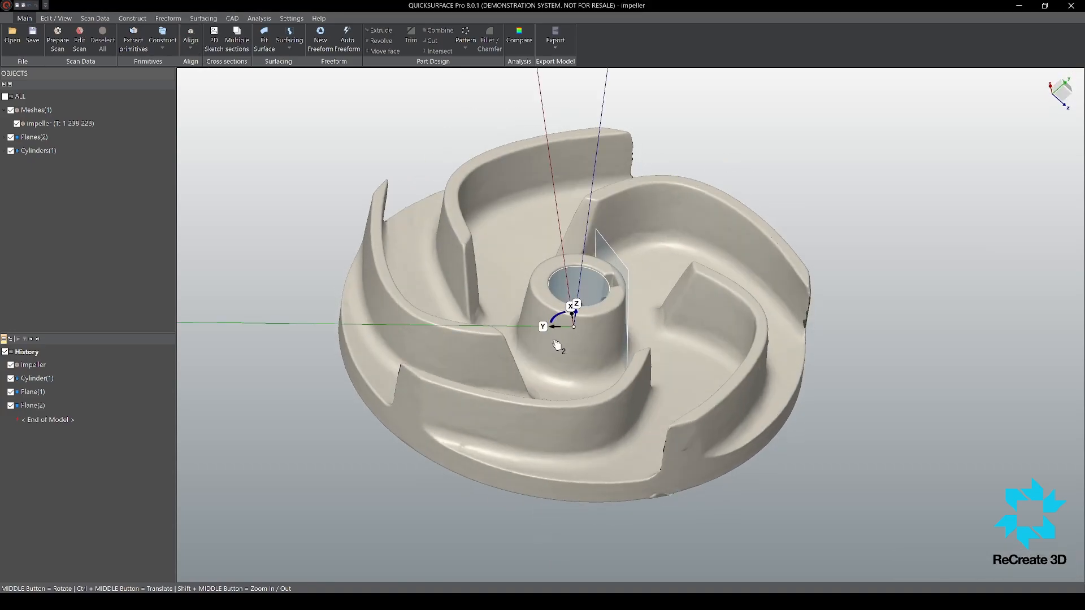
pyautogui.moveTo(561, 371); pyautogui.dragTo(581, 123, button='middle')
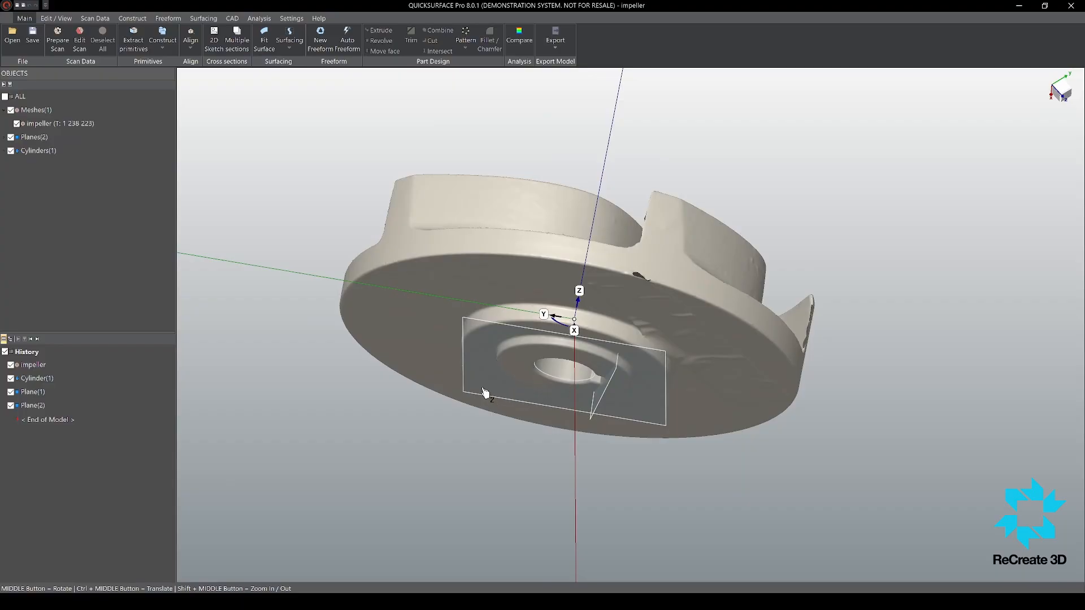
pyautogui.click(482, 389)
pyautogui.moveTo(598, 235); pyautogui.dragTo(604, 435, button='middle')
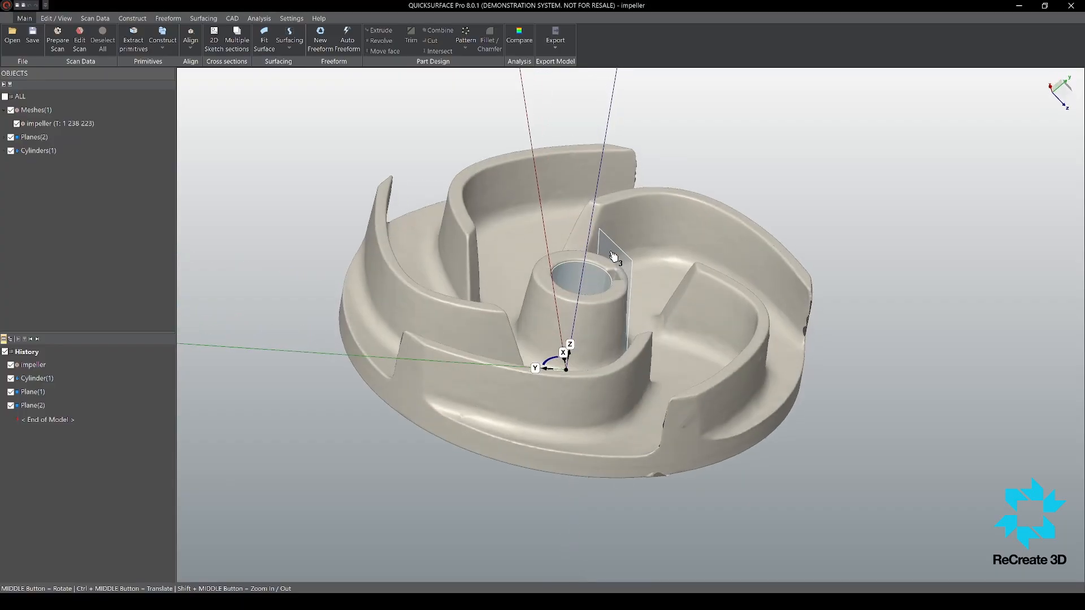
pyautogui.click(614, 257)
pyautogui.moveTo(614, 258); pyautogui.dragTo(465, 433, button='middle')
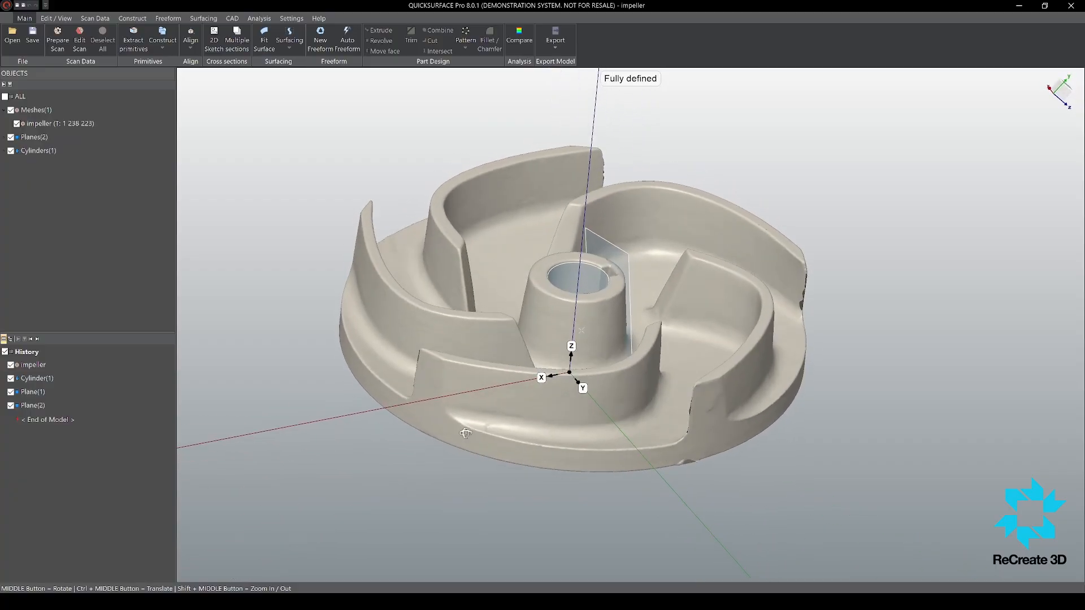
pyautogui.click(361, 332)
pyautogui.scroll(-10, 669, 355)
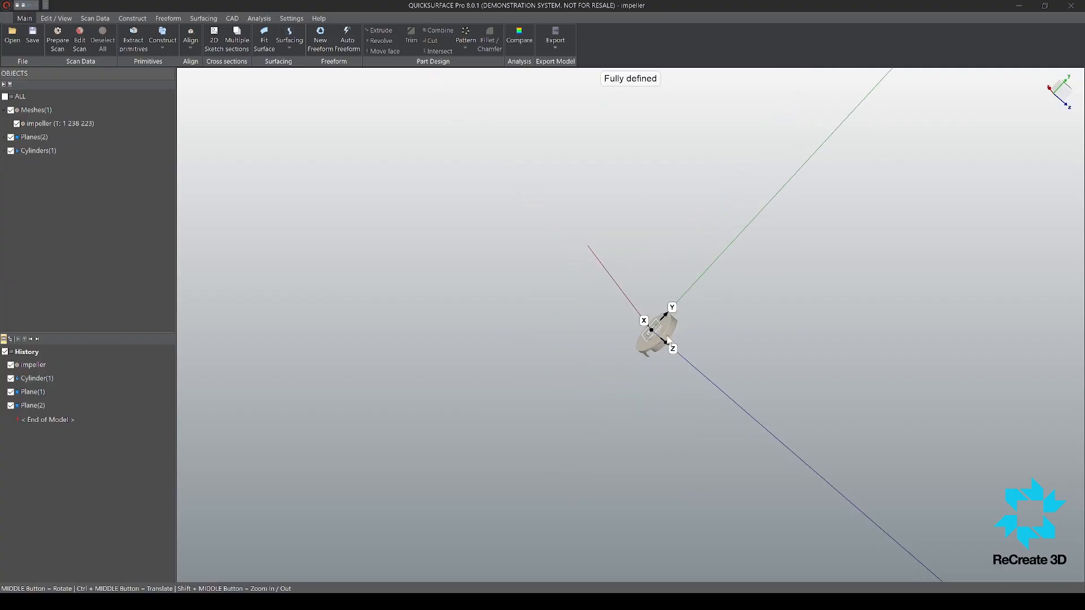
pyautogui.scroll(8, 649, 341)
# Step: Inspect the aligned impeller and the extracted bore cylinder, selecting and deselecting the cylinder
pyautogui.moveTo(623, 358); pyautogui.dragTo(493, 347, button='middle')
pyautogui.scroll(8, 504, 378)
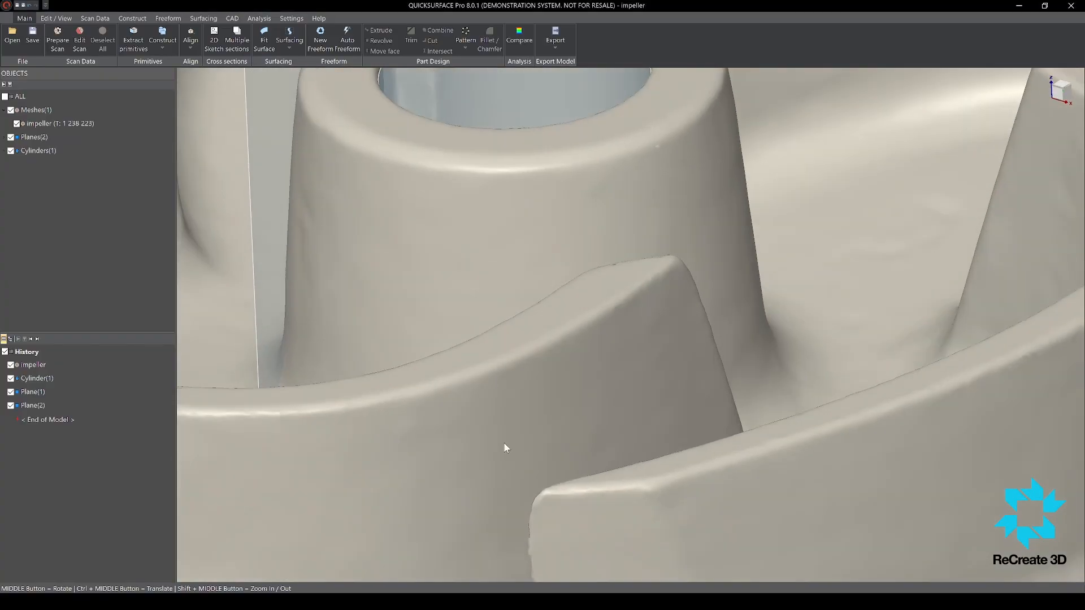
pyautogui.scroll(-4, 451, 275)
pyautogui.click(457, 195)
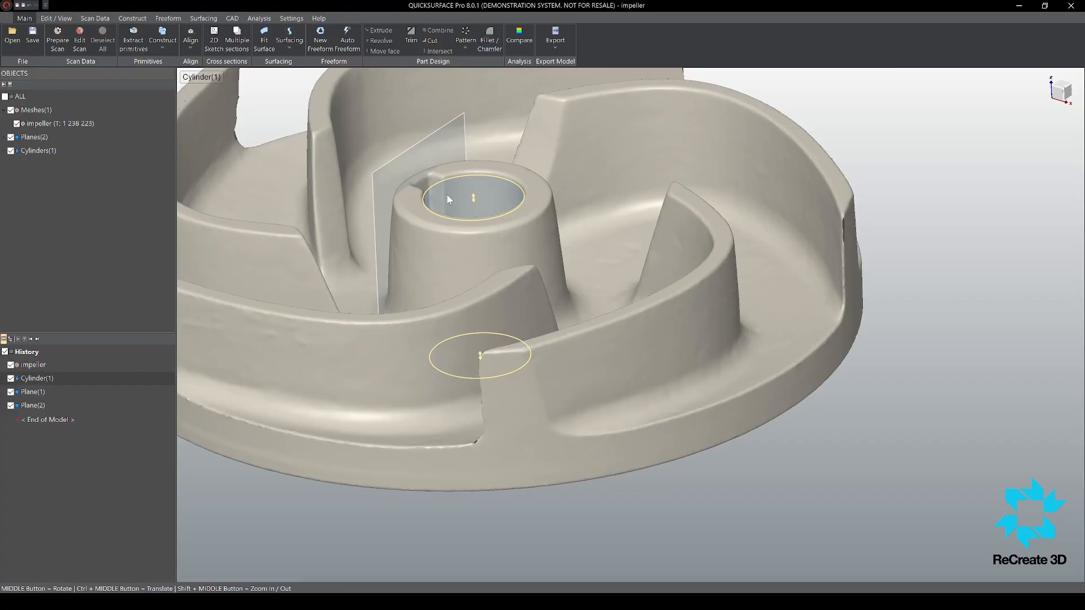
pyautogui.click(446, 197)
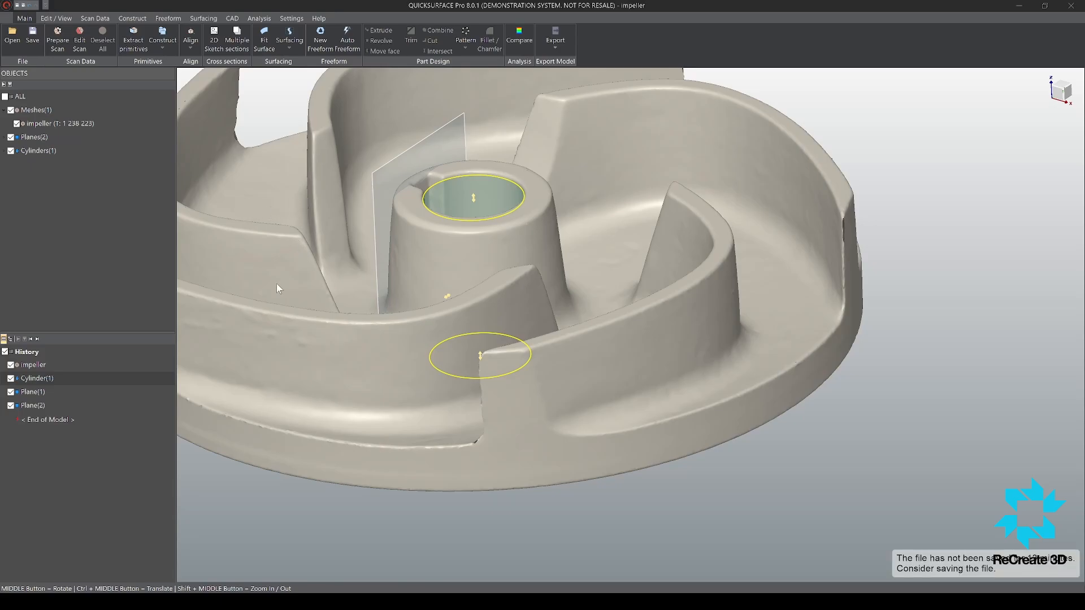
pyautogui.click(313, 289)
pyautogui.scroll(-7, 564, 249)
pyautogui.scroll(4, 500, 266)
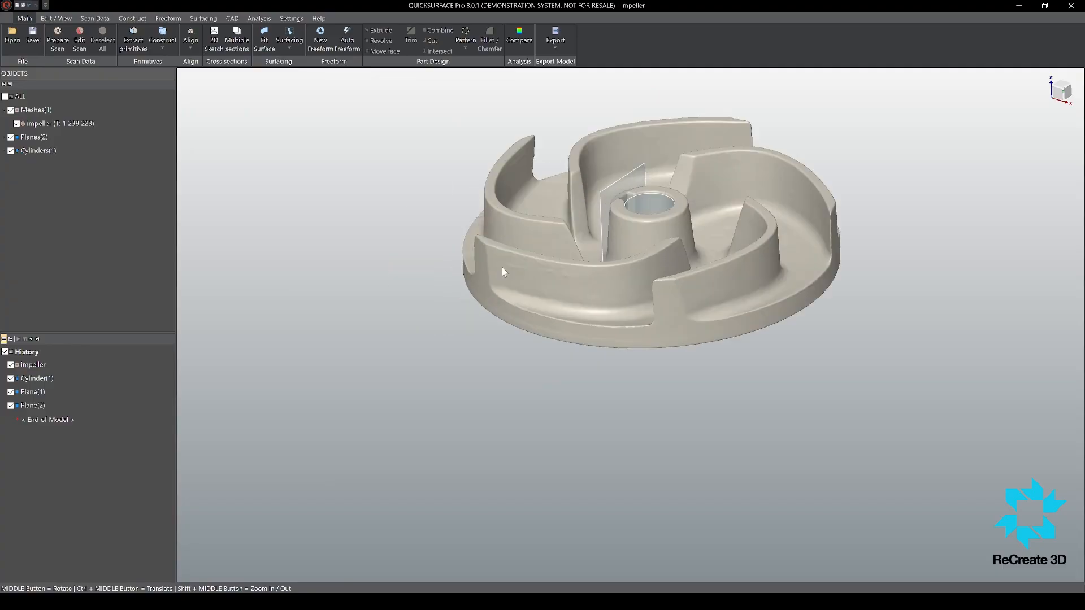
# Step: Delete the extracted bore cylinder and both reference planes from the model
pyautogui.click(40, 157)
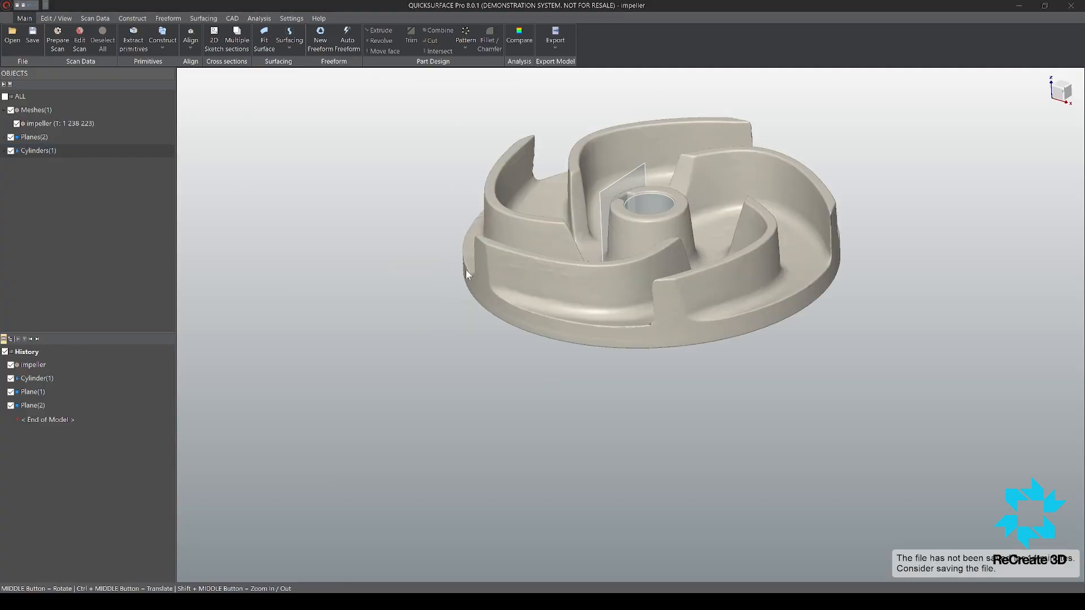
pyautogui.press('Delete')
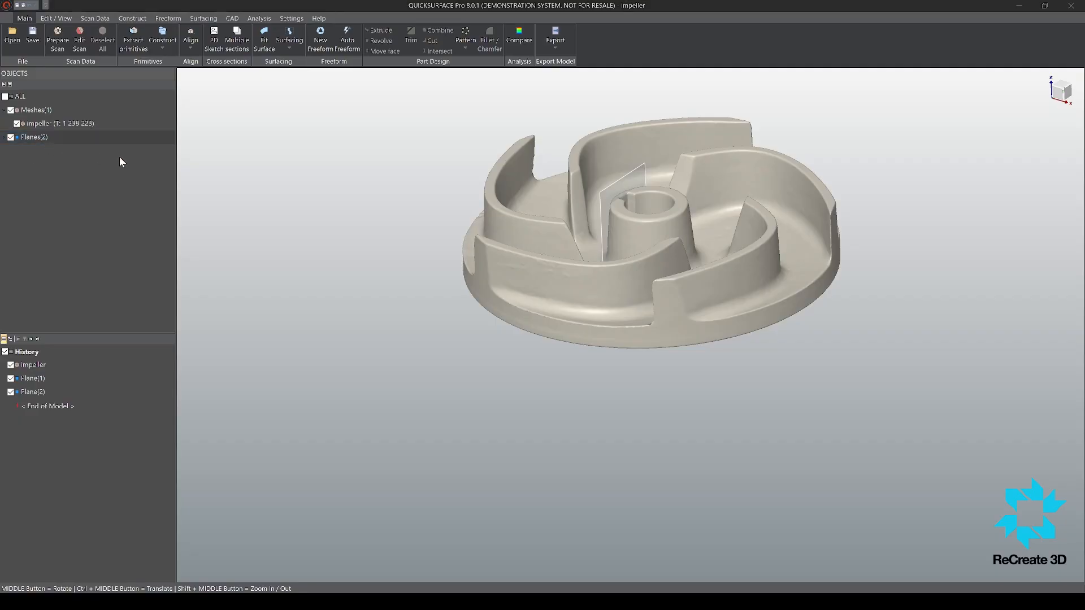
pyautogui.press('Delete')
# Step: Start a 2D sketch on a radial half-plane section about the impeller's central axis
pyautogui.moveTo(496, 352); pyautogui.dragTo(461, 271, button='middle')
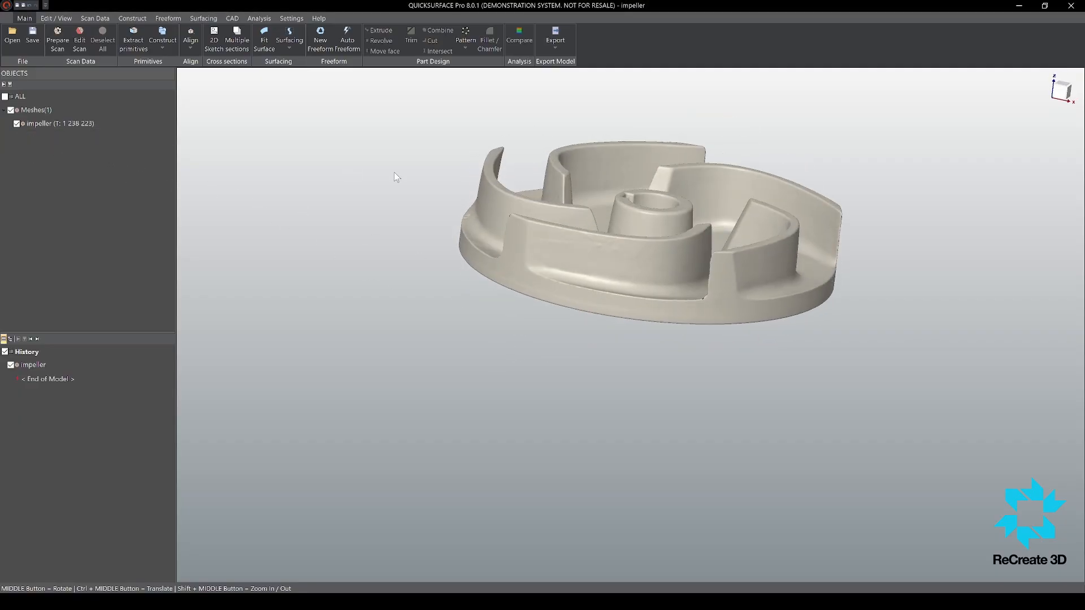
pyautogui.click(213, 44)
pyautogui.scroll(3, 698, 254)
pyautogui.moveTo(512, 356)
pyautogui.mouseDown(button='middle')
pyautogui.moveTo(511, 375)
pyautogui.moveTo(519, 280)
pyautogui.mouseUp(button='middle')
pyautogui.scroll(-4, 519, 279)
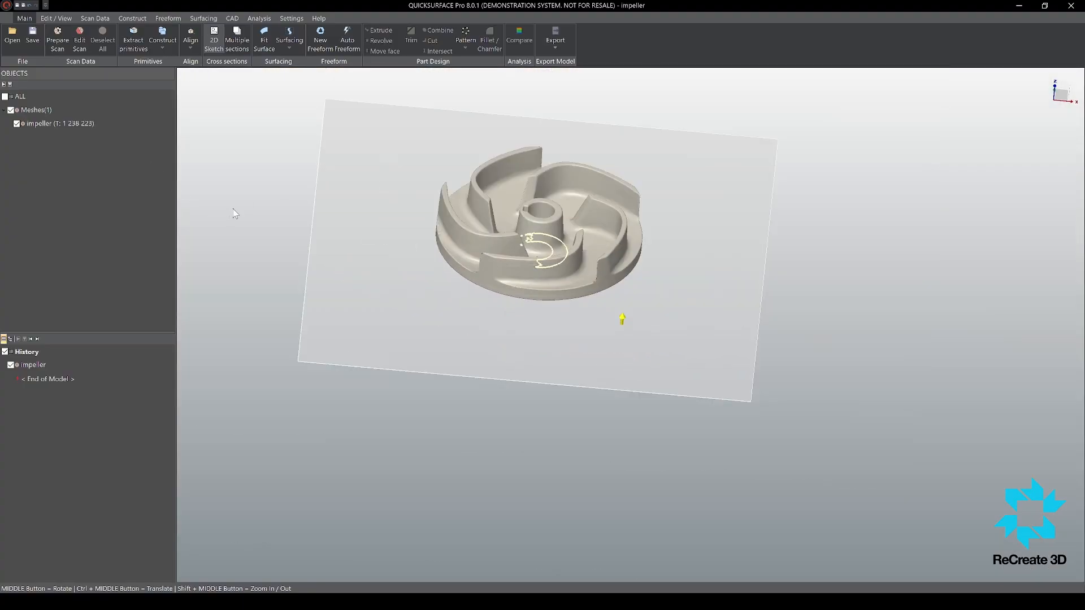
pyautogui.click(303, 107)
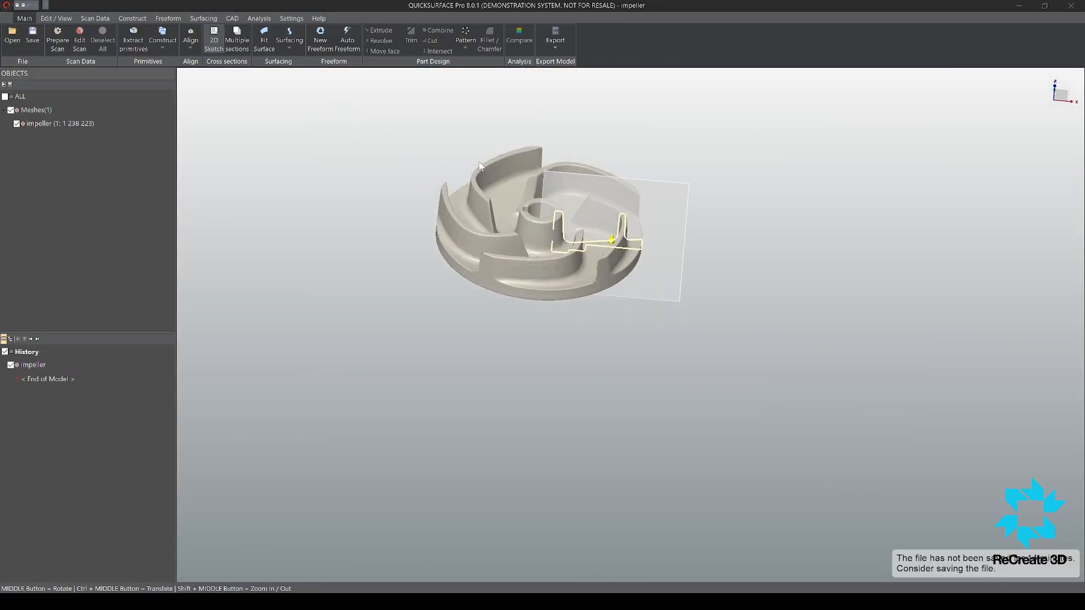
# Step: Position the radial section plane so it cuts through the hub, base disc and one blade, and create the sketch
pyautogui.scroll(4, 593, 189)
pyautogui.moveTo(603, 281)
pyautogui.mouseDown(button='middle')
pyautogui.moveTo(613, 496)
pyautogui.moveTo(569, 246)
pyautogui.moveTo(634, 164)
pyautogui.moveTo(593, 436)
pyautogui.moveTo(589, 394)
pyautogui.moveTo(593, 453)
pyautogui.moveTo(623, 422)
pyautogui.mouseUp(button='middle')
pyautogui.moveTo(638, 326); pyautogui.dragTo(634, 339)
pyautogui.moveTo(635, 339)
pyautogui.mouseDown(button='middle')
pyautogui.moveTo(571, 283)
pyautogui.moveTo(582, 230)
pyautogui.moveTo(548, 136)
pyautogui.moveTo(518, 213)
pyautogui.moveTo(741, 390)
pyautogui.mouseUp(button='middle')
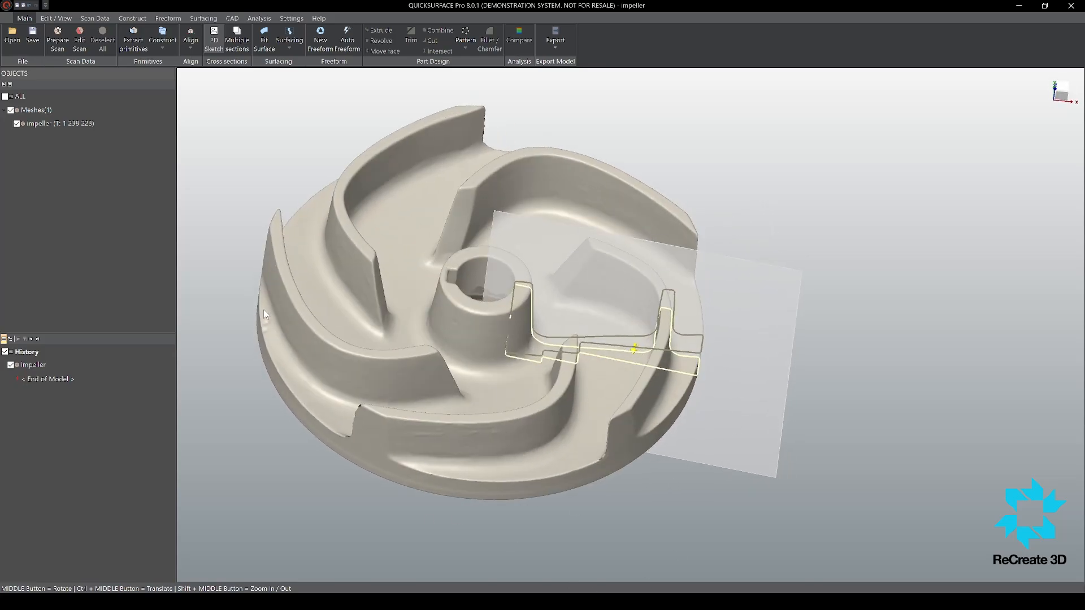
pyautogui.click(310, 354)
pyautogui.scroll(-3, 828, 309)
pyautogui.scroll(4, 836, 306)
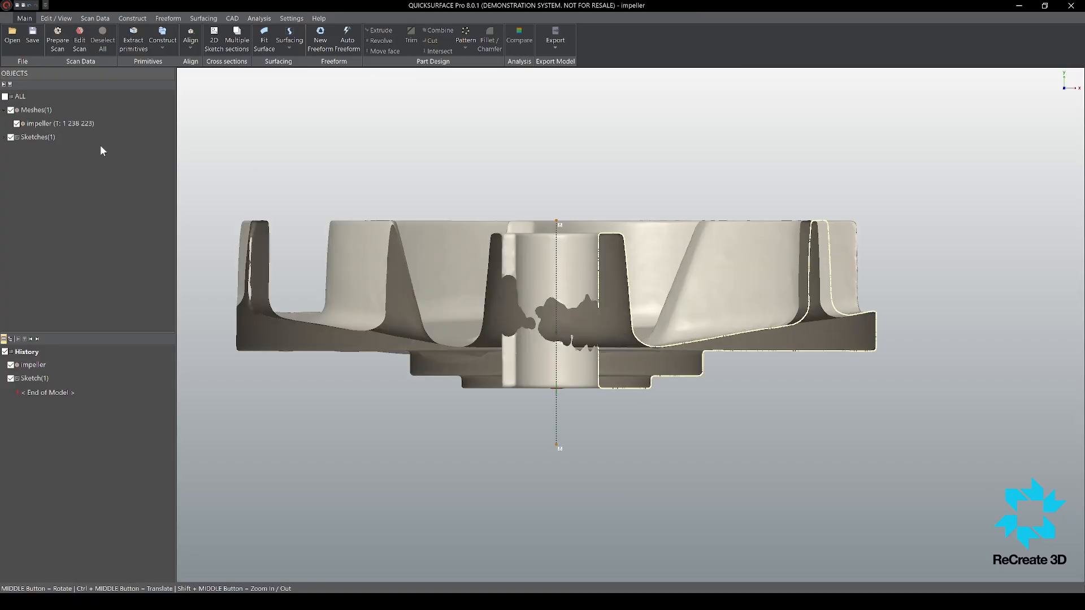
# Step: Hide the impeller mesh to work on the sketch's section profile alone
pyautogui.click(10, 121)
pyautogui.click(17, 123)
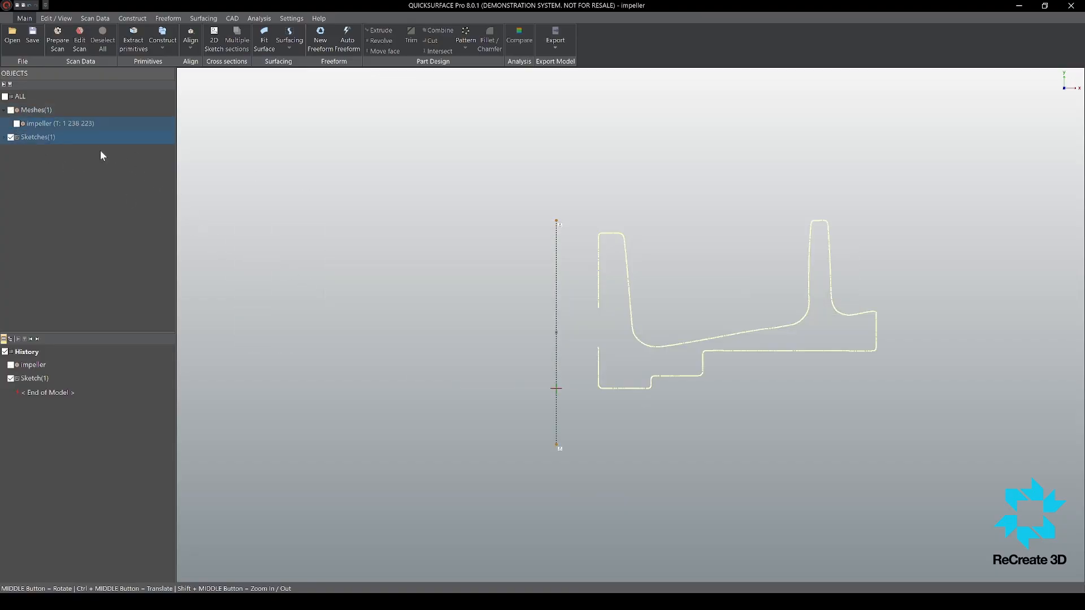
pyautogui.scroll(3, 701, 365)
pyautogui.scroll(-4, 646, 344)
pyautogui.scroll(3, 715, 324)
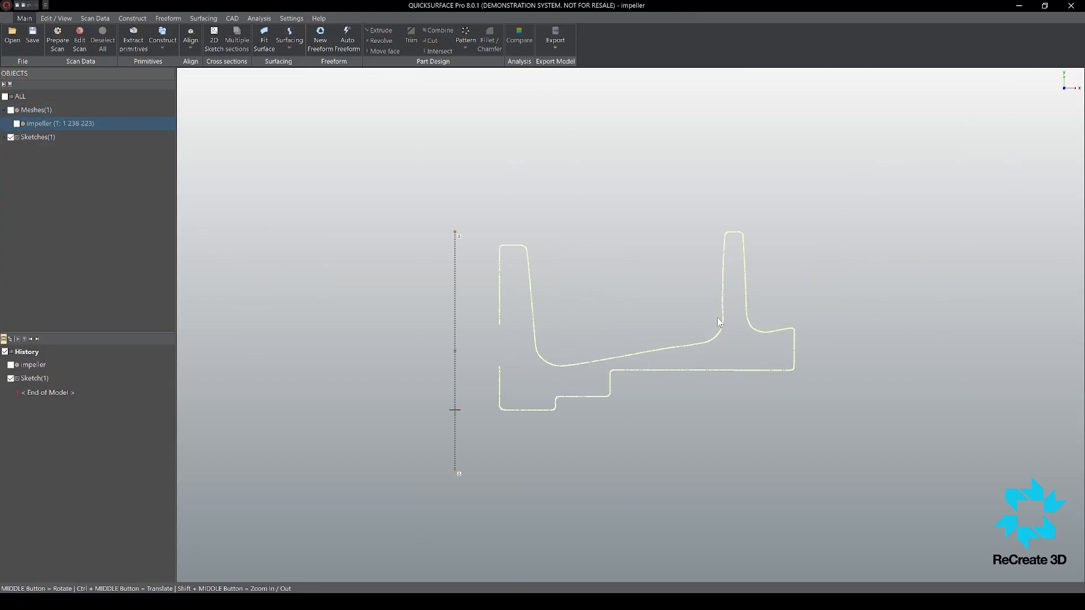
pyautogui.scroll(2, 639, 351)
pyautogui.scroll(-3, 642, 355)
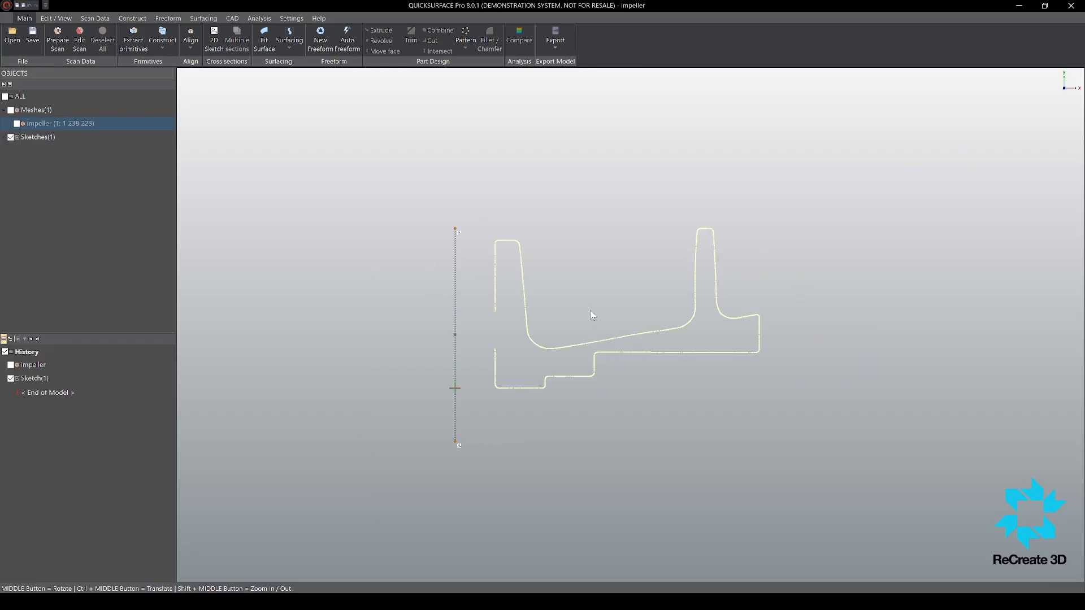
pyautogui.scroll(2, 519, 300)
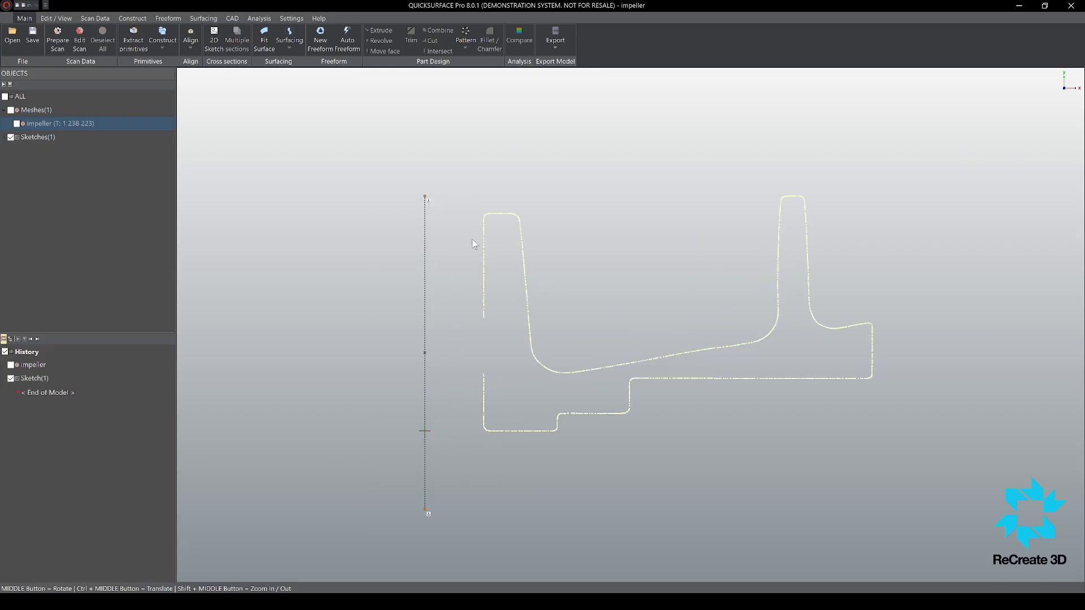
# Step: Fit straight lines to the section's bore wall, hub bottom edge and both edges of the first underside step
pyautogui.moveTo(502, 249); pyautogui.dragTo(490, 416)
pyautogui.moveTo(497, 439); pyautogui.dragTo(567, 450)
pyautogui.scroll(5, 546, 398)
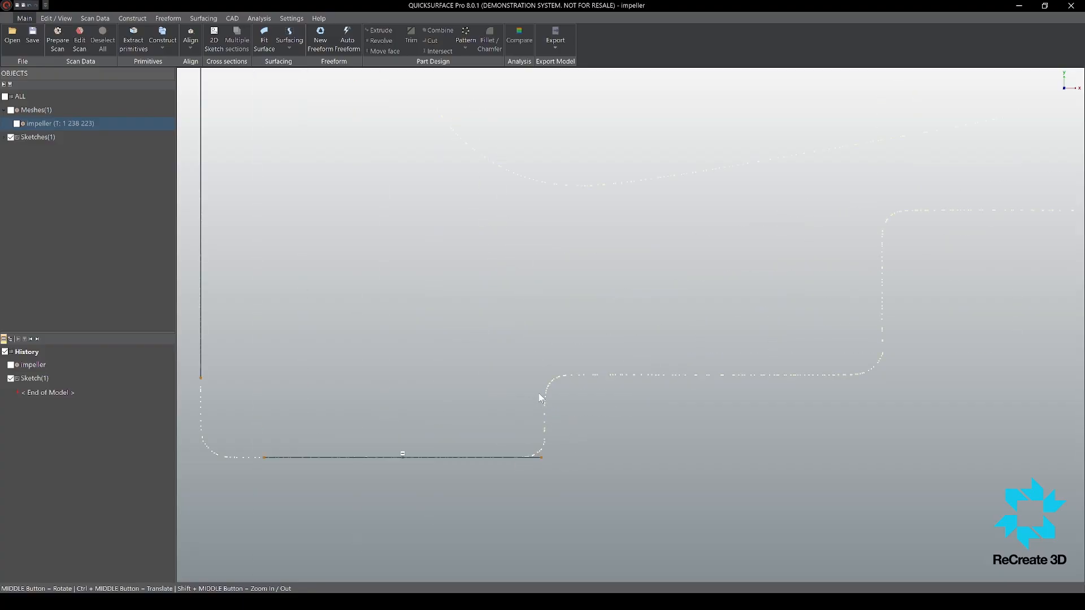
pyautogui.scroll(4, 605, 441)
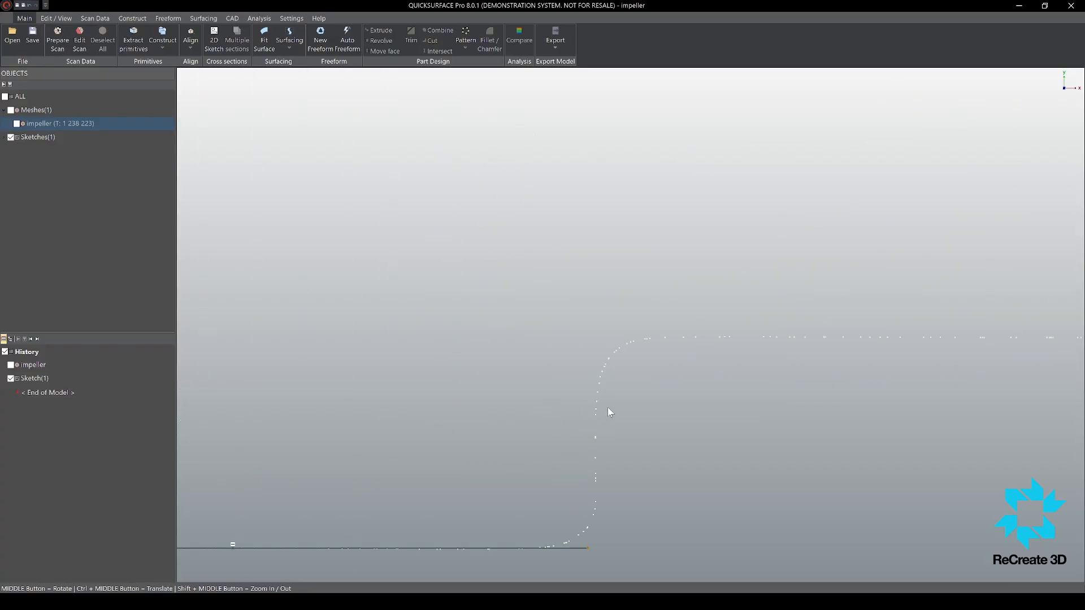
pyautogui.moveTo(608, 408)
pyautogui.mouseDown()
pyautogui.moveTo(561, 452)
pyautogui.moveTo(769, 416)
pyautogui.mouseUp()
pyautogui.scroll(-5, 586, 446)
pyautogui.scroll(2, 791, 396)
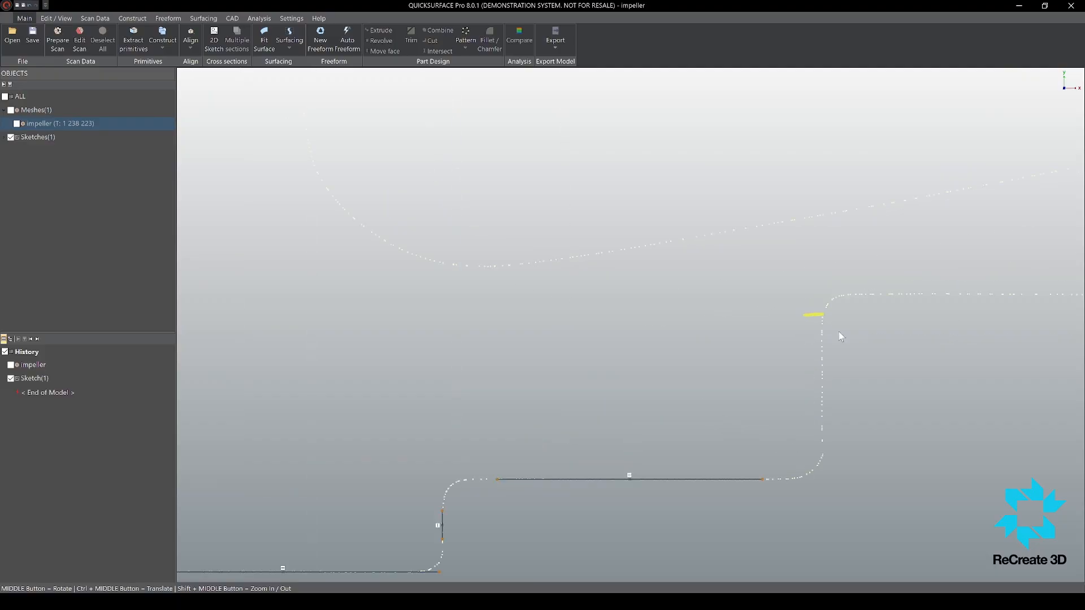
# Step: Fit straight lines to the second underside step's vertical edge, the disc's flat underside and the outer rim
pyautogui.moveTo(841, 337); pyautogui.dragTo(814, 435)
pyautogui.scroll(-5, 835, 344)
pyautogui.scroll(2, 723, 388)
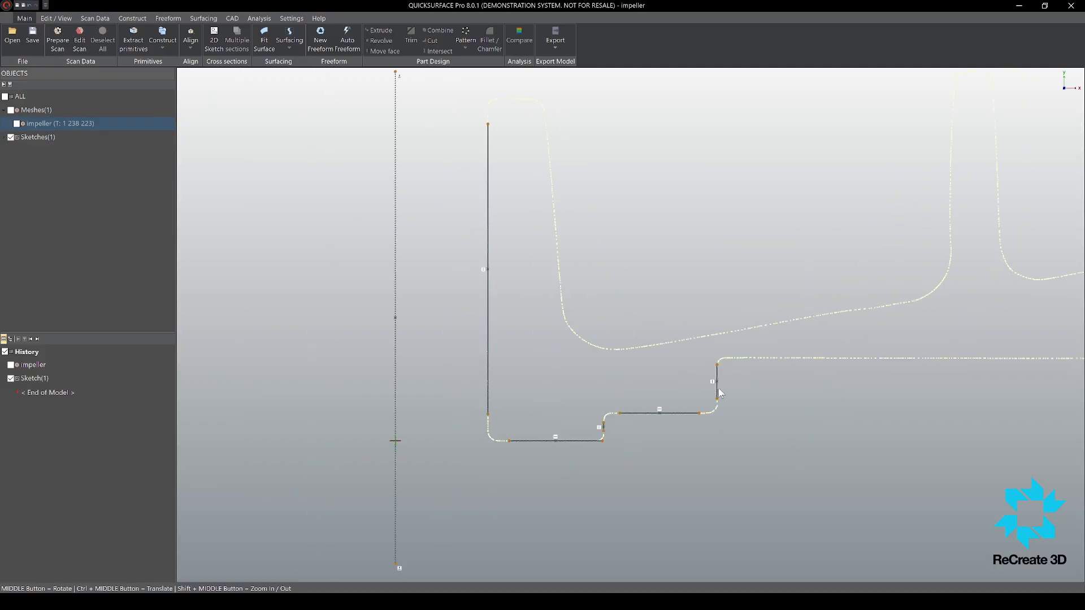
pyautogui.scroll(-2, 874, 375)
pyautogui.moveTo(757, 377)
pyautogui.mouseDown()
pyautogui.moveTo(571, 387)
pyautogui.moveTo(544, 378)
pyautogui.mouseUp()
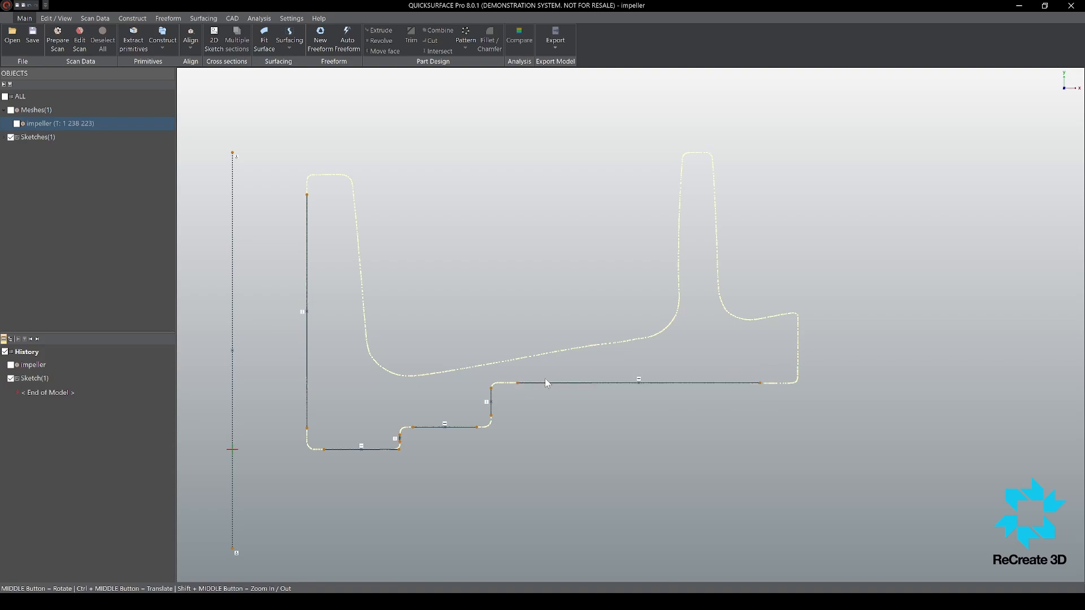
pyautogui.scroll(-2, 768, 356)
pyautogui.scroll(4, 781, 350)
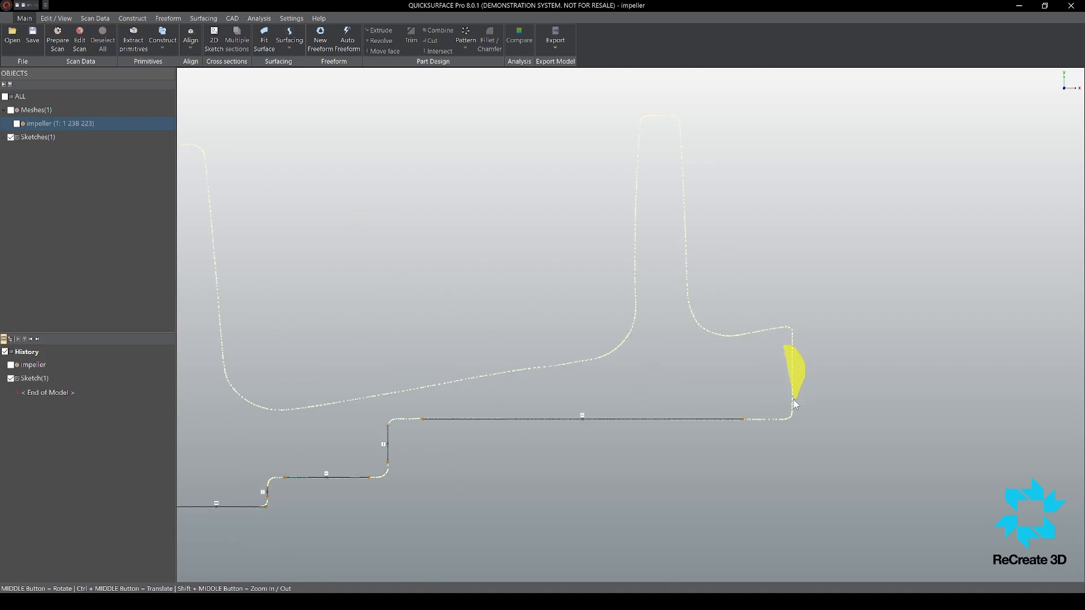
pyautogui.scroll(-3, 804, 327)
pyautogui.scroll(2, 726, 331)
# Step: Fit one sloped line to the disc's upper surface using the section points on both sides of the blade
pyautogui.scroll(-1, 782, 298)
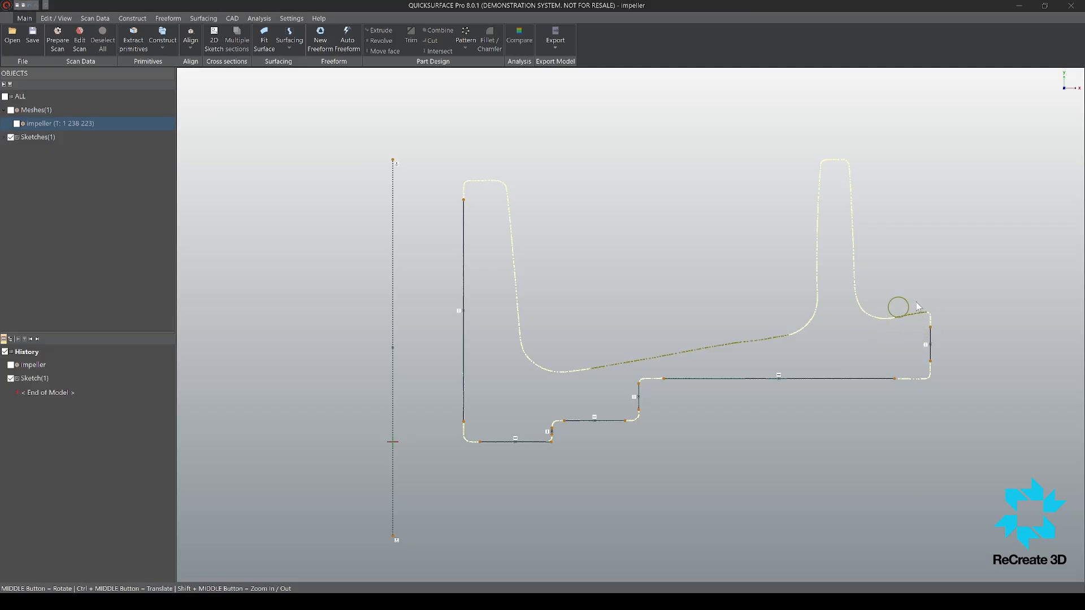
pyautogui.moveTo(917, 302); pyautogui.dragTo(918, 304)
pyautogui.scroll(-3, 589, 293)
pyautogui.scroll(5, 570, 255)
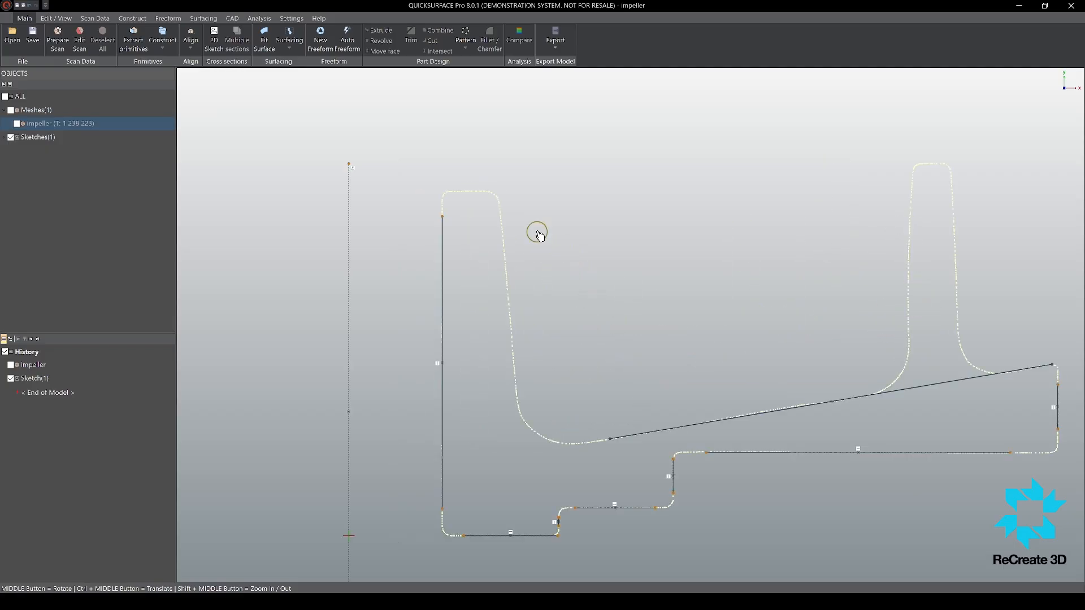
# Step: Fit a line to the hub's tapered outer wall and a horizontal line to its top face
pyautogui.moveTo(503, 220)
pyautogui.mouseDown()
pyautogui.moveTo(516, 370)
pyautogui.moveTo(499, 244)
pyautogui.moveTo(510, 249)
pyautogui.mouseUp()
pyautogui.scroll(5, 465, 194)
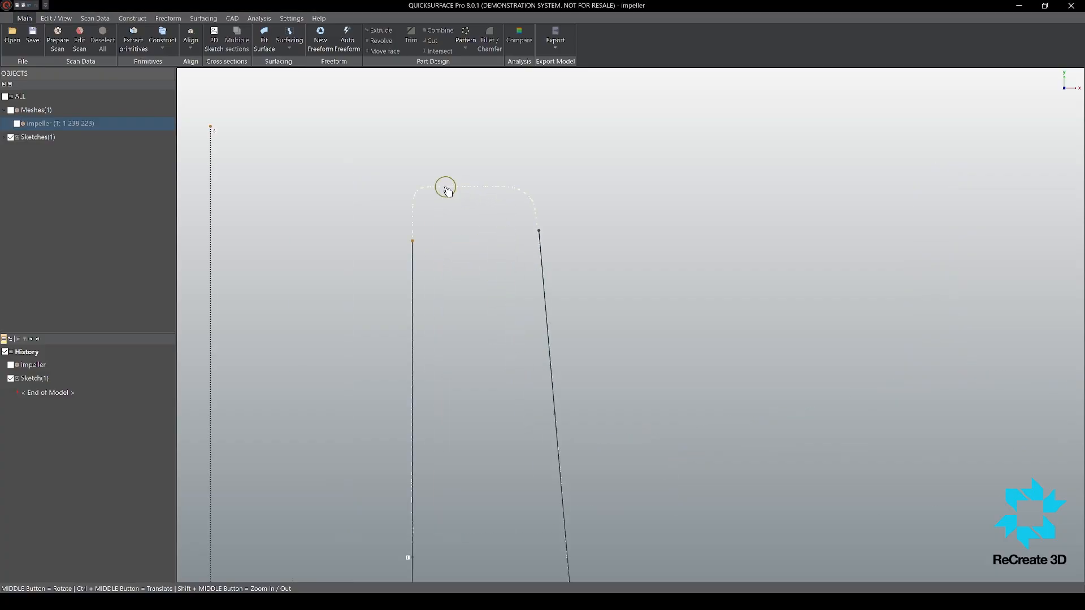
pyautogui.moveTo(447, 191); pyautogui.dragTo(500, 178)
pyautogui.scroll(-5, 502, 132)
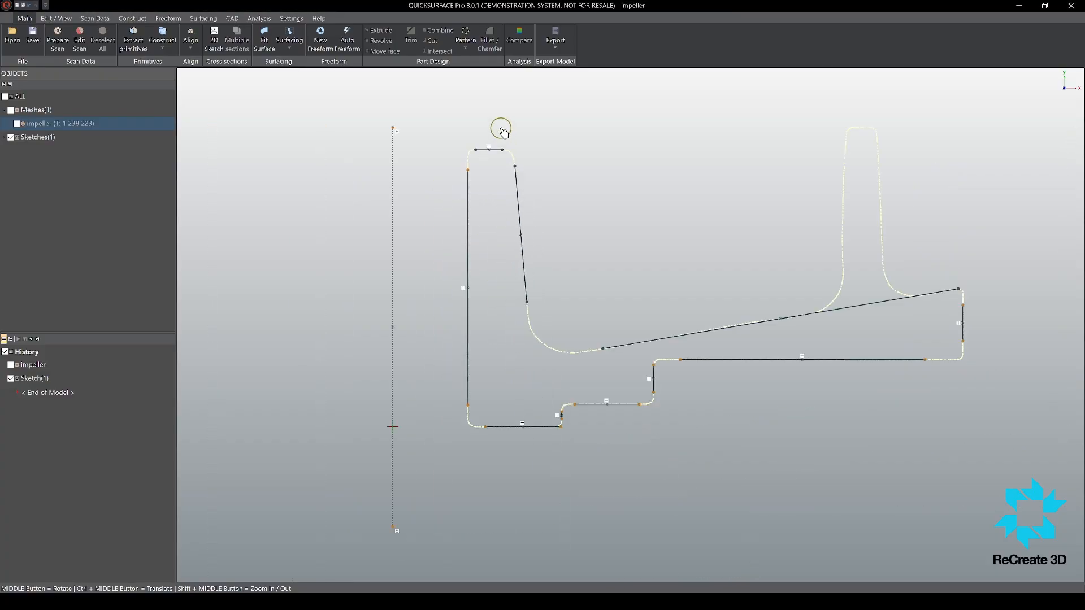
# Step: Join the neighbouring fitted lines into sharp corners, leaving the gap between the hub's tapered wall and the sloped floor open
pyautogui.scroll(-4, 503, 136)
pyautogui.scroll(3, 545, 223)
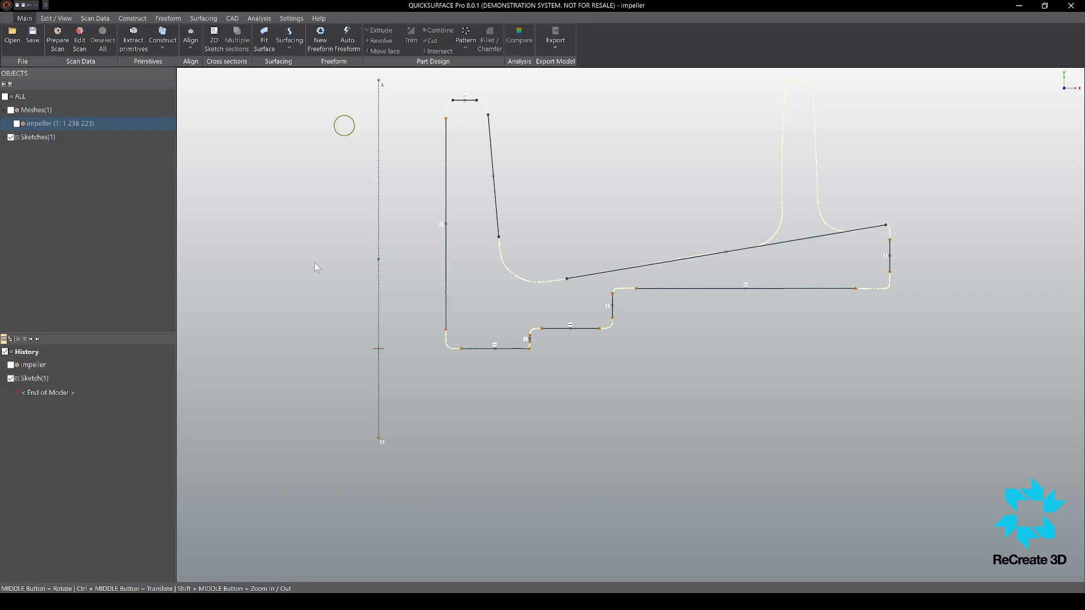
pyautogui.scroll(-4, 559, 205)
pyautogui.scroll(3, 559, 200)
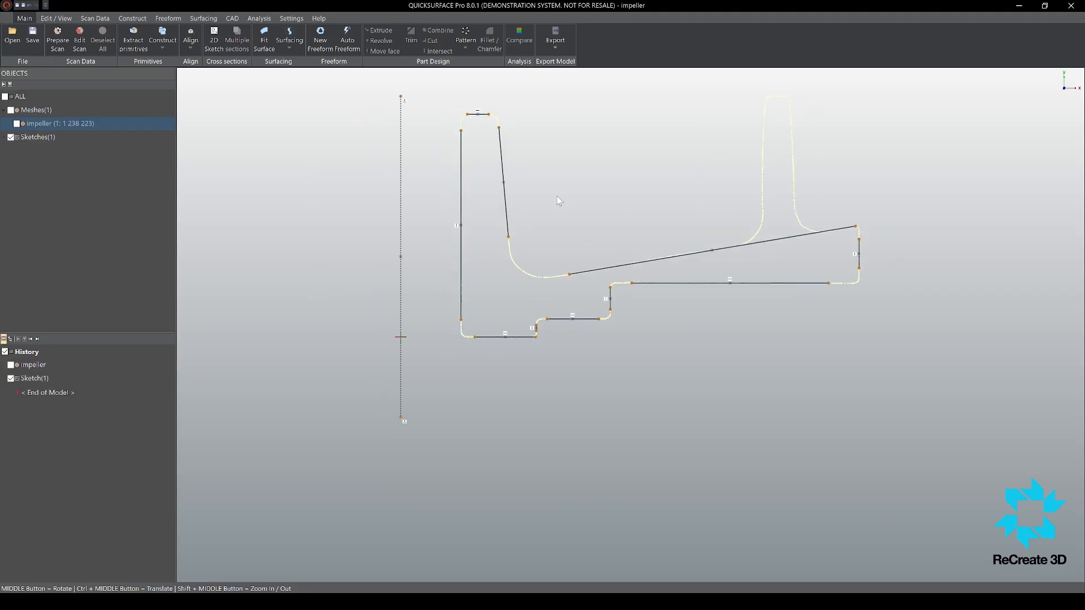
pyautogui.click(213, 162)
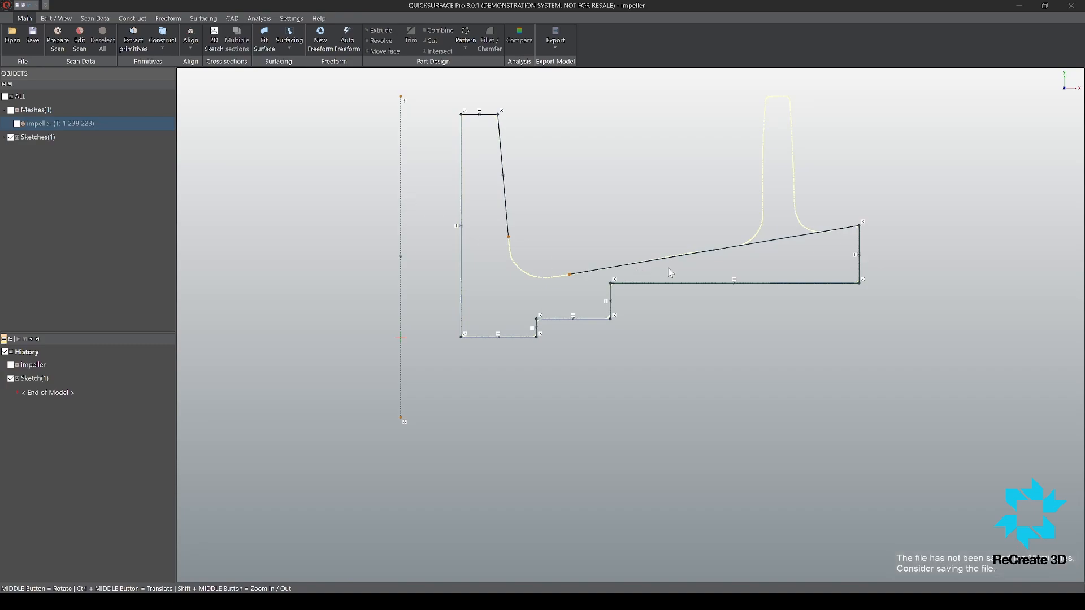
# Step: Fillet the corner between the hub's tapered wall and the sloped floor with a 5.7 mm radius to close the profile
pyautogui.scroll(4, 527, 231)
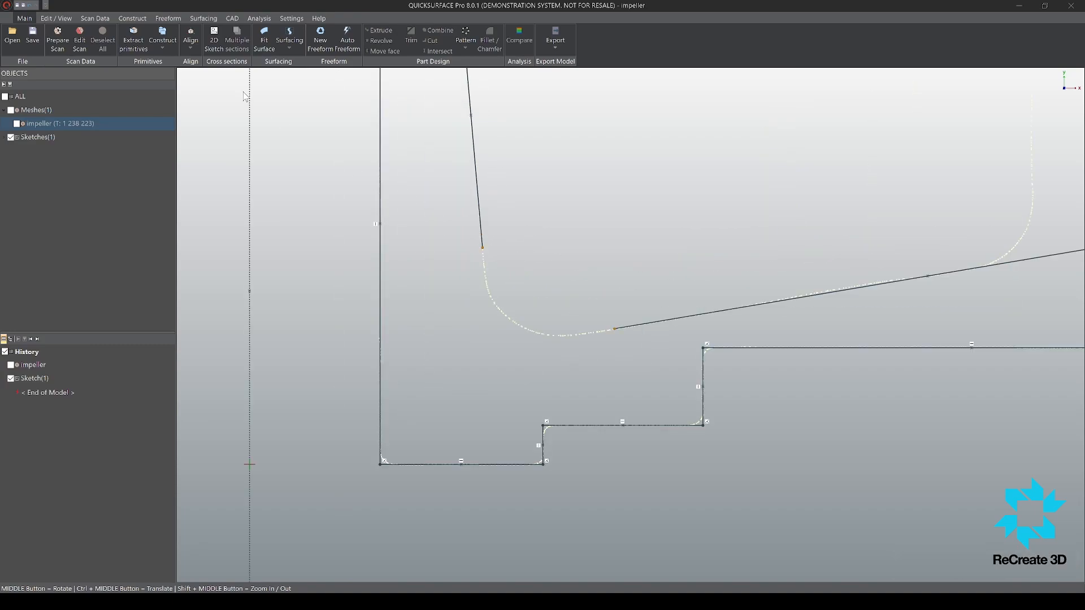
pyautogui.moveTo(592, 212)
pyautogui.mouseDown()
pyautogui.moveTo(641, 329)
pyautogui.moveTo(473, 286)
pyautogui.moveTo(455, 353)
pyautogui.moveTo(537, 366)
pyautogui.mouseUp()
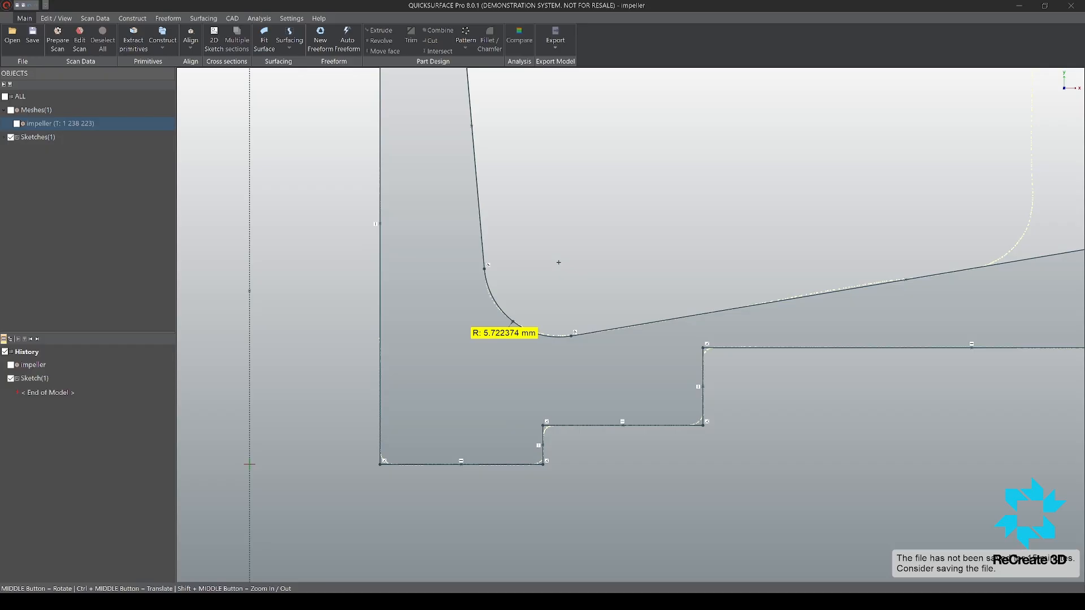
pyautogui.scroll(-5, 524, 323)
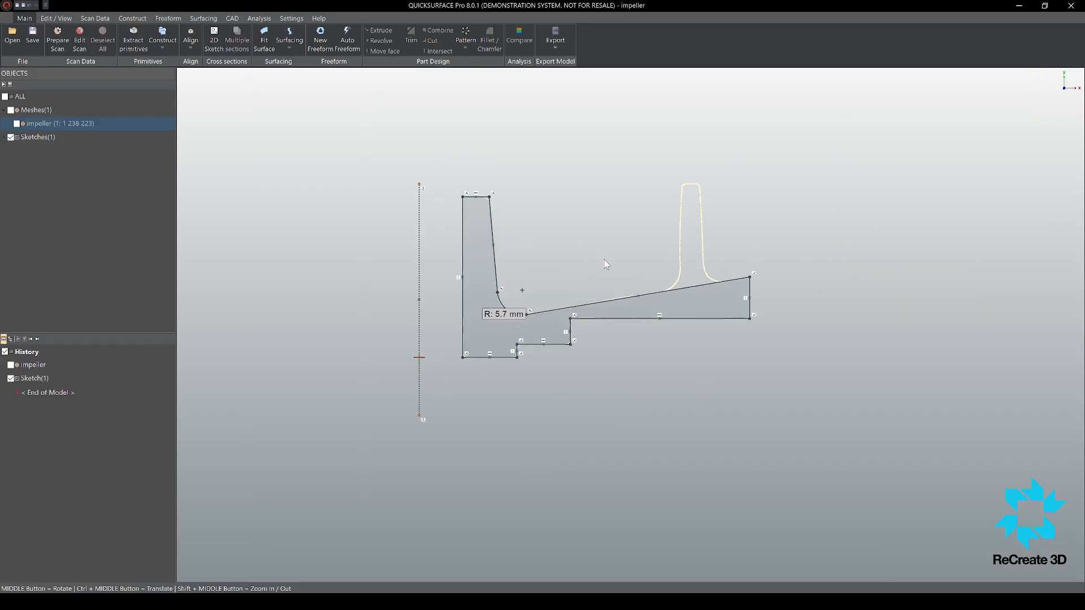
pyautogui.scroll(5, 500, 350)
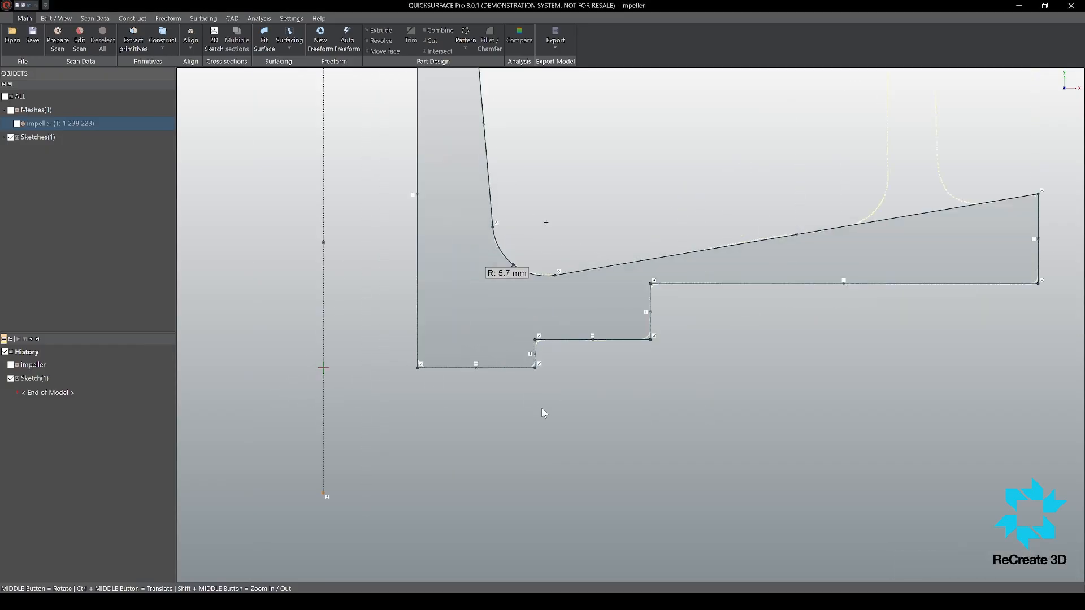
pyautogui.scroll(-3, 549, 421)
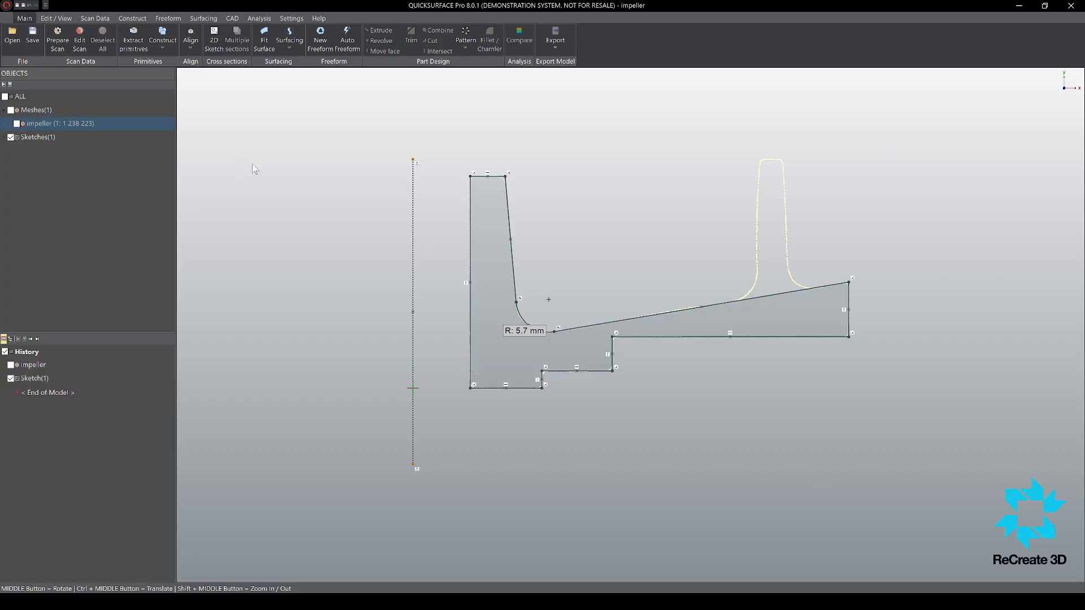
# Step: Dimension the bore line 10 mm from the rotation axis and add a horizontal construction line between them at the hub's bottom edge
pyautogui.click(413, 226)
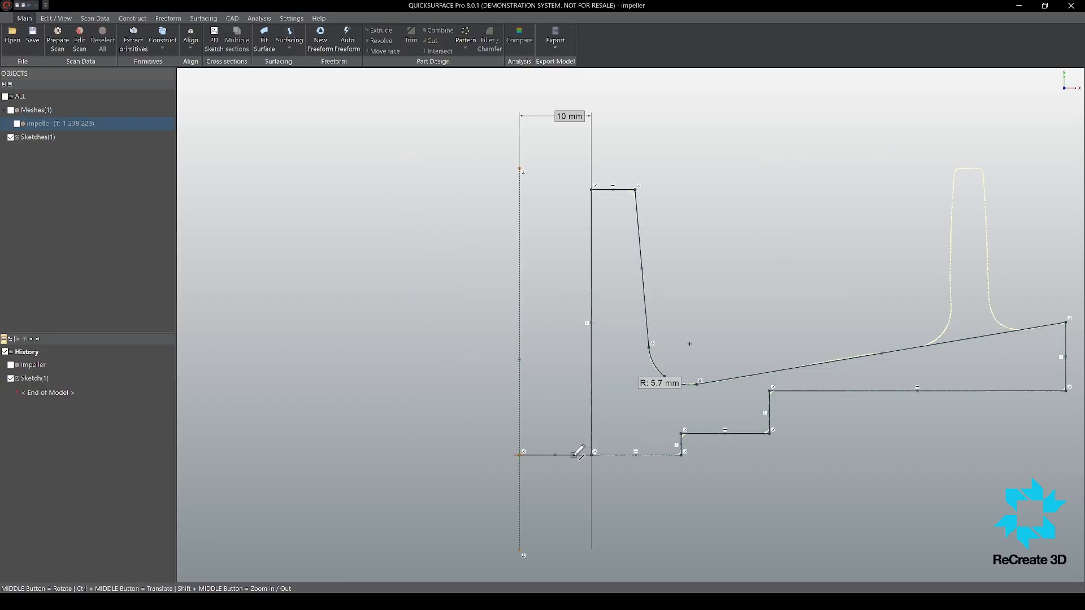
pyautogui.scroll(-3, 587, 456)
pyautogui.scroll(4, 633, 407)
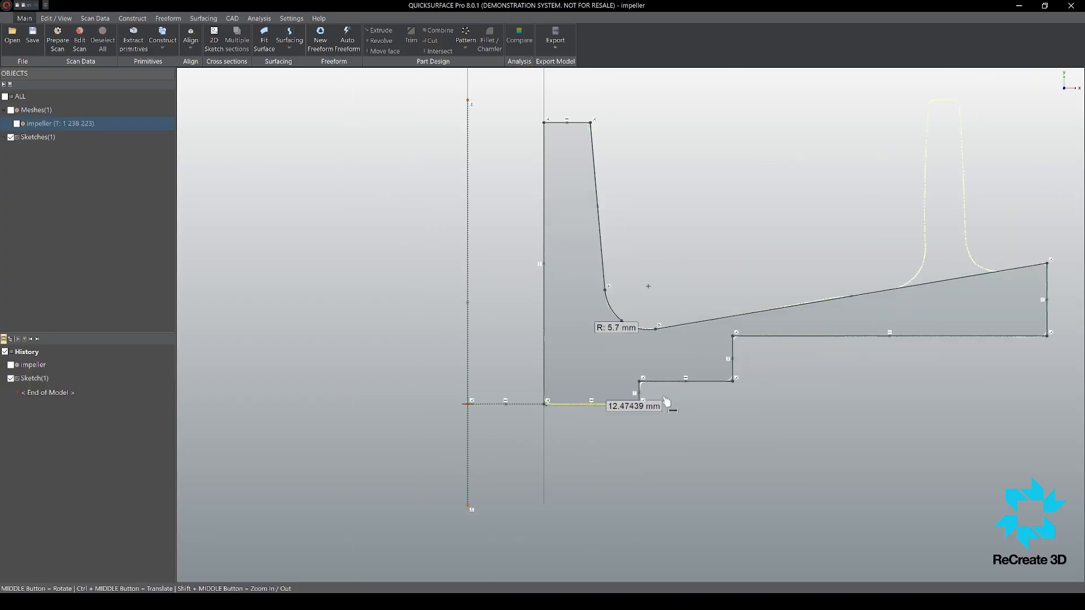
# Step: Dimension the underside's lowest step 3 mm above the hub's bottom edge
pyautogui.click(672, 382)
pyautogui.scroll(-5, 692, 411)
pyautogui.scroll(4, 728, 414)
pyautogui.click(707, 463)
pyautogui.write('3')
pyautogui.press('Return')
pyautogui.click(650, 388)
pyautogui.click(775, 354)
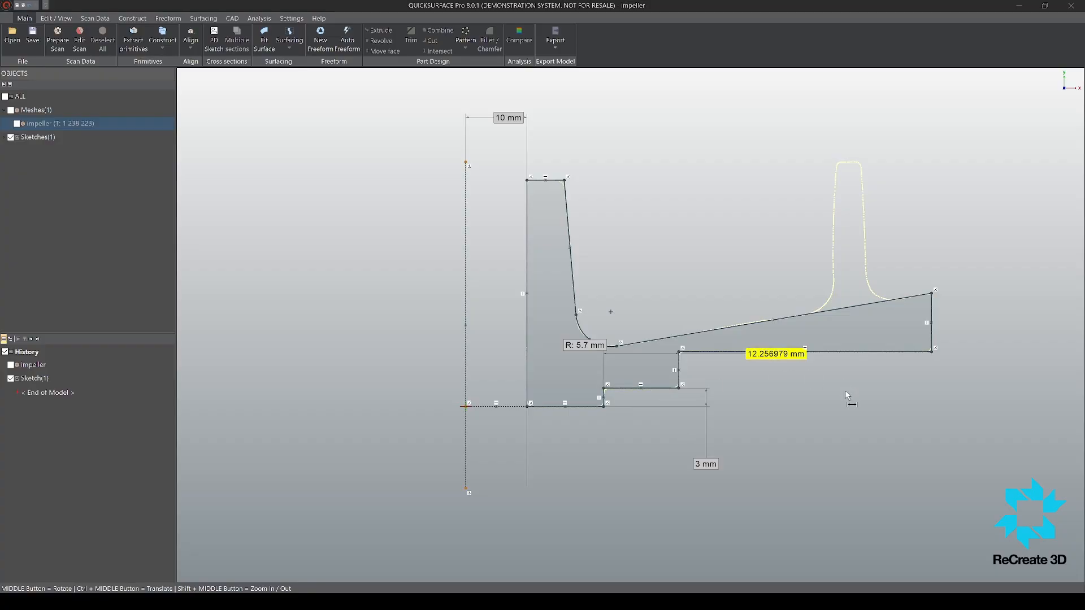
pyautogui.press('Escape')
# Step: Dimension the disc's underside 9 mm above the hub's bottom edge and refine that height to 8.9 mm
pyautogui.click(566, 407)
pyautogui.click(878, 352)
pyautogui.click(891, 388)
pyautogui.write('9')
pyautogui.press('Return')
pyautogui.scroll(4, 938, 385)
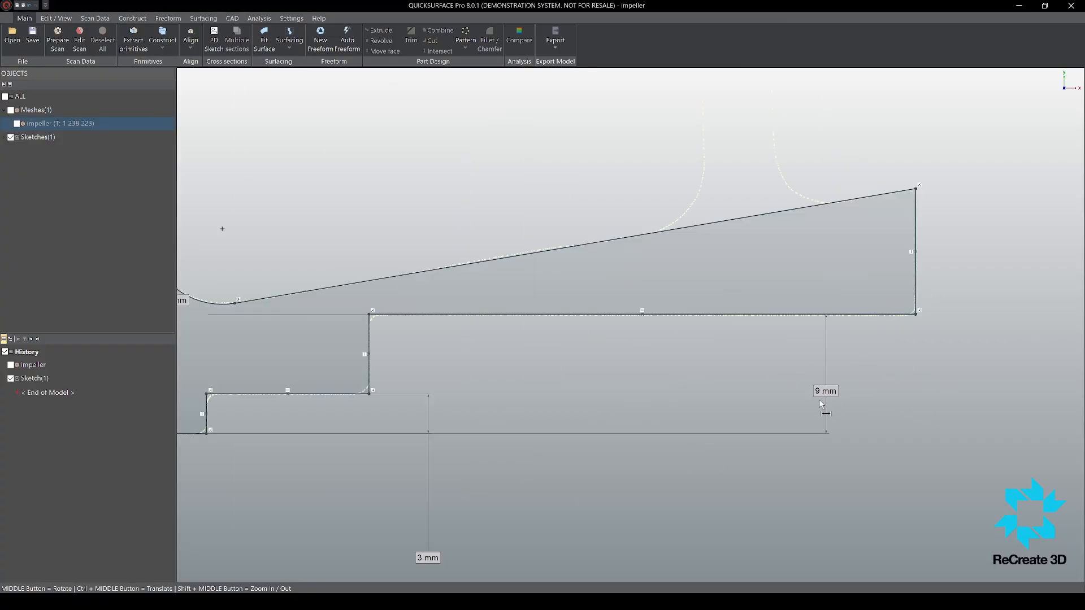
pyautogui.click(825, 392)
pyautogui.write('8.9')
pyautogui.press('Return')
# Step: Dimension the horizontal distance from the rotation axis to the disc's outer edge
pyautogui.scroll(-3, 822, 392)
pyautogui.click(873, 333)
pyautogui.scroll(-5, 890, 333)
pyautogui.click(679, 269)
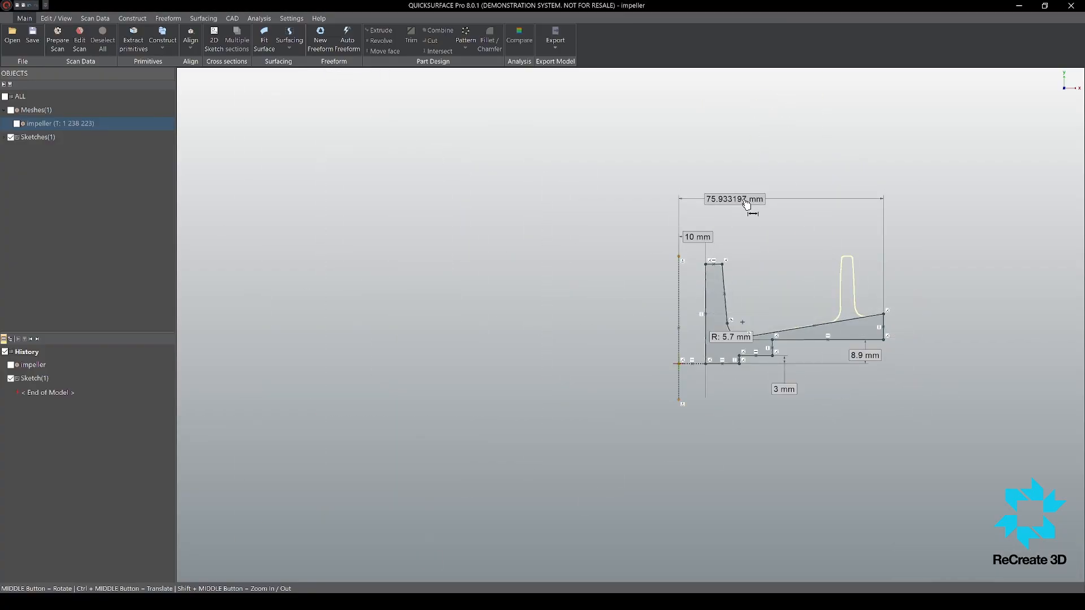
pyautogui.click(746, 205)
# Step: Dimension the angle between the rotation axis and the hub's tapered outer wall at 5 degrees
pyautogui.scroll(4, 618, 323)
pyautogui.click(526, 273)
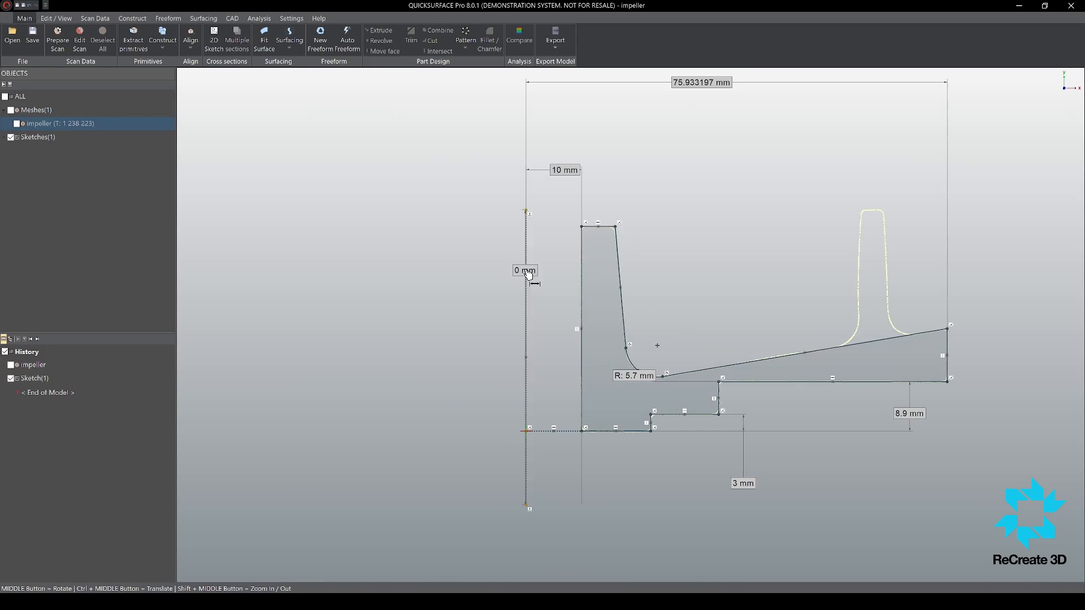
pyautogui.click(620, 276)
pyautogui.click(592, 276)
pyautogui.write('5')
# Step: Dimension the horizontal distance from the rotation axis to the hub's upper outer corner
pyautogui.scroll(4, 585, 209)
pyautogui.click(649, 249)
pyautogui.scroll(-5, 649, 226)
pyautogui.click(579, 233)
pyautogui.click(611, 148)
pyautogui.scroll(3, 701, 328)
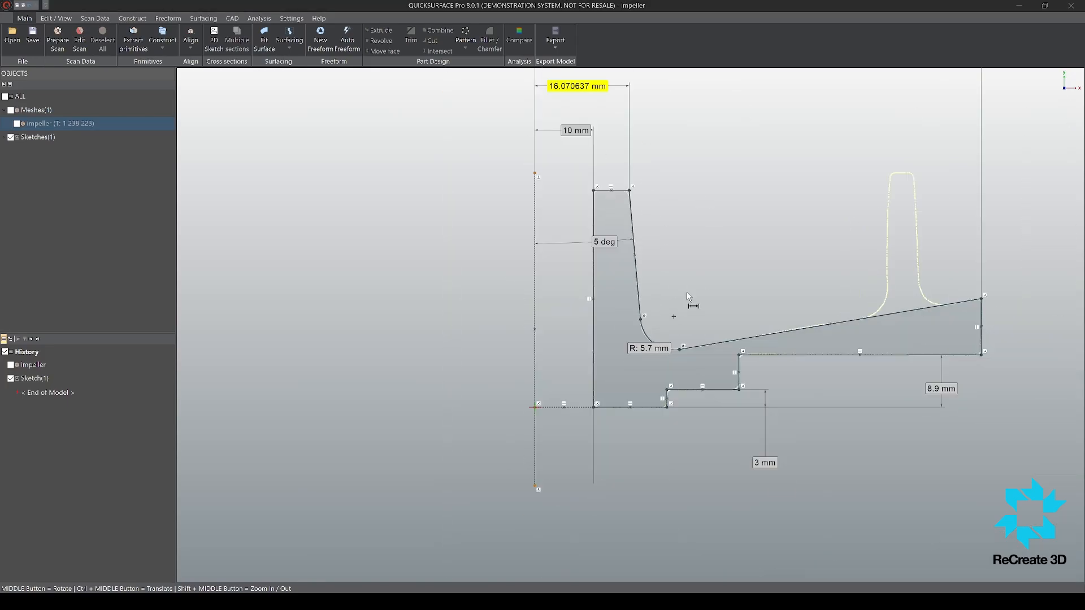
# Step: Dimension the angle between the rotation axis and the sloped floor at 80.5 degrees
pyautogui.scroll(-1, 718, 294)
pyautogui.click(763, 320)
pyautogui.click(554, 274)
pyautogui.click(737, 271)
pyautogui.write('80.5')
pyautogui.press('Return')
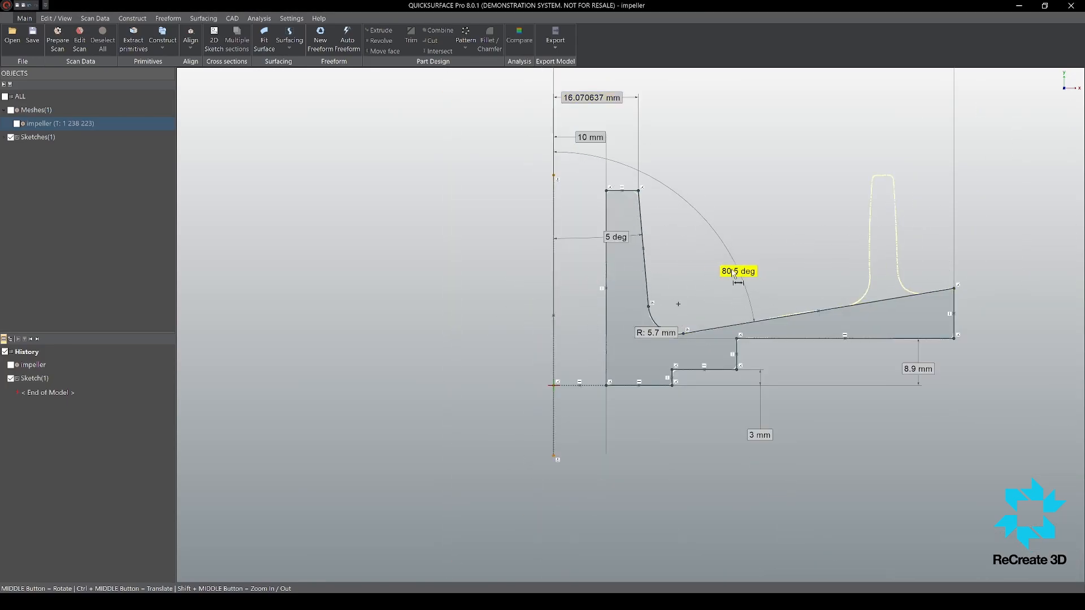
# Step: Dimension the height of the disc's upper outer corner above the hub's bottom edge and leave the sketch
pyautogui.scroll(-2, 738, 284)
pyautogui.scroll(3, 910, 282)
pyautogui.click(907, 291)
pyautogui.click(438, 407)
pyautogui.click(967, 364)
pyautogui.press('Return')
pyautogui.scroll(-5, 825, 327)
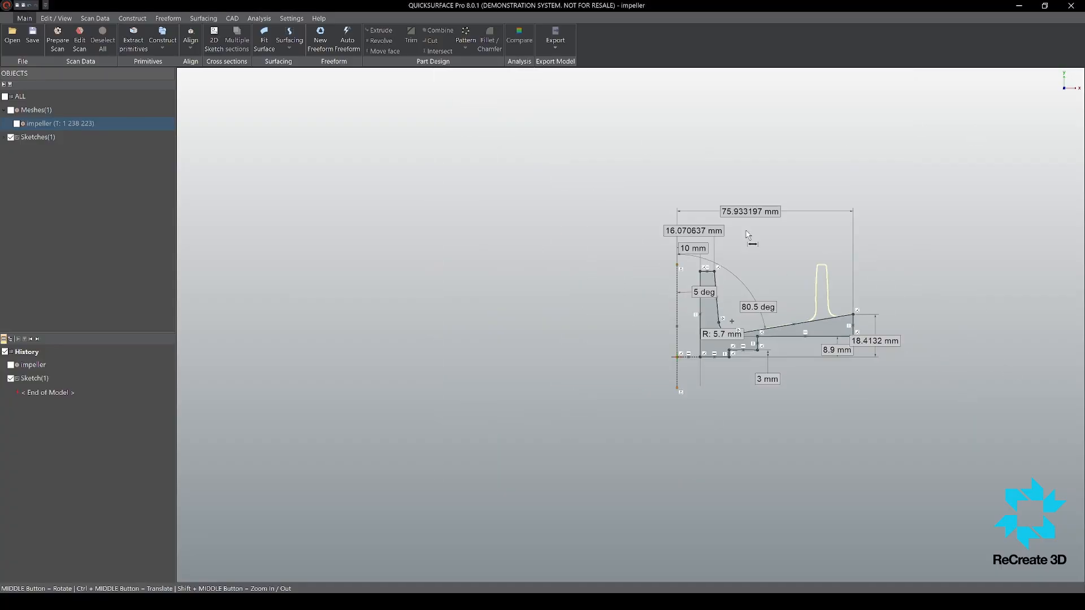
pyautogui.scroll(5, 809, 365)
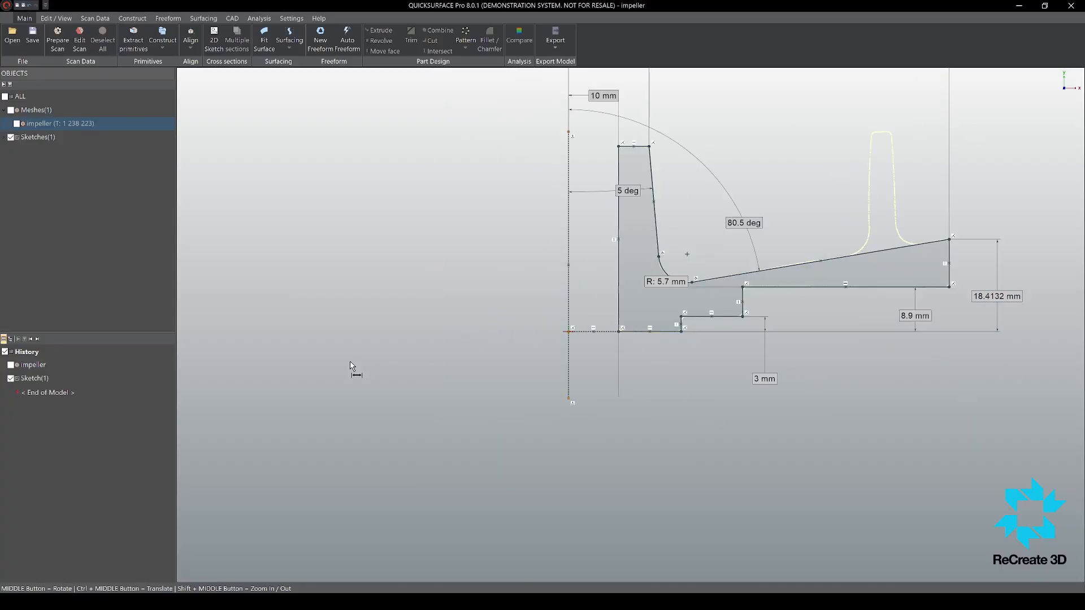
pyautogui.scroll(-5, 579, 343)
pyautogui.scroll(3, 579, 343)
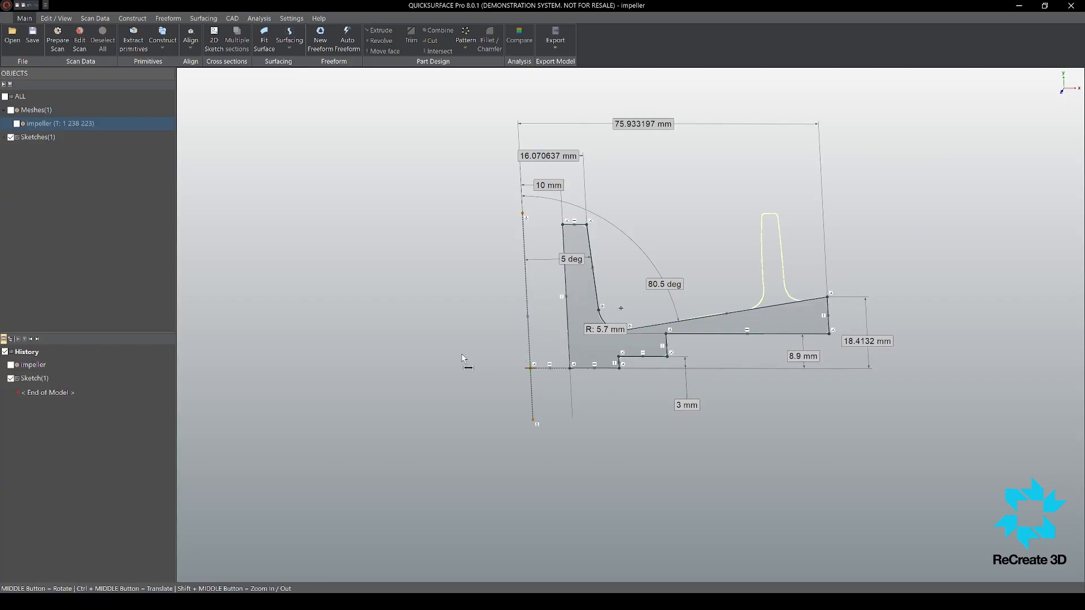
pyautogui.click(311, 382)
# Step: Try to revolve the hub and disc profile around the vertical construction axis, and undo it
pyautogui.click(381, 41)
pyautogui.scroll(-5, 533, 335)
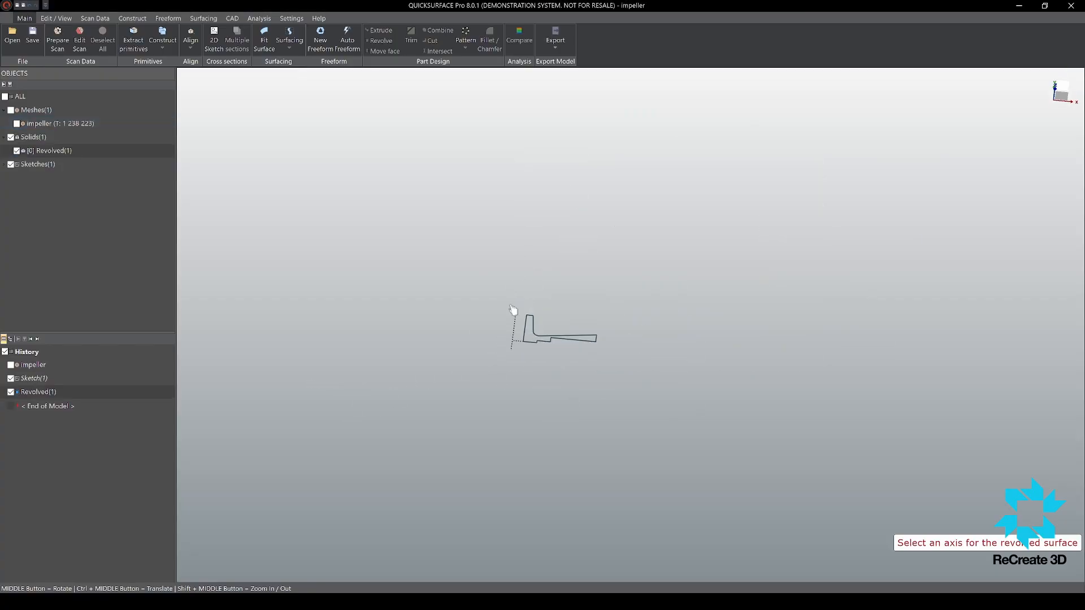
pyautogui.click(517, 331)
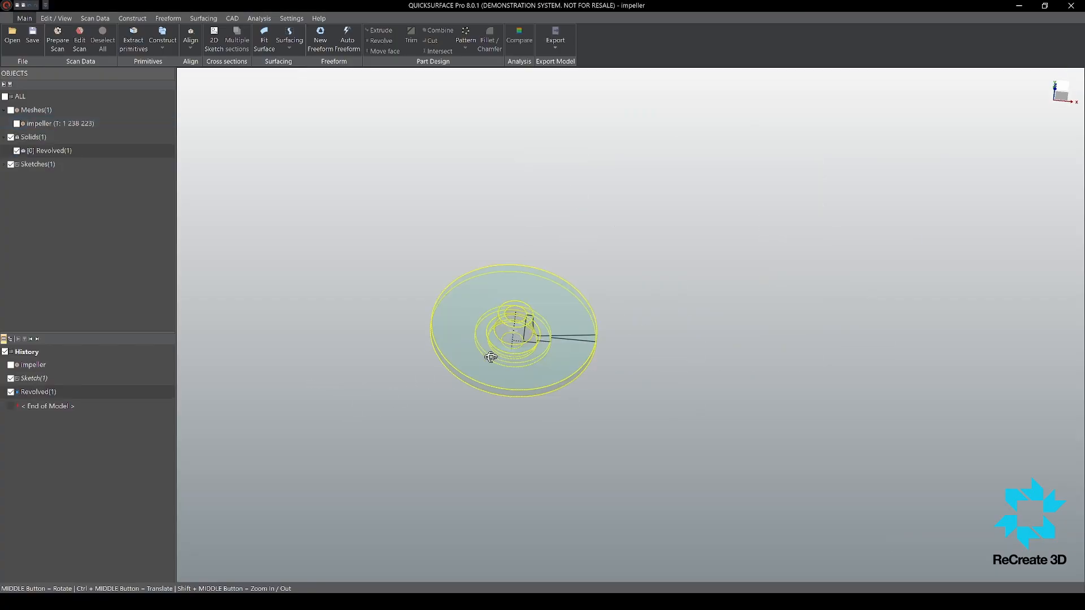
pyautogui.moveTo(490, 356); pyautogui.dragTo(469, 274, button='middle')
pyautogui.scroll(5, 626, 323)
pyautogui.moveTo(626, 322); pyautogui.dragTo(570, 234, button='middle')
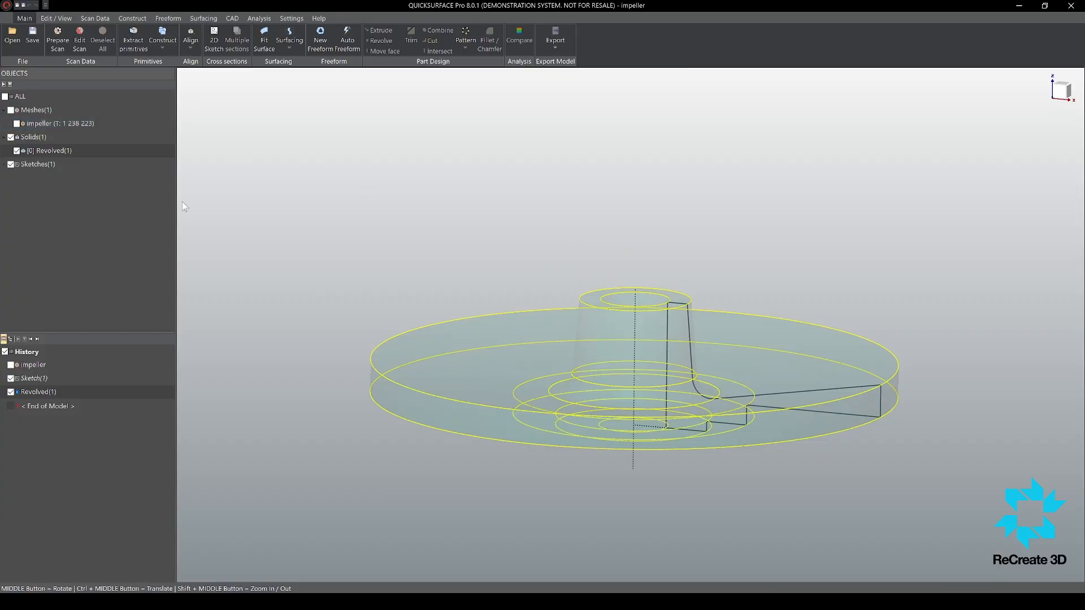
pyautogui.hotkey('ctrl', 'z')
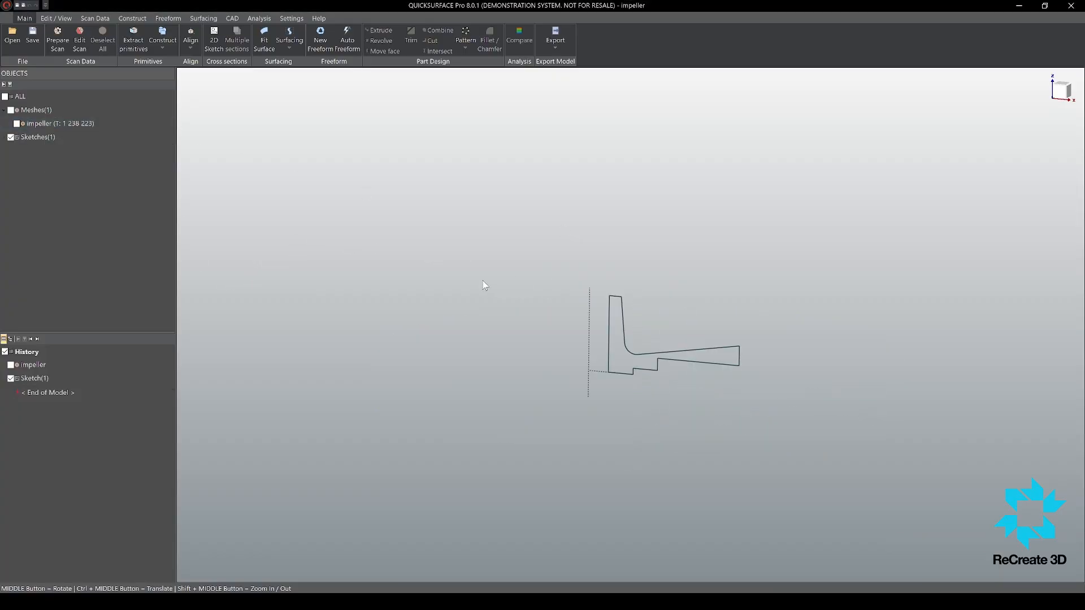
# Step: Revolve the hub and disc profile around the sketch's vertical construction axis into a solid
pyautogui.click(49, 142)
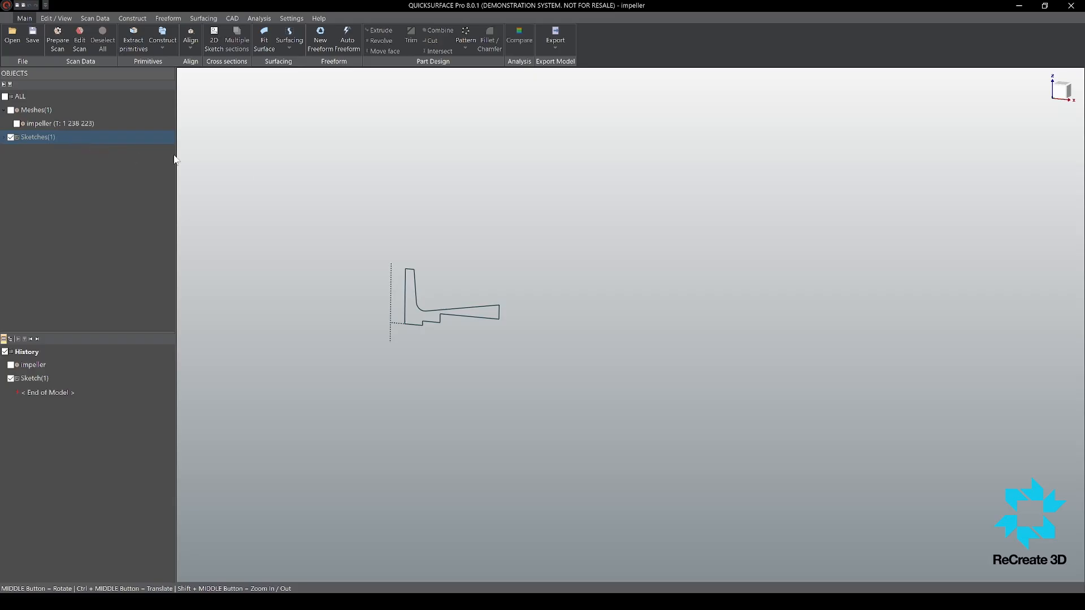
pyautogui.click(463, 302)
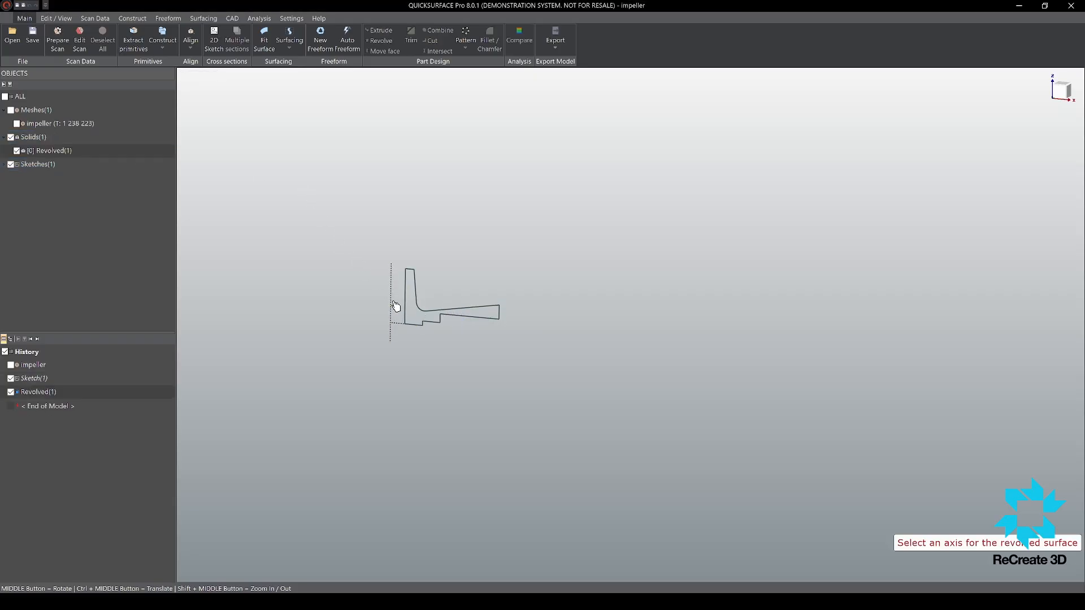
pyautogui.click(391, 306)
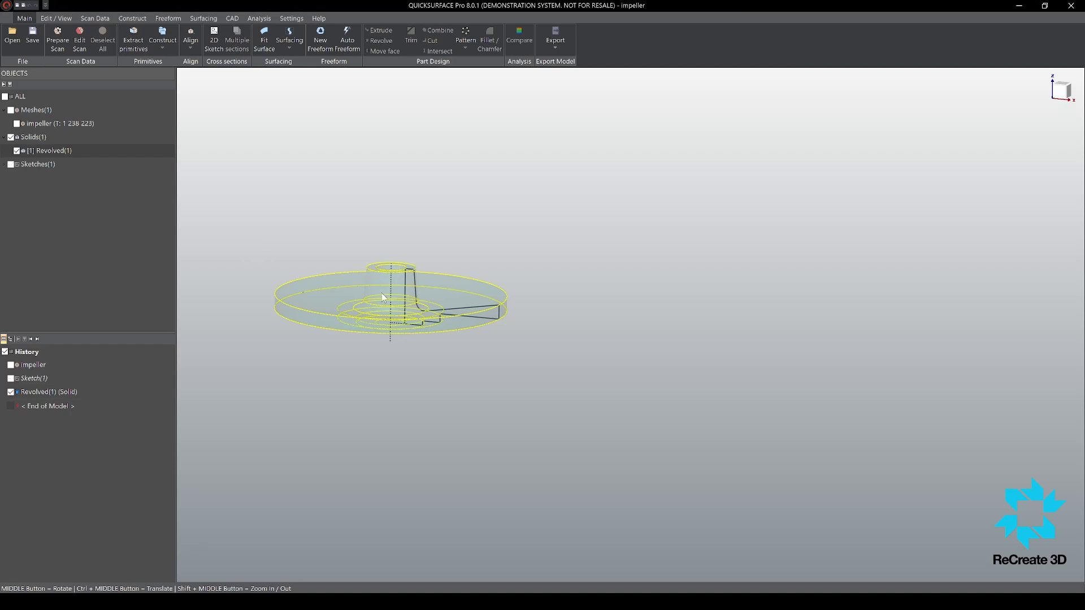
pyautogui.scroll(-1, 388, 289)
pyautogui.scroll(6, 387, 283)
pyautogui.scroll(-5, 436, 244)
pyautogui.moveTo(382, 279); pyautogui.dragTo(429, 285, button='middle')
# Step: Show the impeller mesh together with the revolved solid and compare the two around the hub and disc
pyautogui.click(11, 111)
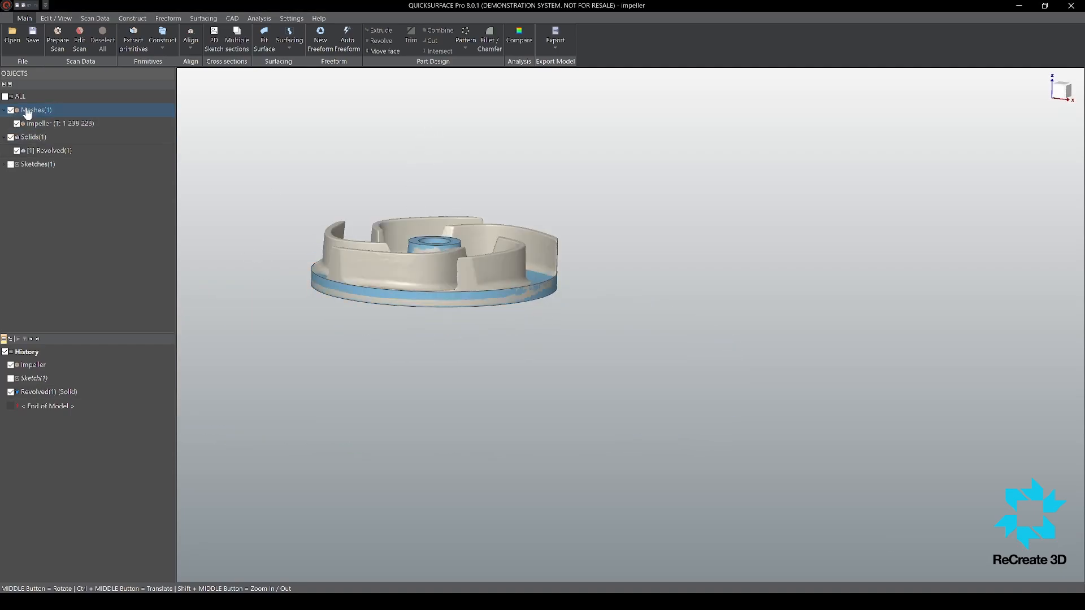
pyautogui.scroll(3, 538, 346)
pyautogui.moveTo(538, 347); pyautogui.dragTo(557, 544, button='middle')
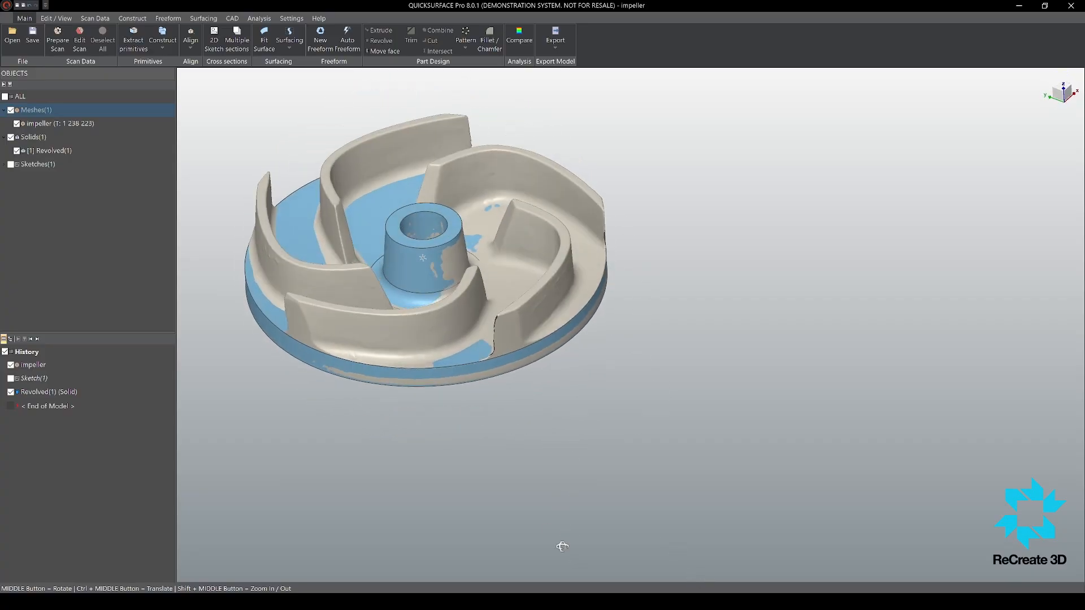
pyautogui.scroll(5, 461, 184)
pyautogui.moveTo(461, 185); pyautogui.dragTo(540, 339, button='middle')
pyautogui.scroll(-4, 489, 295)
pyautogui.scroll(6, 507, 226)
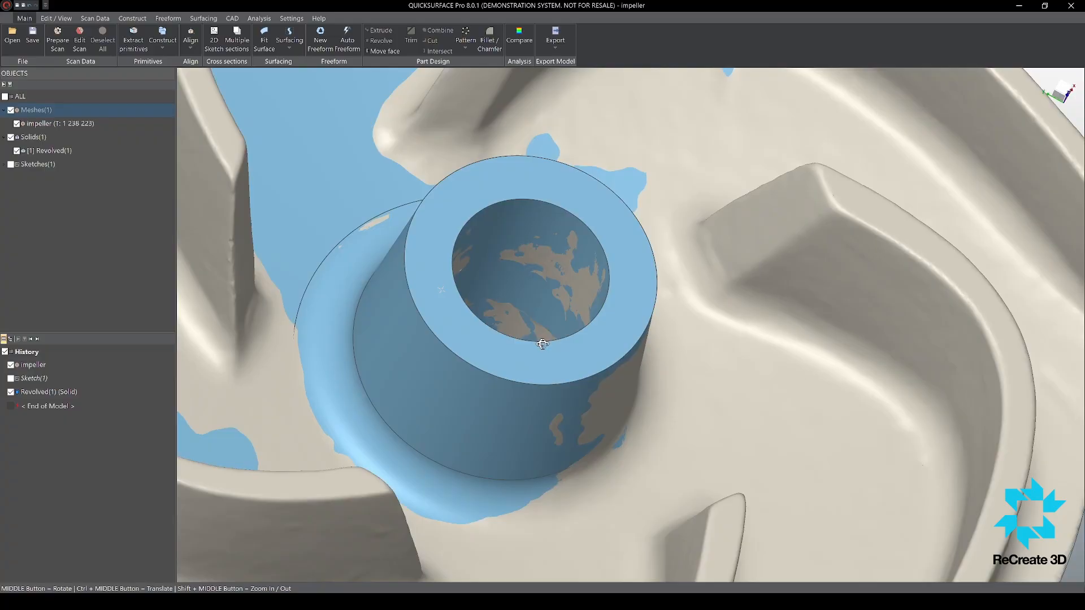
# Step: Start a 2D sketch parallel to the hub's top face with a mesh section cutting through the keyway
pyautogui.click(620, 244)
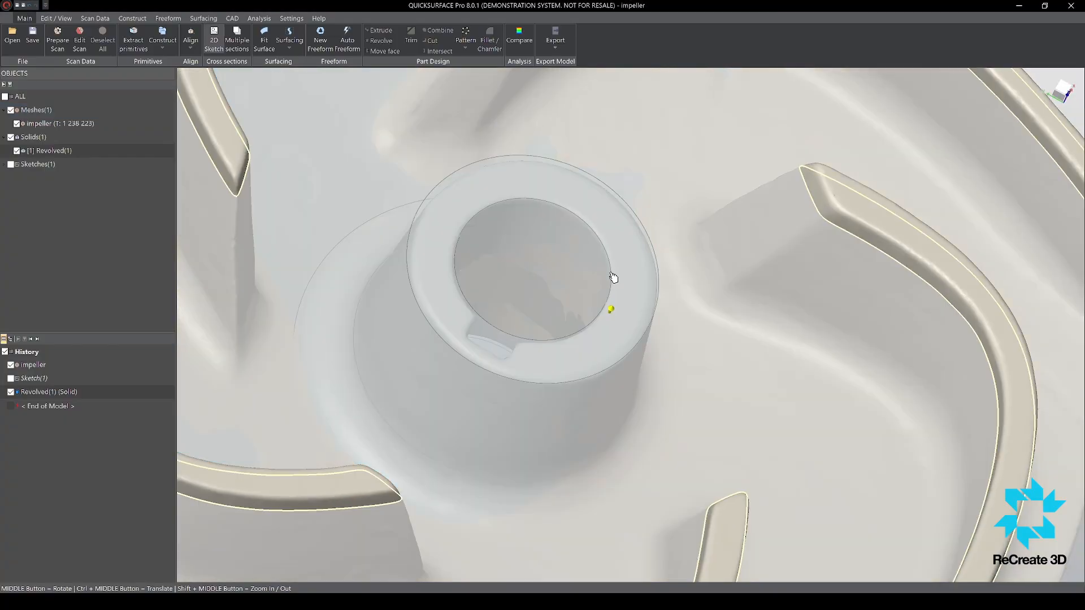
pyautogui.moveTo(579, 283); pyautogui.dragTo(539, 323)
pyautogui.moveTo(514, 359); pyautogui.dragTo(460, 361, button='middle')
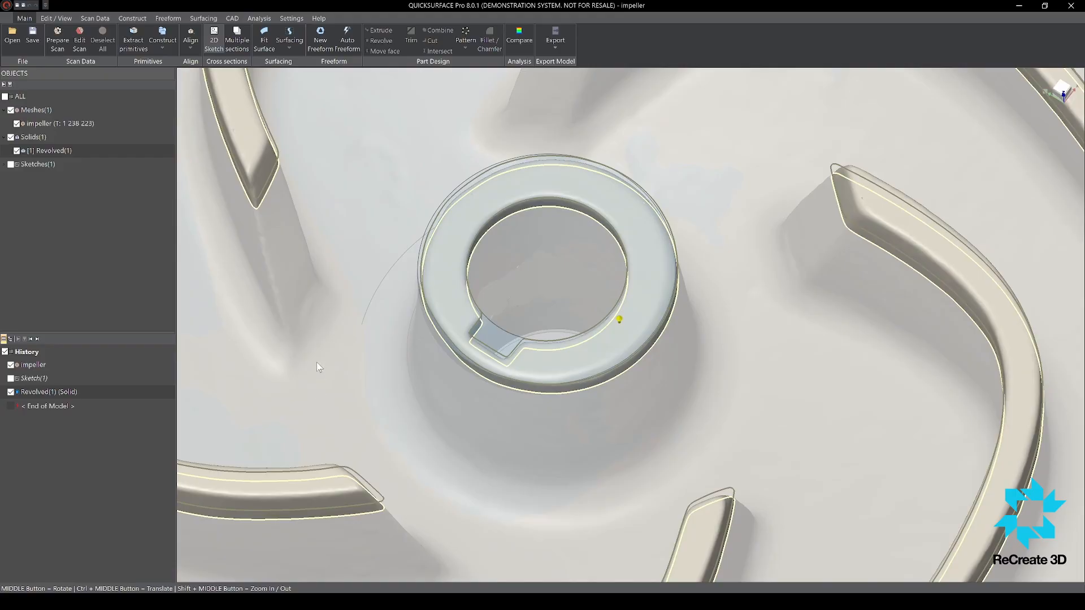
pyautogui.scroll(10, 626, 327)
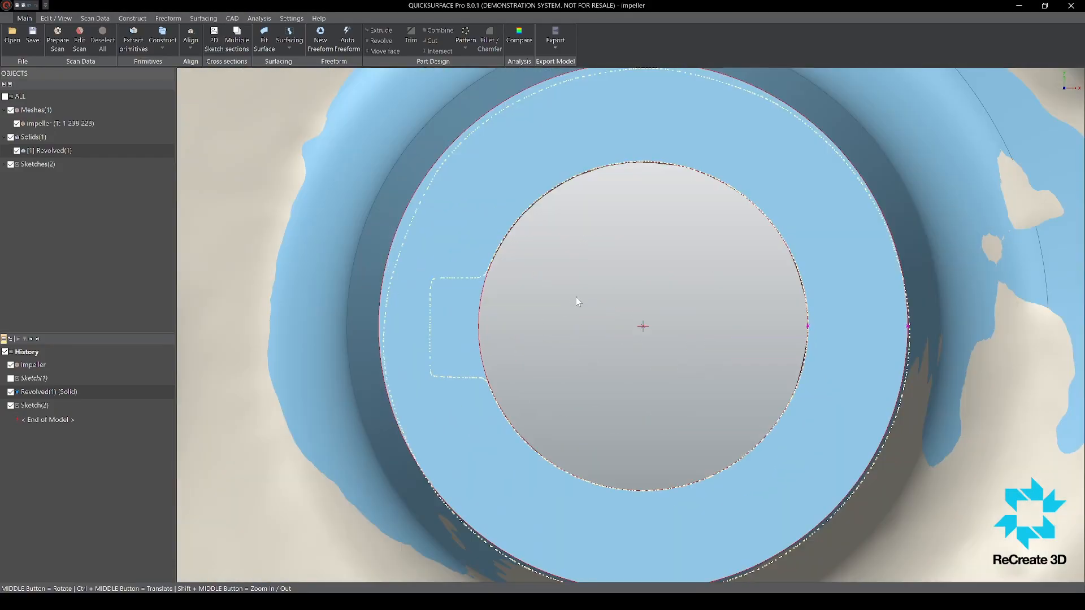
# Step: Fit lines to the keyway's back and two side walls in the mesh section and join them at the corners
pyautogui.scroll(-3, 575, 296)
pyautogui.scroll(6, 526, 310)
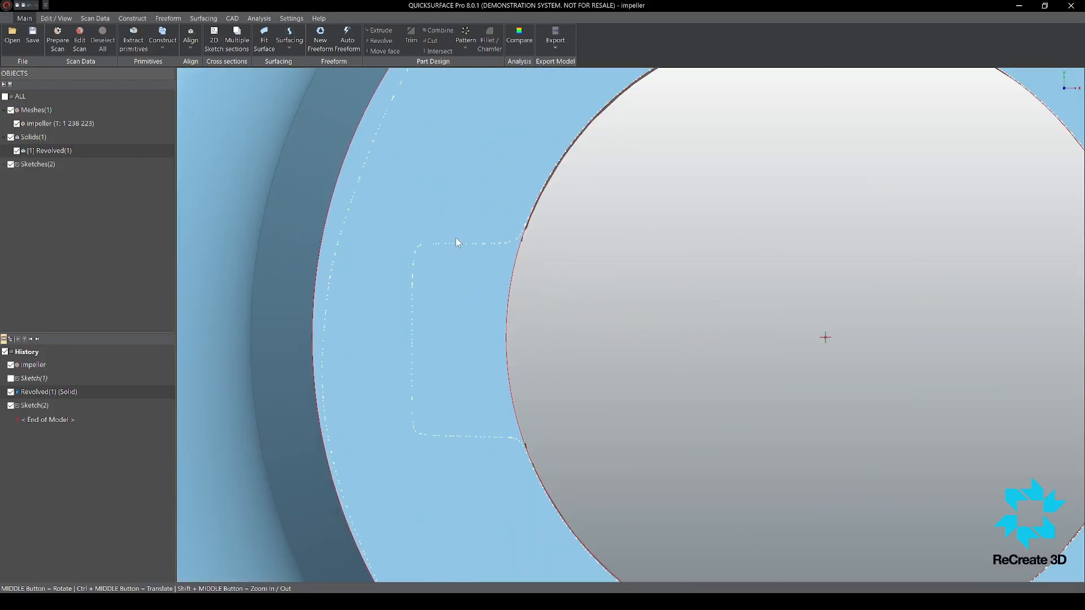
pyautogui.scroll(-3, 419, 204)
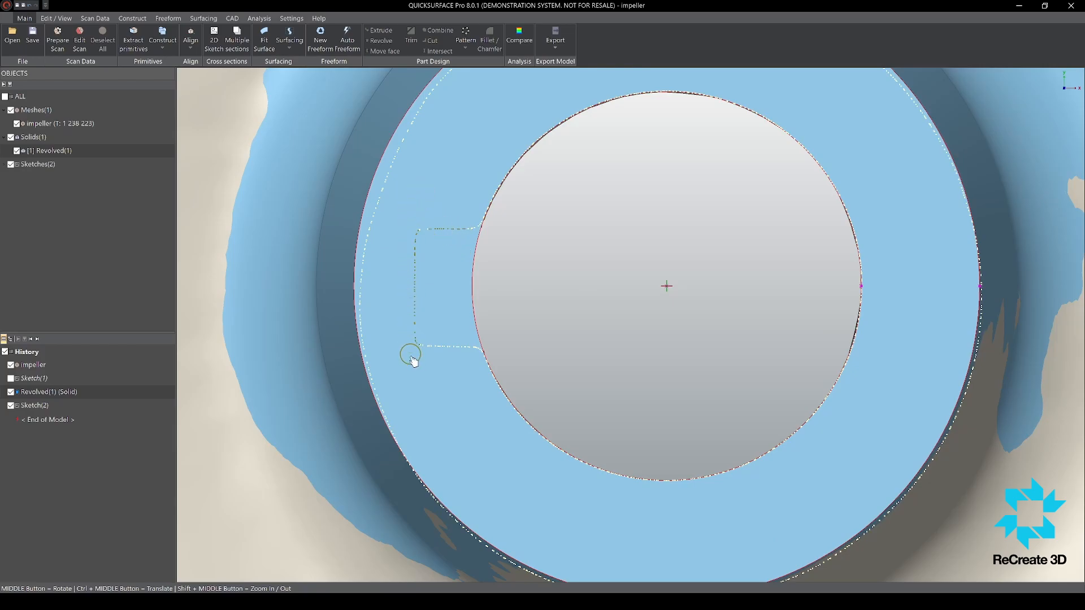
pyautogui.rightClick(519, 343)
pyautogui.scroll(-2, 535, 303)
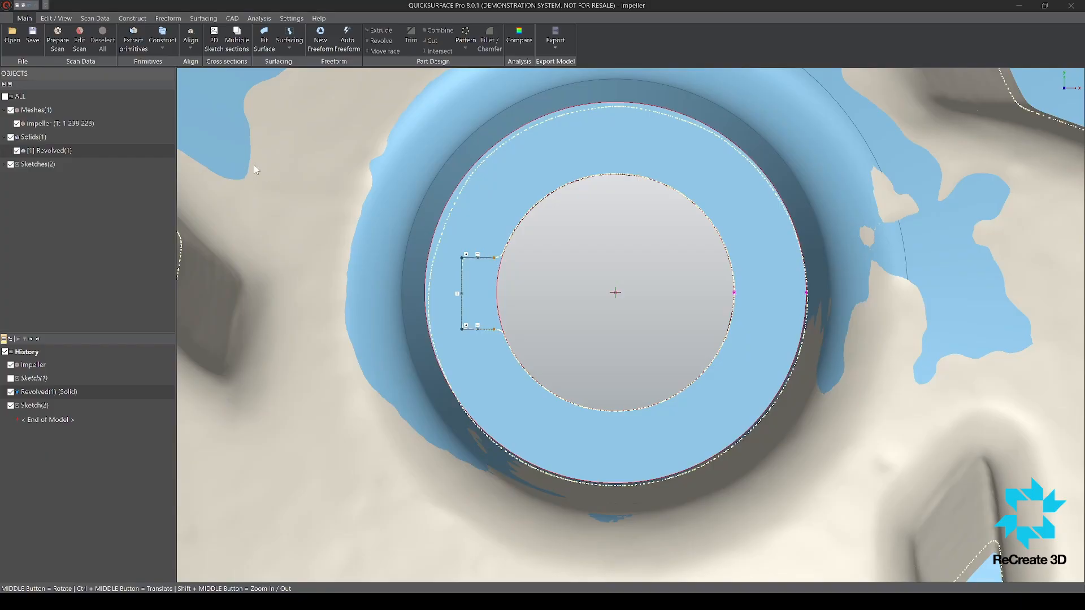
# Step: Dimension the keyway's width at 6 mm
pyautogui.click(462, 275)
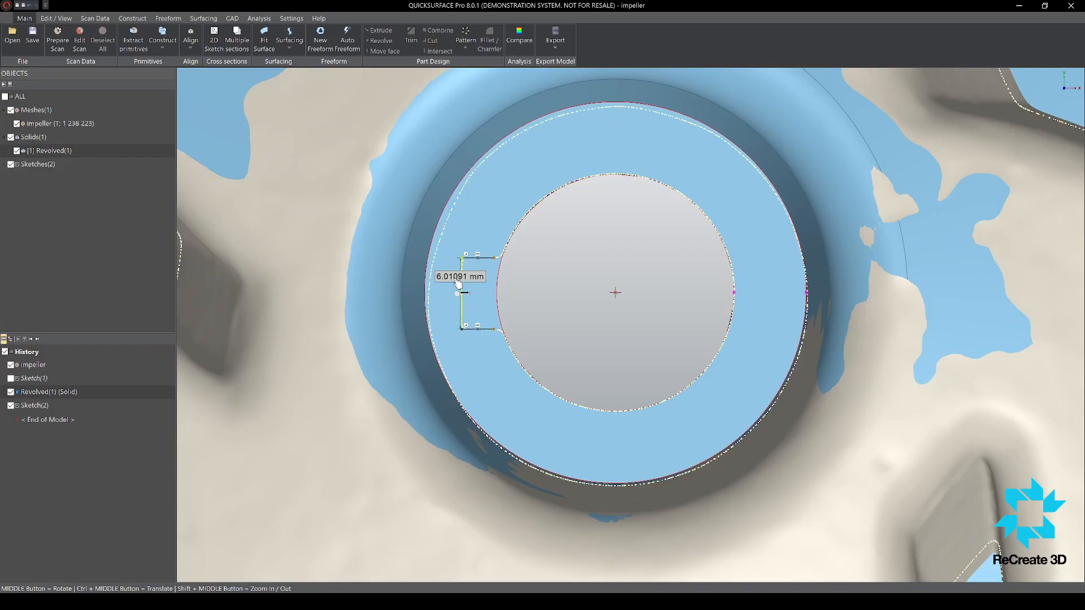
pyautogui.click(410, 232)
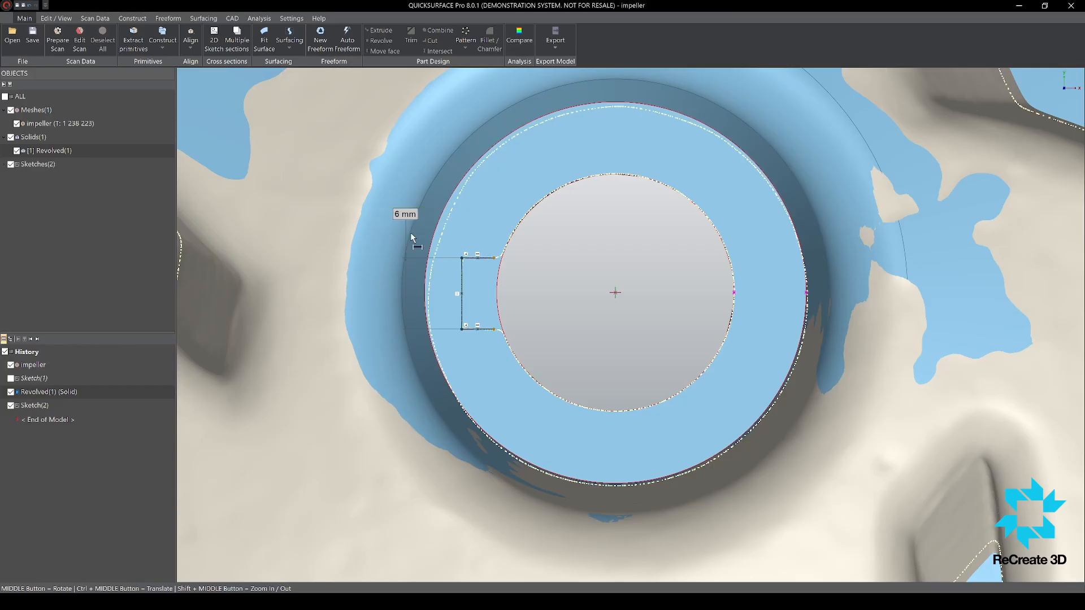
pyautogui.write('6')
pyautogui.press('Return')
pyautogui.click(464, 279)
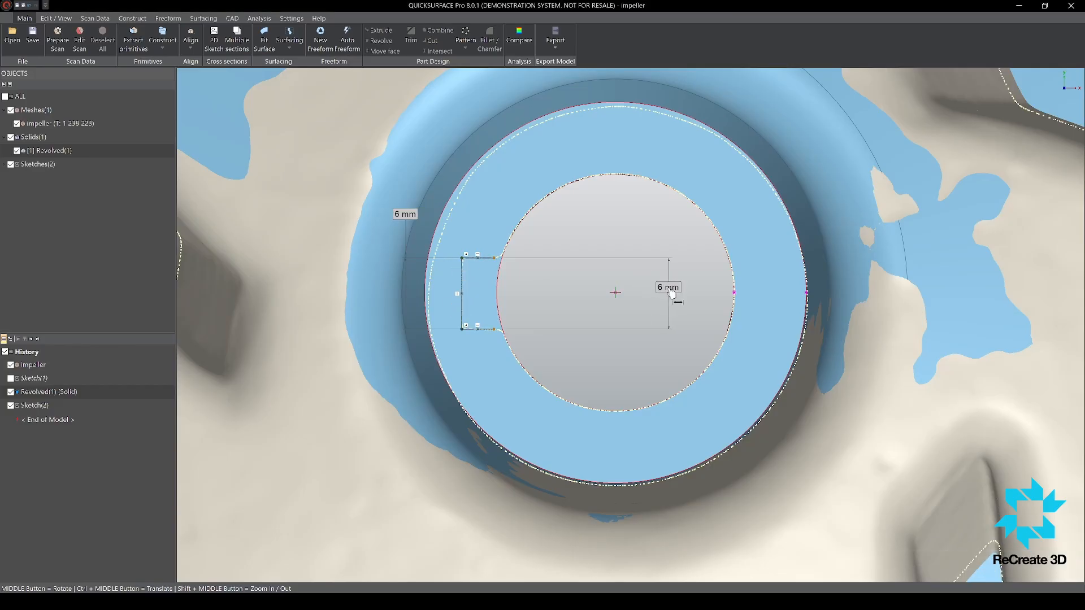
pyautogui.click(616, 294)
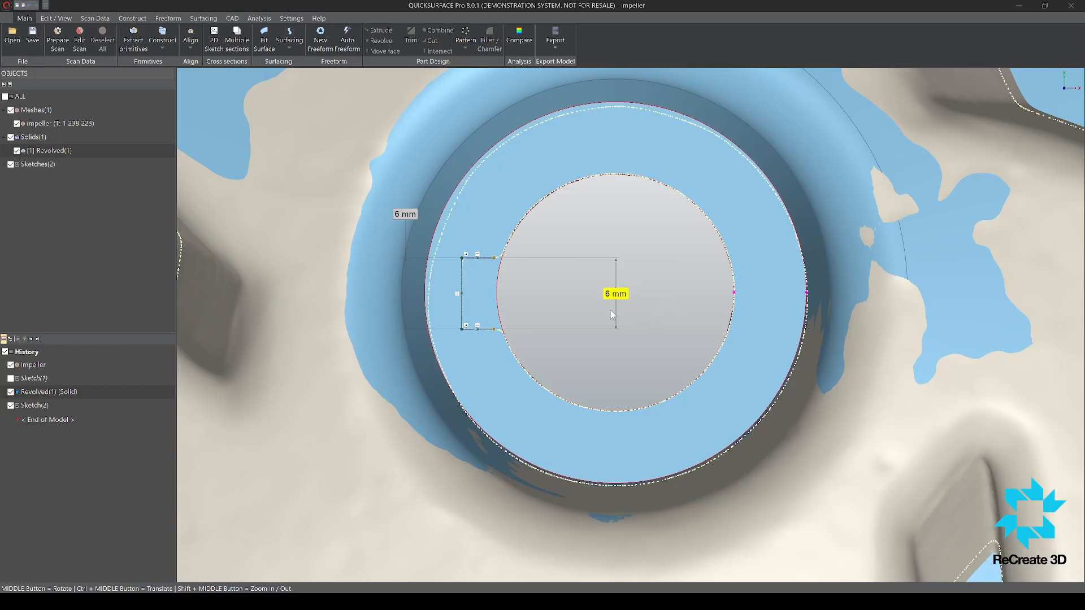
pyautogui.press('Escape')
# Step: Dimension the keyway's back edge 12.9 mm from the bore centre
pyautogui.click(603, 304)
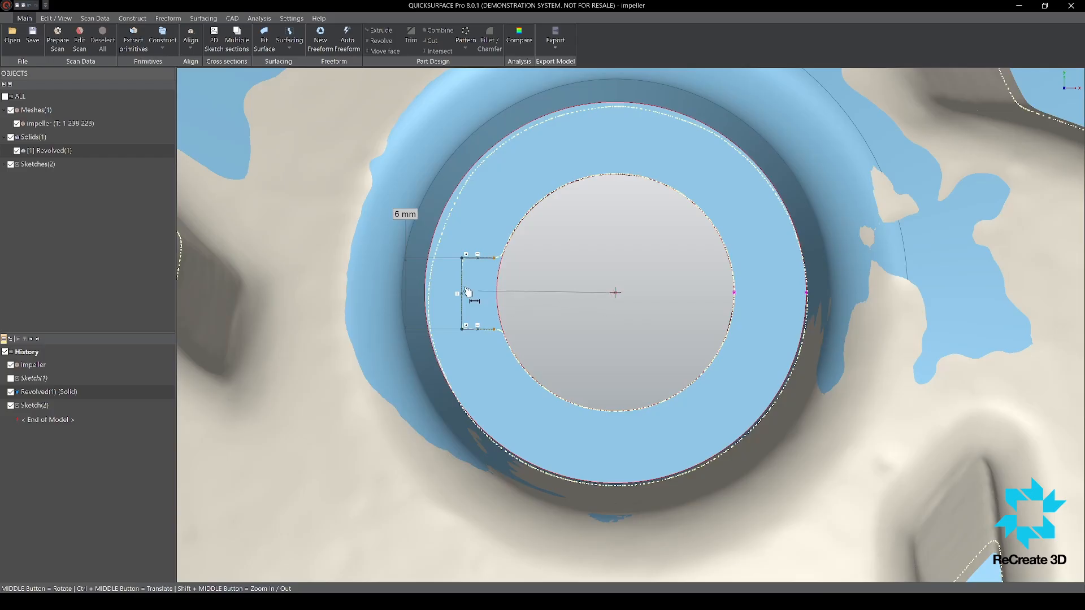
pyautogui.click(464, 291)
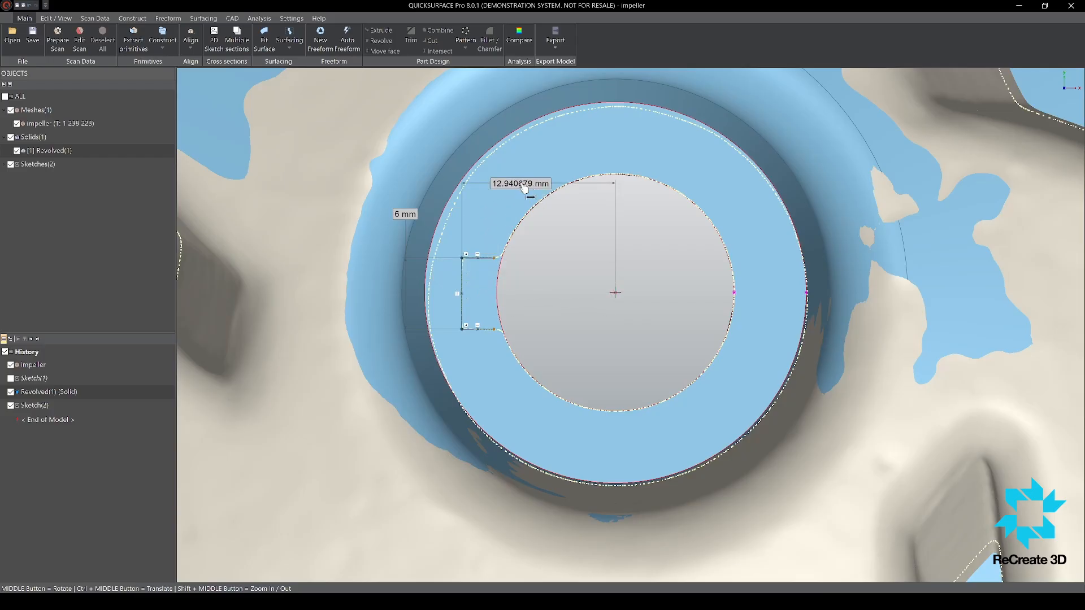
pyautogui.click(523, 180)
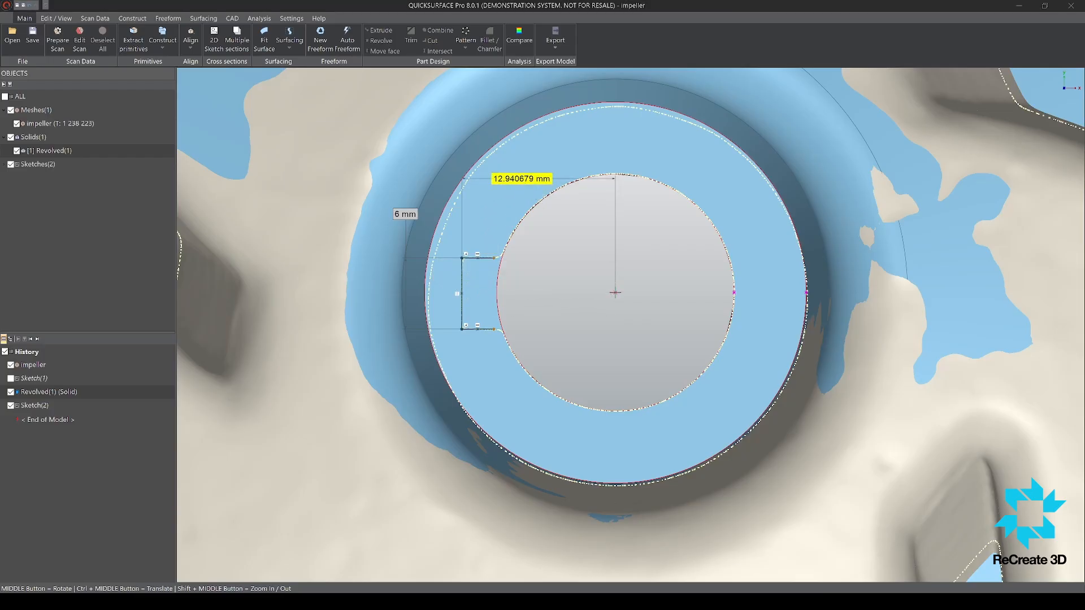
pyautogui.write('12.9')
pyautogui.press('Return')
# Step: Draw a construction line from the midpoint of the keyway's back edge to the bore centre and constrain it horizontal
pyautogui.scroll(2, 497, 249)
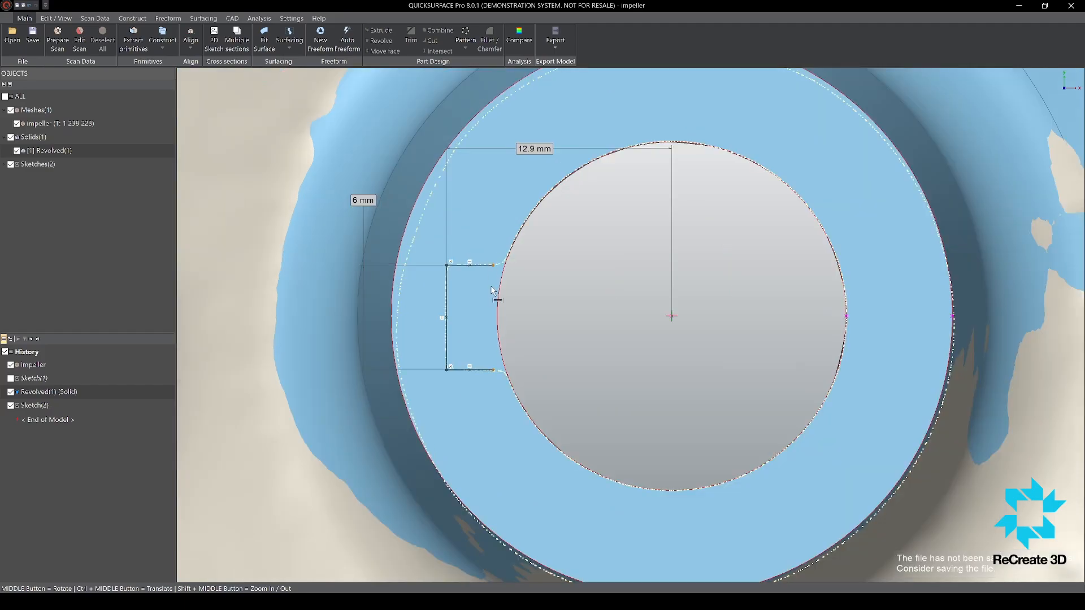
pyautogui.scroll(-2, 521, 316)
pyautogui.scroll(2, 531, 321)
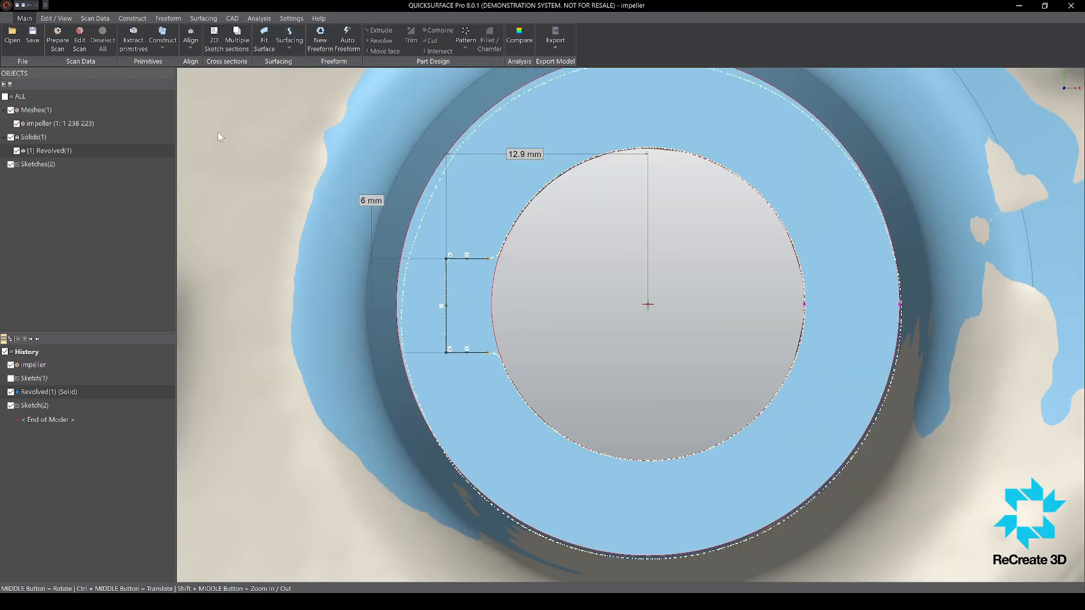
pyautogui.click(446, 305)
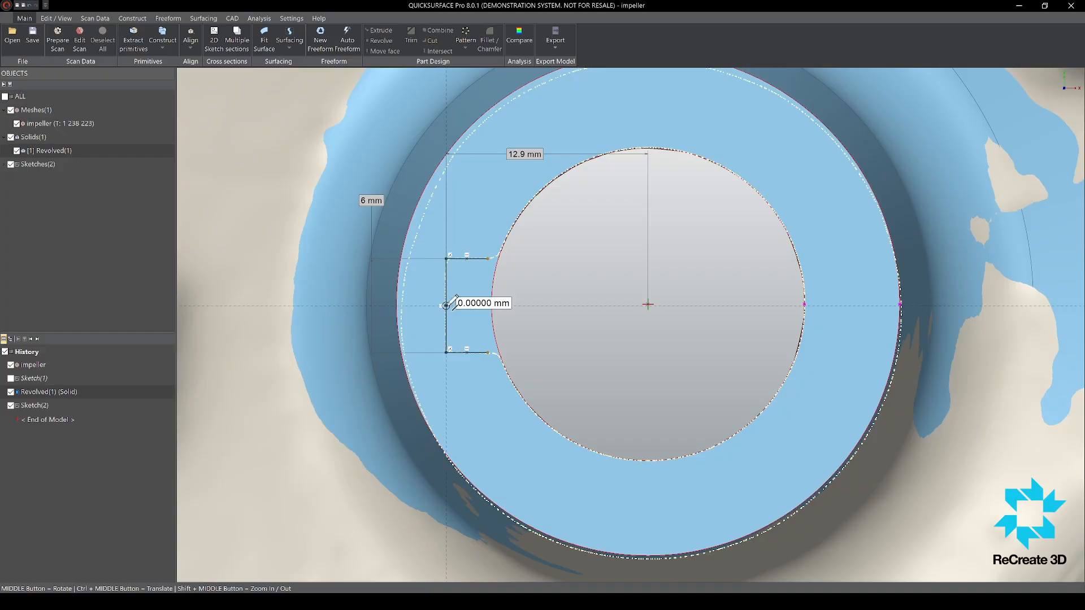
pyautogui.click(648, 304)
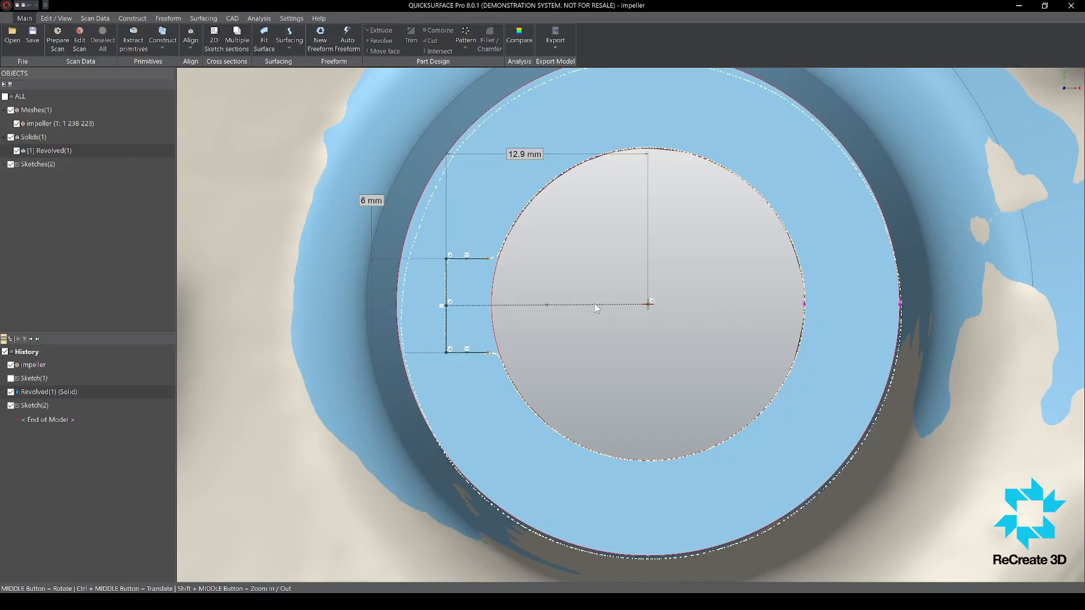
pyautogui.click(618, 291)
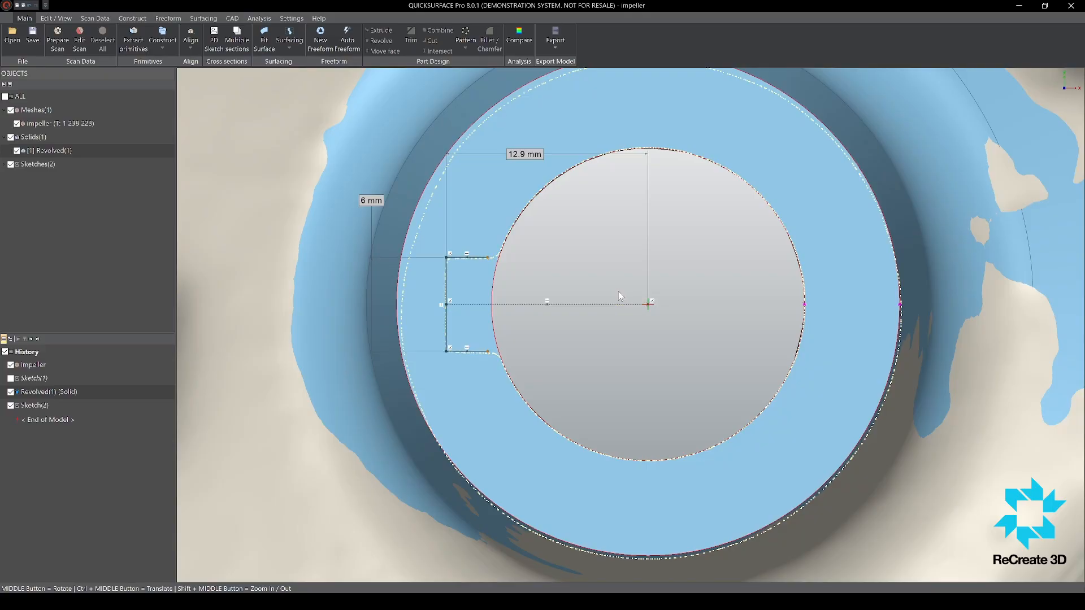
# Step: Extend both keyway side walls into the bore and close the profile with a vertical edge at the bore centre
pyautogui.moveTo(593, 346); pyautogui.dragTo(529, 343, button='middle')
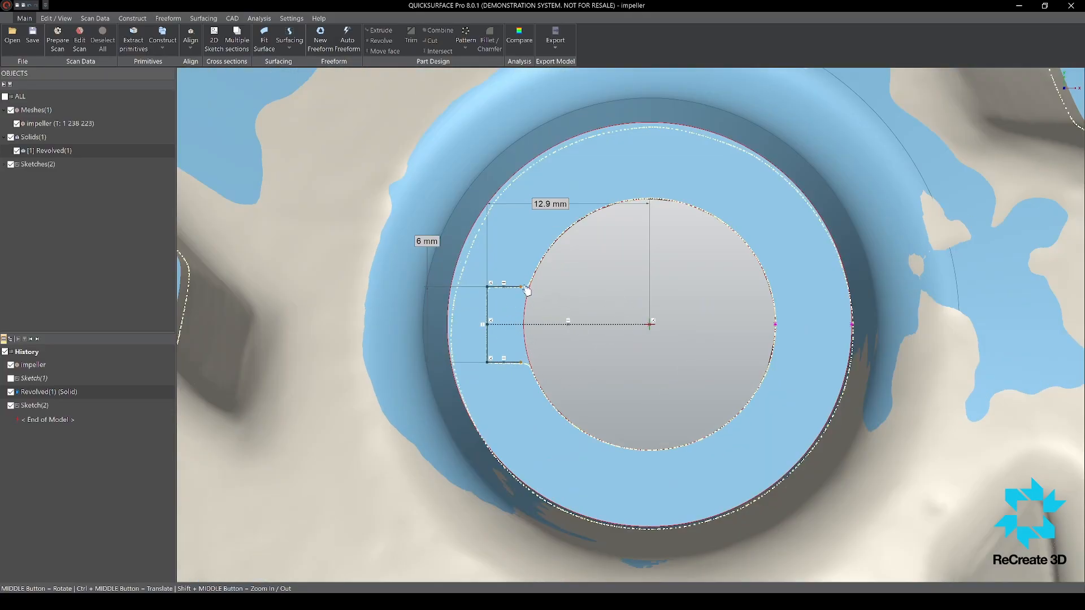
pyautogui.moveTo(522, 288); pyautogui.dragTo(629, 287)
pyautogui.moveTo(521, 363)
pyautogui.mouseDown()
pyautogui.moveTo(641, 363)
pyautogui.moveTo(630, 363)
pyautogui.mouseUp()
pyautogui.click(629, 287)
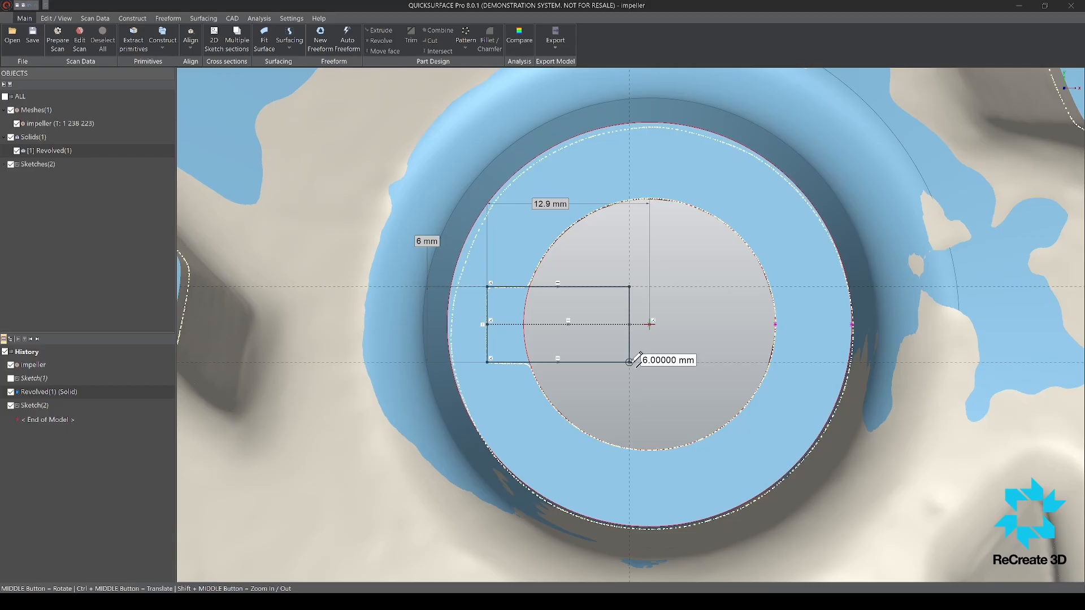
pyautogui.click(629, 362)
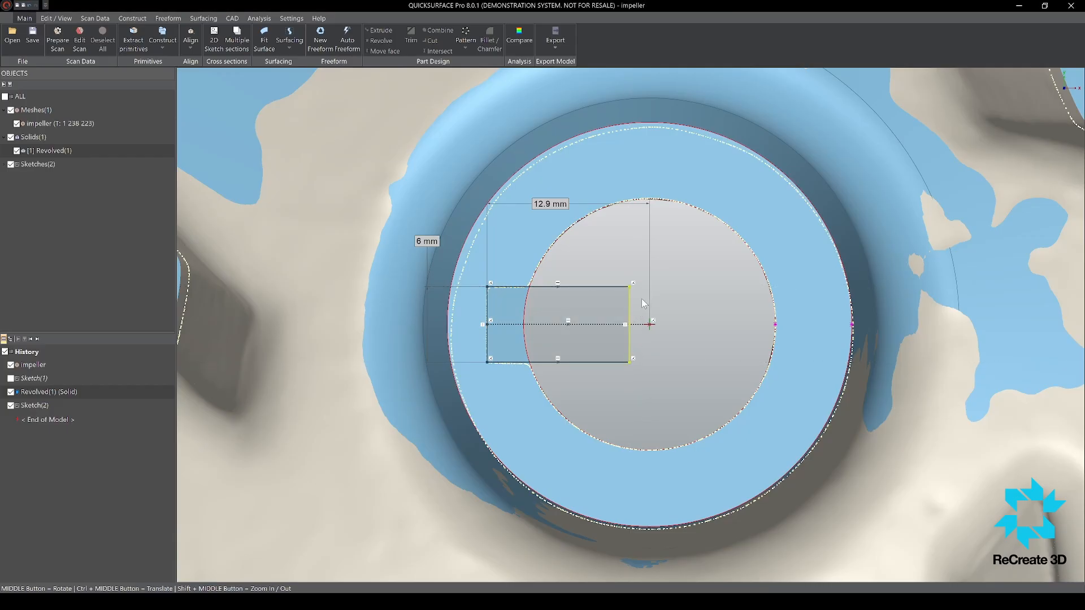
pyautogui.moveTo(630, 321); pyautogui.dragTo(653, 324)
# Step: Extrude the closed keyway profile as a cut with the revolved impeller body as its target
pyautogui.scroll(-5, 585, 348)
pyautogui.moveTo(585, 348); pyautogui.dragTo(564, 238, button='middle')
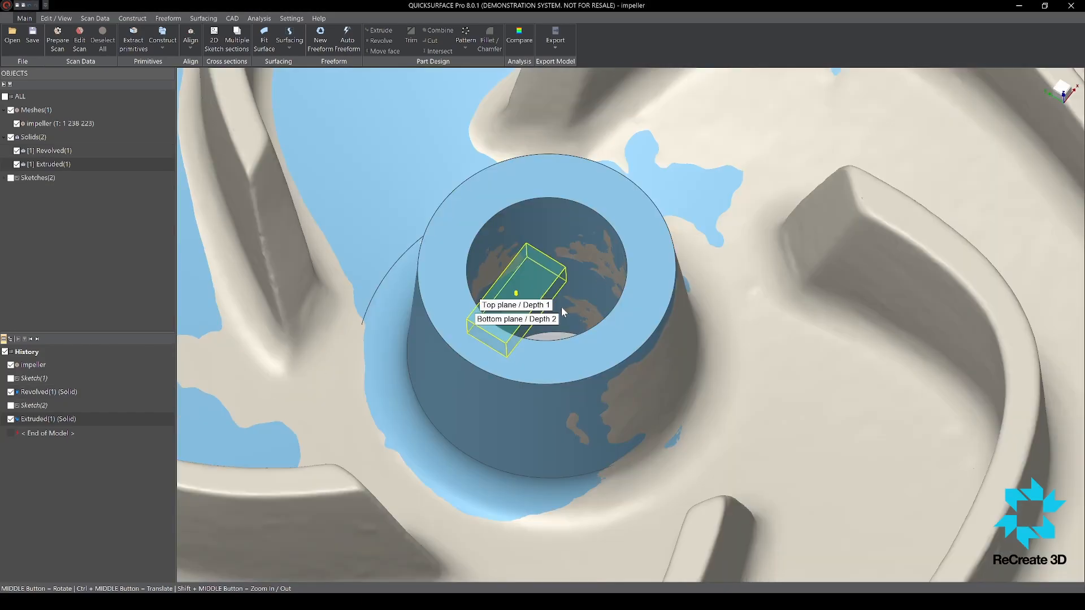
pyautogui.scroll(-5, 561, 306)
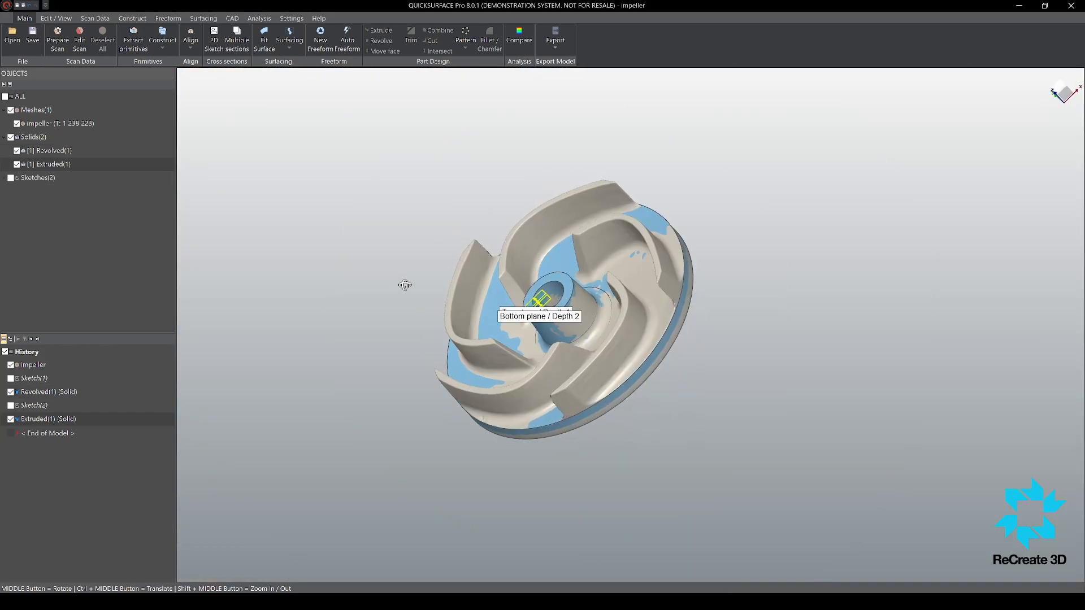
pyautogui.scroll(5, 517, 297)
pyautogui.moveTo(517, 297); pyautogui.dragTo(516, 297, button='middle')
pyautogui.moveTo(609, 342); pyautogui.dragTo(501, 416, button='middle')
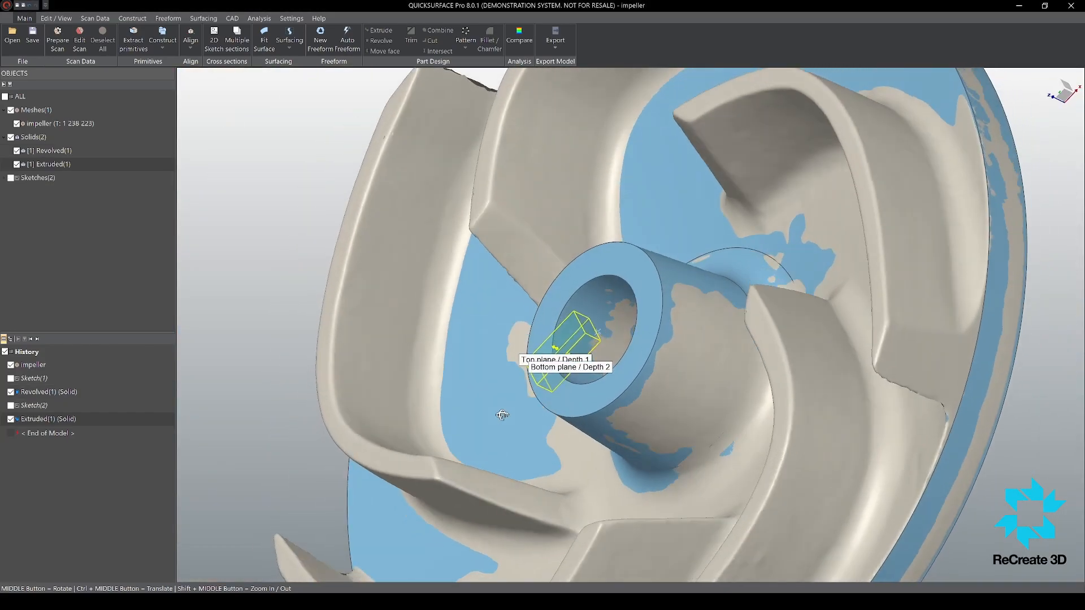
pyautogui.scroll(5, 557, 346)
pyautogui.moveTo(506, 352); pyautogui.dragTo(899, 461)
pyautogui.scroll(-10, 235, 293)
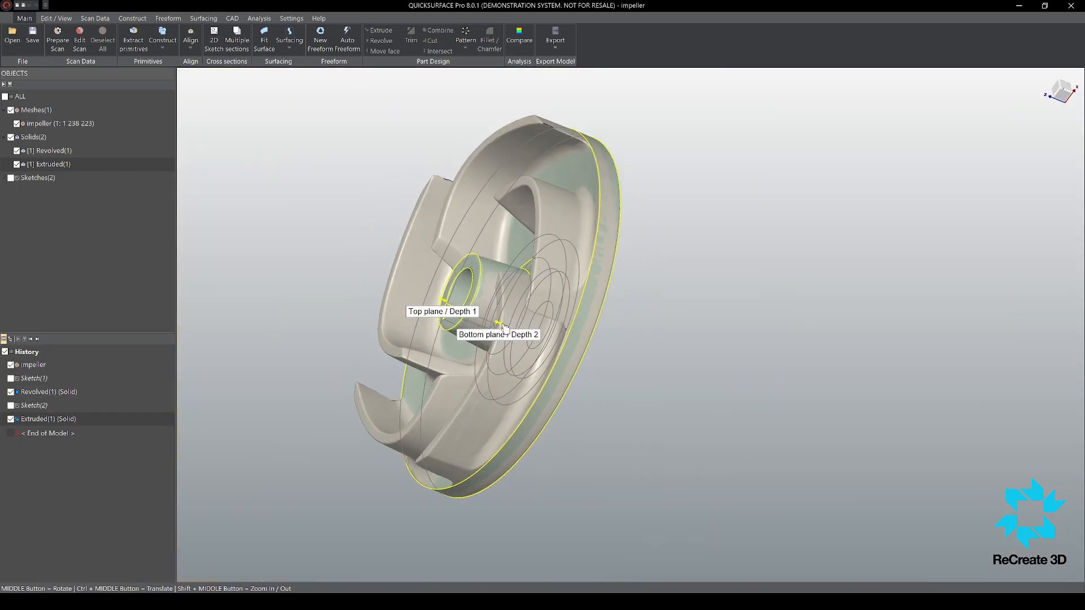
# Step: Stretch the keyway cut's depth beyond the underside of the disc and through the hub's top face, and apply it
pyautogui.moveTo(504, 328); pyautogui.dragTo(552, 348)
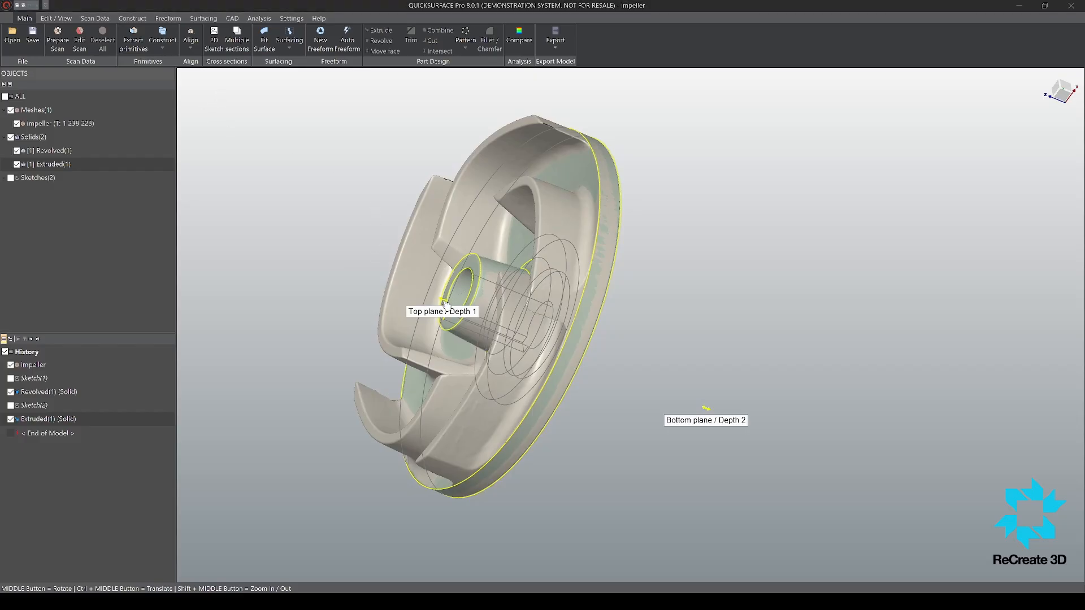
pyautogui.moveTo(459, 291); pyautogui.dragTo(545, 325, button='middle')
pyautogui.scroll(5, 498, 287)
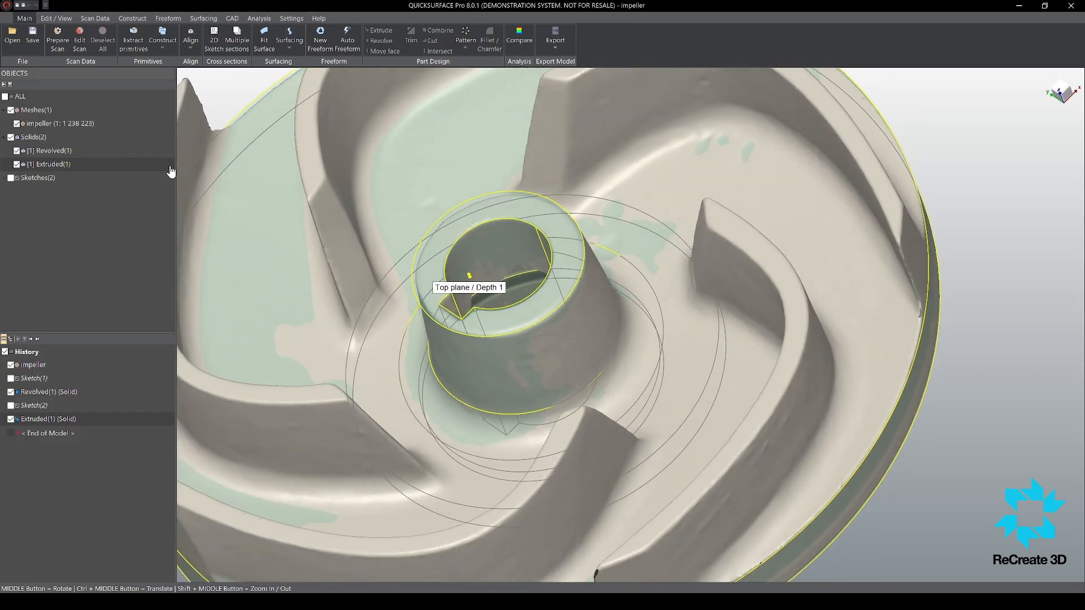
pyautogui.moveTo(470, 285); pyautogui.dragTo(531, 257, button='middle')
pyautogui.scroll(-6, 531, 257)
pyautogui.scroll(6, 531, 257)
pyautogui.moveTo(644, 216); pyautogui.dragTo(746, 255, button='middle')
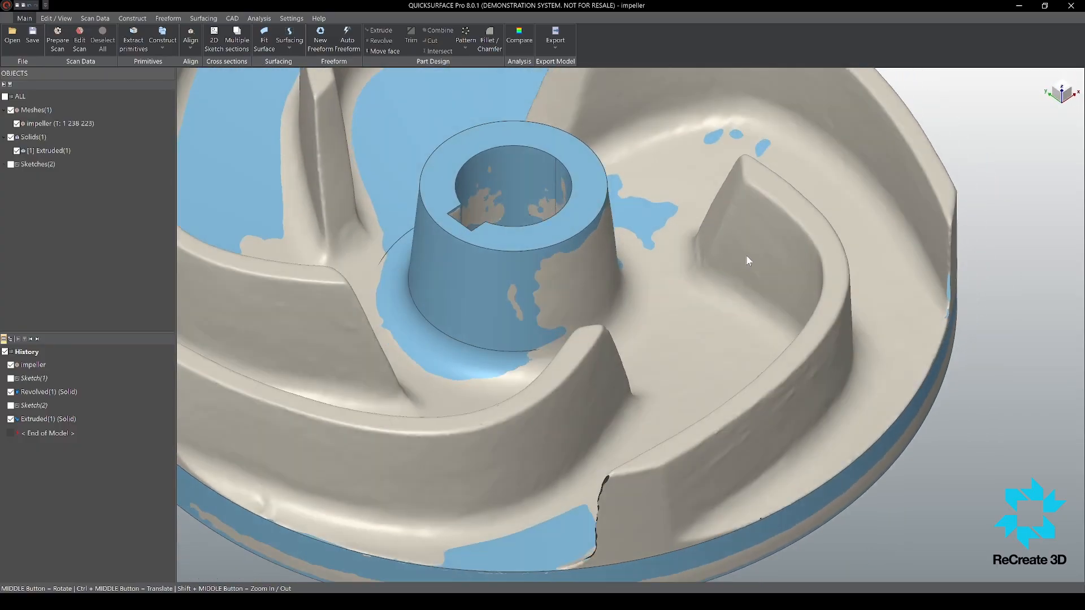
# Step: Examine the cut keyway through the hub and how the solid matches the scanned disc and blades
pyautogui.scroll(-5, 757, 246)
pyautogui.scroll(5, 773, 248)
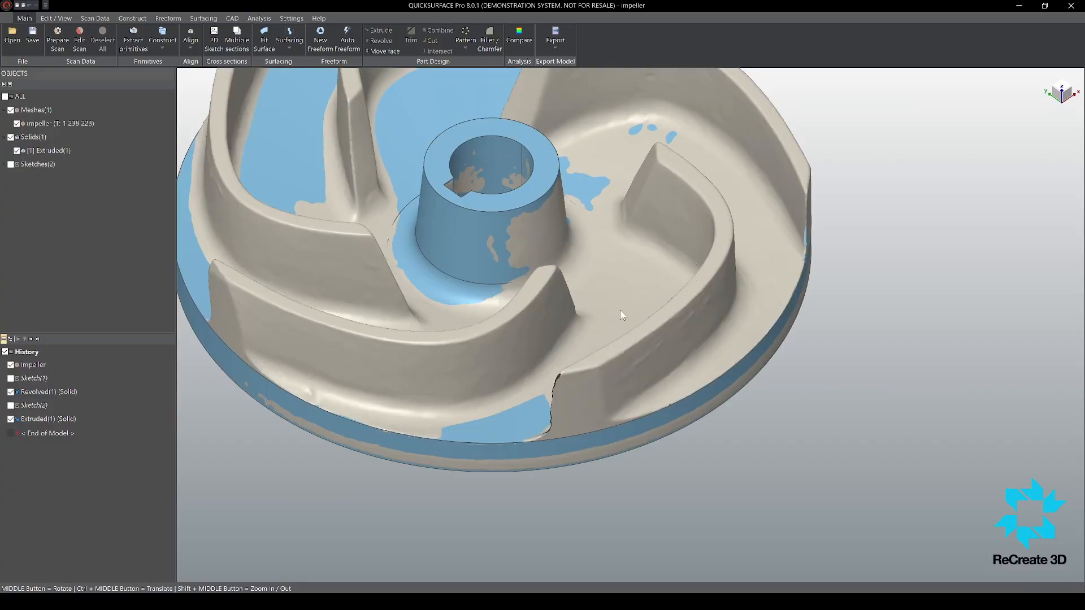
pyautogui.moveTo(620, 310); pyautogui.dragTo(592, 176, button='middle')
pyautogui.moveTo(442, 400); pyautogui.dragTo(548, 537, button='middle')
pyautogui.moveTo(480, 309); pyautogui.dragTo(588, 445, button='middle')
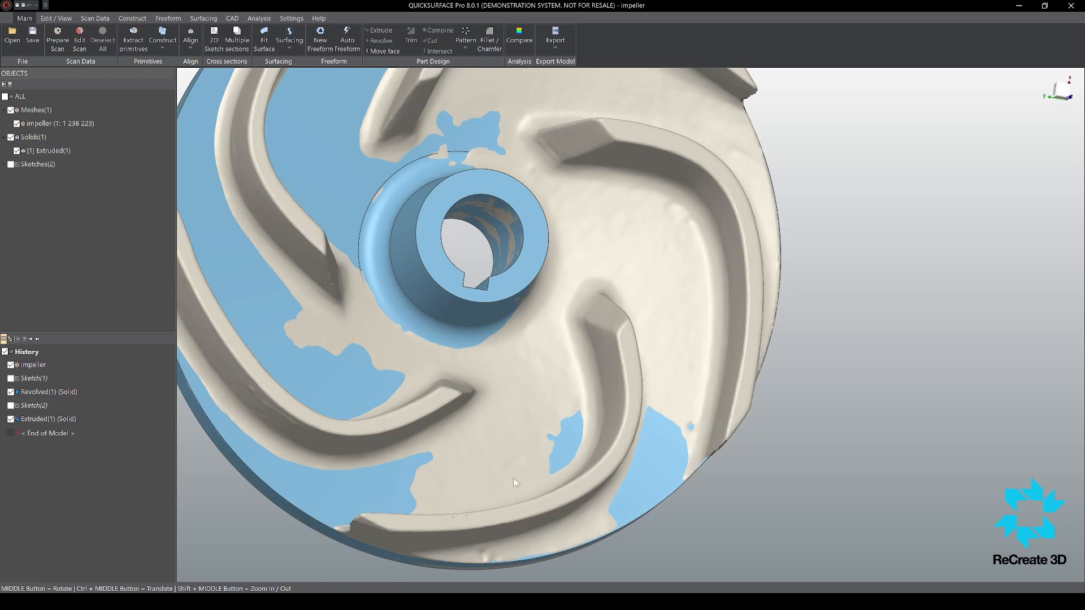
pyautogui.moveTo(514, 481); pyautogui.dragTo(619, 419, button='middle')
pyautogui.scroll(-6, 450, 402)
pyautogui.scroll(5, 383, 438)
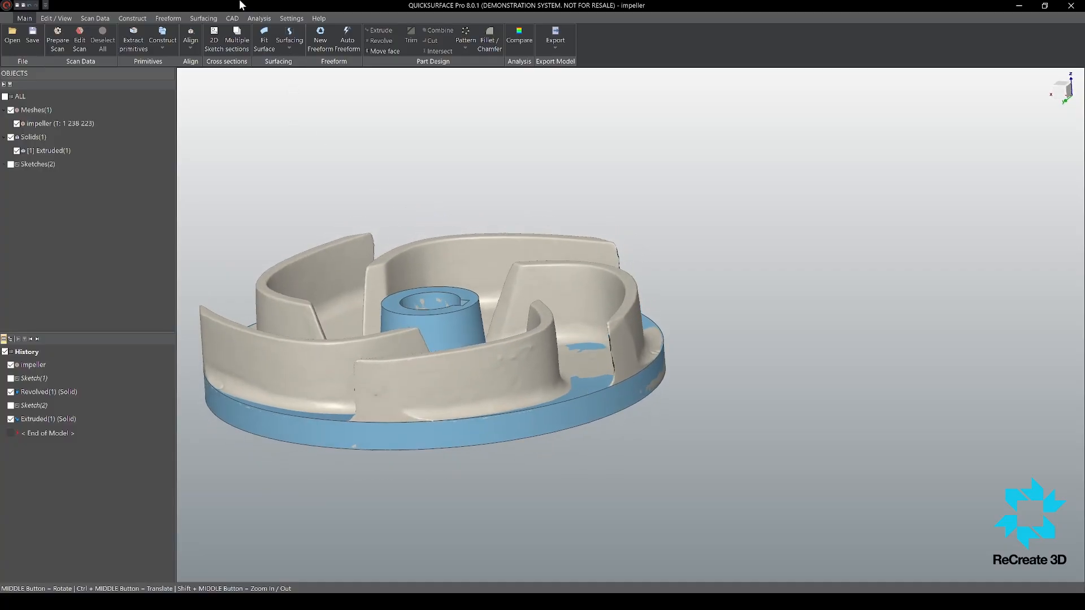
pyautogui.click(165, 18)
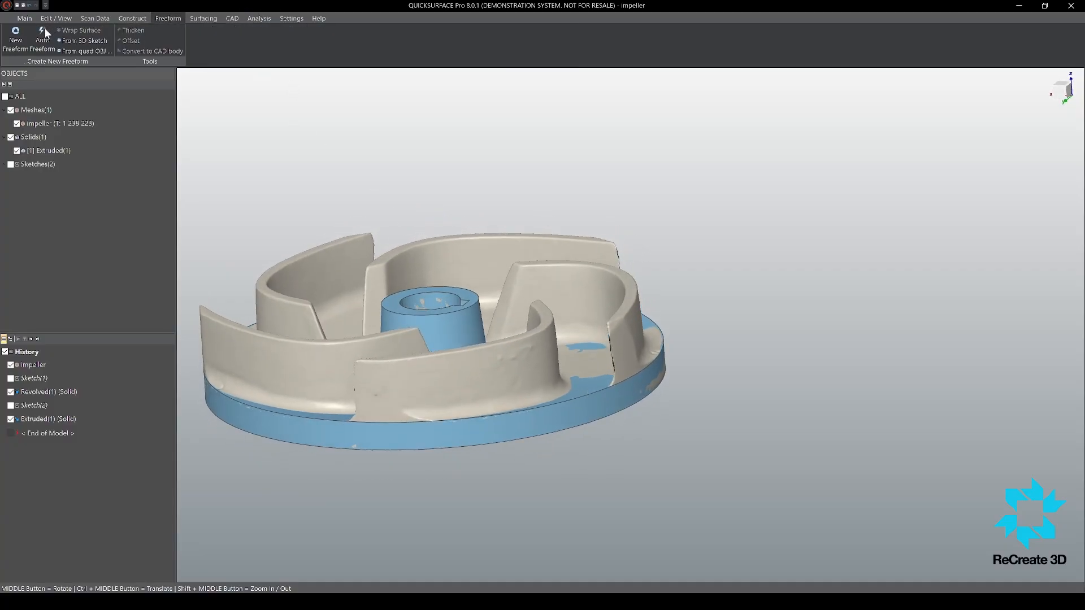
pyautogui.click(21, 46)
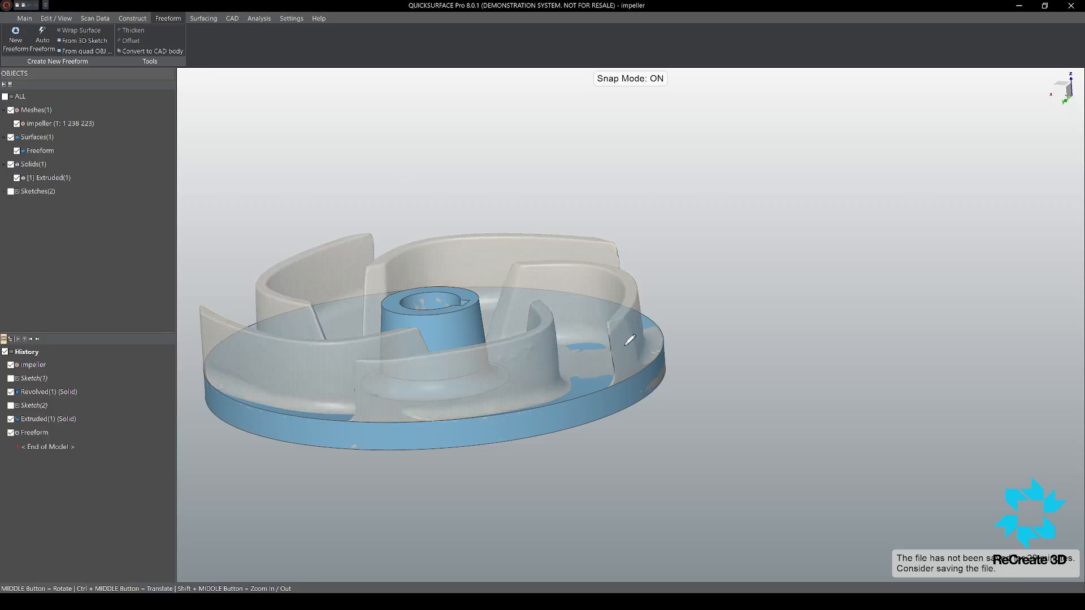
pyautogui.scroll(5, 615, 415)
pyautogui.moveTo(615, 415); pyautogui.dragTo(631, 408, button='middle')
pyautogui.scroll(-5, 647, 230)
pyautogui.scroll(4, 586, 227)
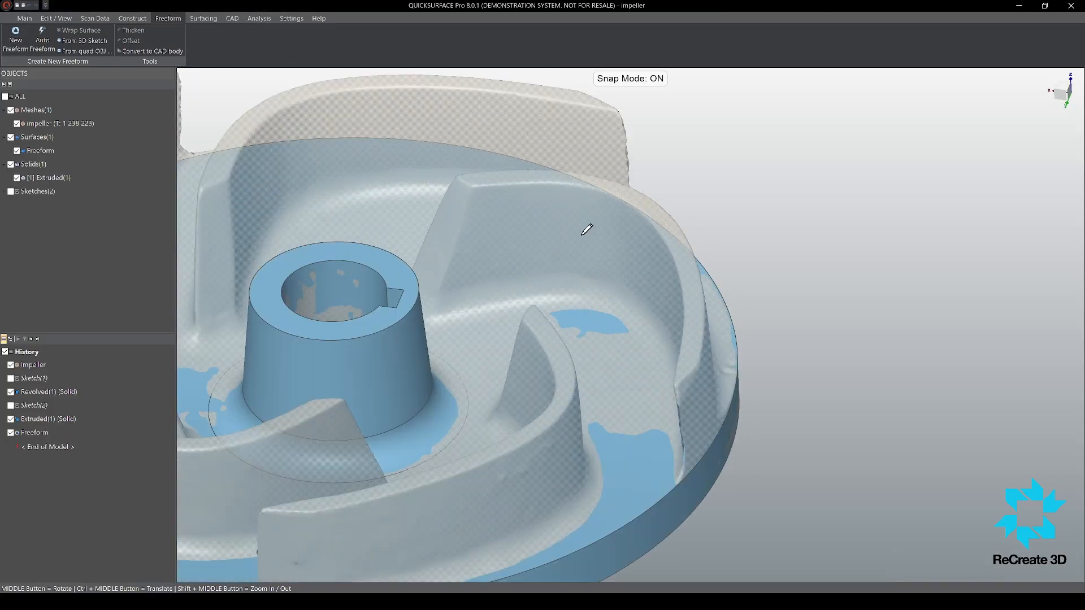
pyautogui.moveTo(586, 228); pyautogui.dragTo(544, 258, button='middle')
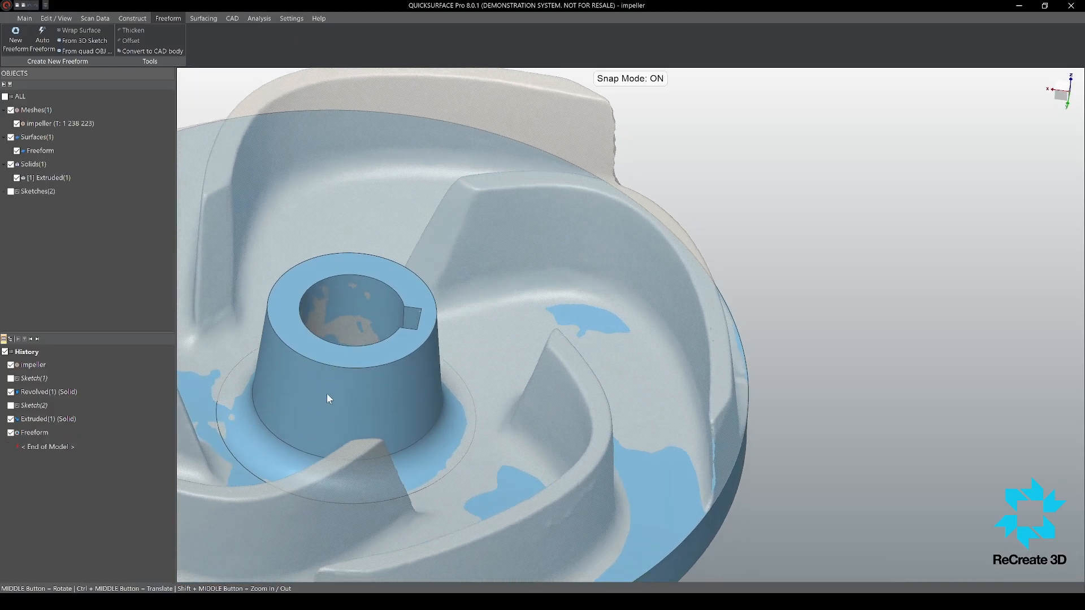
pyautogui.press('Escape')
# Step: Open the impeller scan for editing and try to select one blade's concave face as a region
pyautogui.click(92, 18)
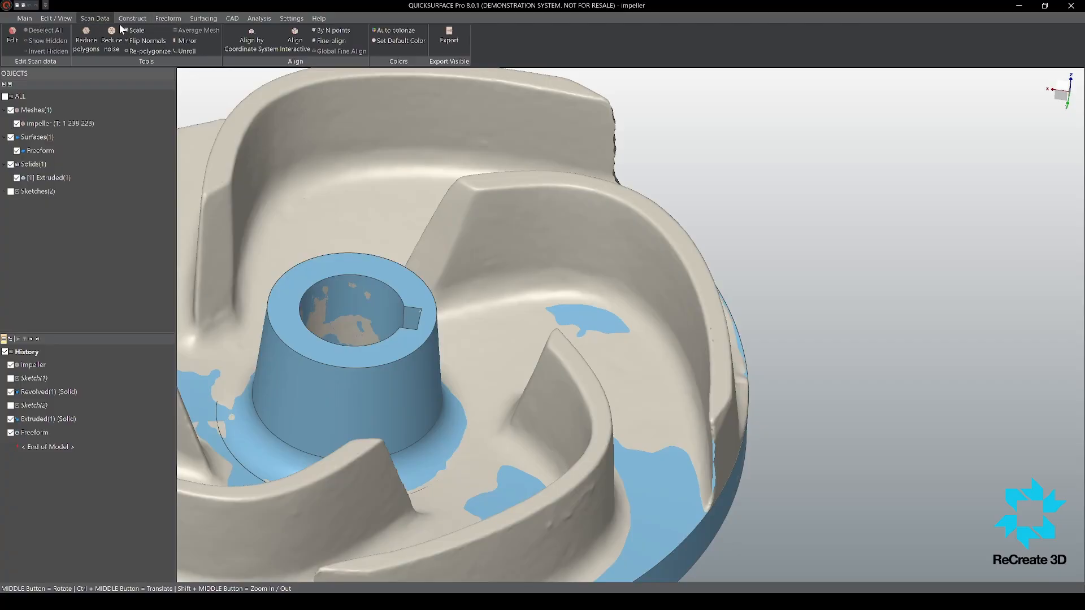
pyautogui.click(9, 47)
pyautogui.doubleClick(527, 232)
pyautogui.moveTo(279, 204); pyautogui.dragTo(276, 184, button='middle')
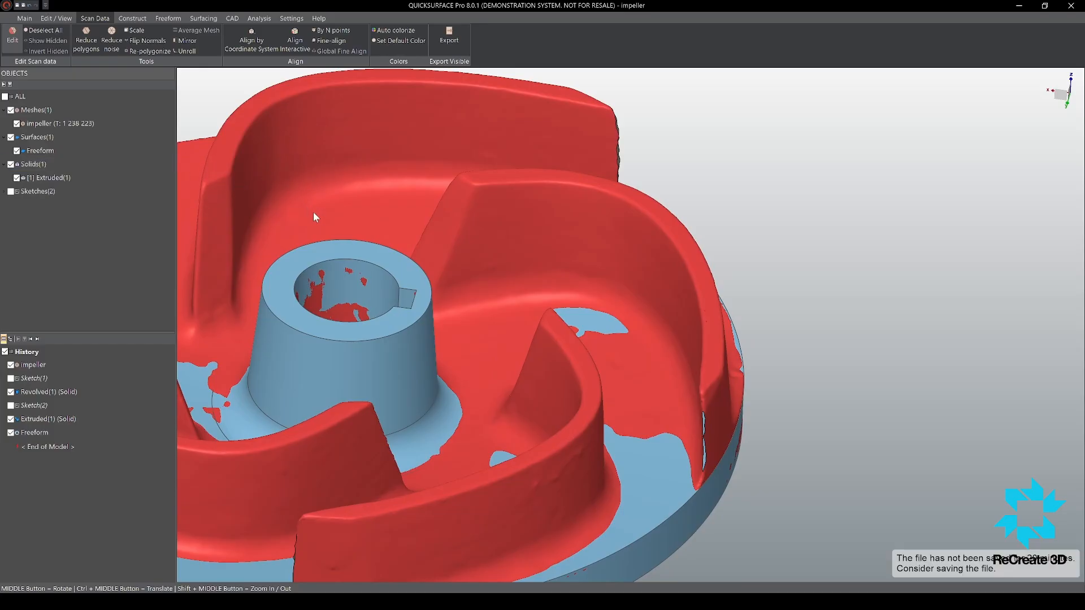
pyautogui.press('Escape')
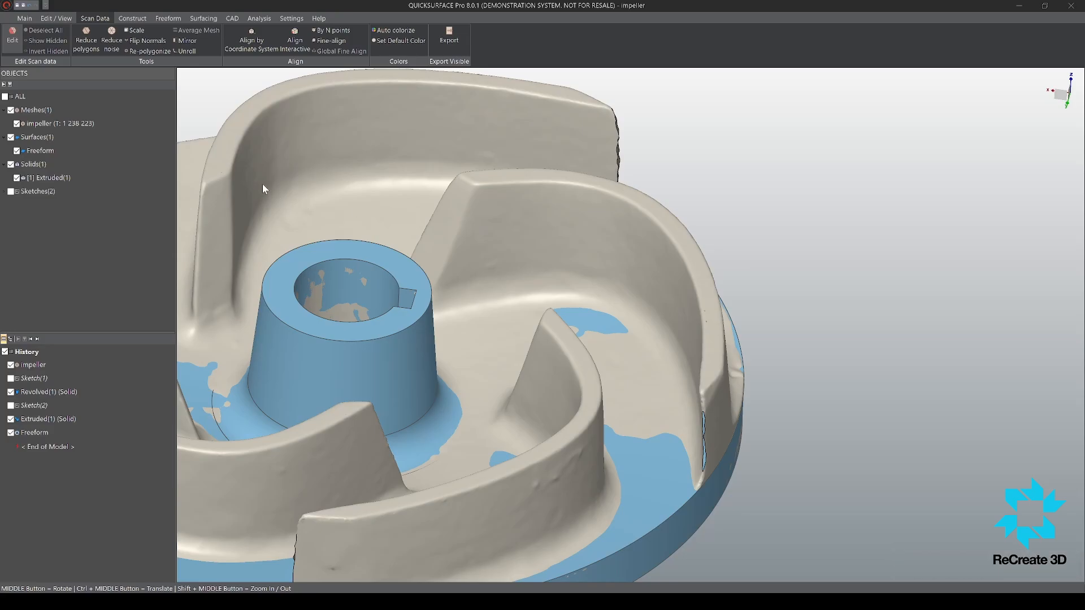
# Step: Select only the concave inner face of the blade on the keyway side and hide the rest of the mesh
pyautogui.click(214, 183)
pyautogui.moveTo(213, 182); pyautogui.dragTo(205, 182)
pyautogui.moveTo(641, 283); pyautogui.dragTo(567, 231, button='middle')
pyautogui.scroll(5, 635, 240)
pyautogui.scroll(-3, 635, 239)
pyautogui.scroll(-5, 566, 232)
pyautogui.scroll(5, 512, 234)
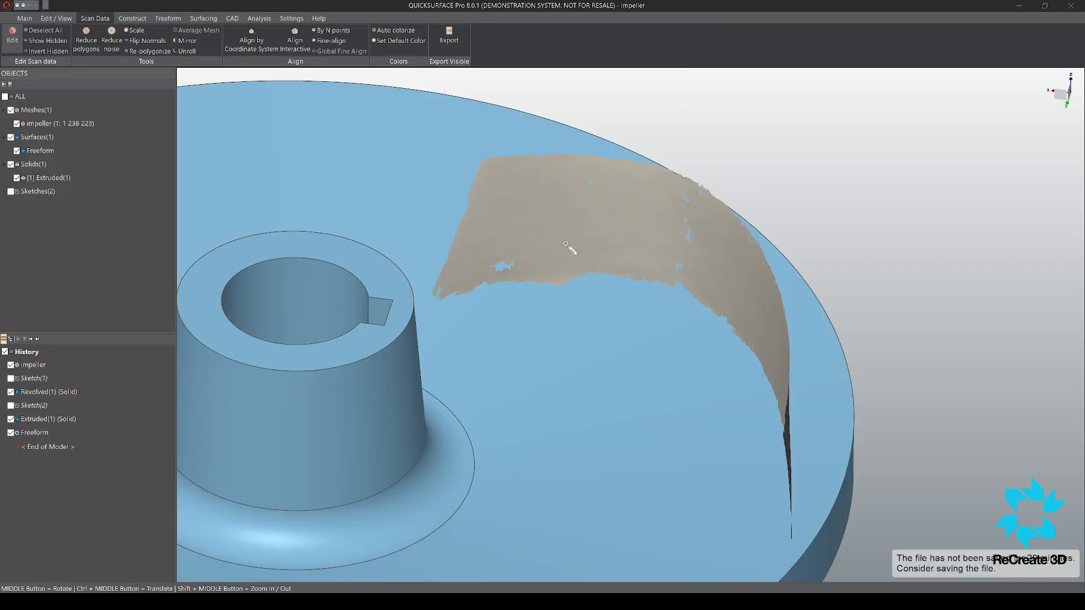
pyautogui.moveTo(650, 170); pyautogui.dragTo(678, 161, button='middle')
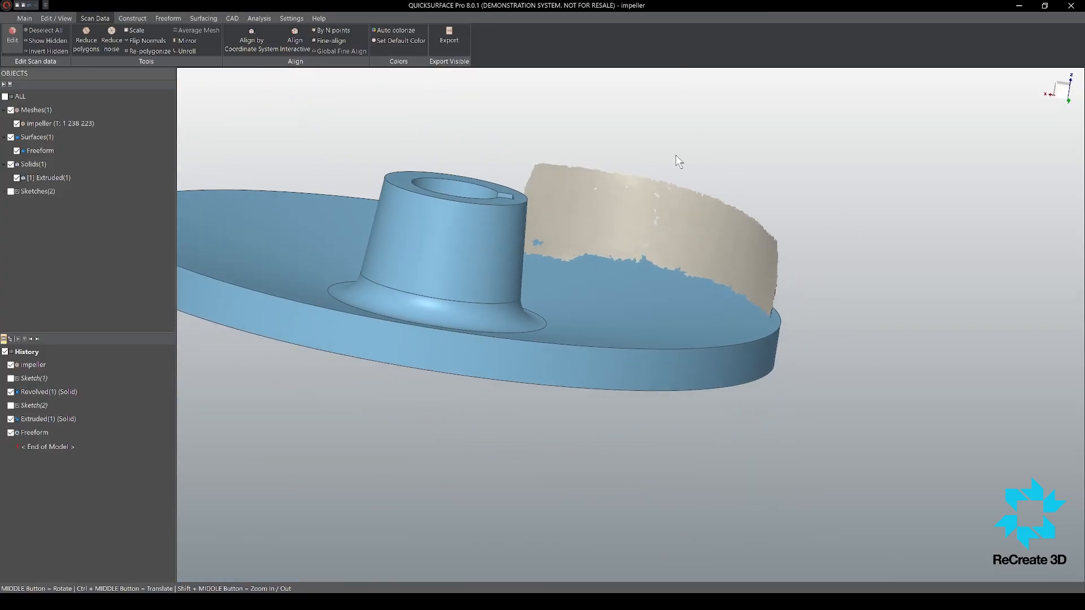
# Step: Hide the existing surfaces and solids, leaving only the isolated blade face displayed
pyautogui.click(11, 138)
pyautogui.click(11, 163)
pyautogui.moveTo(592, 366); pyautogui.dragTo(624, 402, button='middle')
# Step: Start a new freeform surface and draw its first four-sided patch at the inner end of the blade face
pyautogui.click(165, 19)
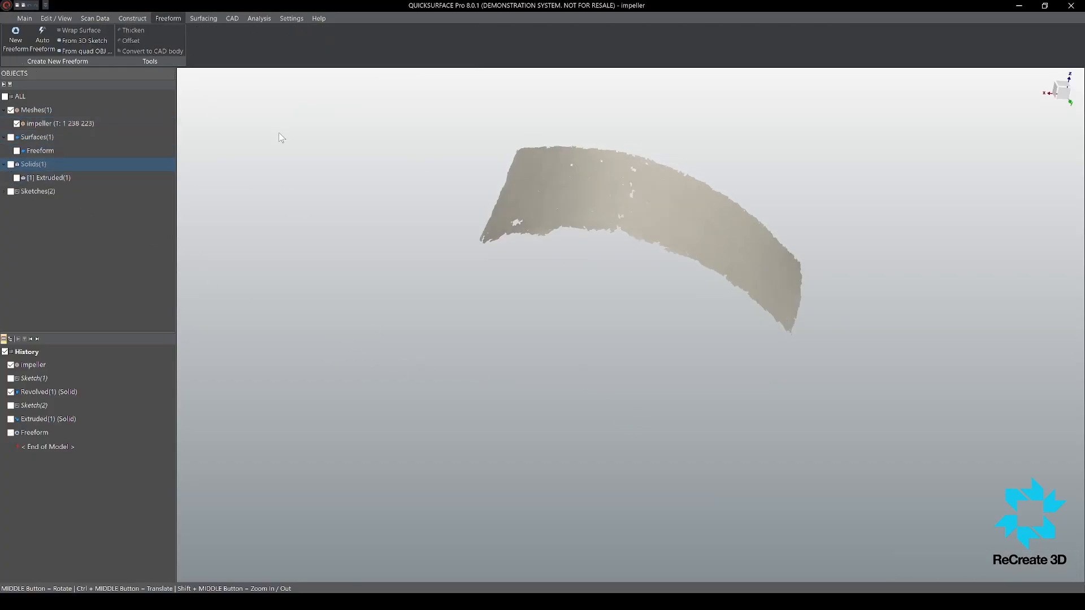
pyautogui.click(16, 47)
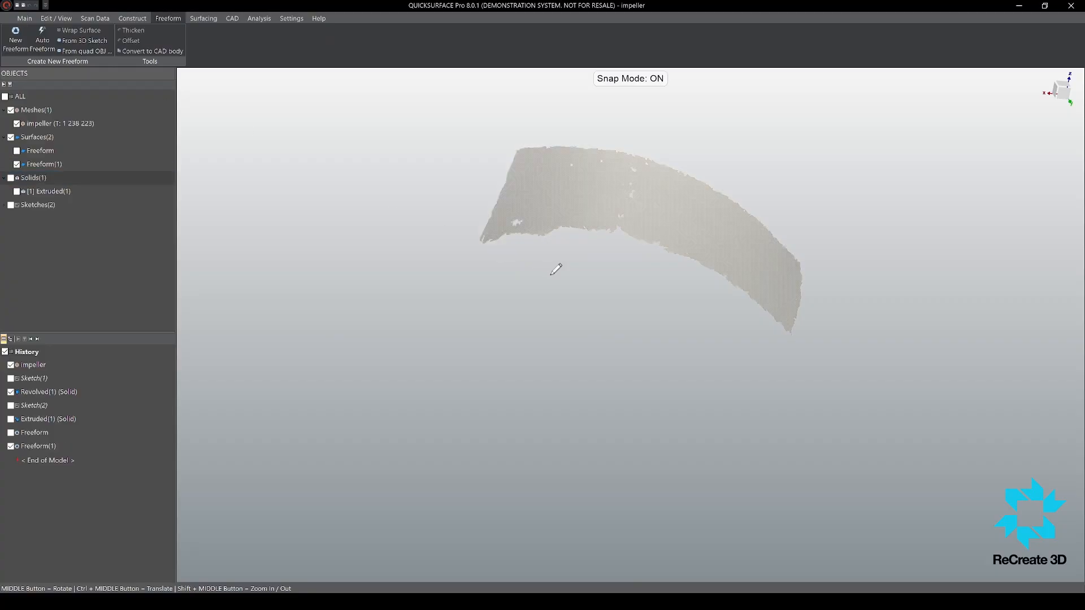
pyautogui.scroll(4, 622, 215)
pyautogui.moveTo(608, 207); pyautogui.dragTo(667, 391, button='middle')
pyautogui.scroll(-5, 667, 390)
pyautogui.scroll(4, 582, 317)
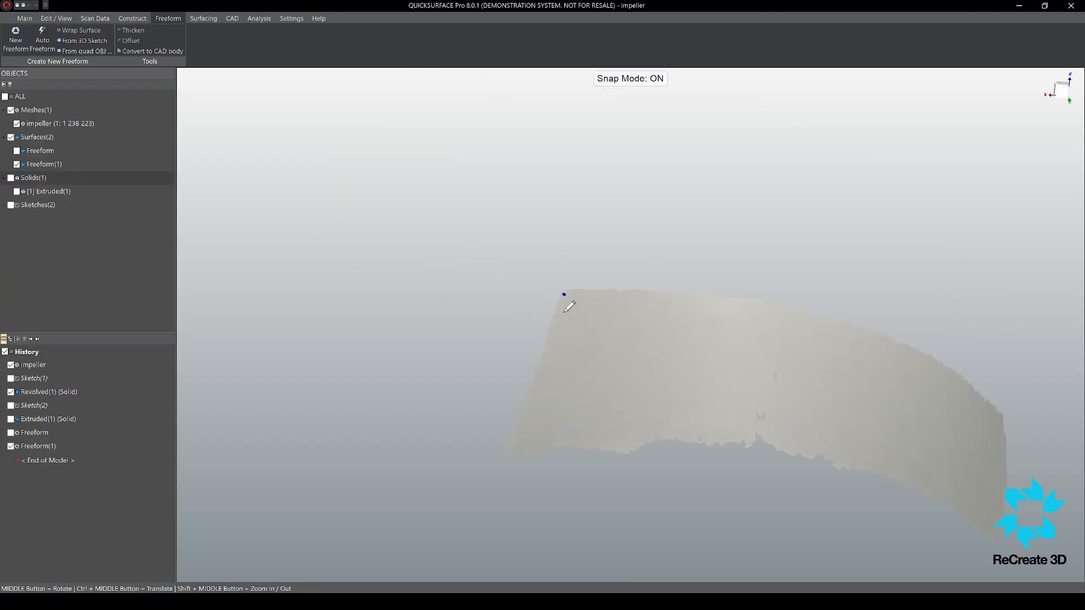
pyautogui.click(515, 452)
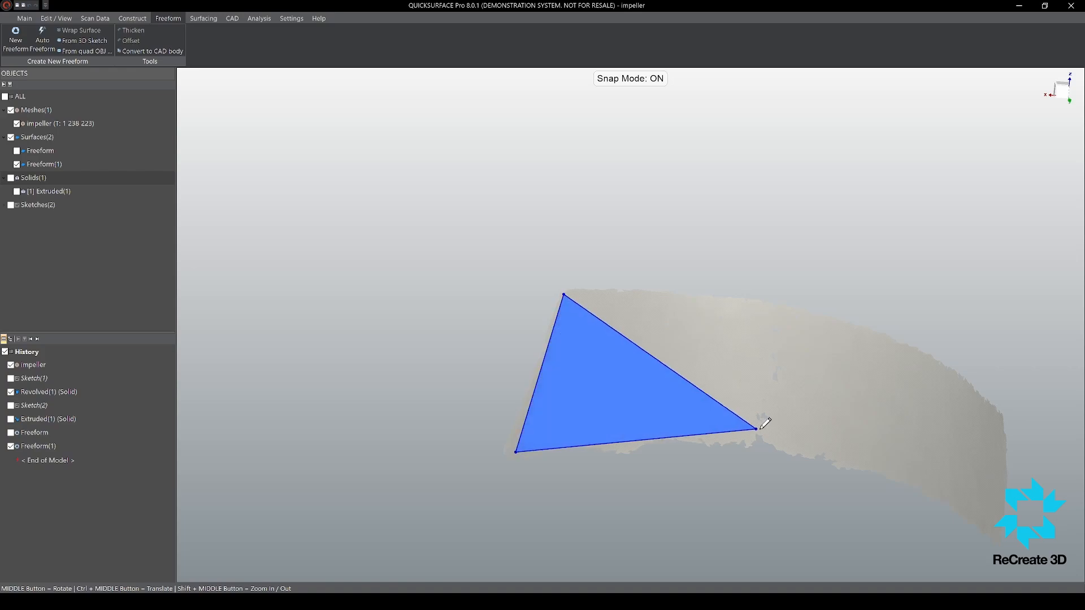
pyautogui.click(723, 434)
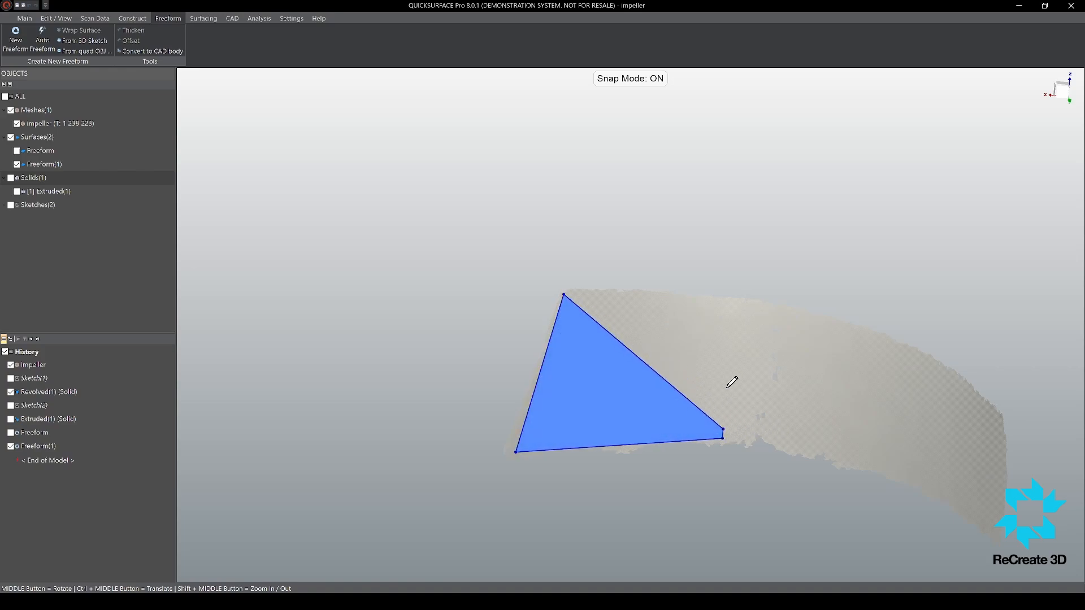
pyautogui.click(733, 294)
# Step: Extend the patch's free edge along the blade face with two more quads reaching the blade's outer end
pyautogui.moveTo(629, 393)
pyautogui.mouseDown(button='middle')
pyautogui.moveTo(754, 464)
pyautogui.moveTo(685, 342)
pyautogui.mouseUp(button='middle')
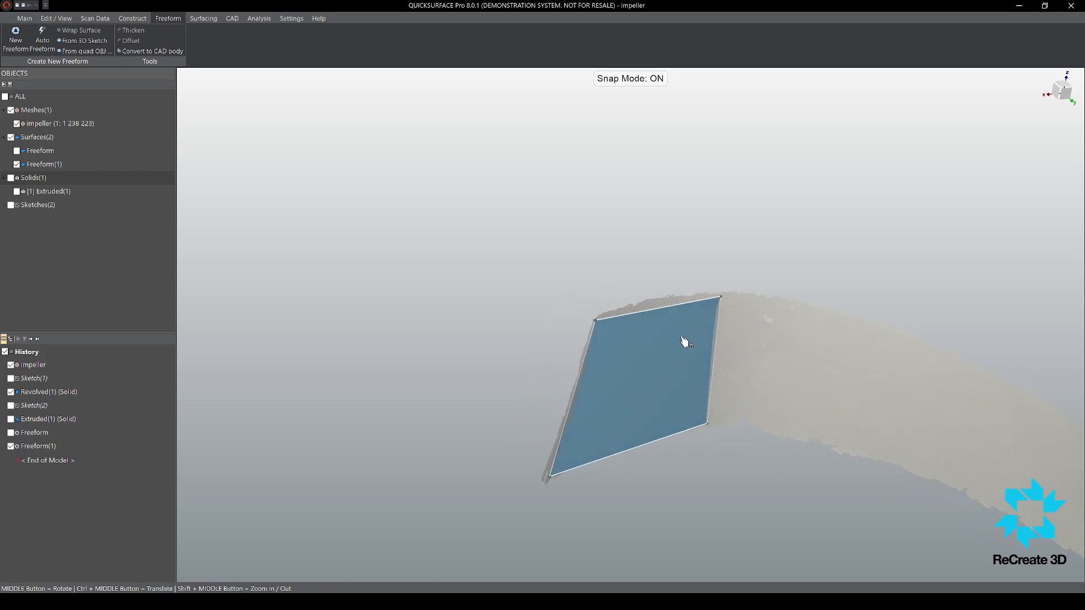
pyautogui.scroll(-5, 691, 349)
pyautogui.scroll(3, 685, 346)
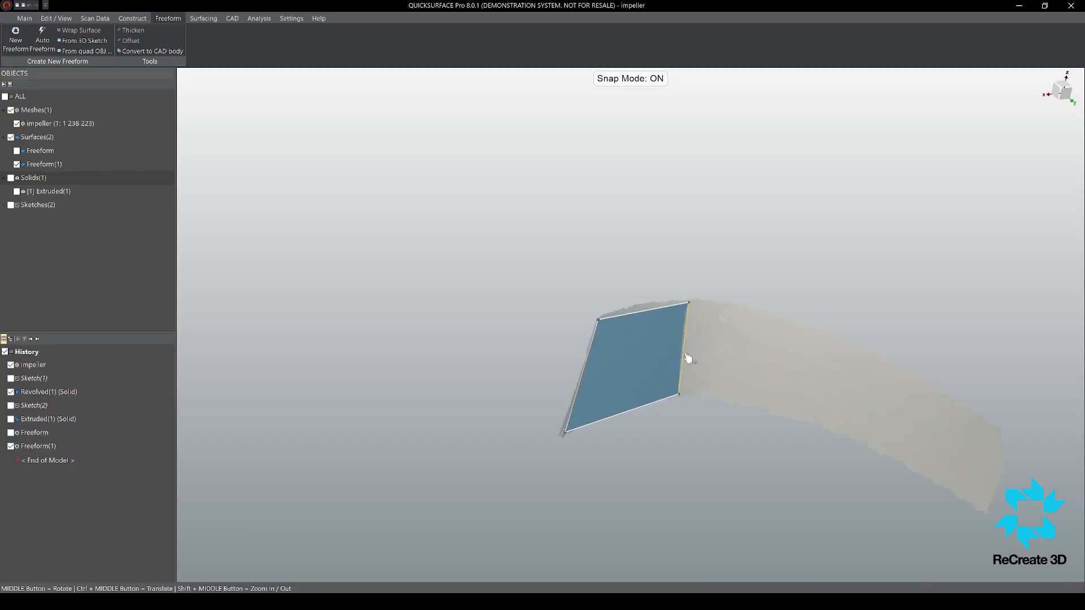
pyautogui.moveTo(686, 355)
pyautogui.mouseDown()
pyautogui.moveTo(809, 388)
pyautogui.moveTo(806, 379)
pyautogui.moveTo(978, 465)
pyautogui.moveTo(991, 481)
pyautogui.moveTo(986, 536)
pyautogui.moveTo(983, 513)
pyautogui.mouseUp()
pyautogui.moveTo(983, 513); pyautogui.dragTo(497, 308, button='middle')
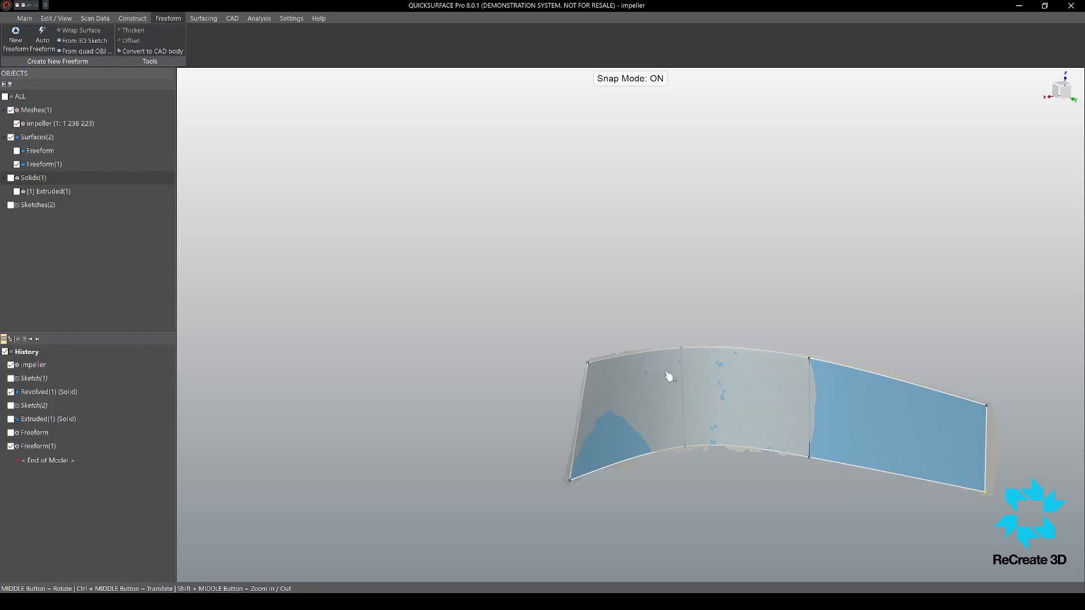
# Step: Show the deviation colours on the freeform patches and shift their two inner dividing edges to follow the blade scan more closely
pyautogui.press('d')
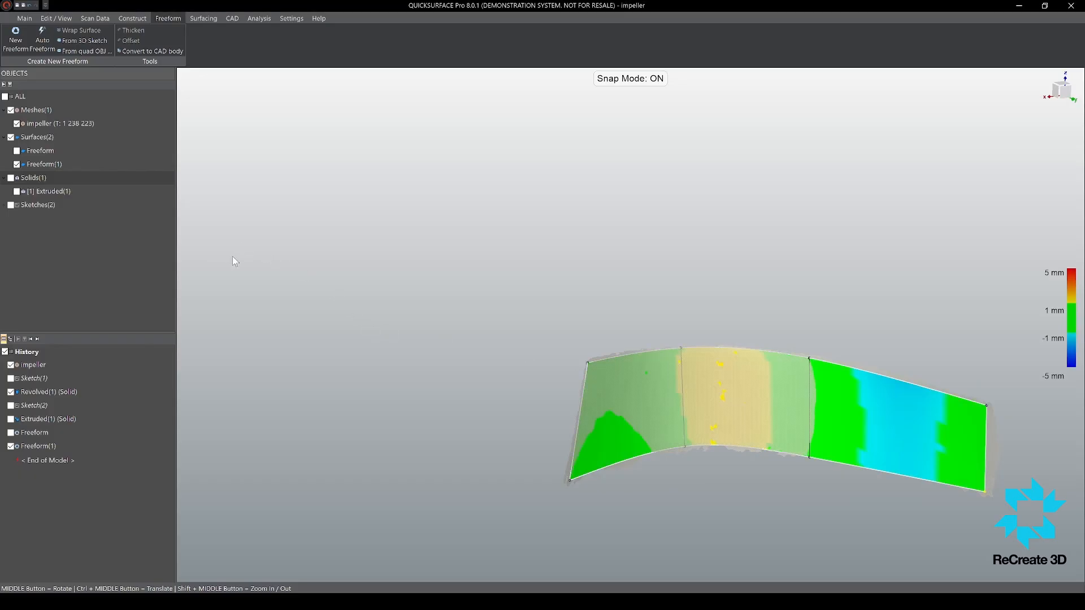
pyautogui.moveTo(744, 418); pyautogui.dragTo(743, 425, button='middle')
pyautogui.moveTo(688, 380)
pyautogui.mouseDown()
pyautogui.moveTo(676, 380)
pyautogui.moveTo(697, 380)
pyautogui.moveTo(677, 383)
pyautogui.mouseUp()
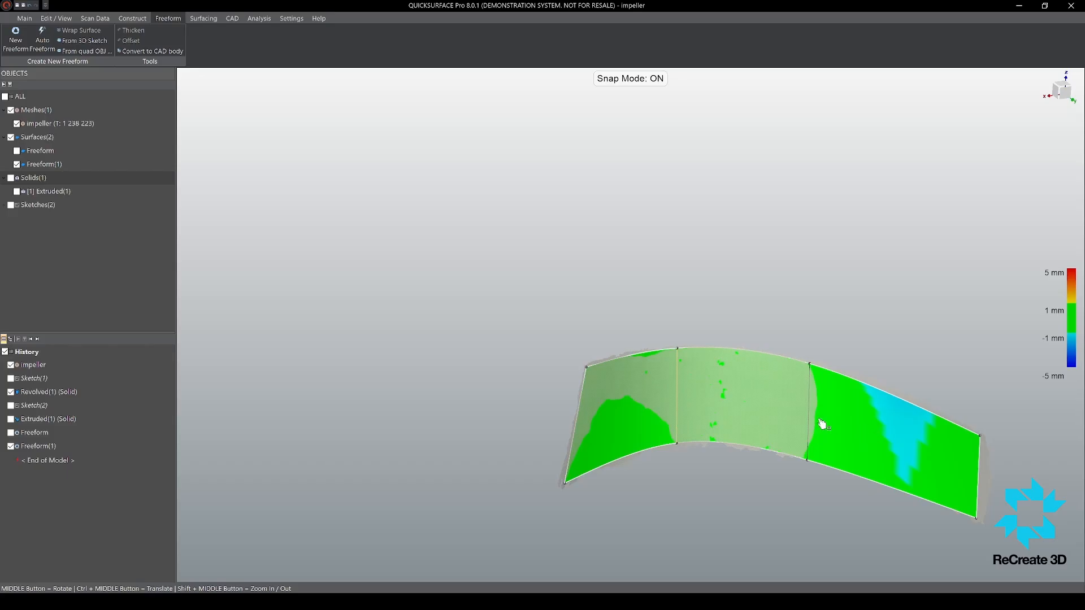
pyautogui.moveTo(840, 426); pyautogui.dragTo(983, 431, button='middle')
pyautogui.moveTo(977, 439); pyautogui.dragTo(975, 438)
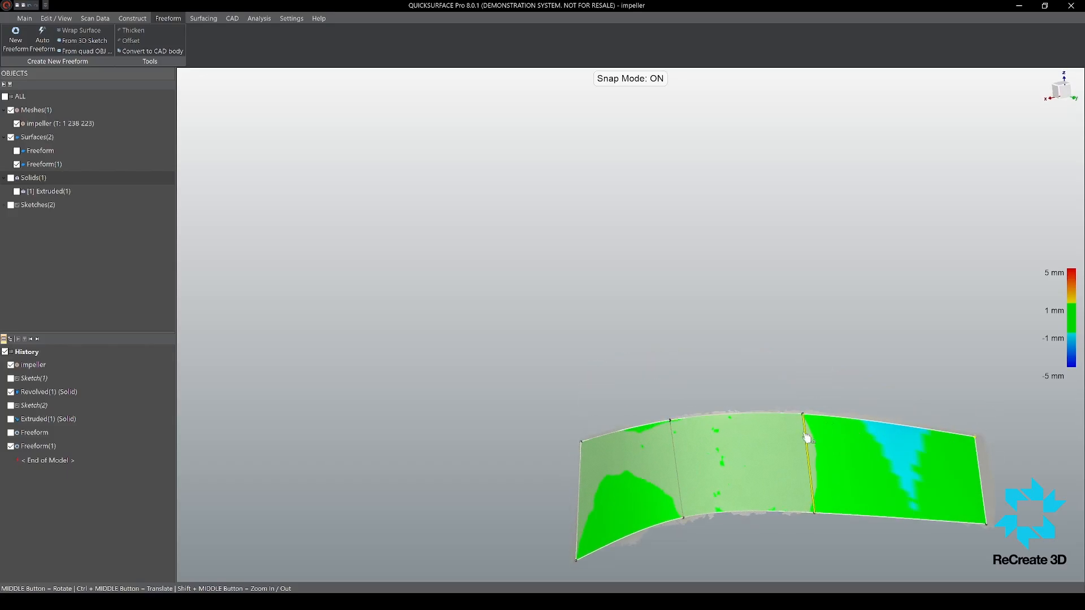
pyautogui.moveTo(803, 415); pyautogui.dragTo(804, 415)
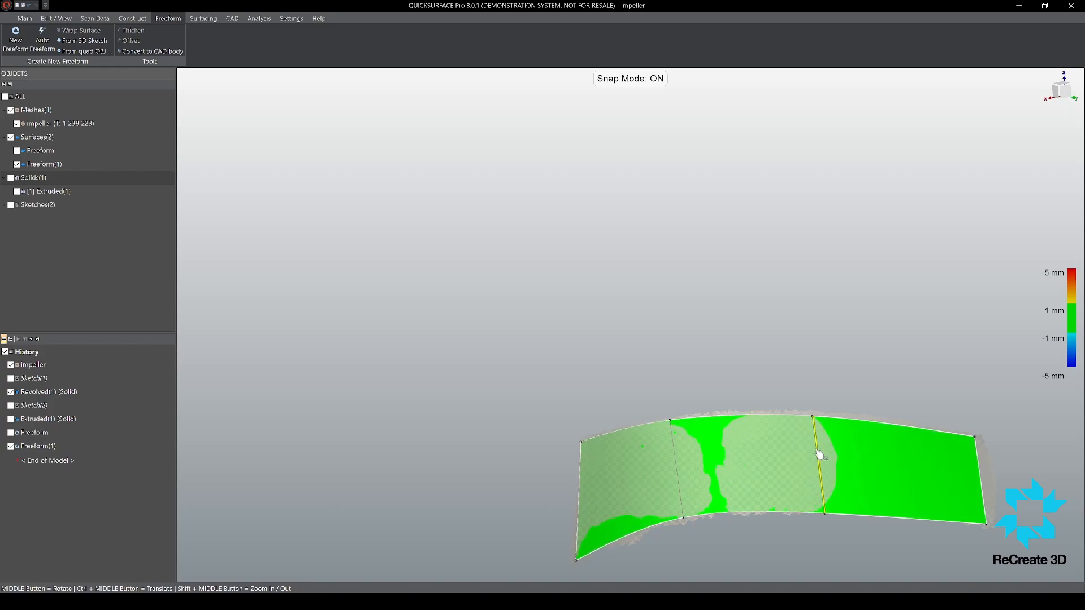
pyautogui.moveTo(821, 453); pyautogui.dragTo(753, 466, button='middle')
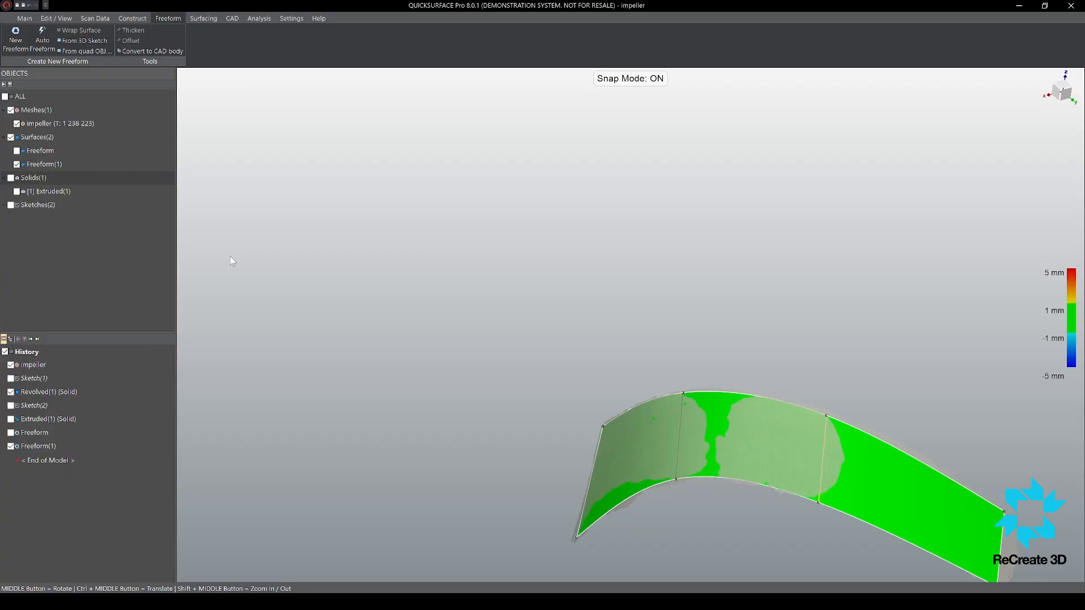
# Step: Check the surface with zebra stripes, fine-tune the outer dividing edge's end points, and return to plain shading
pyautogui.moveTo(746, 396); pyautogui.dragTo(698, 439, button='middle')
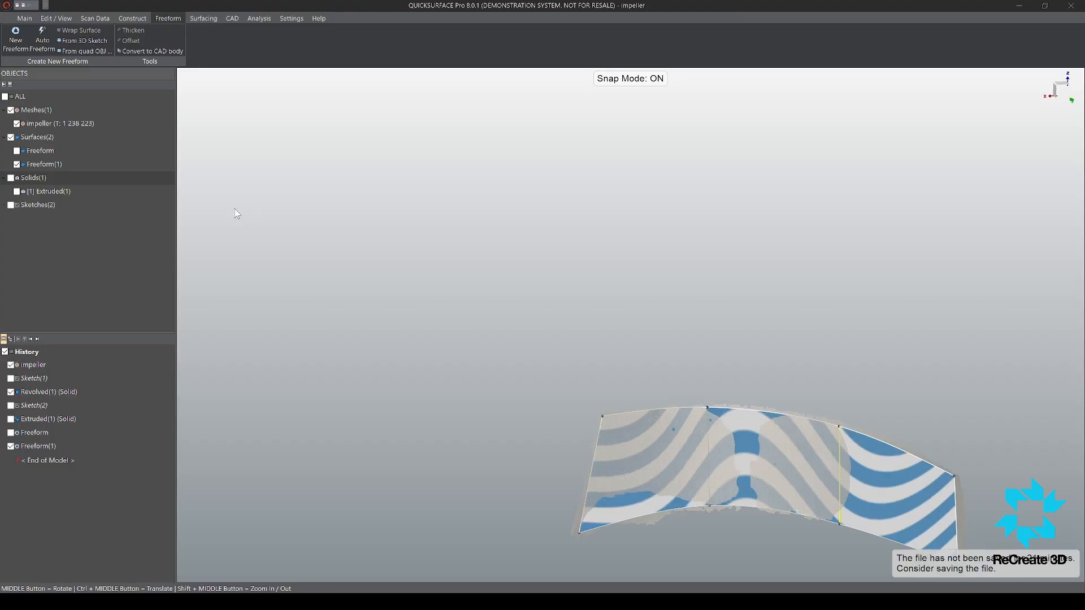
pyautogui.moveTo(656, 446); pyautogui.dragTo(676, 371, button='middle')
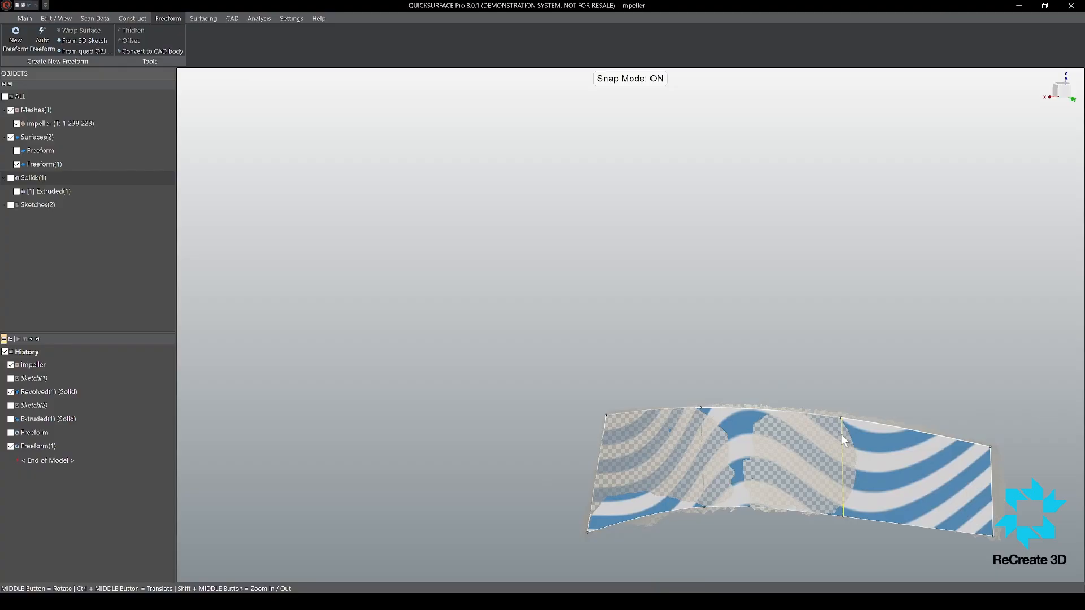
pyautogui.moveTo(841, 434); pyautogui.dragTo(841, 430)
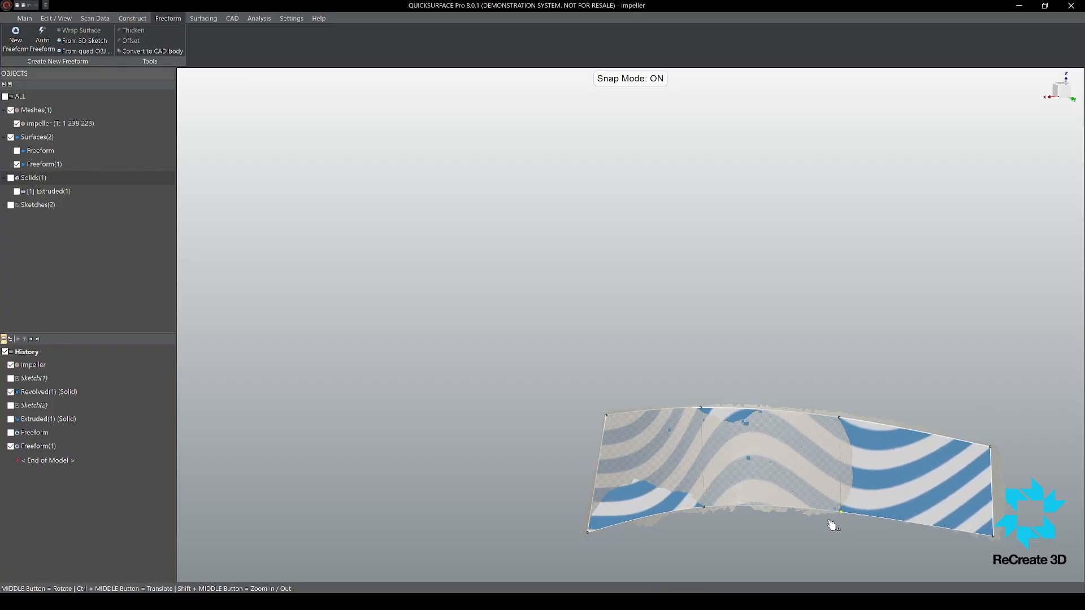
pyautogui.moveTo(830, 524); pyautogui.dragTo(697, 430, button='middle')
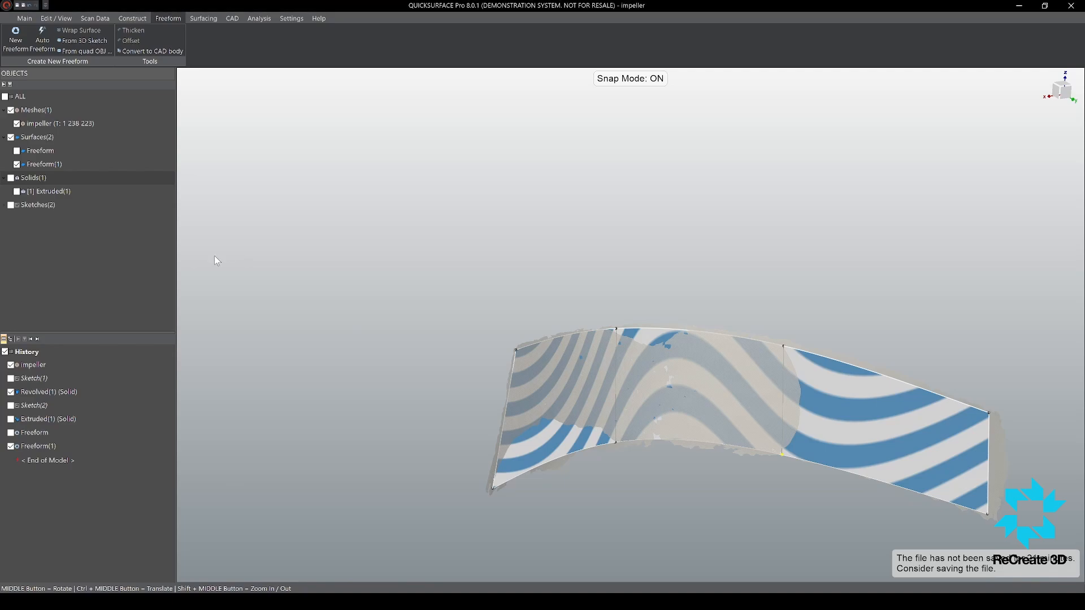
pyautogui.press('d')
pyautogui.press('d')
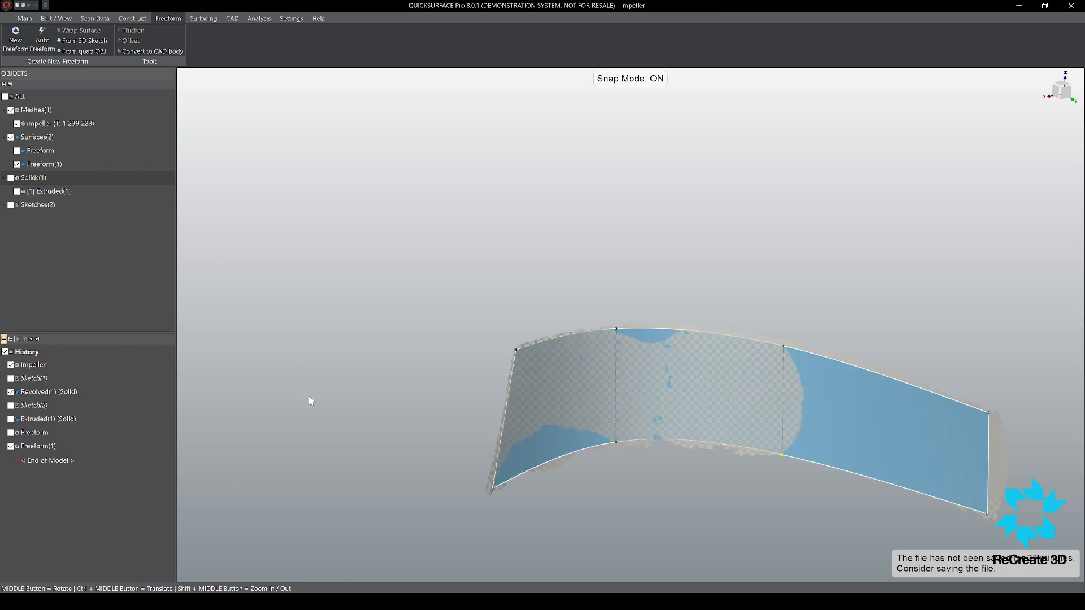
# Step: Finish editing the freeform surface and compare it with the blade scan using the deviation colour map
pyautogui.moveTo(308, 395); pyautogui.dragTo(670, 340, button='middle')
pyautogui.moveTo(530, 363); pyautogui.dragTo(511, 381, button='middle')
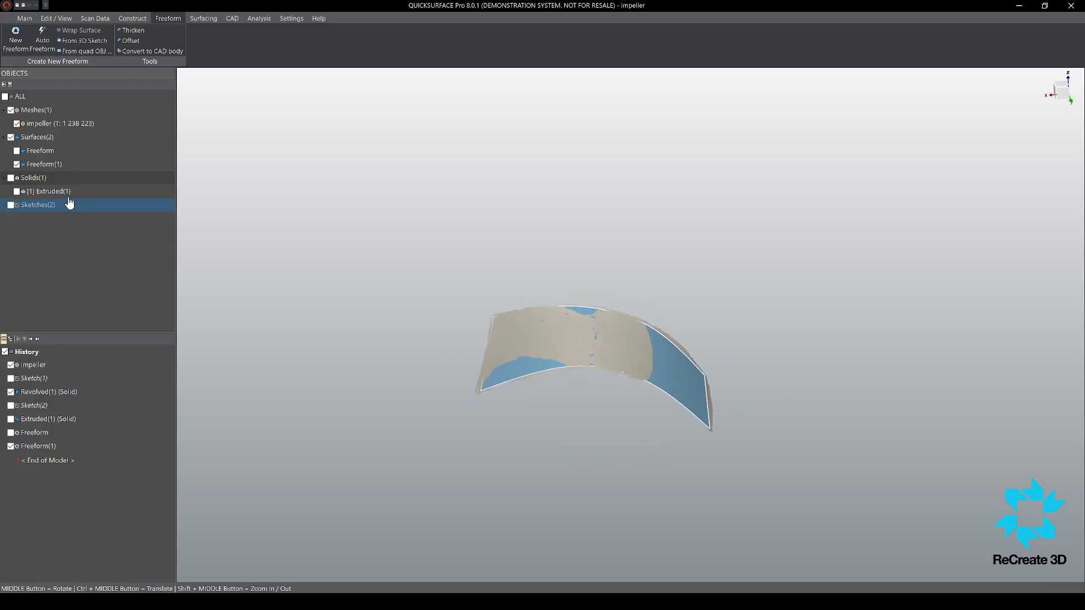
pyautogui.click(11, 111)
pyautogui.click(11, 110)
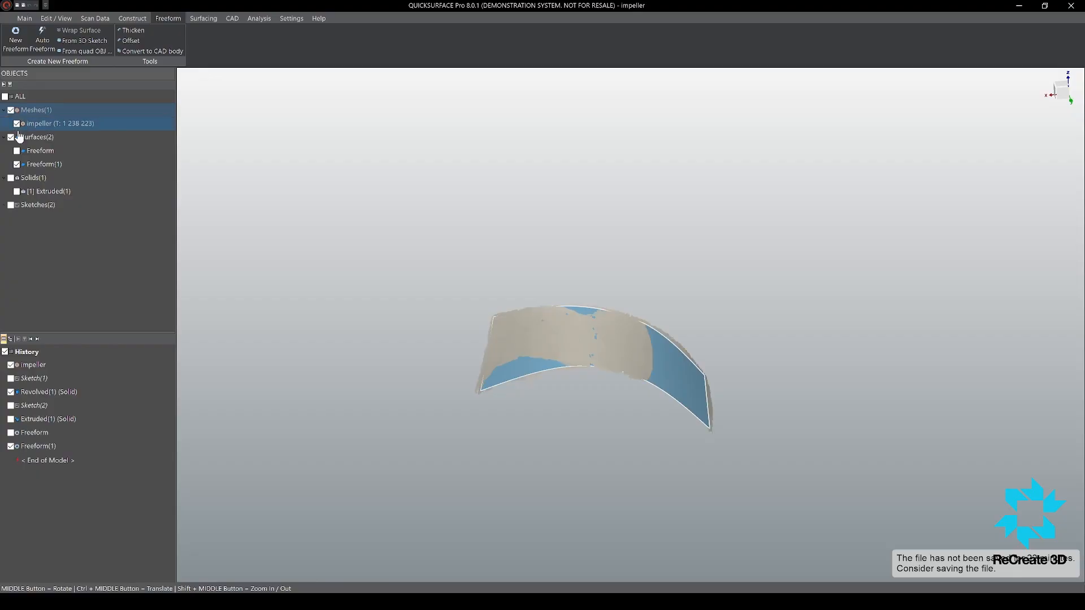
pyautogui.click(27, 19)
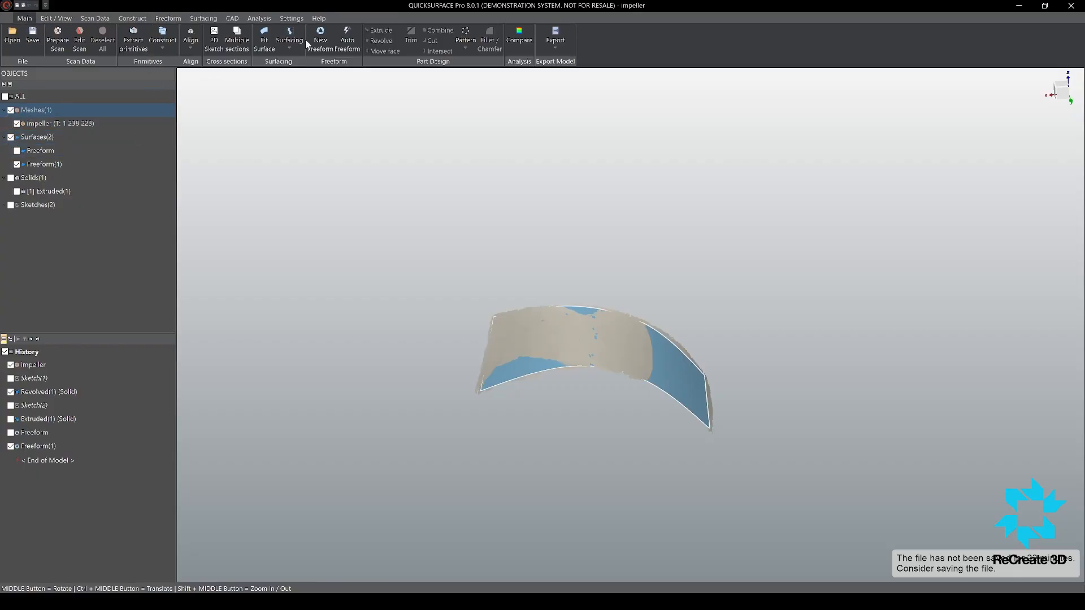
pyautogui.click(519, 38)
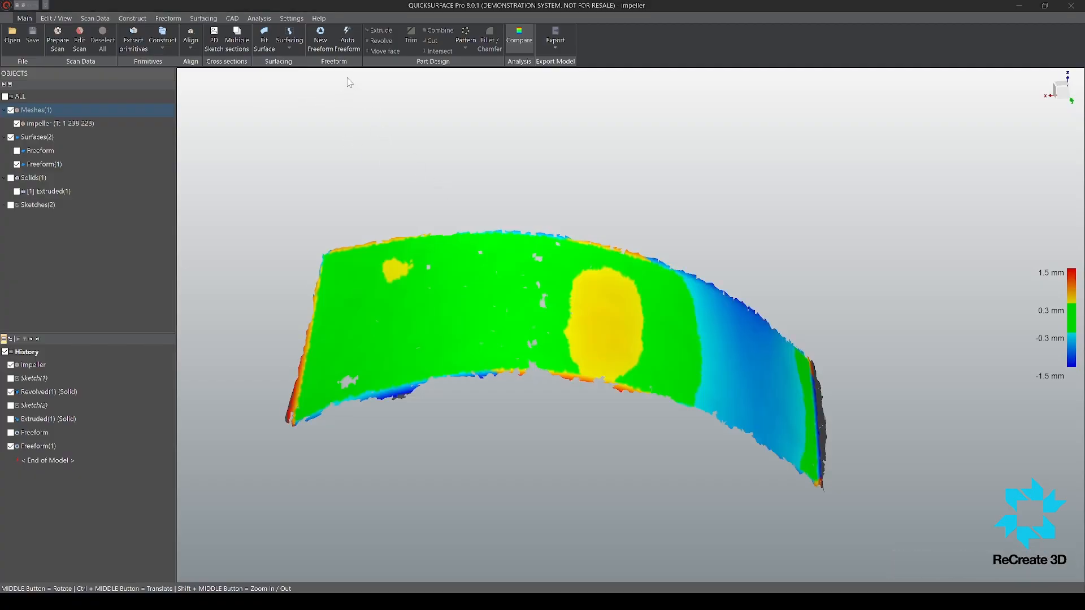
pyautogui.click(438, 259)
# Step: Reopen the freeform surface with a 1.5 mm deviation scale and slide the outer dividing edge toward the blade's outer end
pyautogui.doubleClick(483, 263)
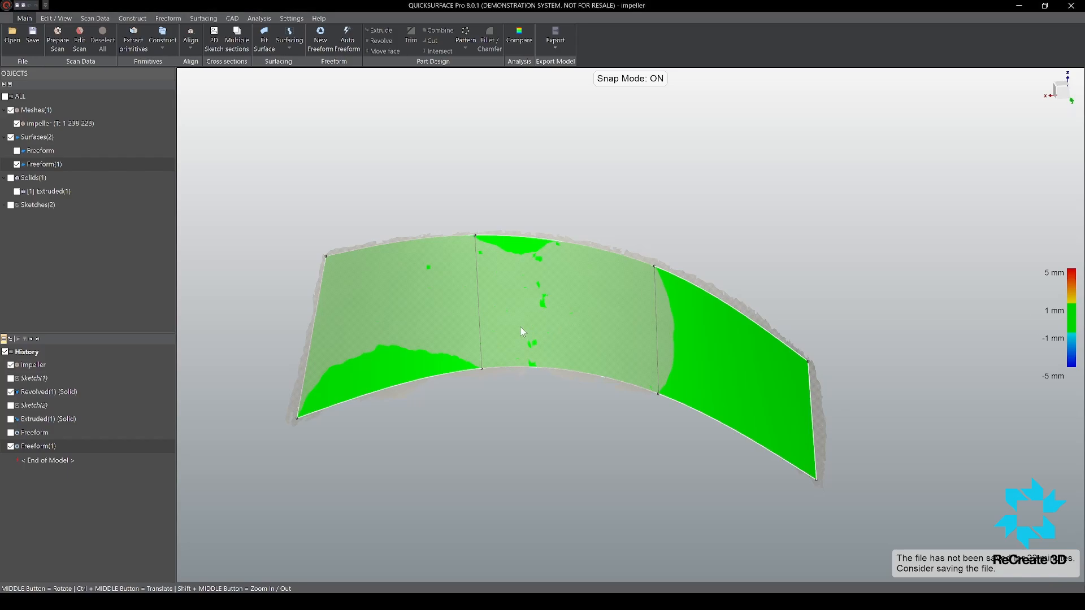
pyautogui.moveTo(570, 316); pyautogui.dragTo(736, 279, button='middle')
pyautogui.scroll(-2, 780, 330)
pyautogui.scroll(3, 814, 354)
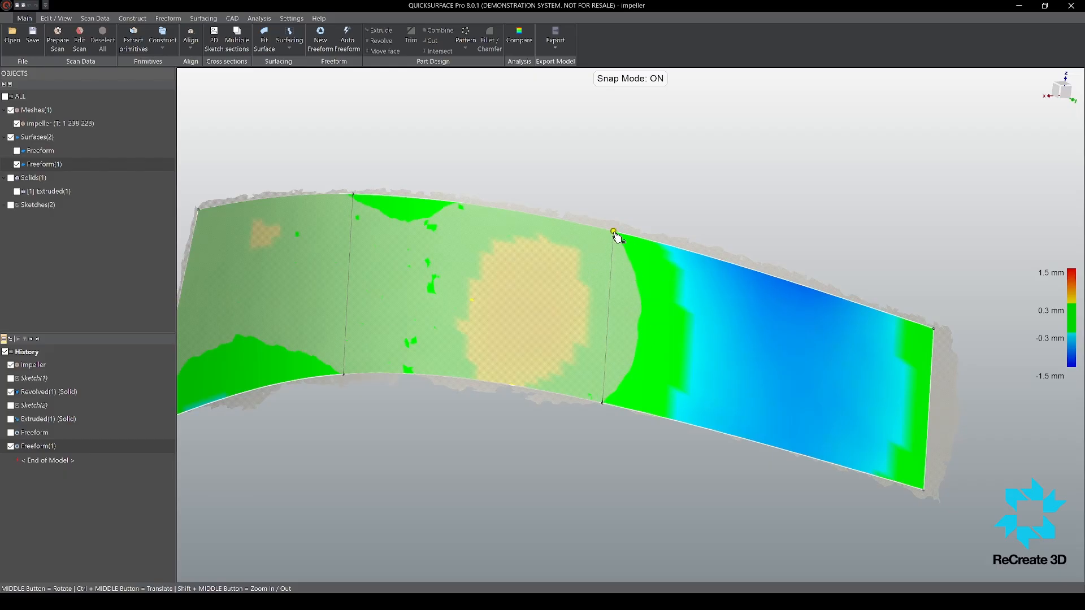
pyautogui.moveTo(614, 232); pyautogui.dragTo(614, 231)
pyautogui.moveTo(611, 269); pyautogui.dragTo(701, 309)
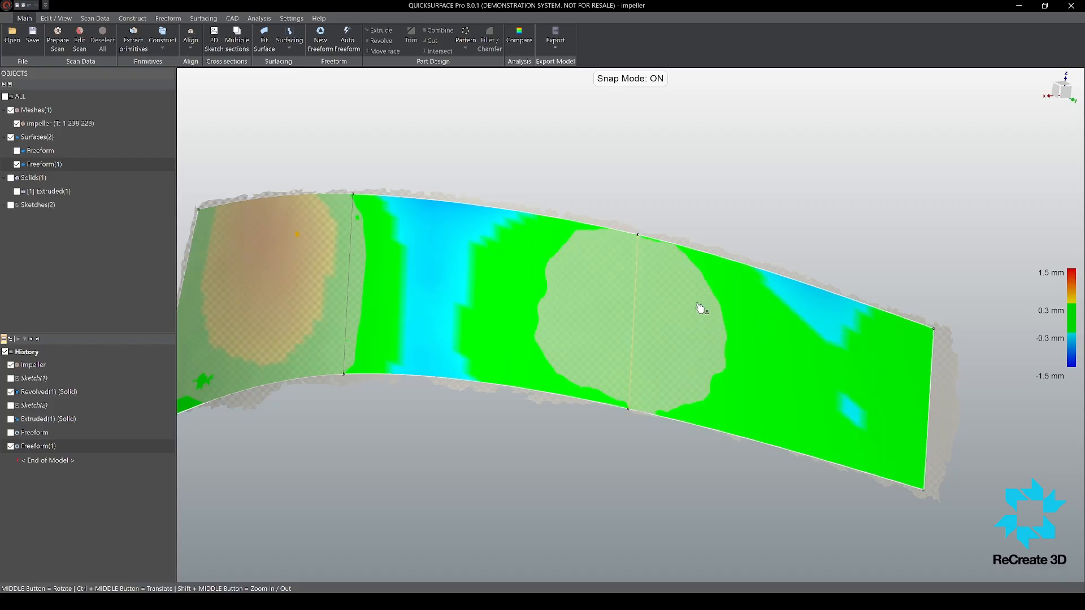
# Step: Slide the outer dividing edge back toward the inner end and reposition the inner dividing edge to even out the deviation
pyautogui.scroll(-3, 700, 309)
pyautogui.moveTo(613, 317); pyautogui.dragTo(624, 291)
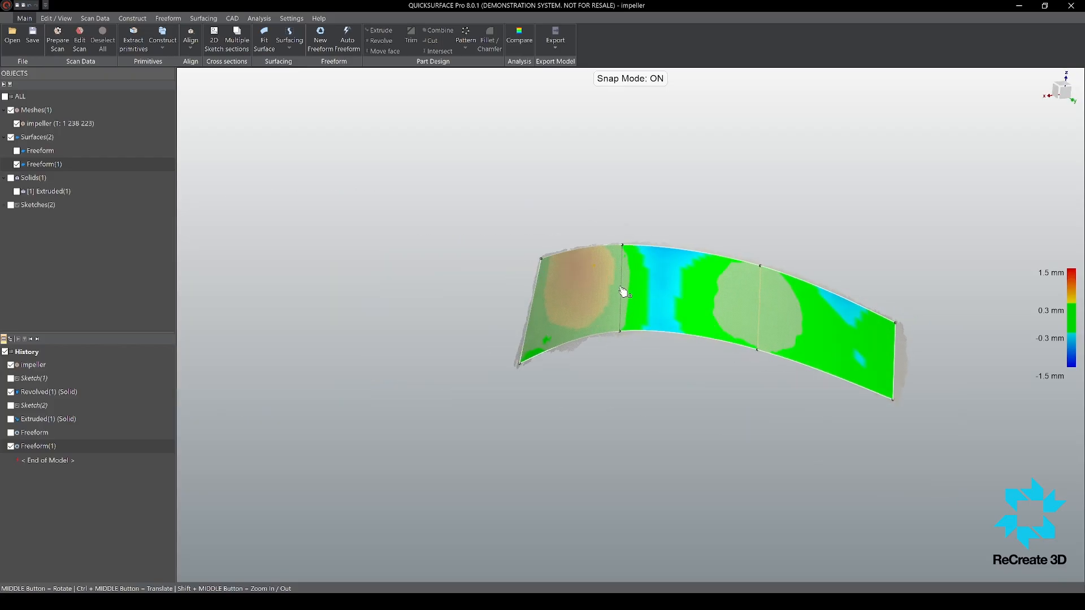
pyautogui.moveTo(763, 304); pyautogui.dragTo(753, 300)
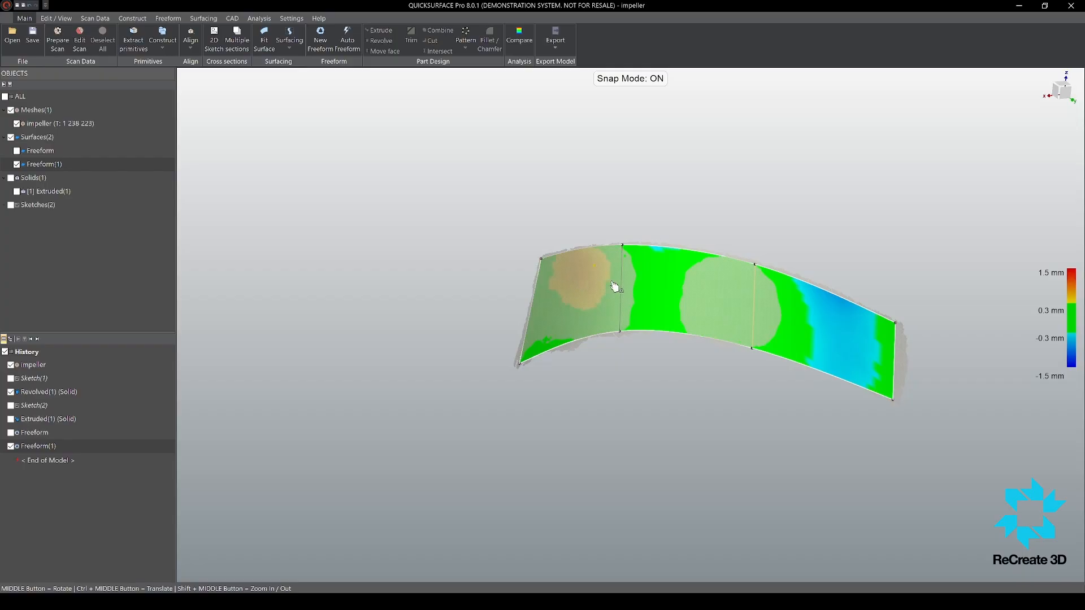
pyautogui.moveTo(625, 291)
pyautogui.mouseDown()
pyautogui.moveTo(610, 293)
pyautogui.moveTo(630, 296)
pyautogui.mouseUp()
pyautogui.scroll(3, 735, 317)
pyautogui.scroll(-2, 729, 315)
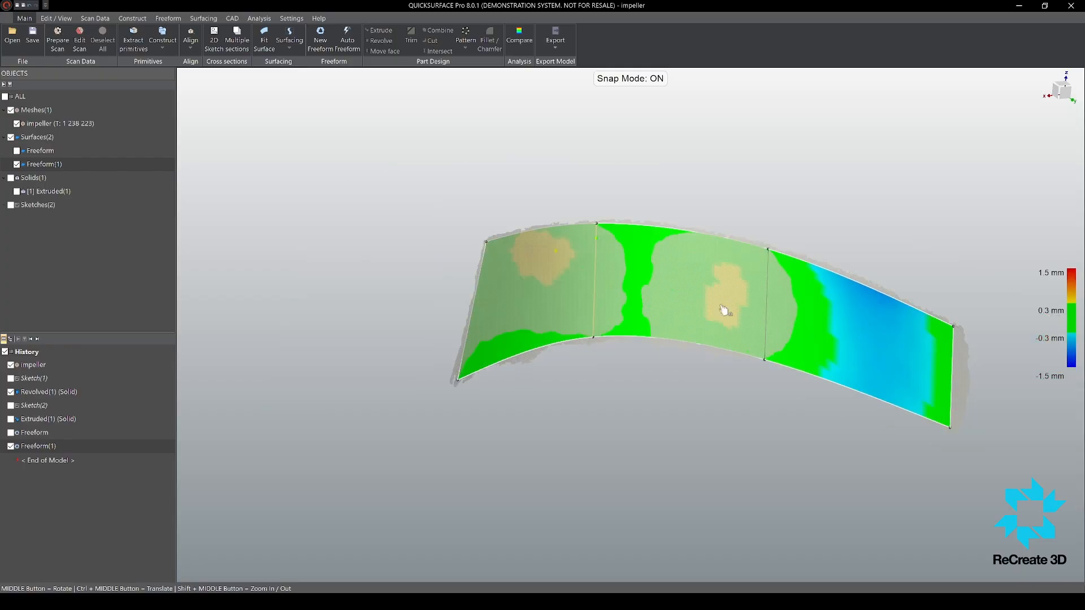
# Step: Insert a dividing edge across the outermost patch and slide the neighbouring divider toward the blade's inner end
pyautogui.moveTo(724, 311); pyautogui.dragTo(831, 310, button='middle')
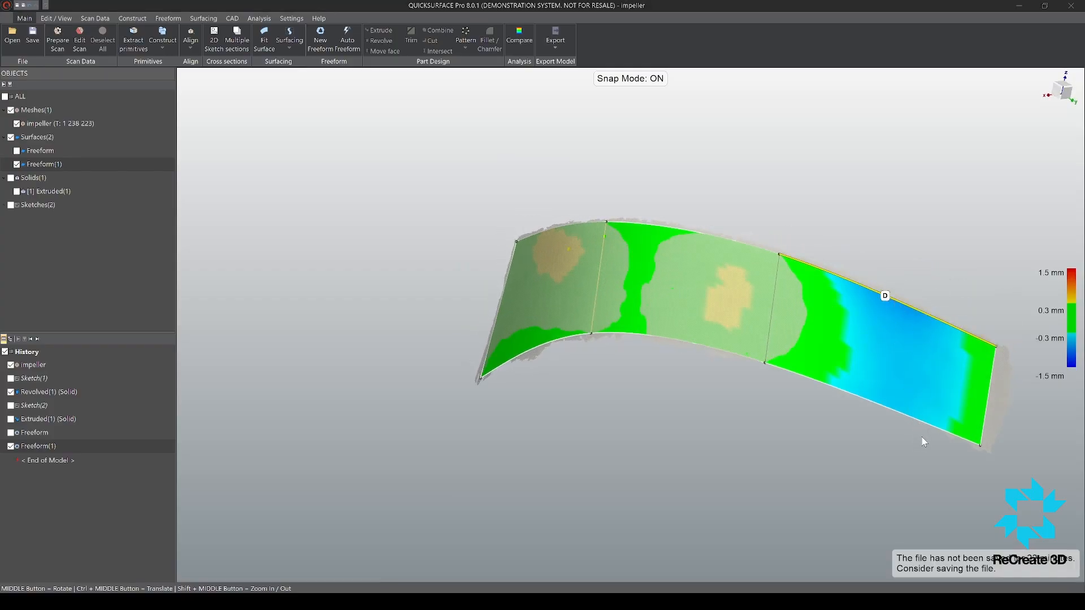
pyautogui.click(867, 291)
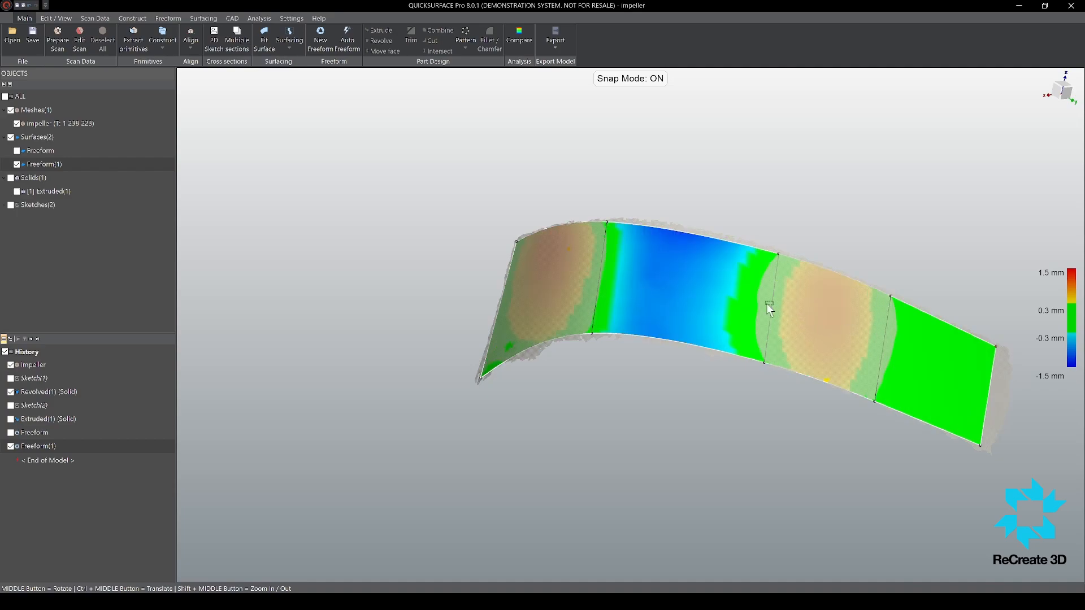
pyautogui.moveTo(775, 311); pyautogui.dragTo(750, 305)
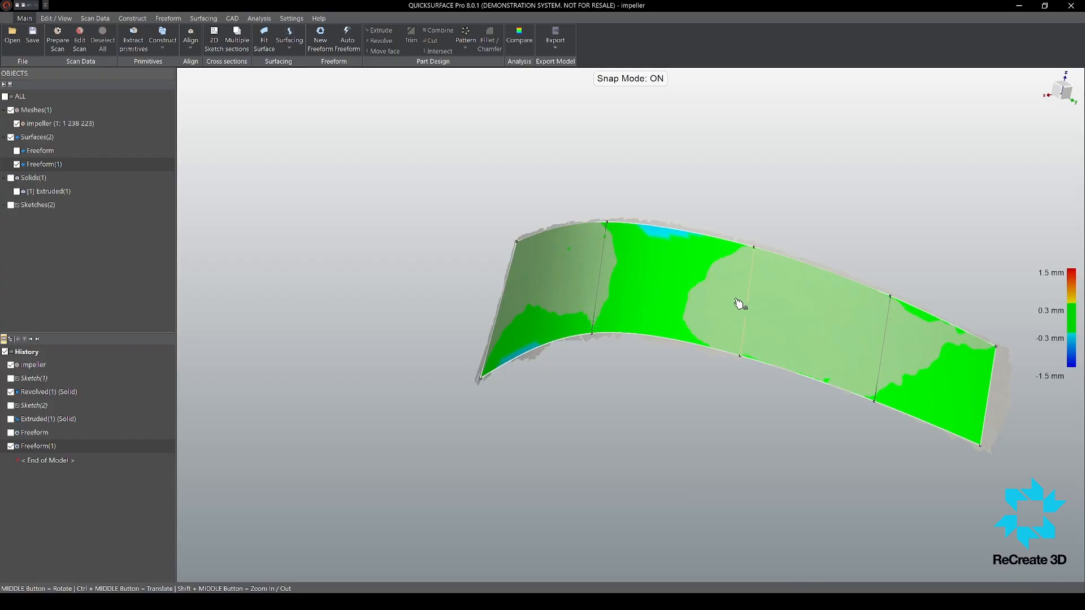
pyautogui.moveTo(738, 302); pyautogui.dragTo(649, 222, button='middle')
# Step: Fine-tune the two corner points at the surface's inner end against the blade scan
pyautogui.scroll(-2, 561, 274)
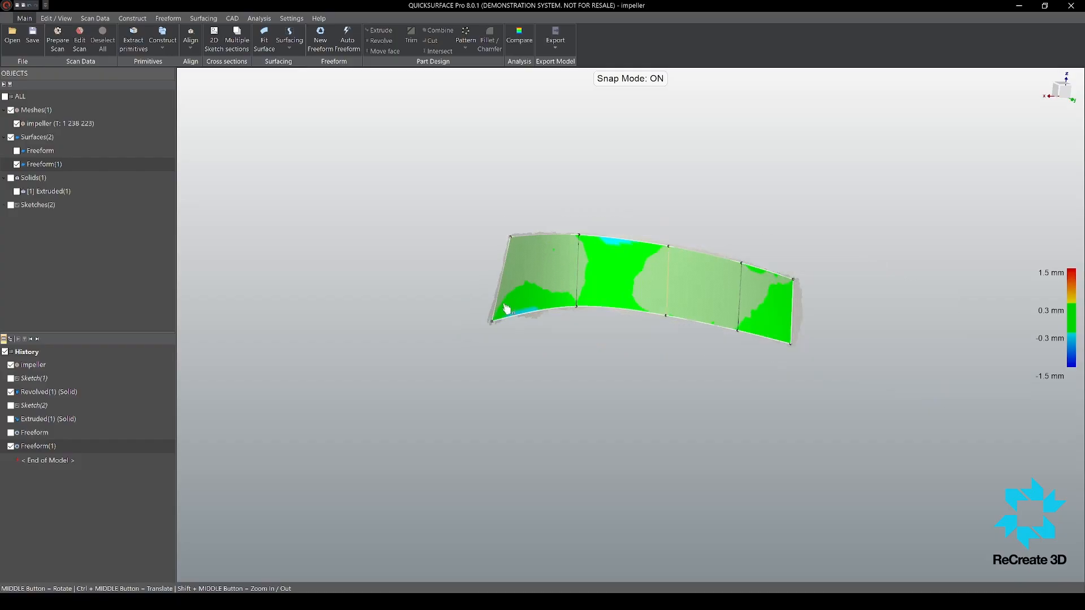
pyautogui.scroll(6, 505, 306)
pyautogui.scroll(-5, 463, 386)
pyautogui.scroll(2, 479, 263)
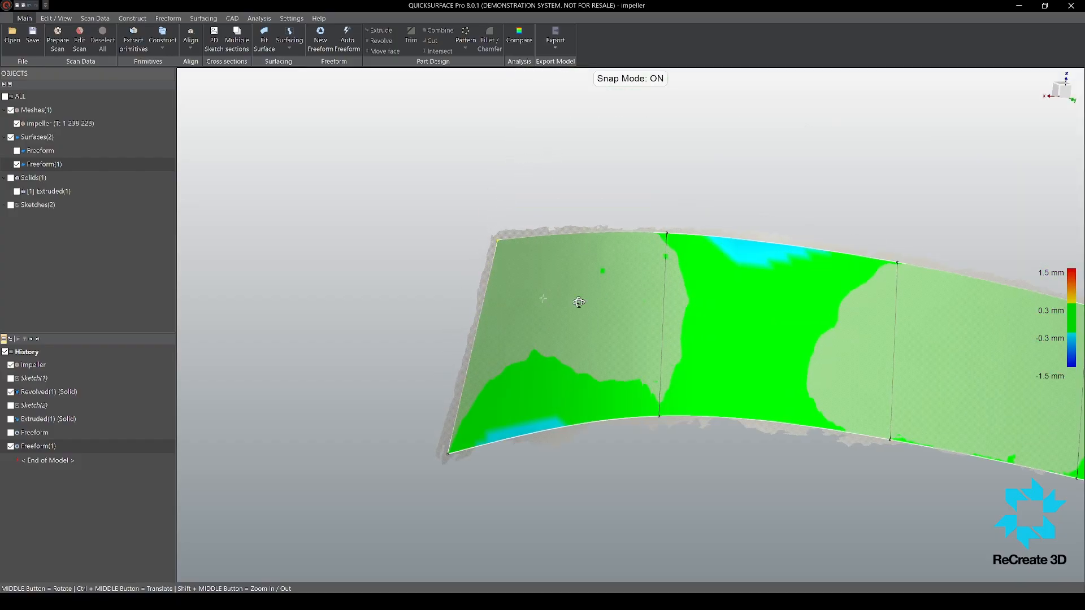
pyautogui.moveTo(497, 247); pyautogui.dragTo(557, 199, button='middle')
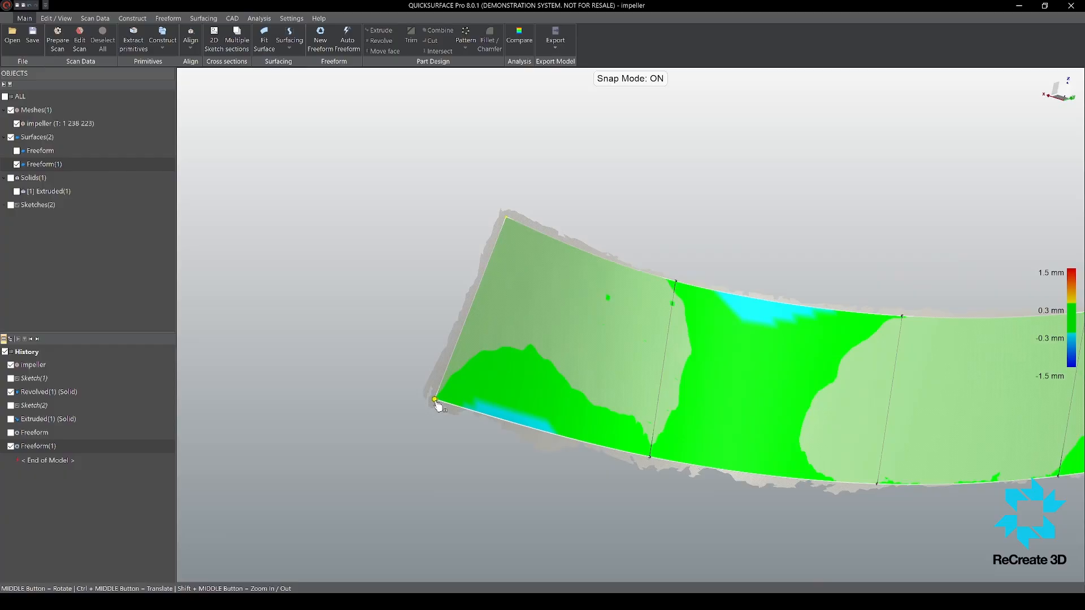
pyautogui.moveTo(438, 406); pyautogui.dragTo(582, 460, button='middle')
pyautogui.scroll(-4, 636, 292)
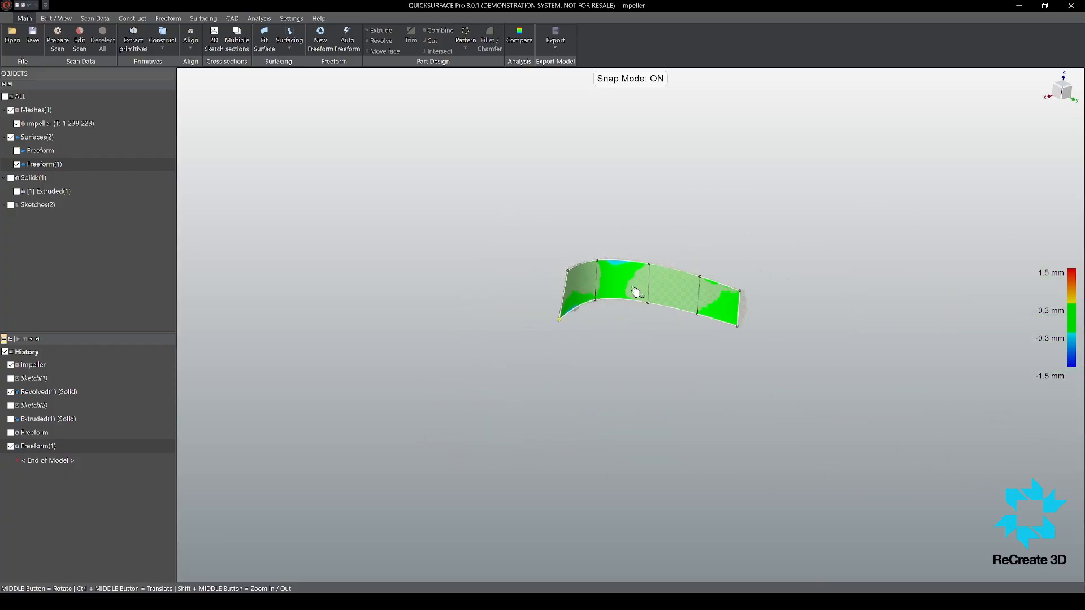
pyautogui.scroll(3, 621, 277)
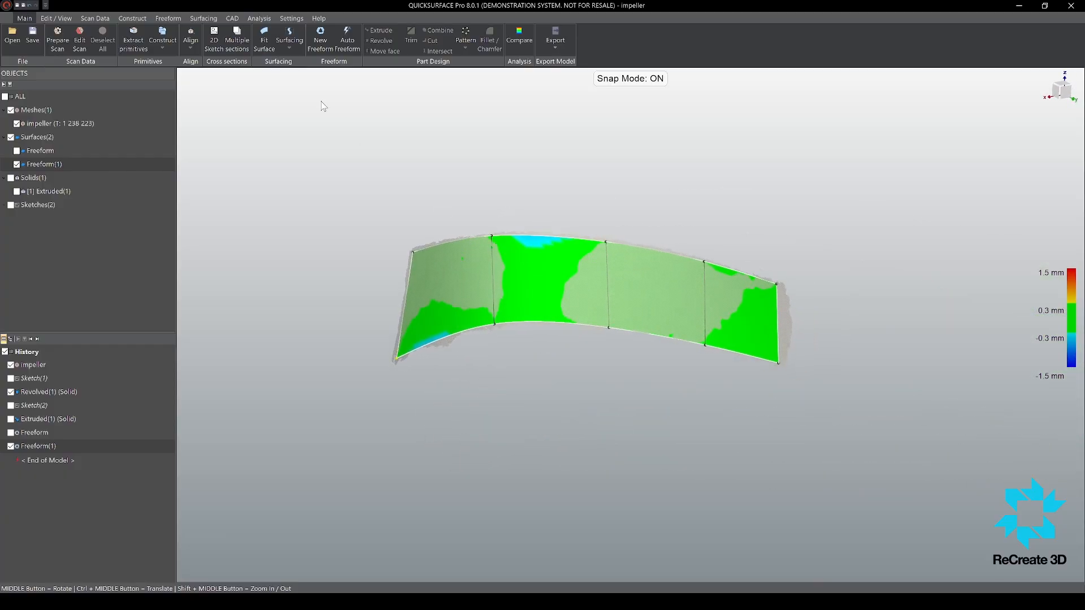
# Step: Extend all four boundary edges of the freeform surface outward with extra patches beyond the blade scan's outline
pyautogui.scroll(-4, 509, 226)
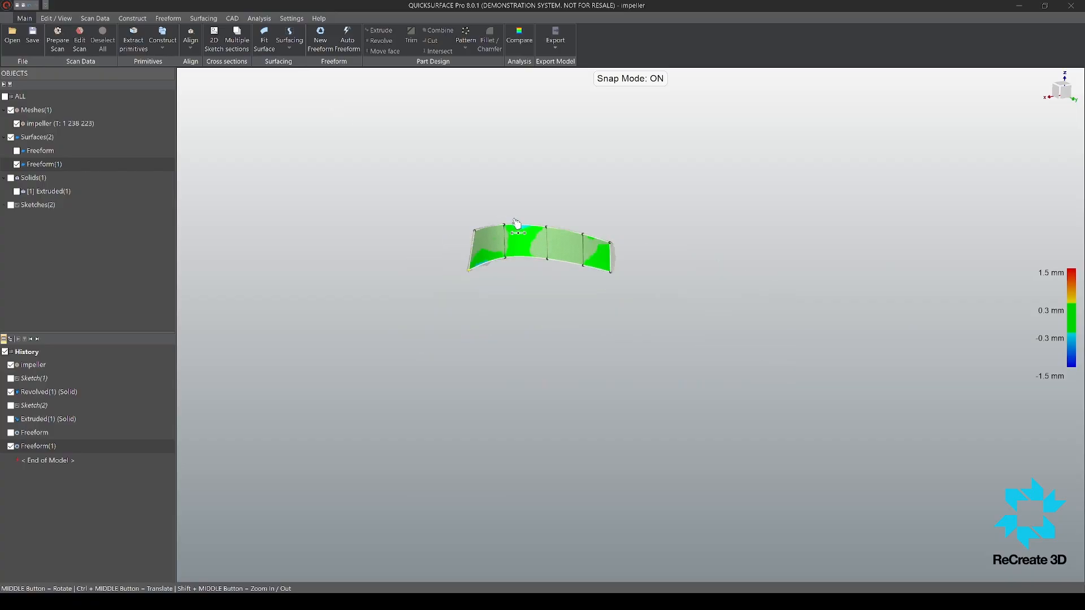
pyautogui.scroll(4, 446, 260)
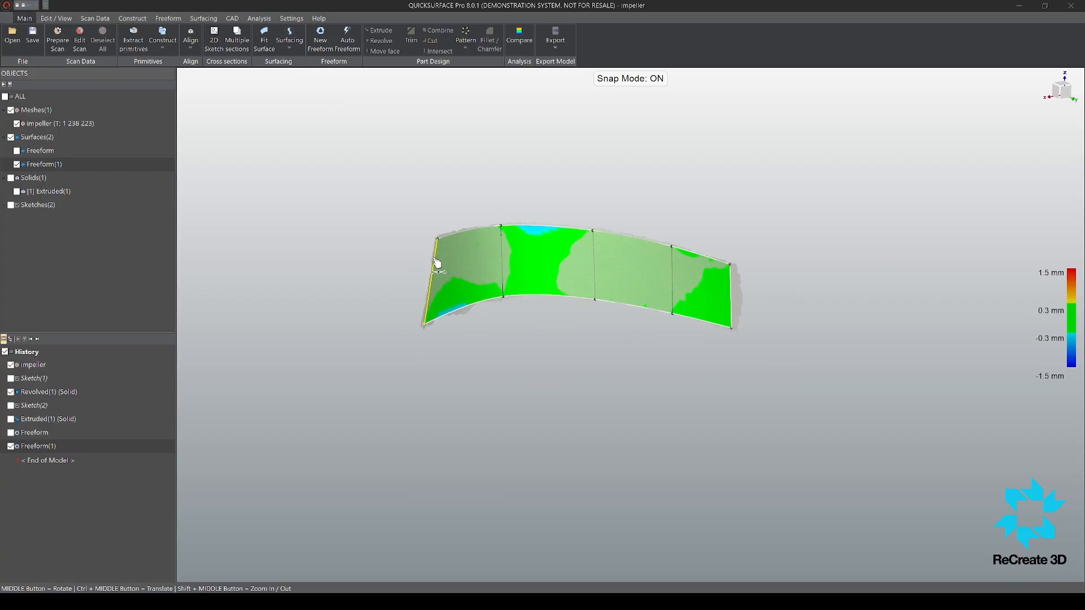
pyautogui.moveTo(438, 264); pyautogui.dragTo(389, 271)
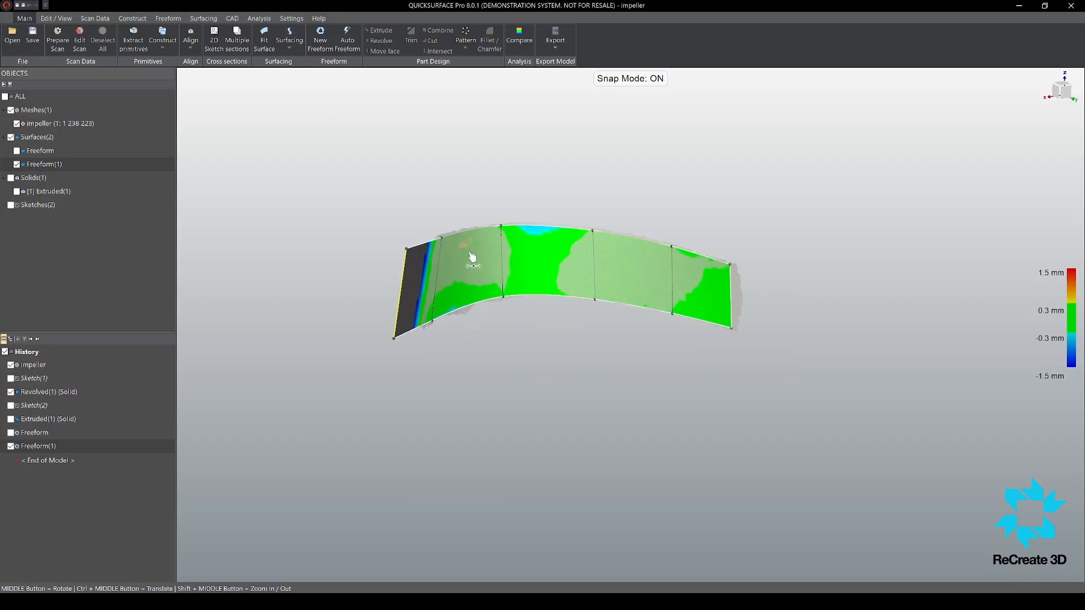
pyautogui.moveTo(467, 236); pyautogui.dragTo(469, 201)
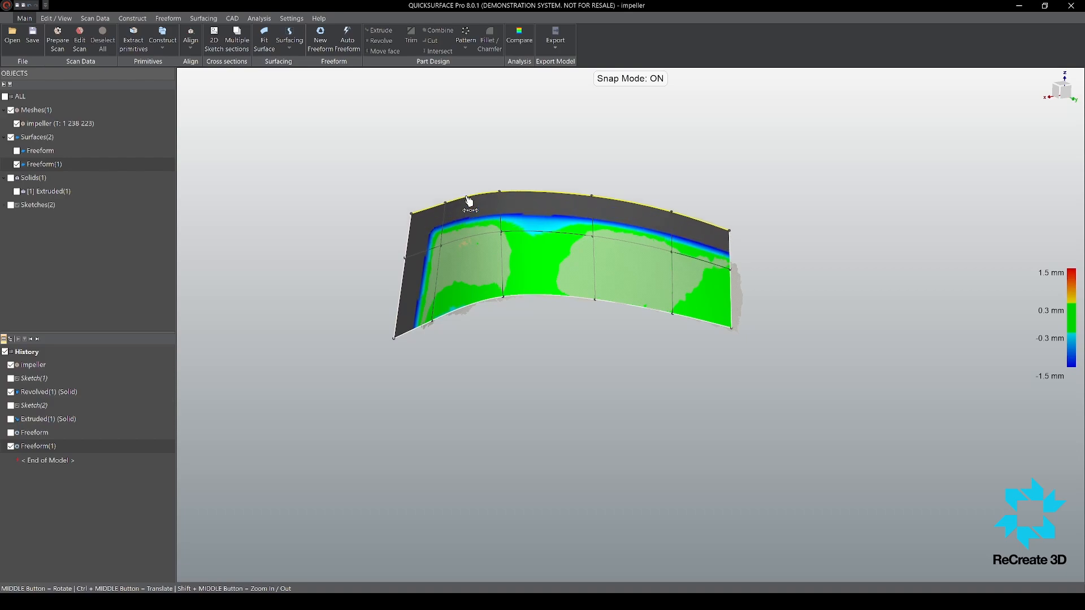
pyautogui.moveTo(733, 310); pyautogui.dragTo(771, 320)
pyautogui.moveTo(697, 329); pyautogui.dragTo(699, 367)
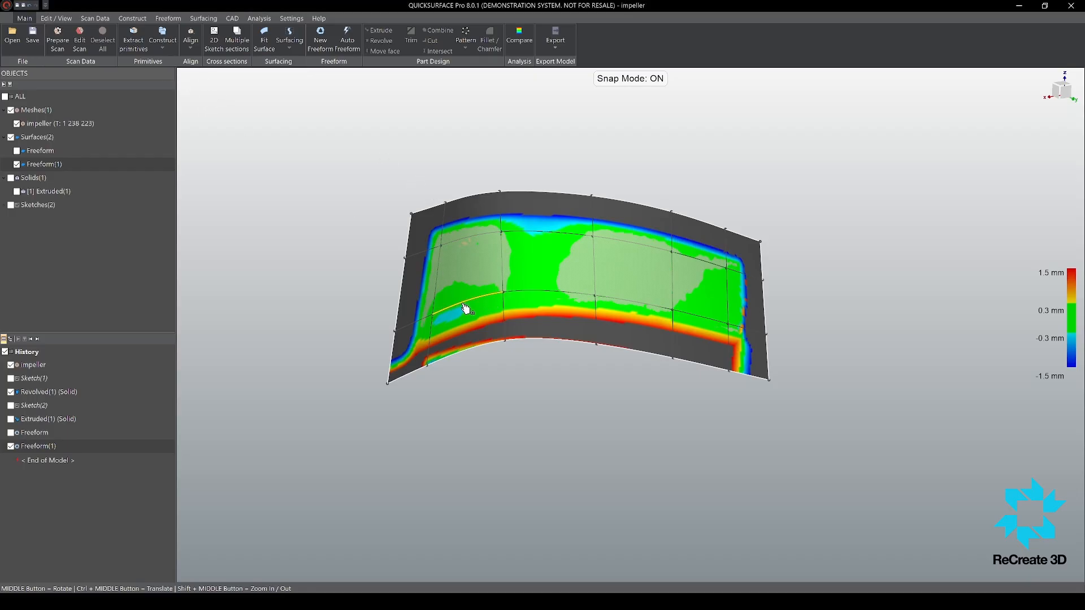
# Step: Keep only one lengthwise dividing edge on the freeform surface and slide it to the middle of its height
pyautogui.moveTo(585, 285); pyautogui.dragTo(617, 253, button='middle')
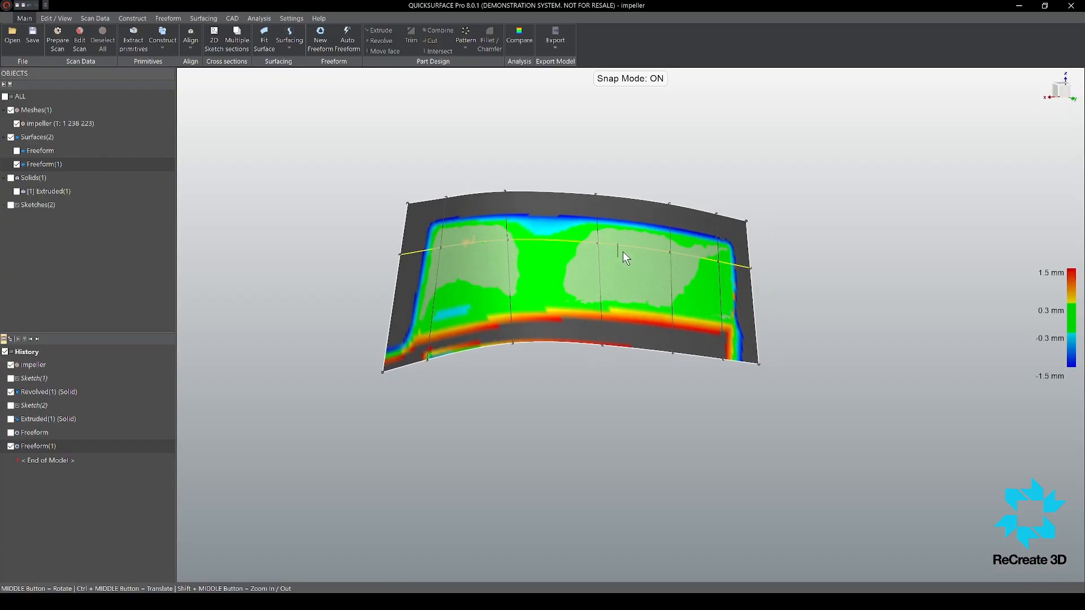
pyautogui.moveTo(626, 249); pyautogui.dragTo(574, 261)
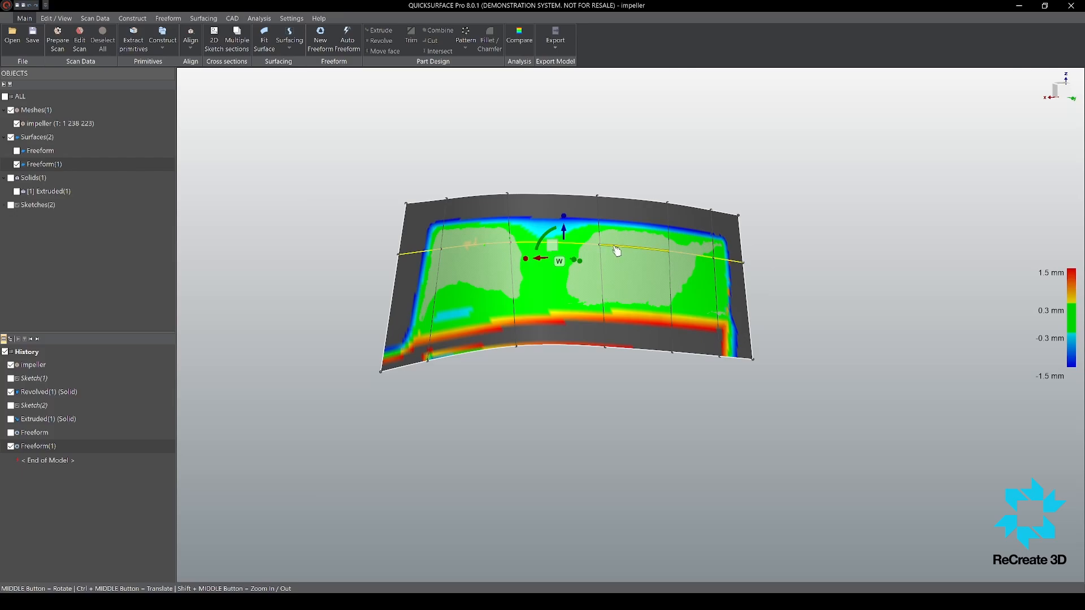
pyautogui.moveTo(618, 248); pyautogui.dragTo(616, 298)
pyautogui.moveTo(610, 295); pyautogui.dragTo(713, 219, button='middle')
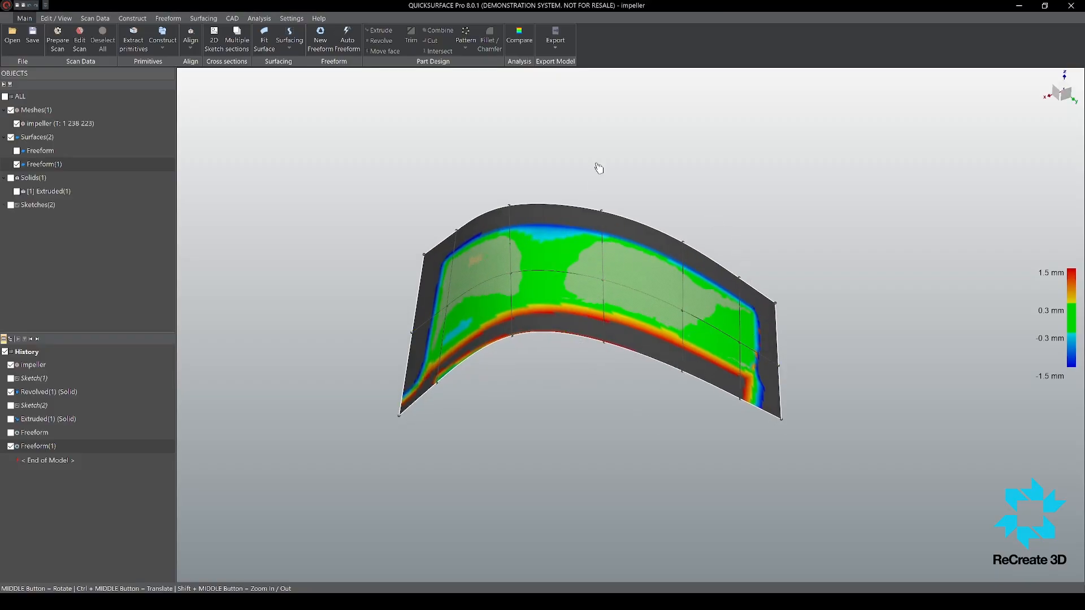
pyautogui.hotkey('ctrl', 'z')
pyautogui.moveTo(645, 263)
pyautogui.mouseDown(button='middle')
pyautogui.moveTo(629, 215)
pyautogui.moveTo(651, 160)
pyautogui.moveTo(638, 280)
pyautogui.mouseUp(button='middle')
pyautogui.scroll(5, 526, 261)
pyautogui.scroll(-3, 575, 252)
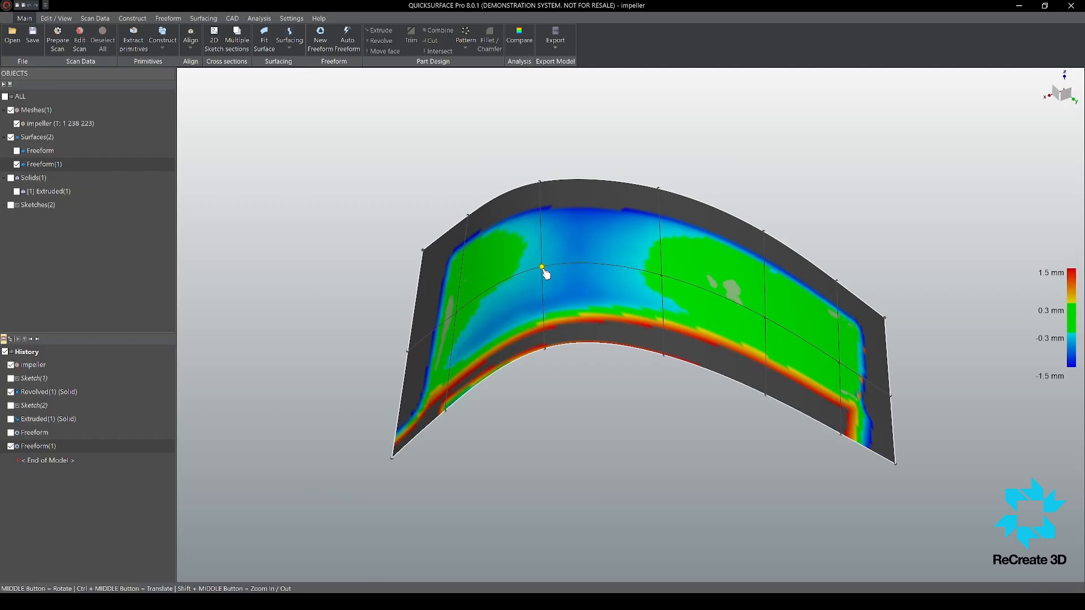
# Step: Move the two midline control points around the blade's bend closer to the scan to reduce the deviation
pyautogui.click(543, 268)
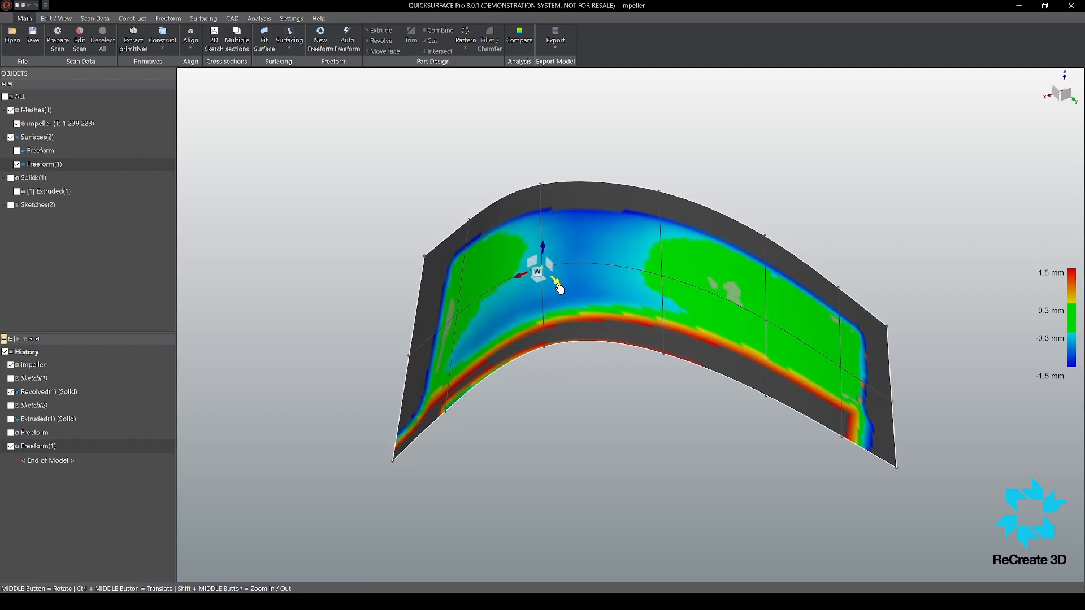
pyautogui.moveTo(558, 285); pyautogui.dragTo(556, 284)
pyautogui.click(664, 278)
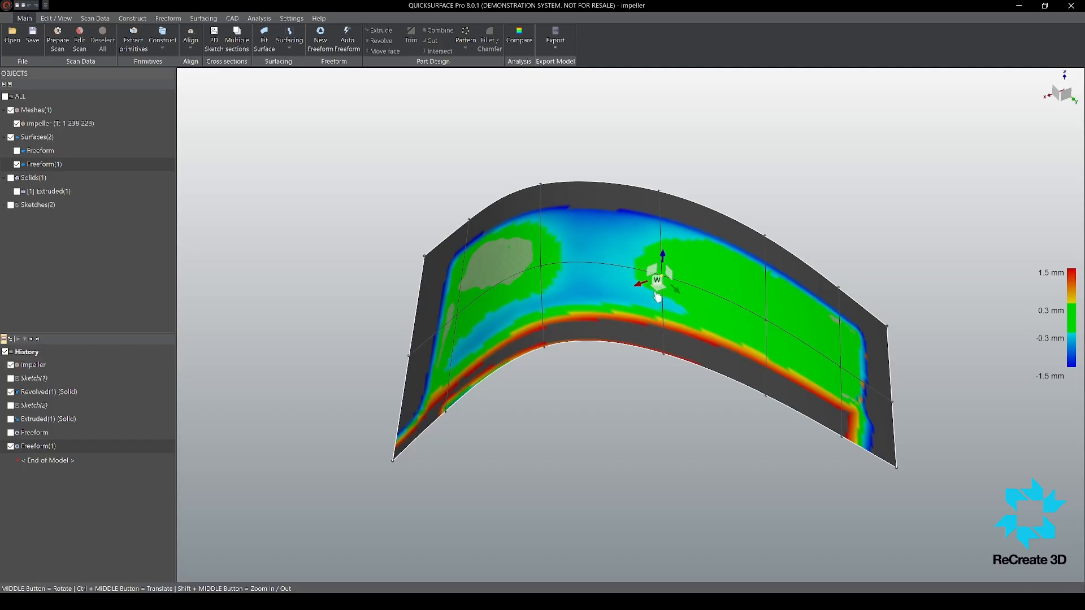
pyautogui.moveTo(641, 291); pyautogui.dragTo(642, 289)
pyautogui.moveTo(629, 226)
pyautogui.mouseDown(button='middle')
pyautogui.moveTo(633, 209)
pyautogui.moveTo(635, 220)
pyautogui.mouseUp(button='middle')
# Step: Slide the cross dividing edge outside the bend toward the inner end and its inner neighbour slightly toward the outer end
pyautogui.click(664, 248)
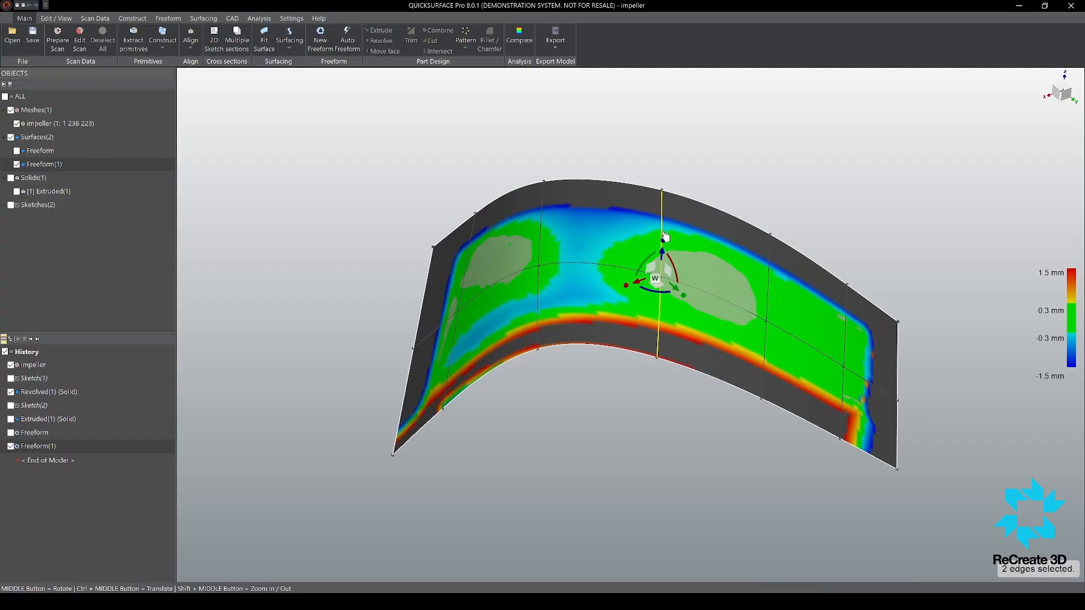
pyautogui.click(653, 232)
pyautogui.doubleClick(663, 235)
pyautogui.moveTo(664, 235); pyautogui.dragTo(655, 231)
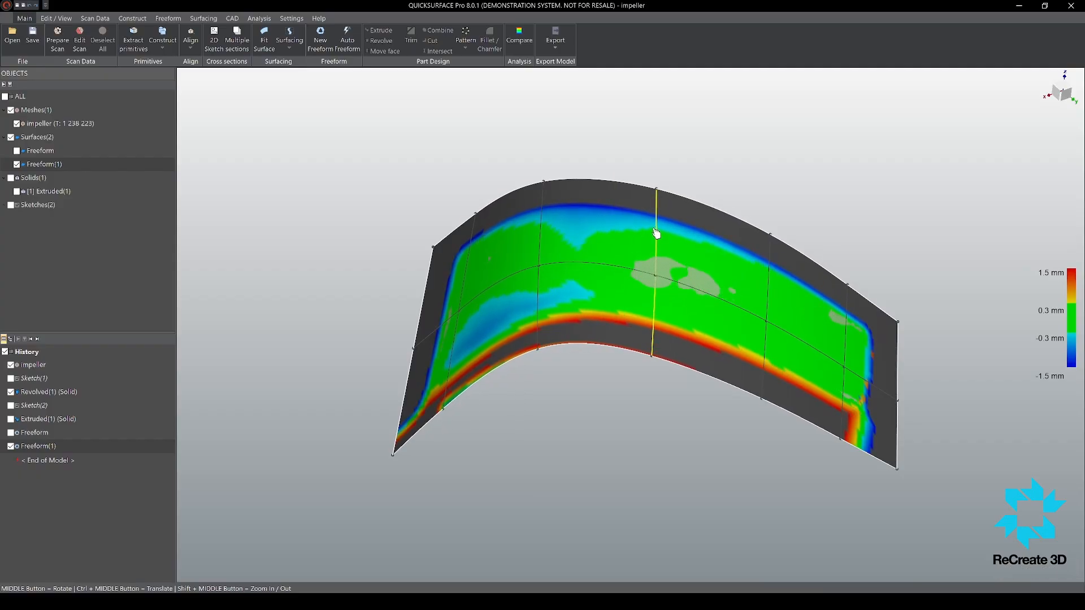
pyautogui.doubleClick(541, 250)
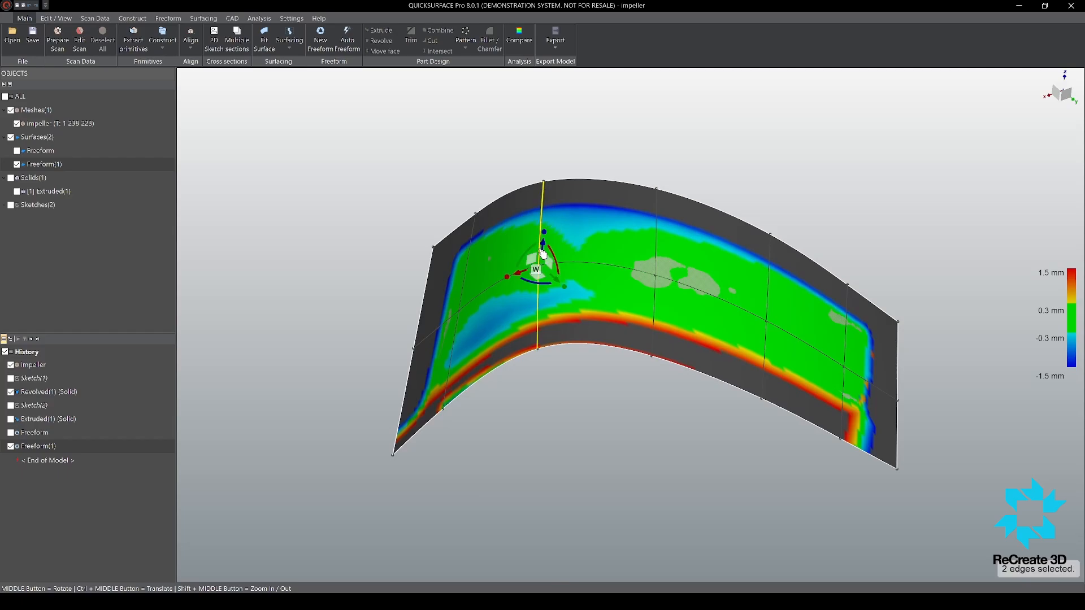
pyautogui.moveTo(540, 250); pyautogui.dragTo(543, 251)
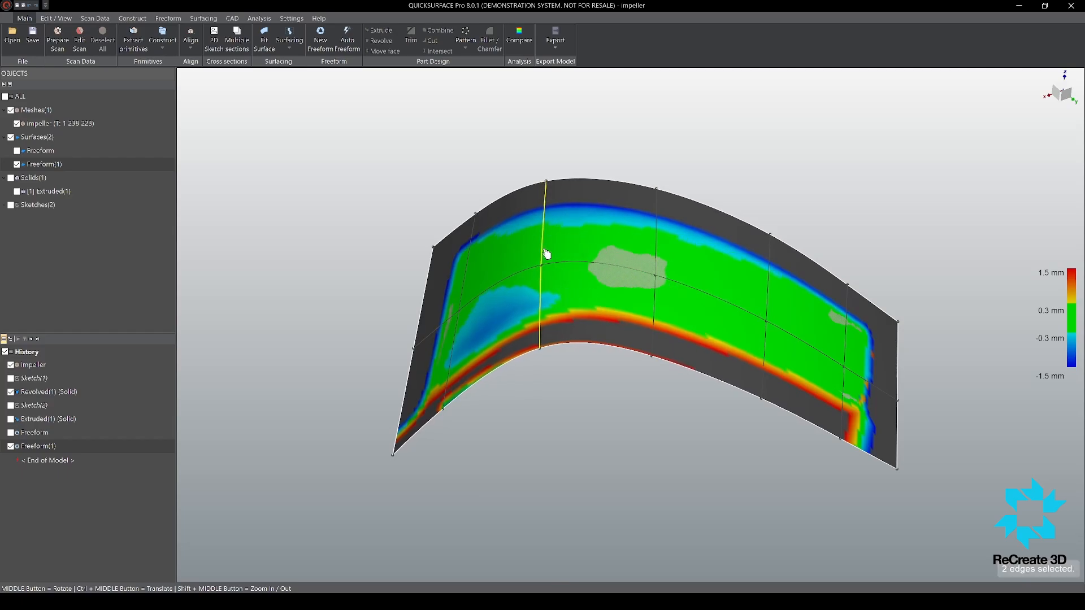
# Step: Switch the manipulator to local axes and nudge the two upper boundary points around the bend toward the scan
pyautogui.click(659, 194)
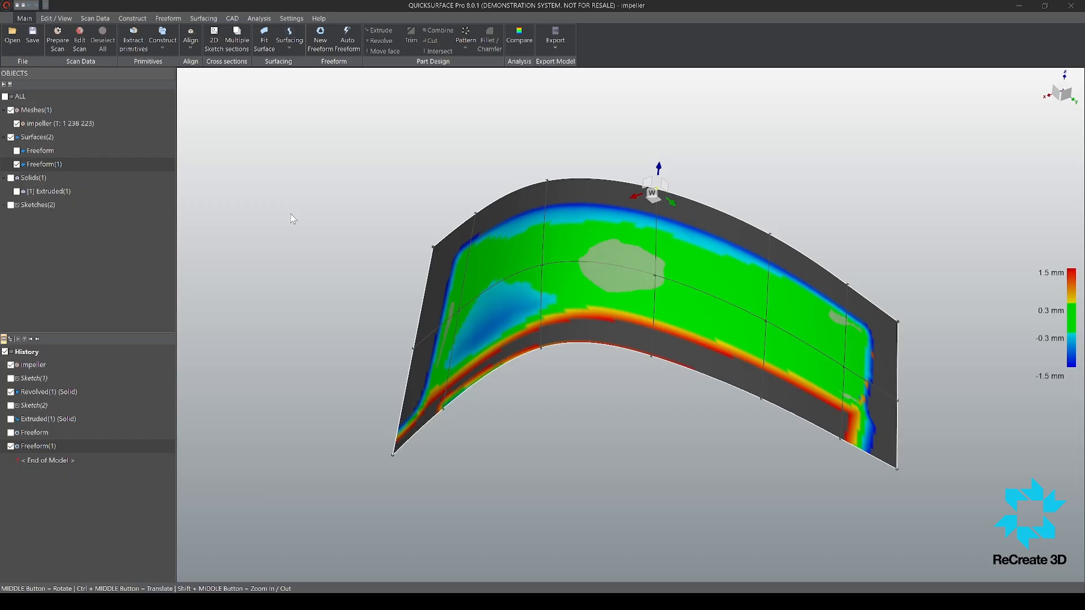
pyautogui.press('space')
pyautogui.moveTo(648, 208); pyautogui.dragTo(648, 206)
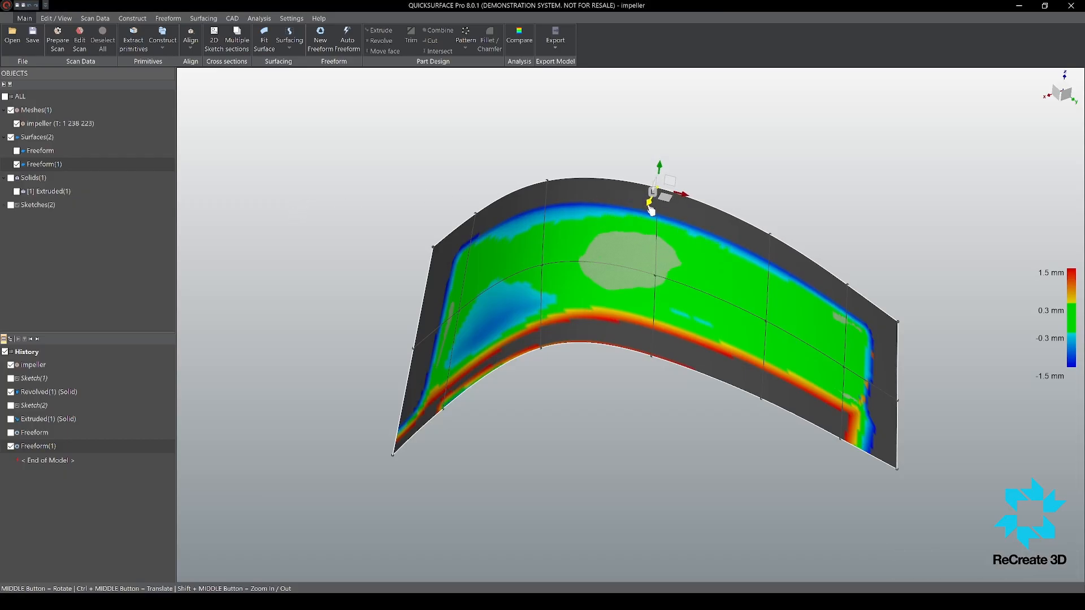
pyautogui.click(548, 183)
pyautogui.moveTo(563, 202); pyautogui.dragTo(561, 200)
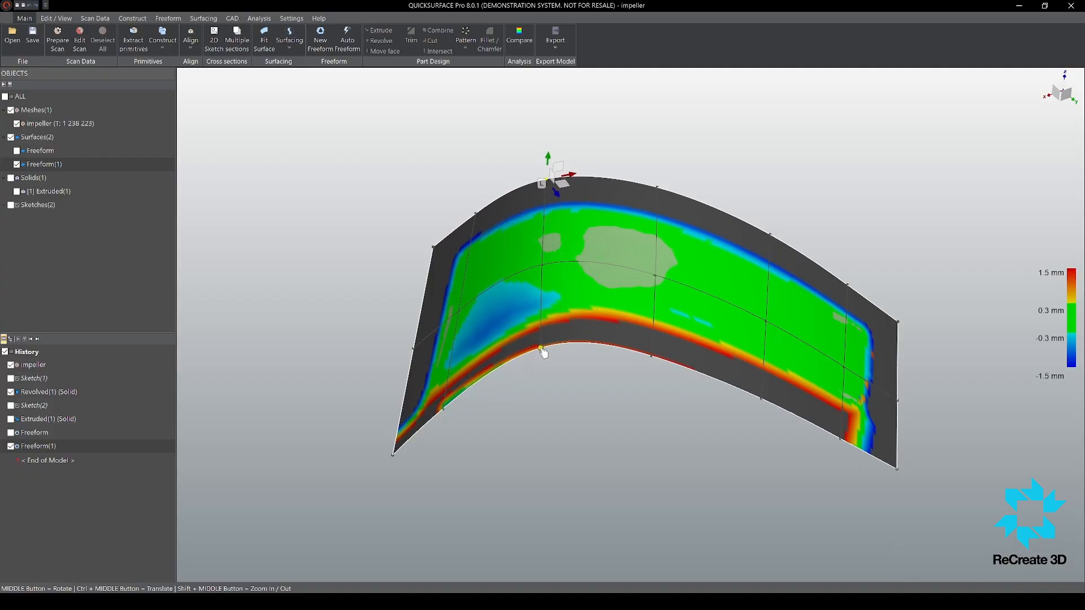
# Step: Nudge the lower boundary points at the bend and near the surface's inner end along their local normals
pyautogui.click(543, 351)
pyautogui.moveTo(556, 364); pyautogui.dragTo(555, 364)
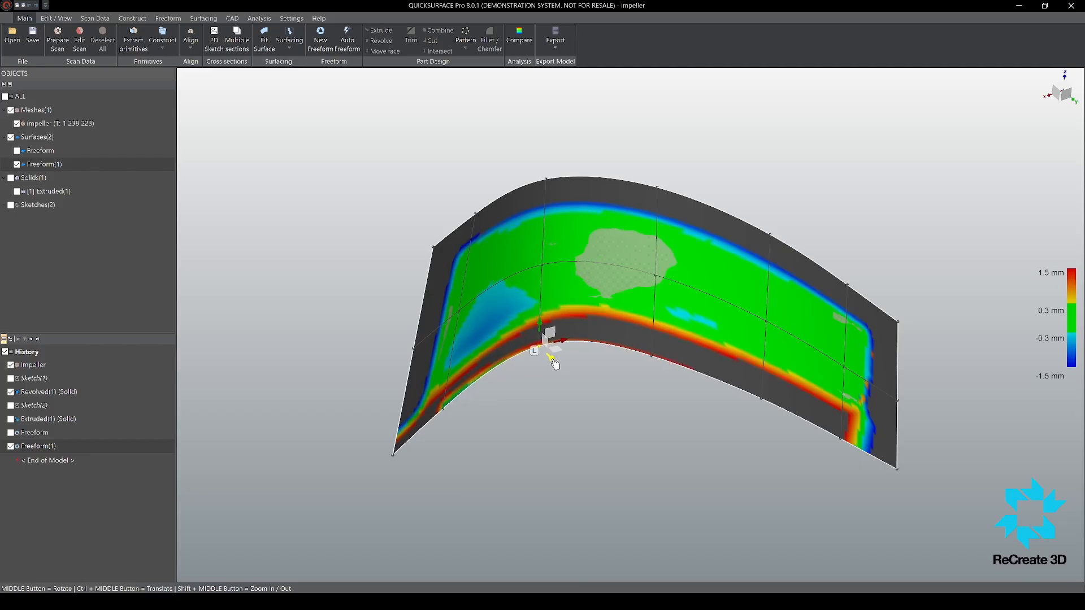
pyautogui.click(444, 411)
pyautogui.moveTo(461, 417); pyautogui.dragTo(463, 417)
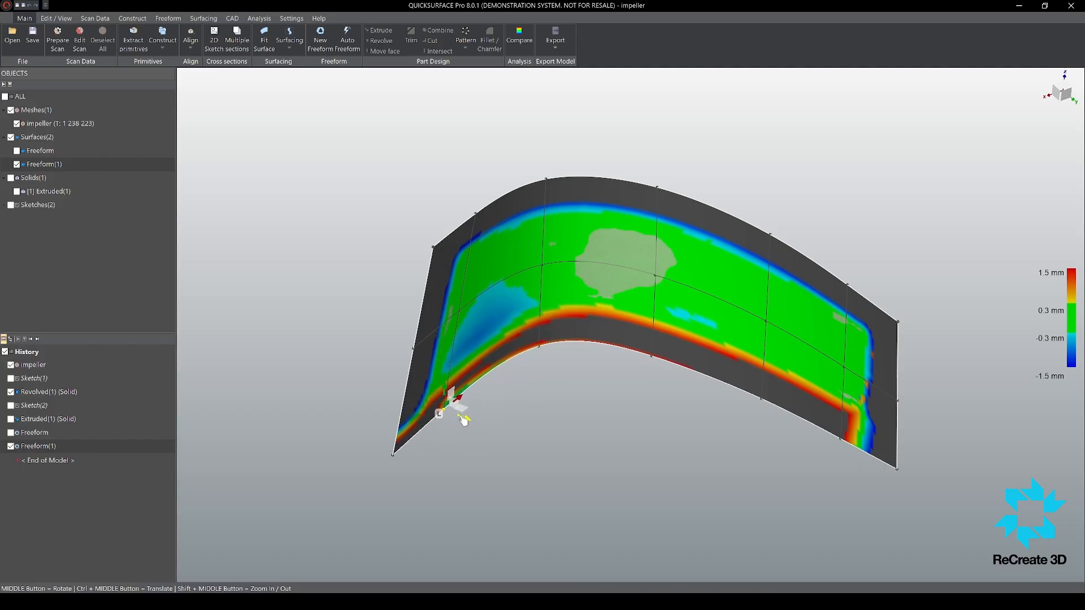
# Step: Adjust the lower boundary edge between the bend and the inner end to reduce the deviation near that corner
pyautogui.moveTo(546, 369); pyautogui.dragTo(915, 417, button='middle')
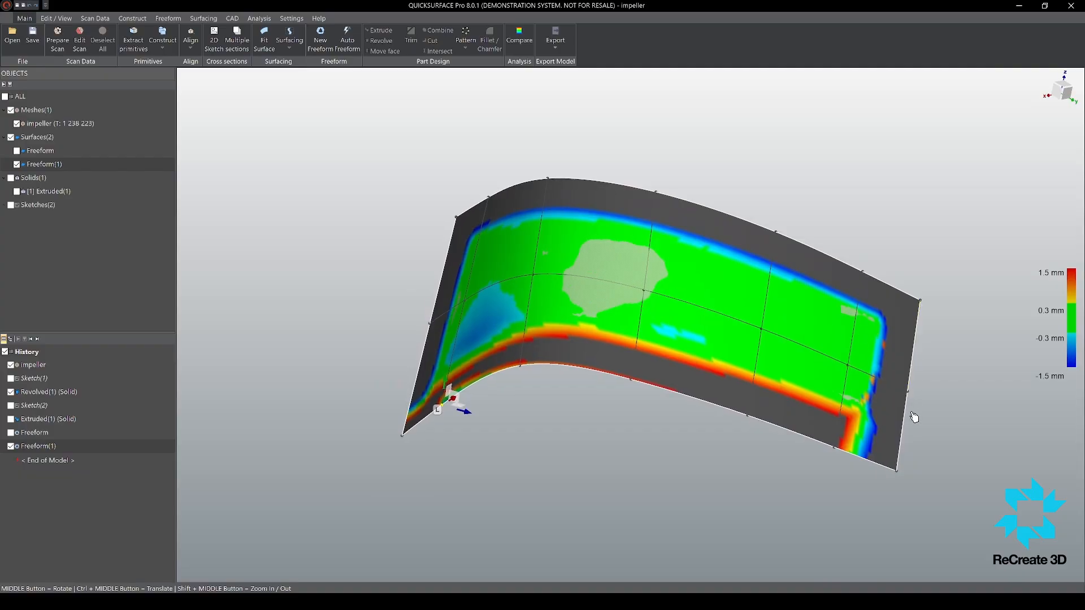
pyautogui.click(898, 473)
pyautogui.moveTo(895, 475); pyautogui.dragTo(593, 384, button='middle')
pyautogui.scroll(5, 541, 208)
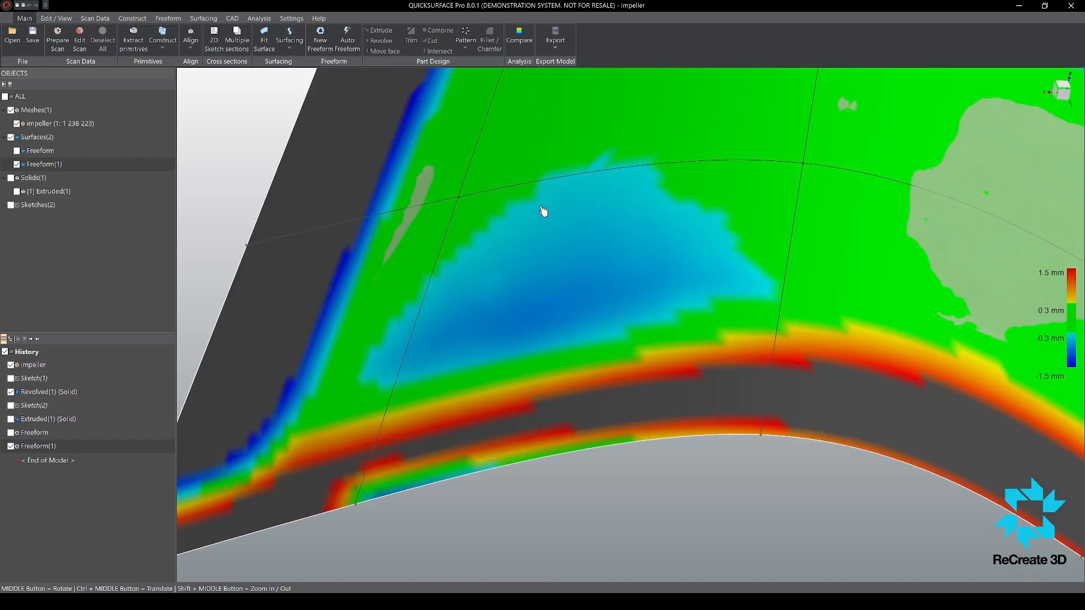
pyautogui.moveTo(543, 211); pyautogui.dragTo(520, 371, button='middle')
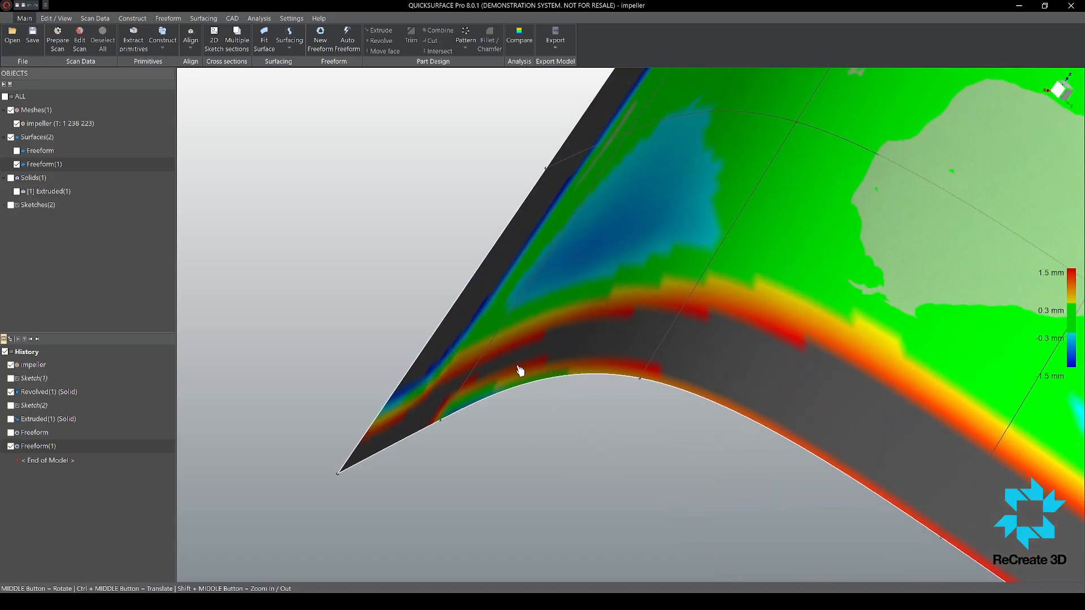
pyautogui.click(440, 421)
pyautogui.moveTo(513, 425)
pyautogui.mouseDown(button='middle')
pyautogui.moveTo(567, 421)
pyautogui.moveTo(522, 428)
pyautogui.mouseUp(button='middle')
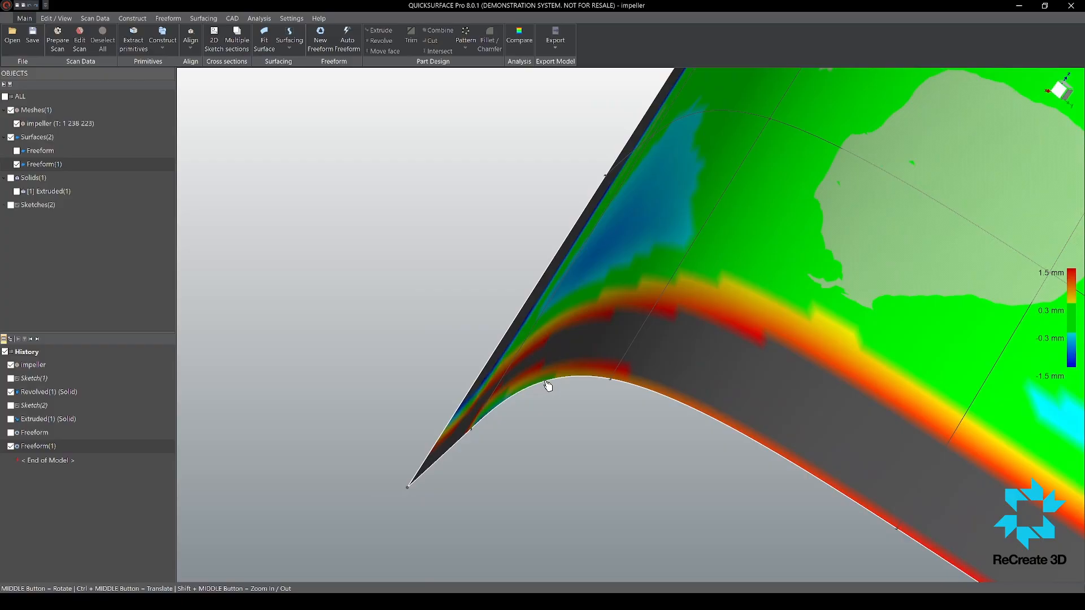
pyautogui.moveTo(548, 386); pyautogui.dragTo(578, 421, button='middle')
pyautogui.scroll(4, 577, 419)
pyautogui.moveTo(563, 400); pyautogui.dragTo(556, 394)
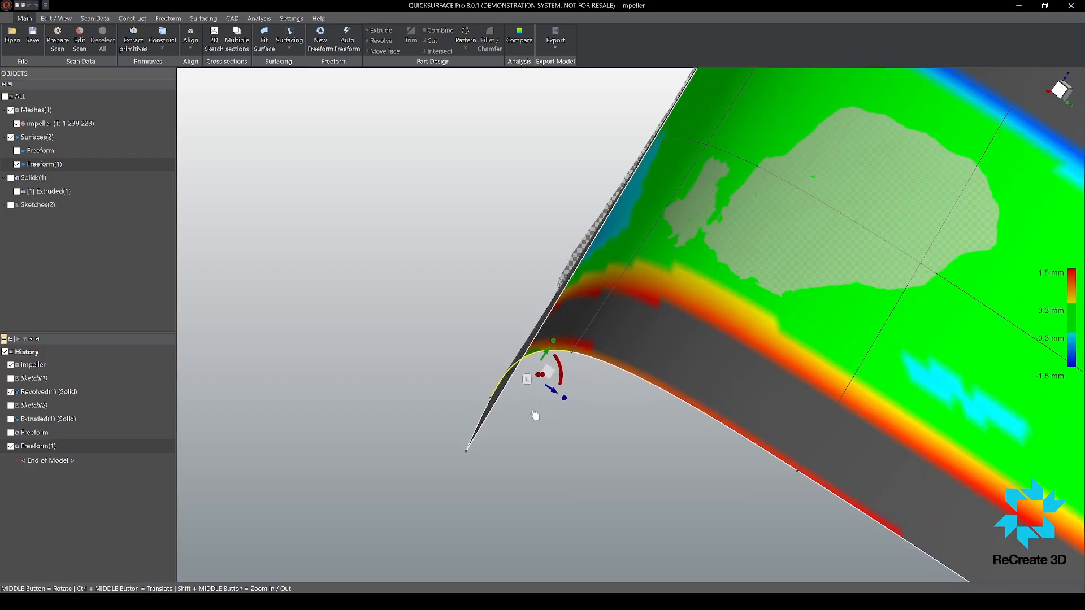
pyautogui.moveTo(535, 416); pyautogui.dragTo(467, 388, button='middle')
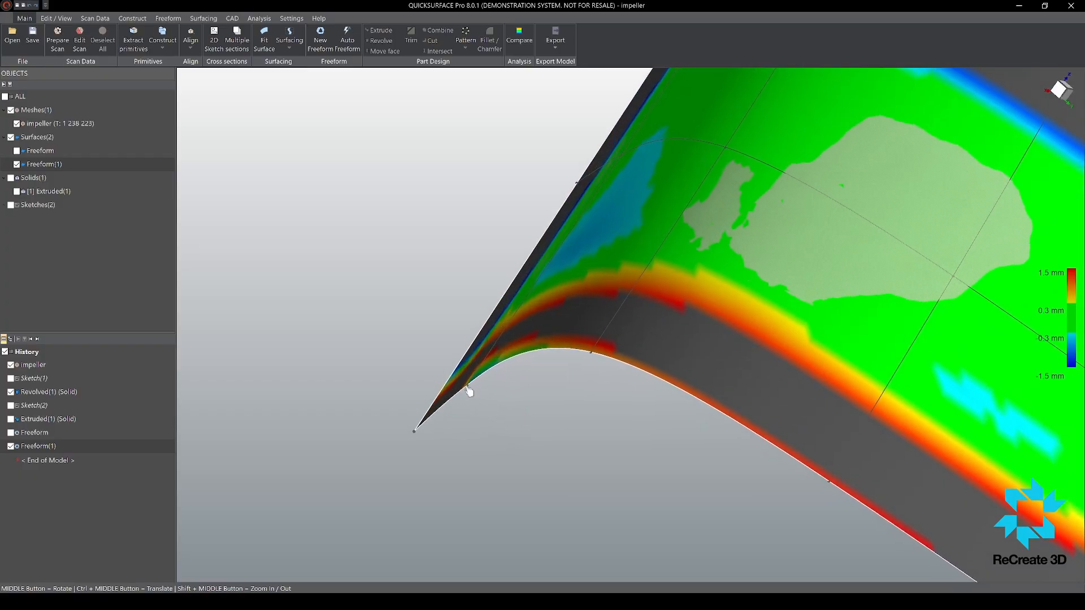
# Step: Fine-tune the lower inner corner point and the neighbouring lower boundary point along their local normals
pyautogui.click(419, 429)
pyautogui.moveTo(440, 452); pyautogui.dragTo(436, 447)
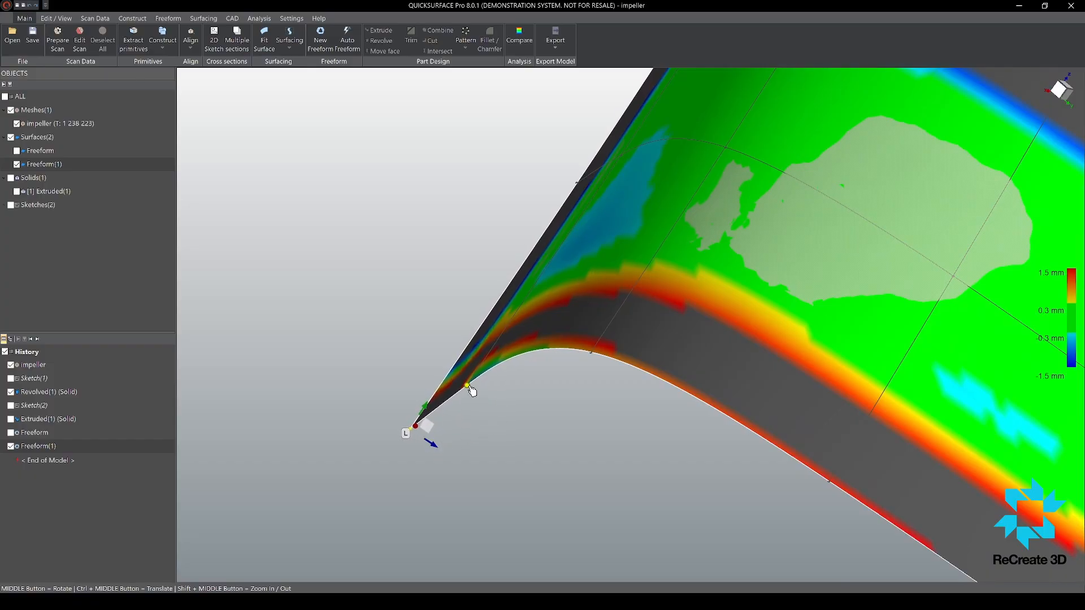
pyautogui.click(469, 387)
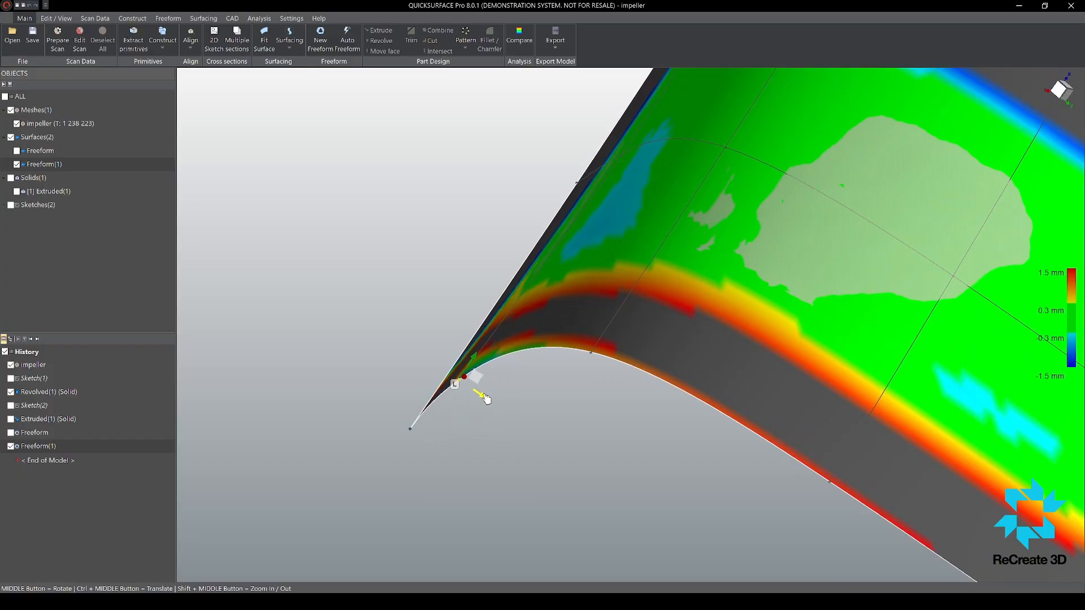
pyautogui.moveTo(484, 392); pyautogui.dragTo(624, 165, button='middle')
# Step: Adjust the midline points near the surface's inner end to even out the deviation and finish editing the freeform surface
pyautogui.click(603, 165)
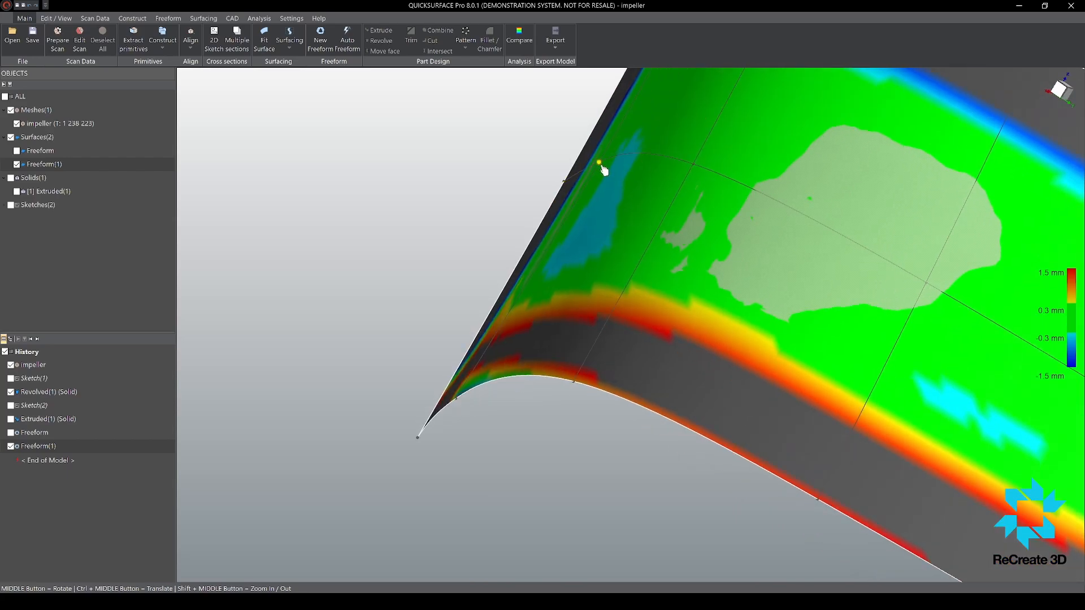
pyautogui.click(600, 164)
pyautogui.moveTo(623, 178); pyautogui.dragTo(619, 177)
pyautogui.moveTo(625, 183); pyautogui.dragTo(465, 232, button='middle')
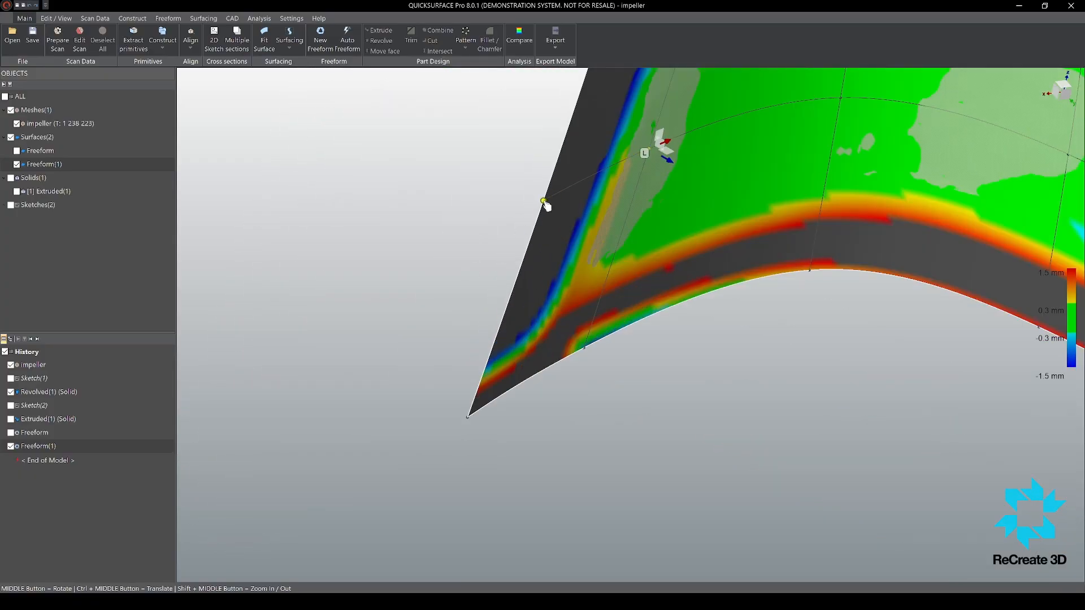
pyautogui.moveTo(545, 206); pyautogui.dragTo(634, 217, button='middle')
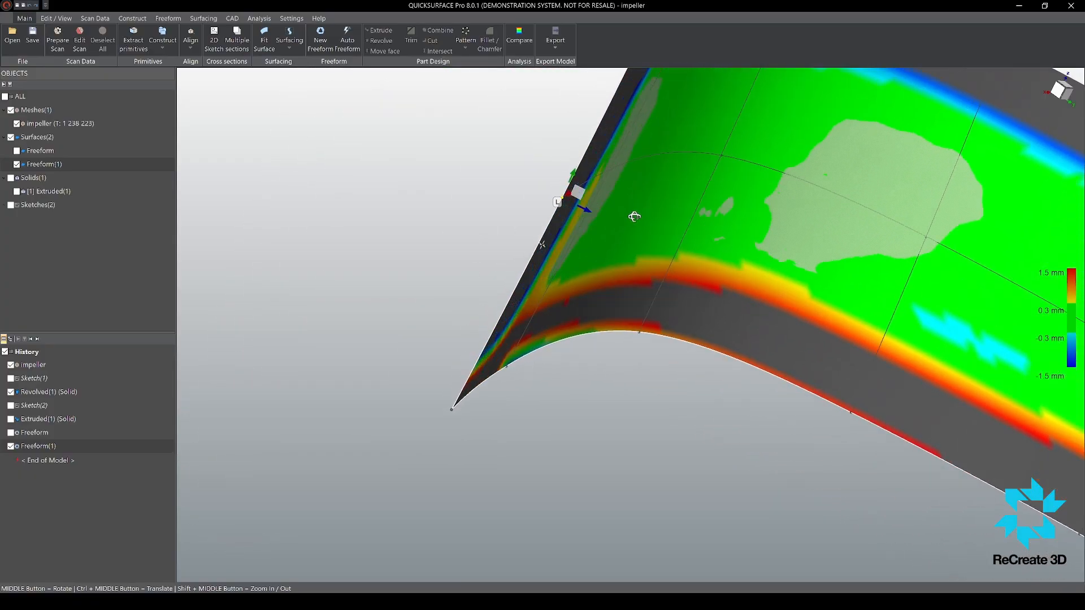
pyautogui.scroll(-7, 670, 247)
pyautogui.scroll(3, 671, 249)
pyautogui.moveTo(671, 249); pyautogui.dragTo(560, 252, button='middle')
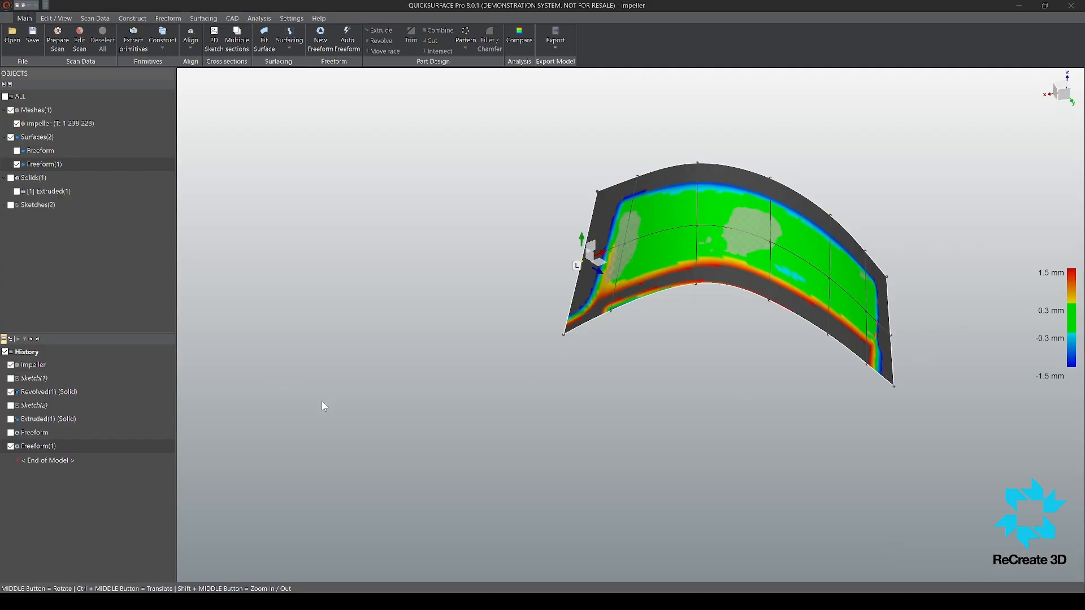
pyautogui.moveTo(322, 404); pyautogui.dragTo(481, 294, button='middle')
# Step: Brush-select the opposite face of the same blade on the impeller scan and isolate that patch
pyautogui.click(83, 128)
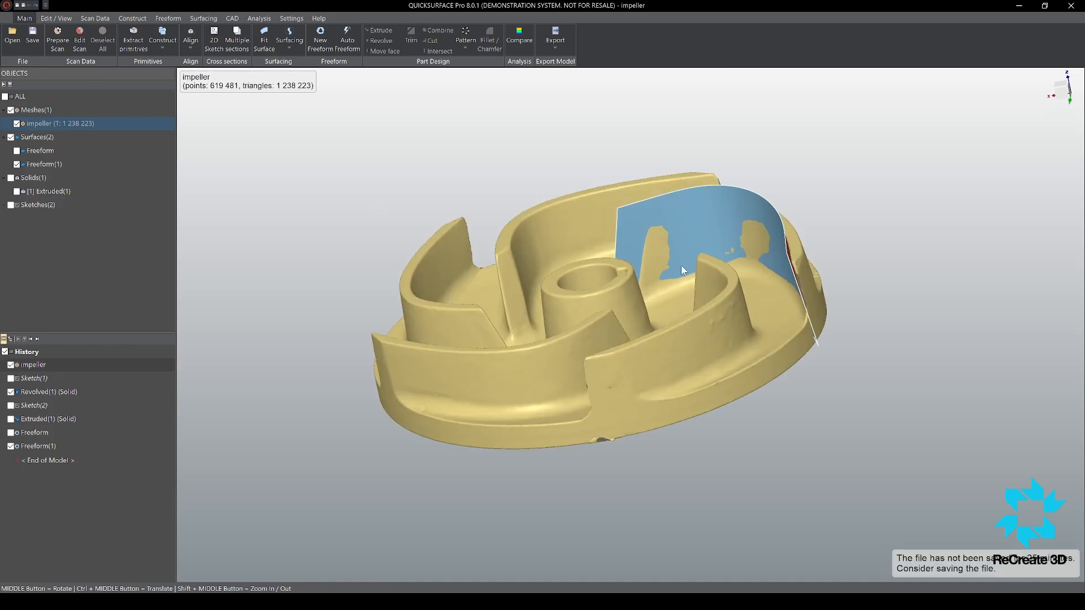
pyautogui.scroll(3, 761, 255)
pyautogui.moveTo(761, 256); pyautogui.dragTo(553, 294, button='middle')
pyautogui.scroll(-6, 553, 294)
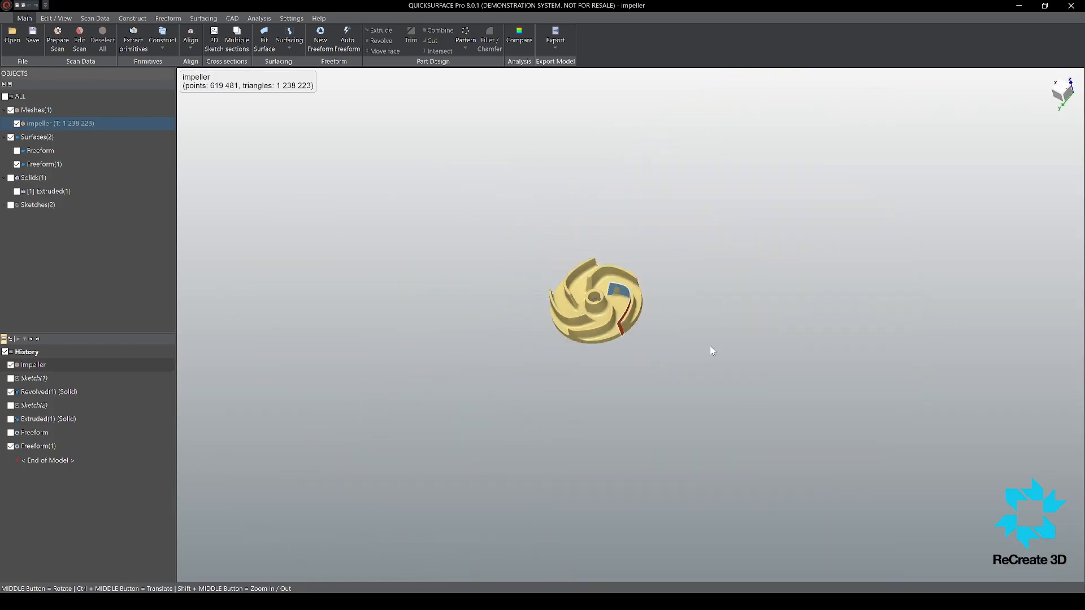
pyautogui.scroll(5, 709, 345)
pyautogui.scroll(-4, 318, 229)
pyautogui.scroll(5, 318, 228)
pyautogui.moveTo(318, 228); pyautogui.dragTo(223, 142, button='middle')
pyautogui.scroll(-3, 313, 222)
pyautogui.scroll(-3, 313, 222)
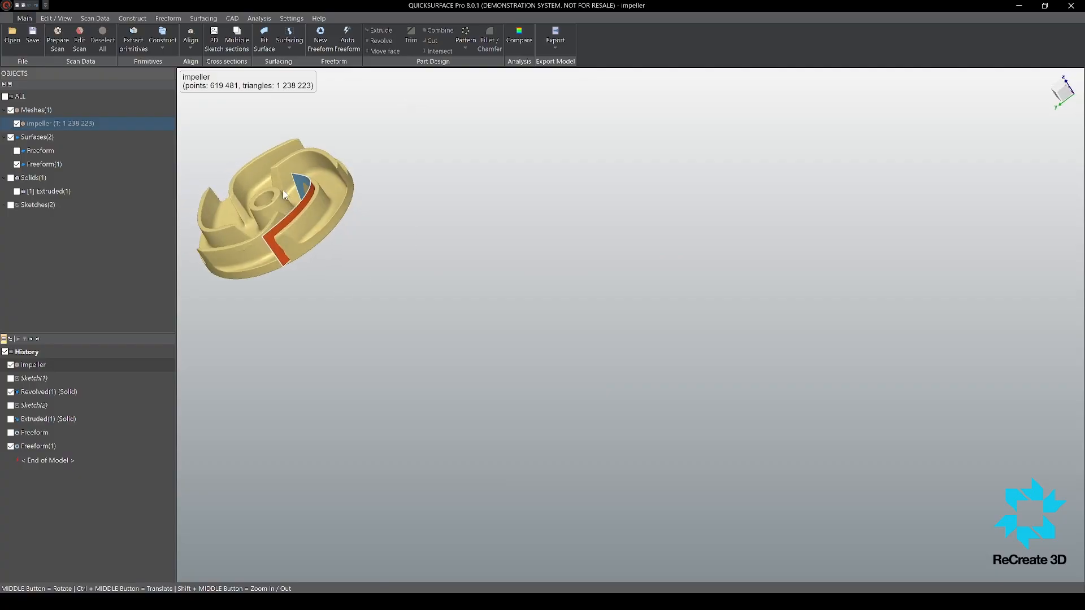
pyautogui.scroll(2, 223, 142)
pyautogui.scroll(4, 297, 214)
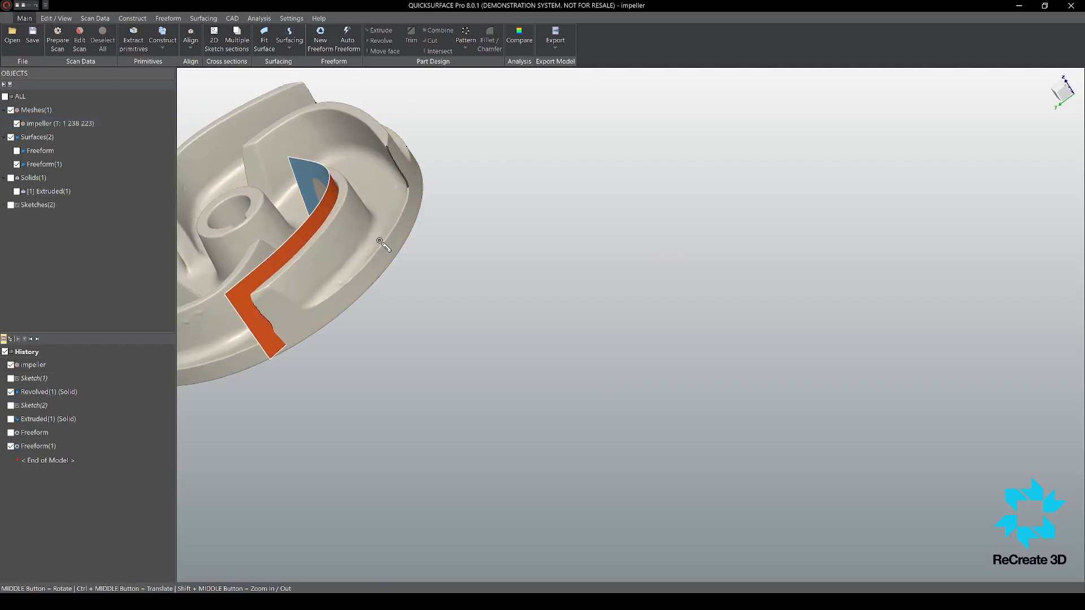
pyautogui.scroll(-4, 533, 297)
pyautogui.scroll(4, 579, 341)
pyautogui.moveTo(579, 341); pyautogui.dragTo(621, 296)
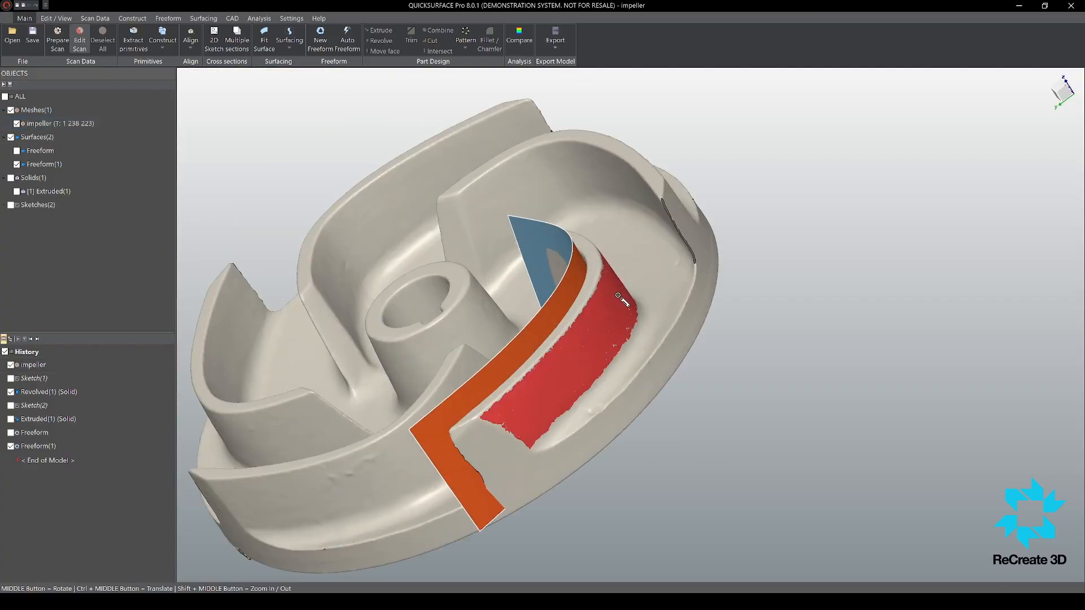
pyautogui.moveTo(621, 297)
pyautogui.mouseDown(button='middle')
pyautogui.moveTo(605, 417)
pyautogui.moveTo(657, 326)
pyautogui.moveTo(624, 292)
pyautogui.mouseUp(button='middle')
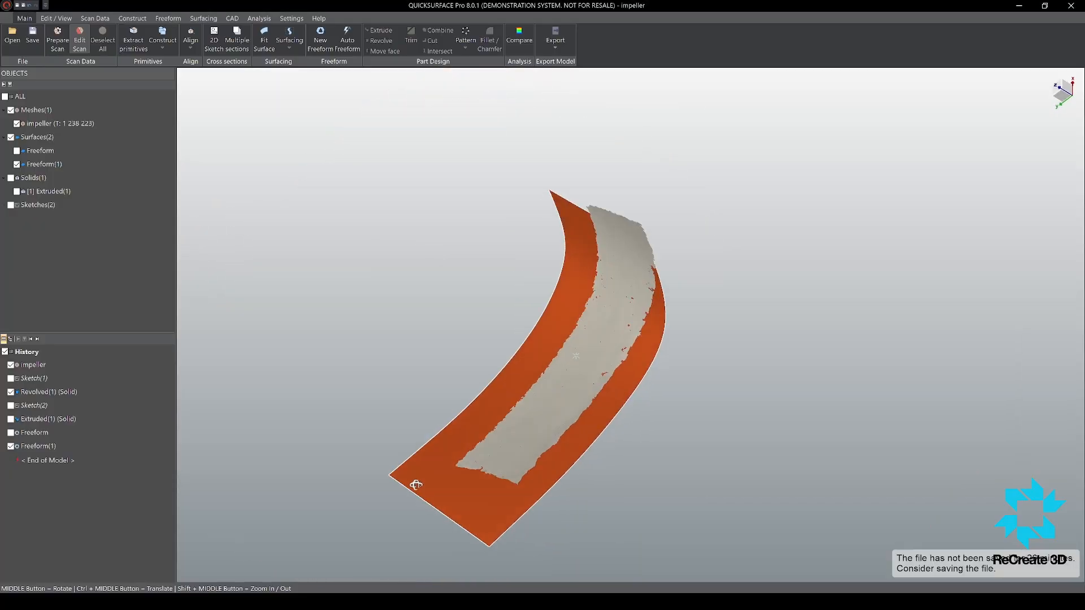
# Step: Hide the Freeform(1) surface and view the isolated blade-face patch from the front
pyautogui.click(24, 164)
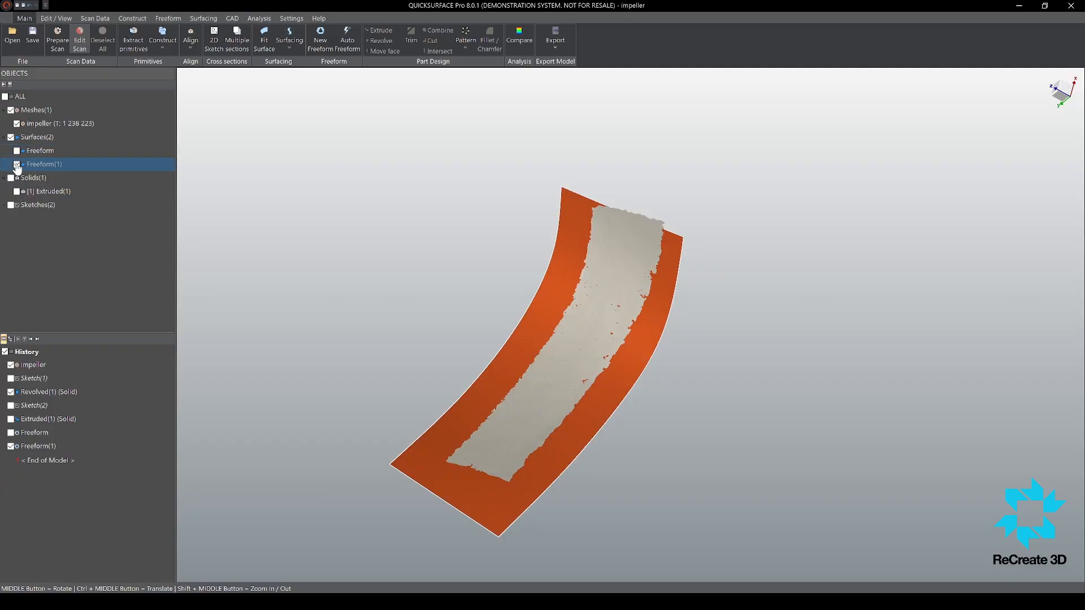
pyautogui.click(16, 164)
pyautogui.moveTo(591, 261); pyautogui.dragTo(644, 357, button='middle')
pyautogui.click(168, 18)
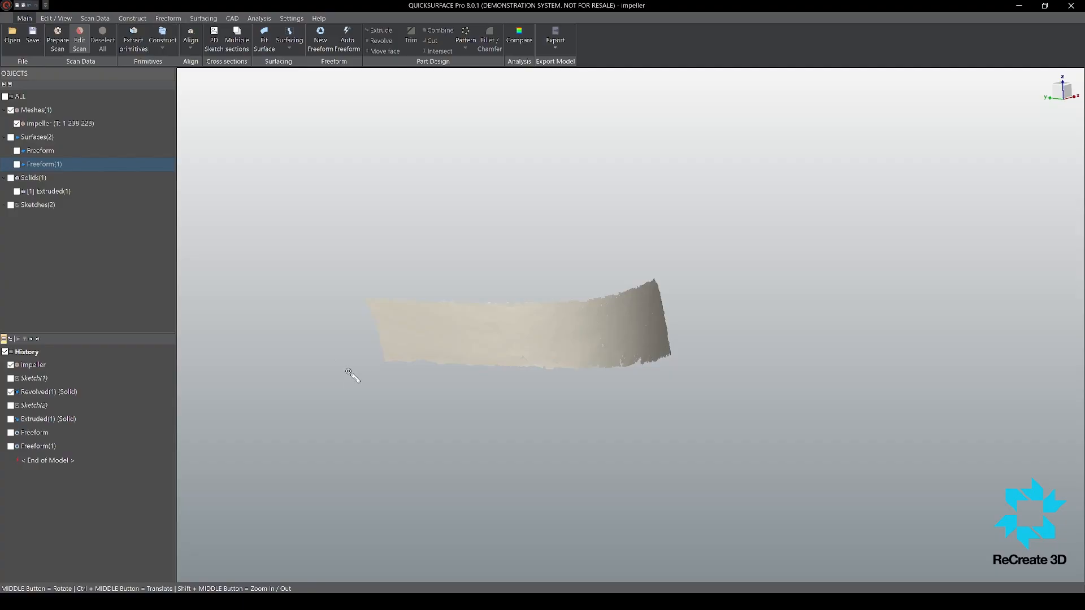
# Step: Start a new freeform surface and place its first four-sided patch on the curved hub-side end of the blade face
pyautogui.click(17, 38)
pyautogui.scroll(5, 673, 287)
pyautogui.click(626, 273)
pyautogui.click(676, 427)
pyautogui.scroll(-2, 667, 361)
pyautogui.click(622, 402)
pyautogui.click(598, 300)
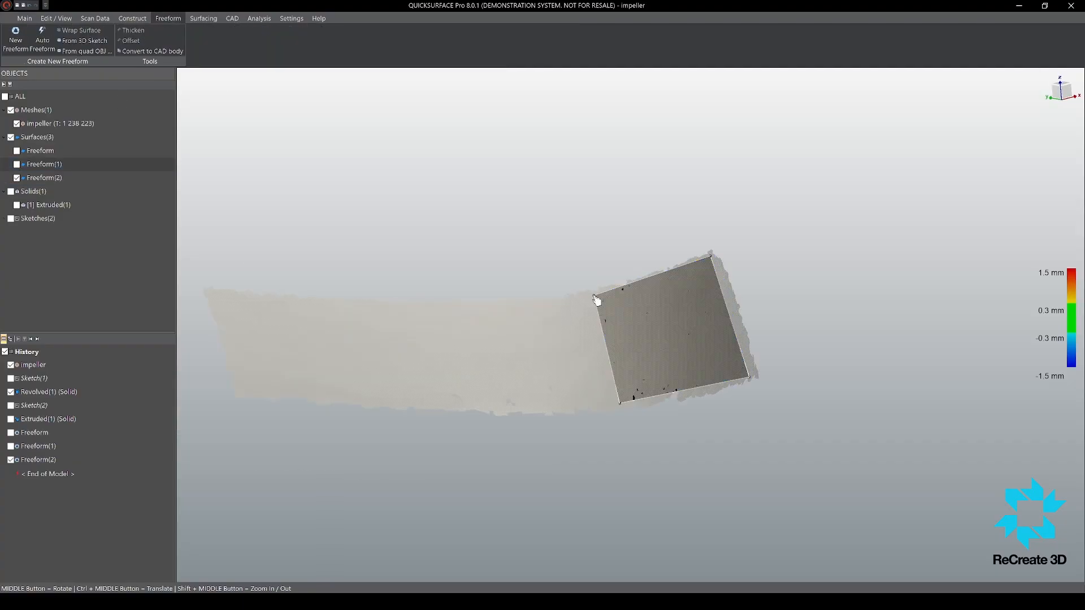
# Step: Extend the freeform patch in two further segments along the blade face to its rim-side end
pyautogui.scroll(-4, 694, 327)
pyautogui.moveTo(649, 341); pyautogui.dragTo(552, 356)
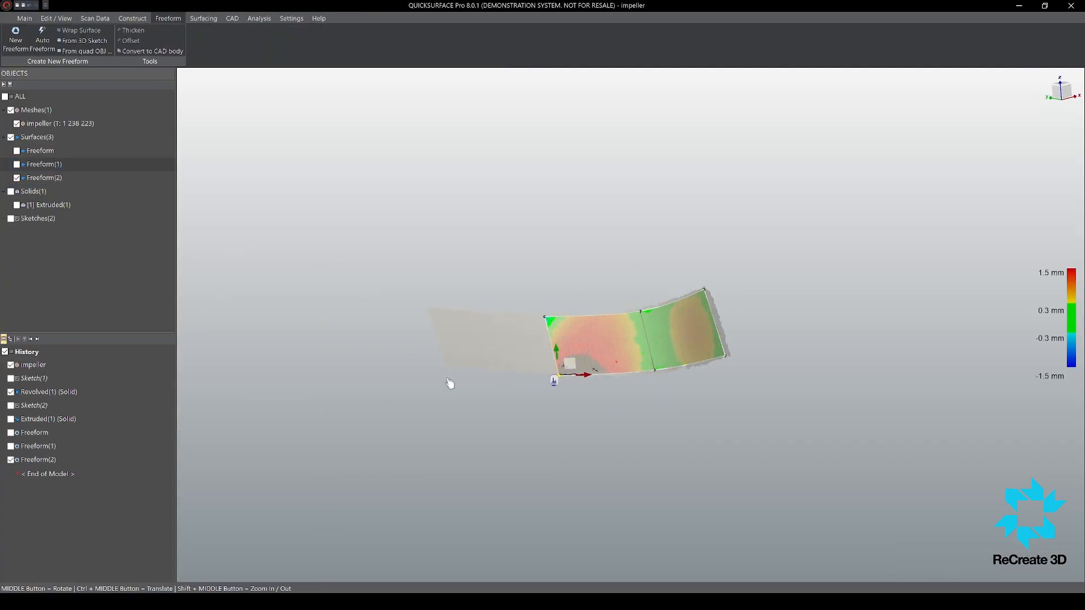
pyautogui.scroll(2, 448, 383)
pyautogui.moveTo(612, 427); pyautogui.dragTo(607, 420)
pyautogui.moveTo(598, 375); pyautogui.dragTo(431, 367)
pyautogui.moveTo(490, 440); pyautogui.dragTo(444, 409)
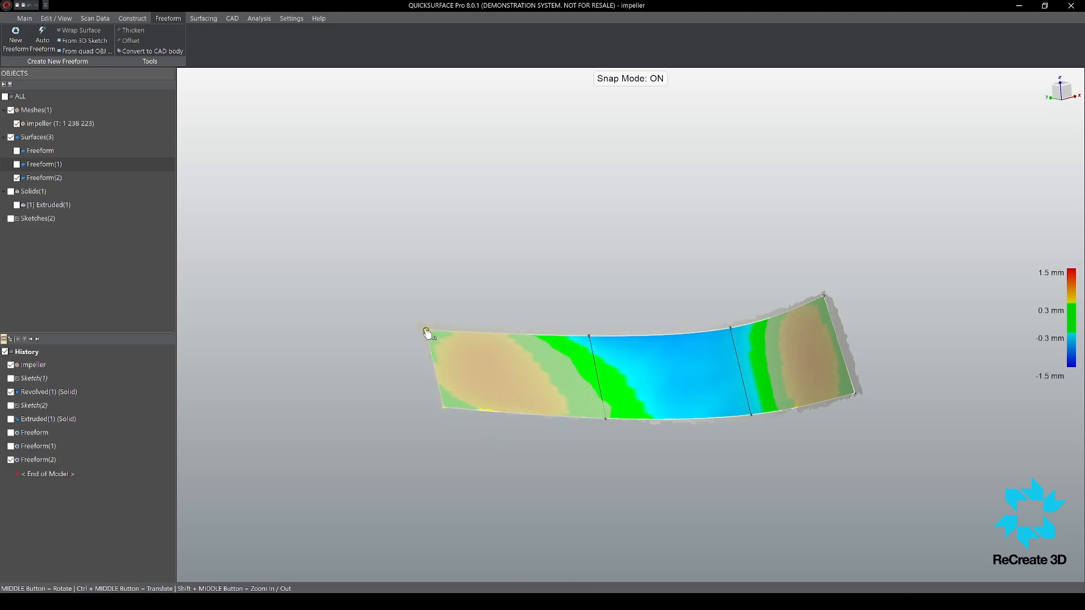
# Step: Position the rim-end corner points on the scan's edge and snap the cross loops onto the blade face
pyautogui.moveTo(425, 331); pyautogui.dragTo(421, 327)
pyautogui.moveTo(443, 410); pyautogui.dragTo(446, 406)
pyautogui.moveTo(673, 408); pyautogui.dragTo(698, 408, button='middle')
pyautogui.click(599, 365)
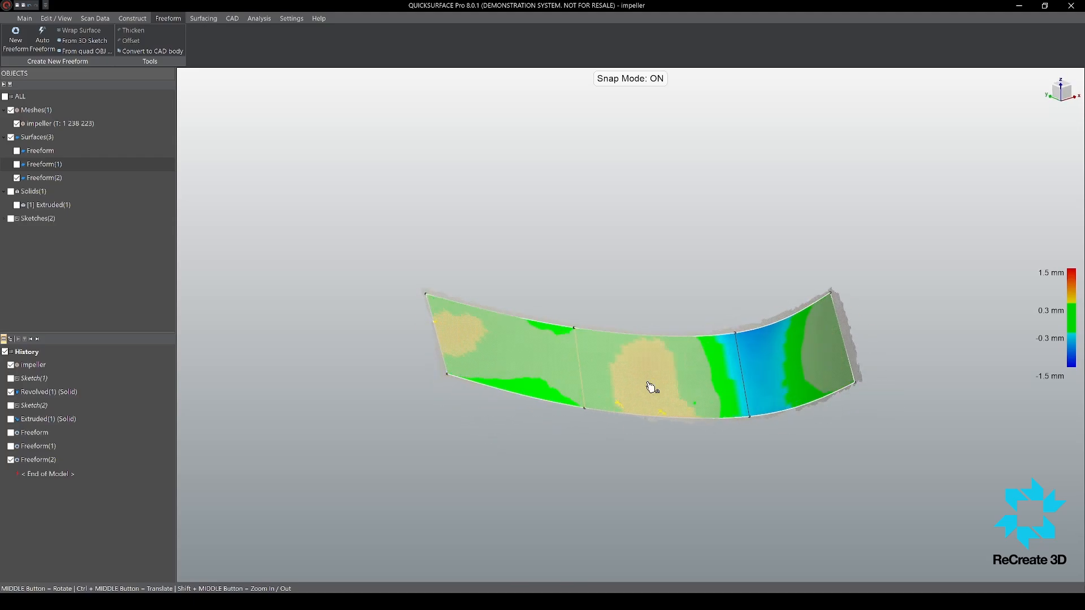
pyautogui.moveTo(841, 331); pyautogui.dragTo(831, 329, button='middle')
pyautogui.scroll(4, 824, 333)
pyautogui.click(679, 411)
pyautogui.scroll(-3, 589, 337)
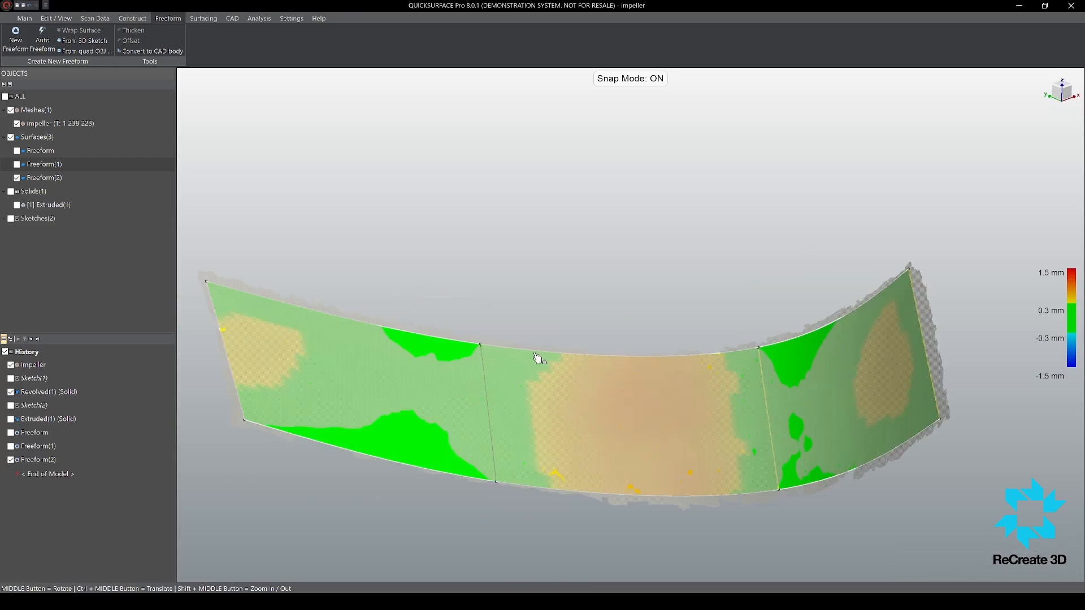
# Step: Insert another cross loop in the surface's middle segment and snap the cross loops onto the scan
pyautogui.click(535, 353)
pyautogui.click(544, 355)
pyautogui.scroll(-5, 616, 342)
pyautogui.click(628, 344)
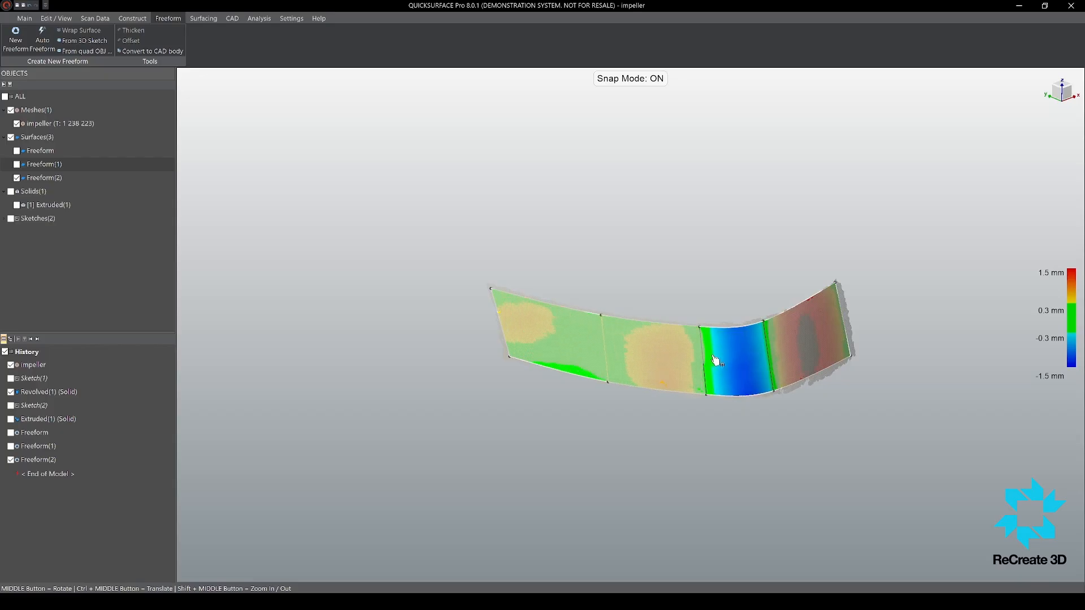
pyautogui.click(703, 360)
pyautogui.scroll(4, 784, 329)
pyautogui.click(741, 313)
pyautogui.click(761, 463)
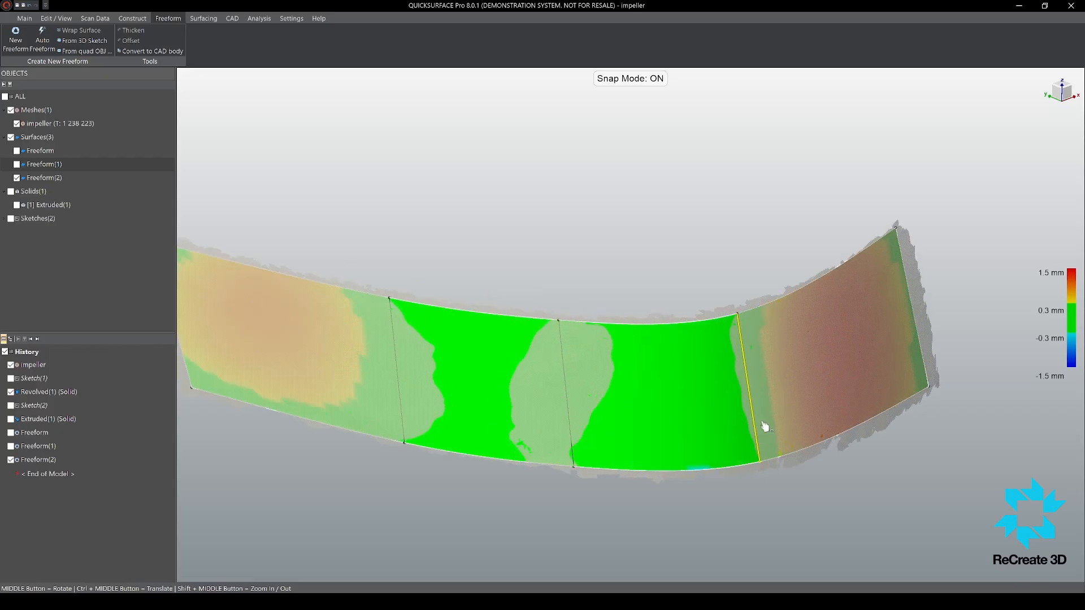
pyautogui.click(764, 424)
pyautogui.click(601, 413)
# Step: Adjust the cross loop nearest the rim end and the rim-end corner points to even out the deviation
pyautogui.moveTo(791, 383); pyautogui.dragTo(797, 387)
pyautogui.scroll(-2, 777, 400)
pyautogui.moveTo(778, 400); pyautogui.dragTo(805, 398, button='middle')
pyautogui.moveTo(585, 385); pyautogui.dragTo(562, 382)
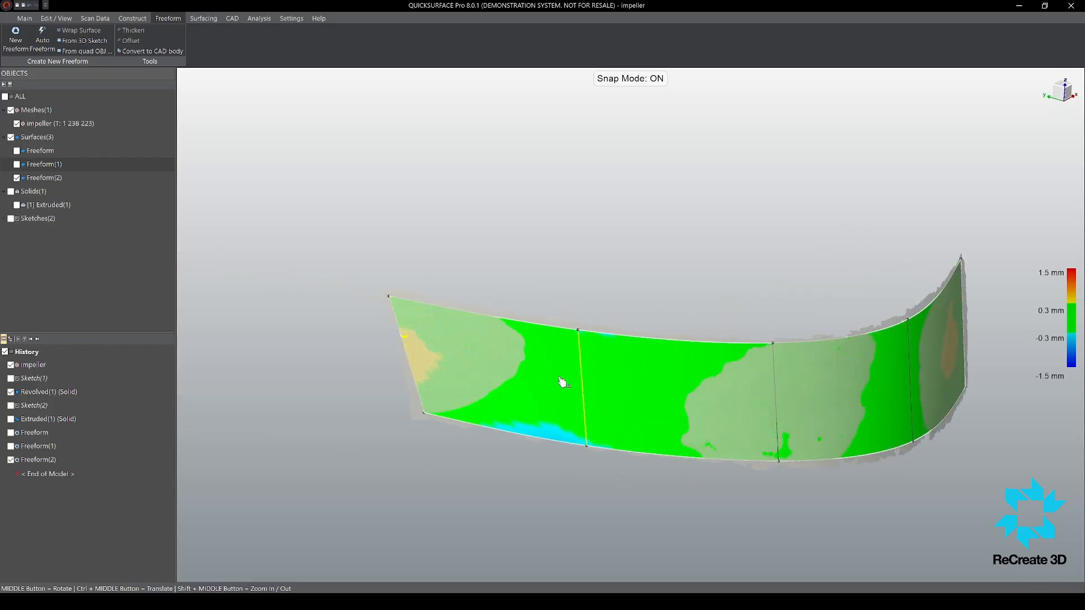
pyautogui.moveTo(760, 402); pyautogui.dragTo(777, 405, button='middle')
pyautogui.moveTo(778, 405); pyautogui.dragTo(754, 392)
pyautogui.moveTo(750, 390); pyautogui.dragTo(728, 402, button='middle')
pyautogui.scroll(3, 484, 388)
pyautogui.moveTo(485, 388); pyautogui.dragTo(720, 443, button='middle')
pyautogui.moveTo(604, 345); pyautogui.dragTo(395, 362, button='middle')
pyautogui.moveTo(534, 414); pyautogui.dragTo(407, 335, button='middle')
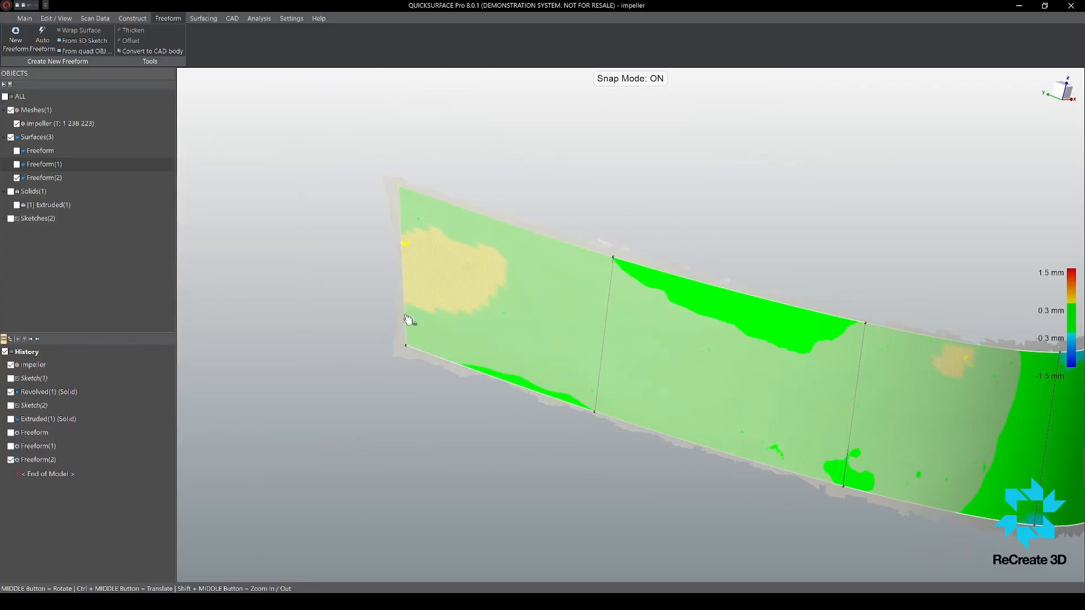
# Step: Reposition the upper and lower points of the cross loop nearest the hub end on the scan
pyautogui.scroll(-3, 405, 316)
pyautogui.moveTo(734, 364); pyautogui.dragTo(610, 350, button='middle')
pyautogui.scroll(2, 593, 282)
pyautogui.moveTo(561, 252); pyautogui.dragTo(559, 255)
pyautogui.moveTo(574, 401); pyautogui.dragTo(575, 405)
# Step: Move the two hub-end corner points closer to the scanned patch's edge and finish editing the freeform surface
pyautogui.moveTo(781, 423); pyautogui.dragTo(787, 421)
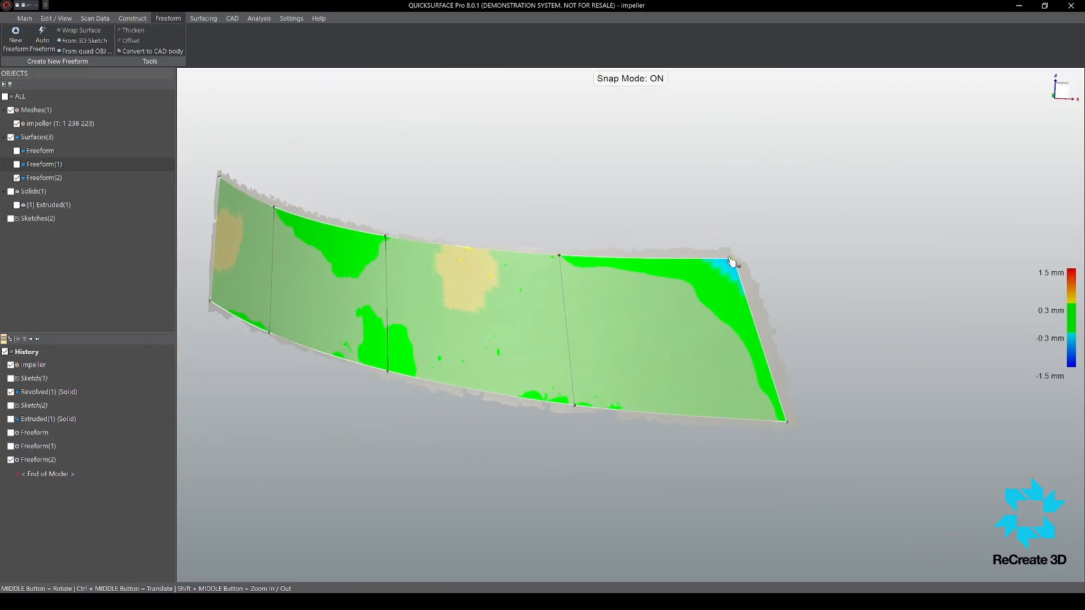
pyautogui.moveTo(729, 260); pyautogui.dragTo(728, 251)
pyautogui.moveTo(789, 426); pyautogui.dragTo(769, 430, button='middle')
pyautogui.scroll(-3, 769, 430)
pyautogui.click(315, 401)
pyautogui.scroll(4, 729, 312)
pyautogui.moveTo(719, 312); pyautogui.dragTo(636, 323, button='middle')
pyautogui.scroll(-4, 635, 322)
# Step: Reopen the freeform surface and extend its four boundary edges outward beyond the blade-face patch
pyautogui.doubleClick(635, 322)
pyautogui.moveTo(669, 255); pyautogui.dragTo(696, 257, button='middle')
pyautogui.scroll(4, 607, 234)
pyautogui.scroll(-4, 553, 249)
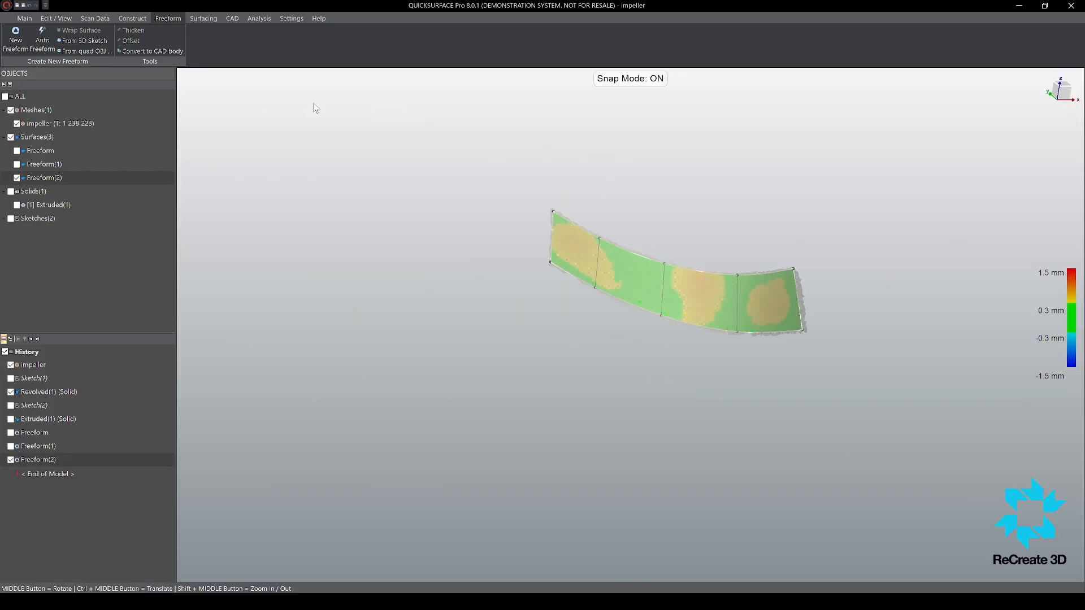
pyautogui.moveTo(709, 274); pyautogui.dragTo(714, 237)
pyautogui.moveTo(793, 296); pyautogui.dragTo(834, 292)
pyautogui.moveTo(766, 332); pyautogui.dragTo(757, 386)
pyautogui.moveTo(551, 234); pyautogui.dragTo(513, 223)
pyautogui.scroll(3, 695, 248)
pyautogui.moveTo(695, 248)
pyautogui.mouseDown(button='middle')
pyautogui.moveTo(692, 208)
pyautogui.moveTo(685, 254)
pyautogui.mouseUp(button='middle')
# Step: Delete the lower lengthwise loop and slide the upper one down to the middle of the blade face
pyautogui.doubleClick(673, 337)
pyautogui.press('Delete')
pyautogui.doubleClick(703, 276)
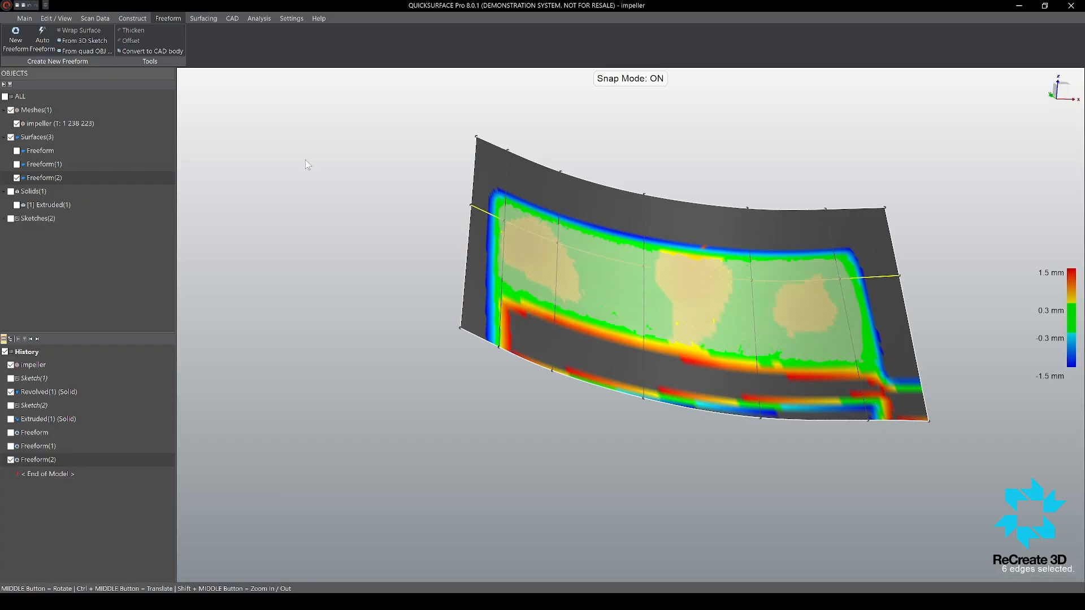
pyautogui.moveTo(703, 275); pyautogui.dragTo(730, 329)
pyautogui.press('s')
pyautogui.doubleClick(725, 337)
pyautogui.click(952, 327)
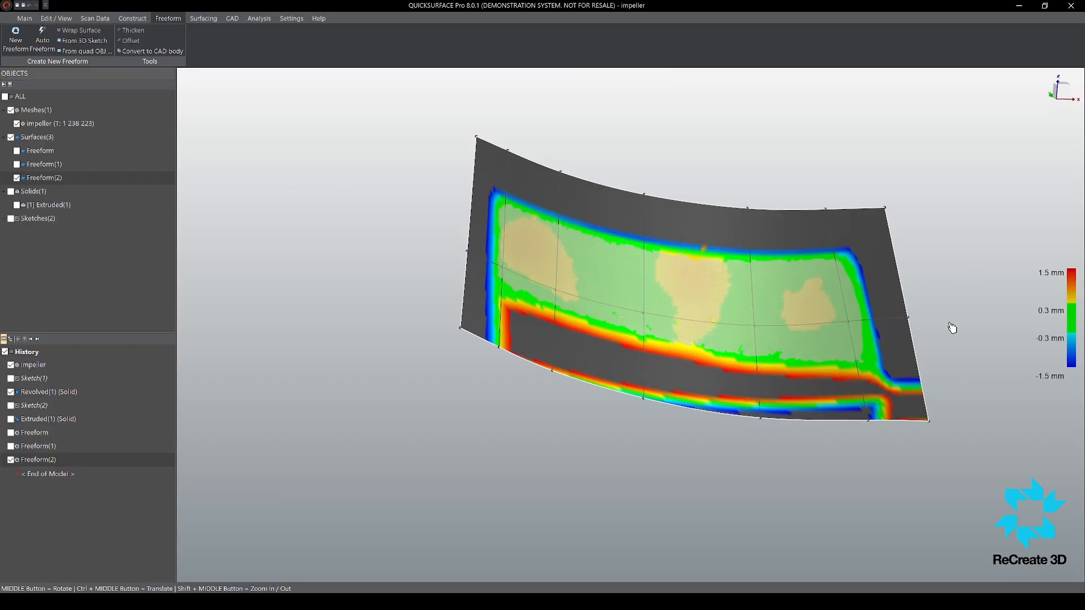
# Step: Turn off snapping and move the upper boundary point and midline points near the rim end along their local normals
pyautogui.moveTo(951, 327); pyautogui.dragTo(853, 334, button='middle')
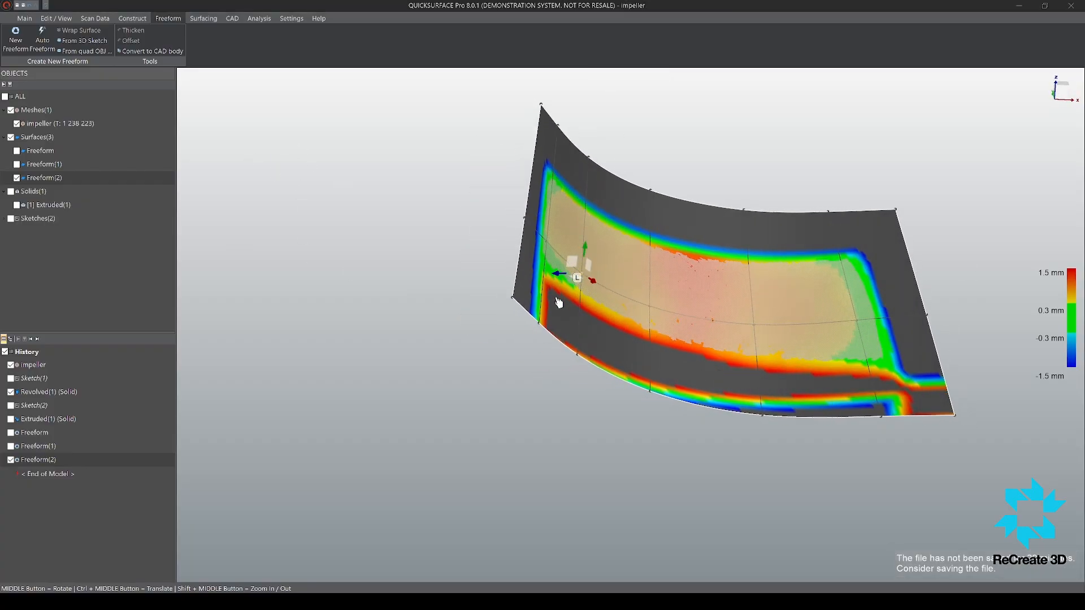
pyautogui.scroll(4, 559, 300)
pyautogui.scroll(-5, 633, 147)
pyautogui.scroll(2, 641, 116)
pyautogui.click(623, 87)
pyautogui.click(622, 87)
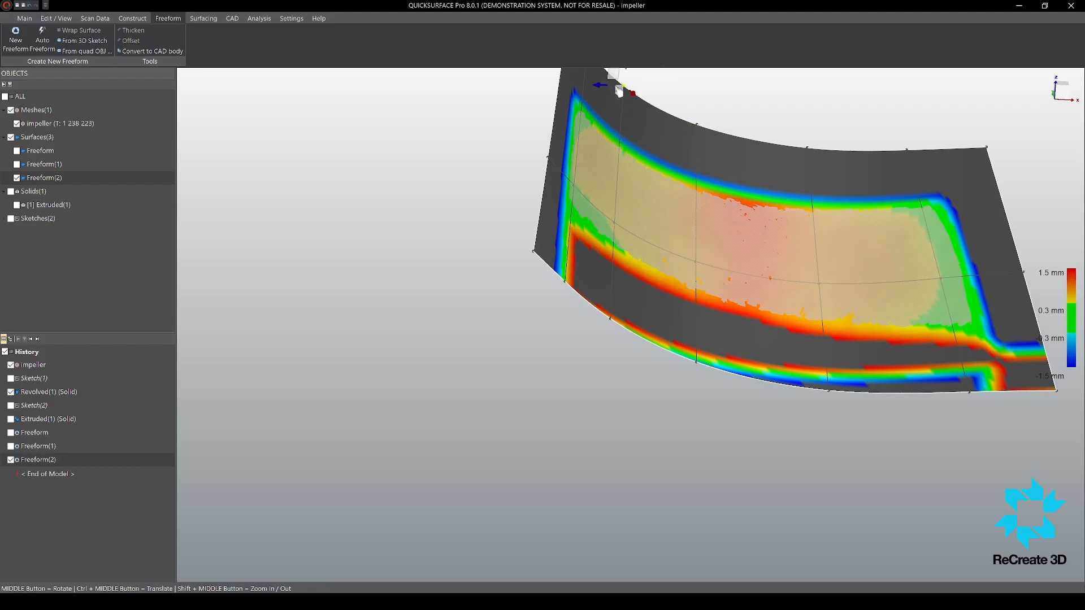
pyautogui.moveTo(601, 88); pyautogui.dragTo(595, 89)
pyautogui.click(615, 225)
pyautogui.moveTo(596, 226); pyautogui.dragTo(589, 227)
pyautogui.click(696, 262)
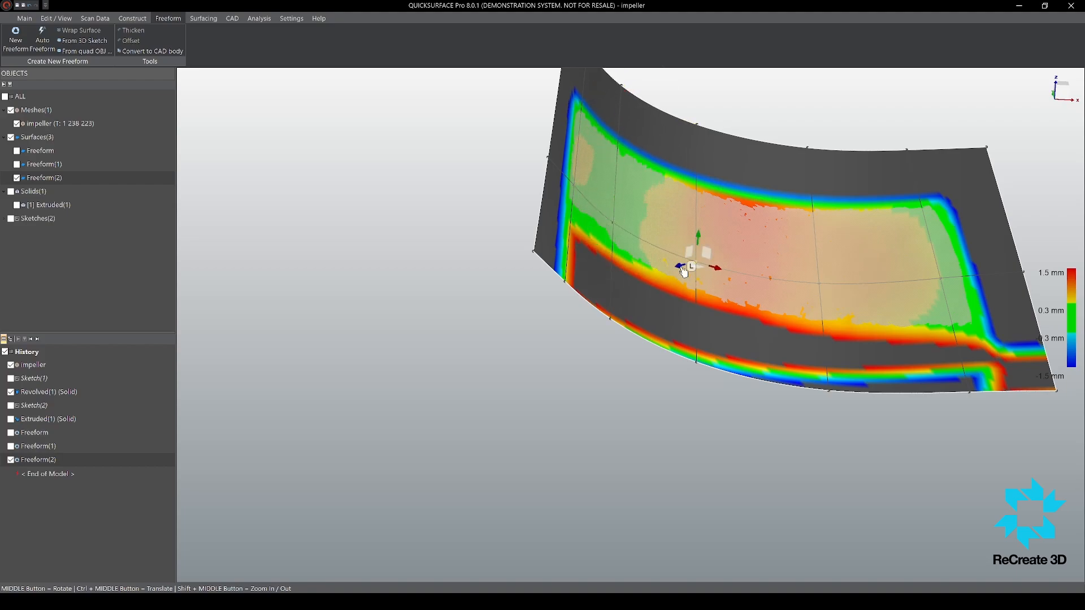
pyautogui.moveTo(681, 266); pyautogui.dragTo(675, 266)
pyautogui.moveTo(818, 310); pyautogui.dragTo(817, 308)
pyautogui.click(352, 166)
# Step: Enable snap mode and snap the five inner midline points onto the scan
pyautogui.press('s')
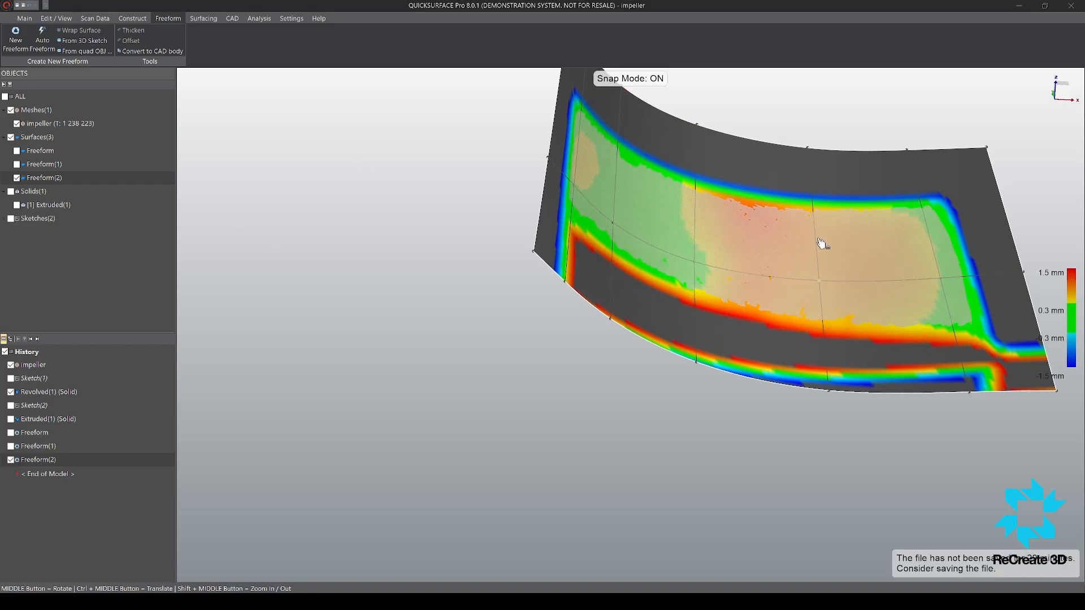
pyautogui.click(818, 282)
pyautogui.click(940, 278)
pyautogui.click(695, 263)
pyautogui.click(613, 224)
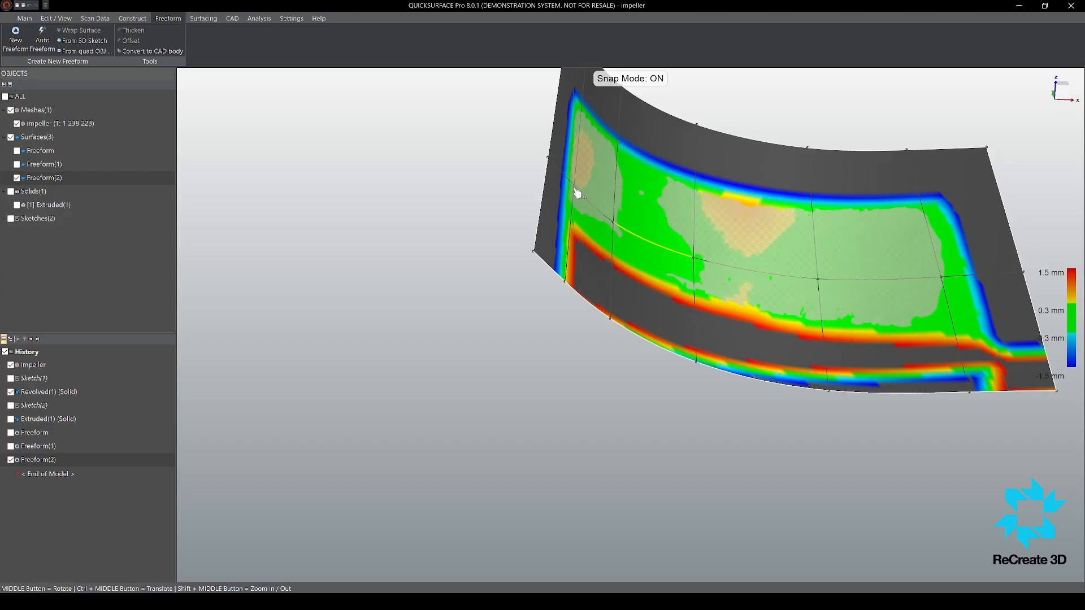
pyautogui.click(573, 189)
# Step: Turn snap mode off and adjust the middle points of the extended upper boundary to refine the fit
pyautogui.moveTo(650, 229); pyautogui.dragTo(710, 161, button='middle')
pyautogui.press('s')
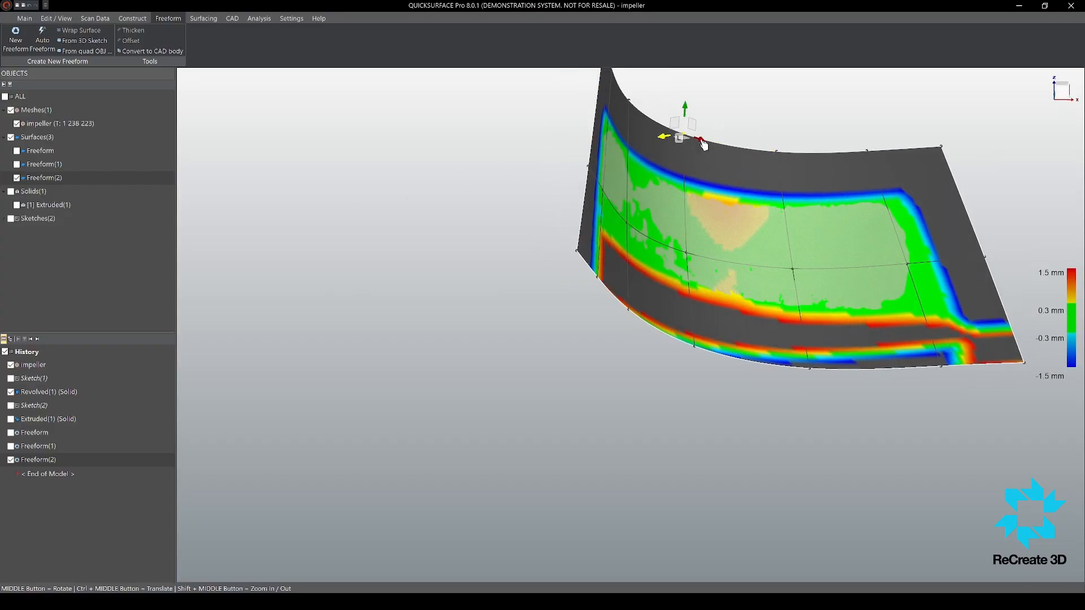
pyautogui.click(777, 151)
pyautogui.moveTo(777, 152)
pyautogui.mouseDown(button='middle')
pyautogui.moveTo(501, 279)
pyautogui.moveTo(772, 149)
pyautogui.mouseUp(button='middle')
pyautogui.click(783, 105)
pyautogui.moveTo(772, 112); pyautogui.dragTo(777, 118)
pyautogui.moveTo(813, 170); pyautogui.dragTo(869, 261, button='middle')
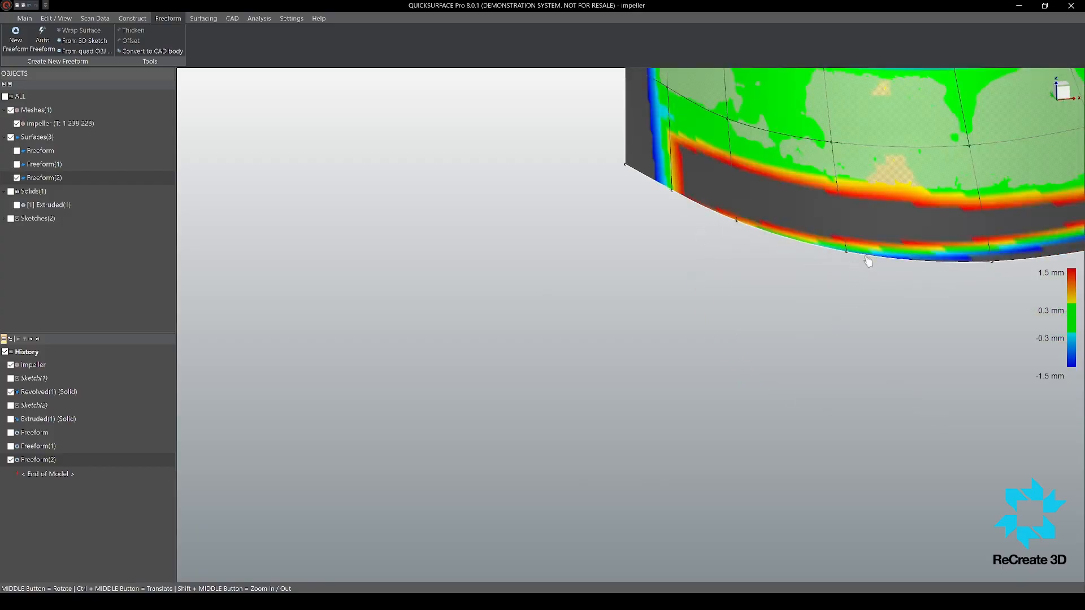
# Step: Fine-tune the middle point of the extended lower boundary to reduce the deviation
pyautogui.scroll(-3, 915, 269)
pyautogui.click(834, 272)
pyautogui.scroll(3, 833, 277)
pyautogui.moveTo(845, 265); pyautogui.dragTo(843, 271)
pyautogui.moveTo(836, 265); pyautogui.dragTo(758, 162, button='middle')
# Step: Finish editing the freeform surface and bring the full impeller scan back into view around it
pyautogui.scroll(-6, 791, 186)
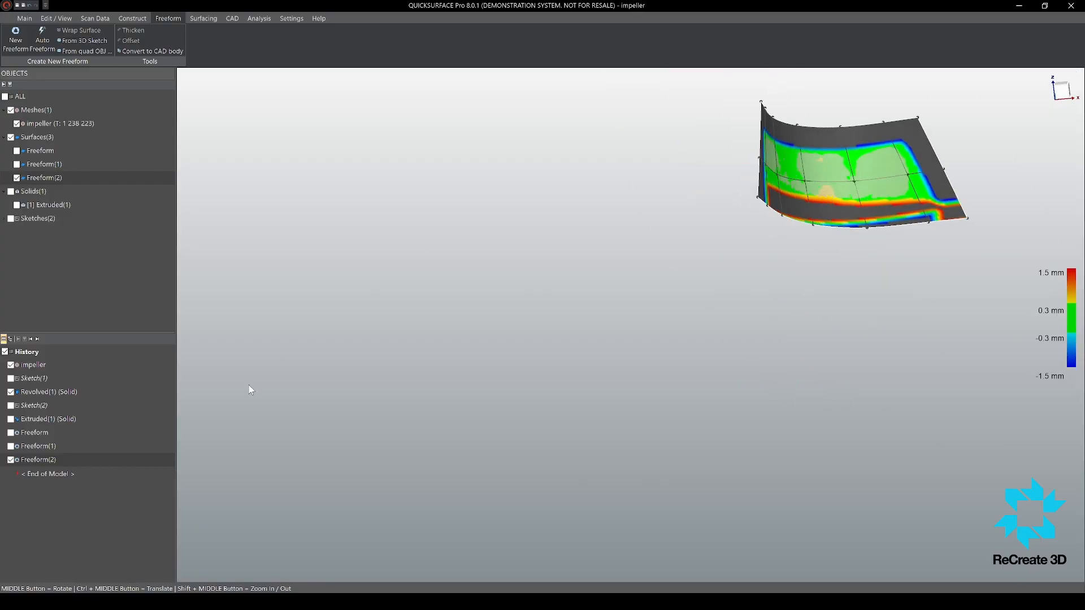
pyautogui.click(249, 386)
pyautogui.moveTo(542, 294); pyautogui.dragTo(526, 249, button='middle')
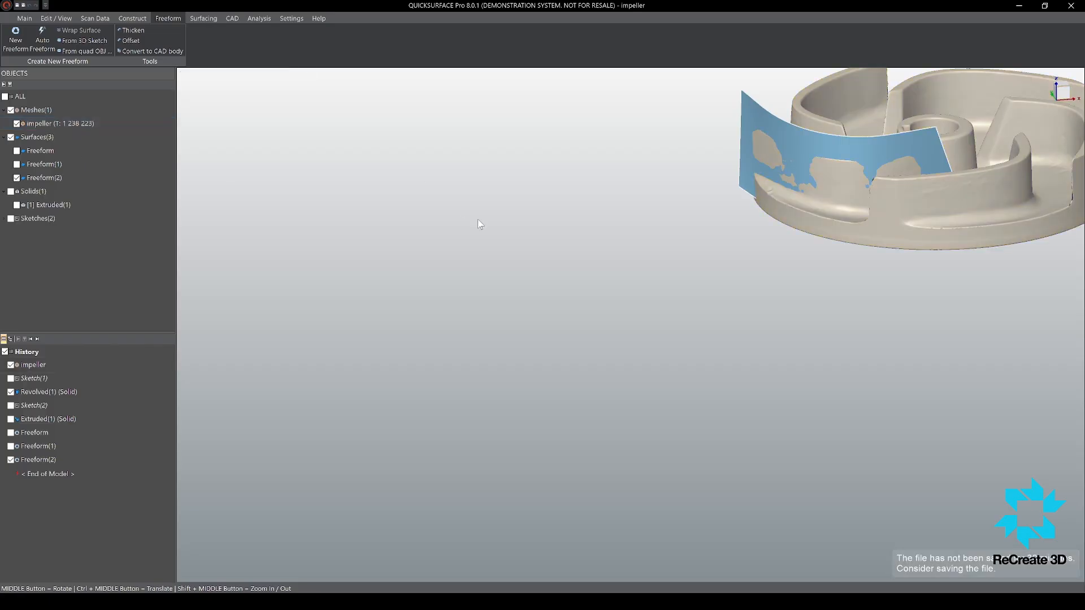
pyautogui.scroll(-3, 479, 225)
pyautogui.scroll(8, 748, 164)
pyautogui.moveTo(639, 268); pyautogui.dragTo(720, 356, button='middle')
pyautogui.scroll(-3, 610, 259)
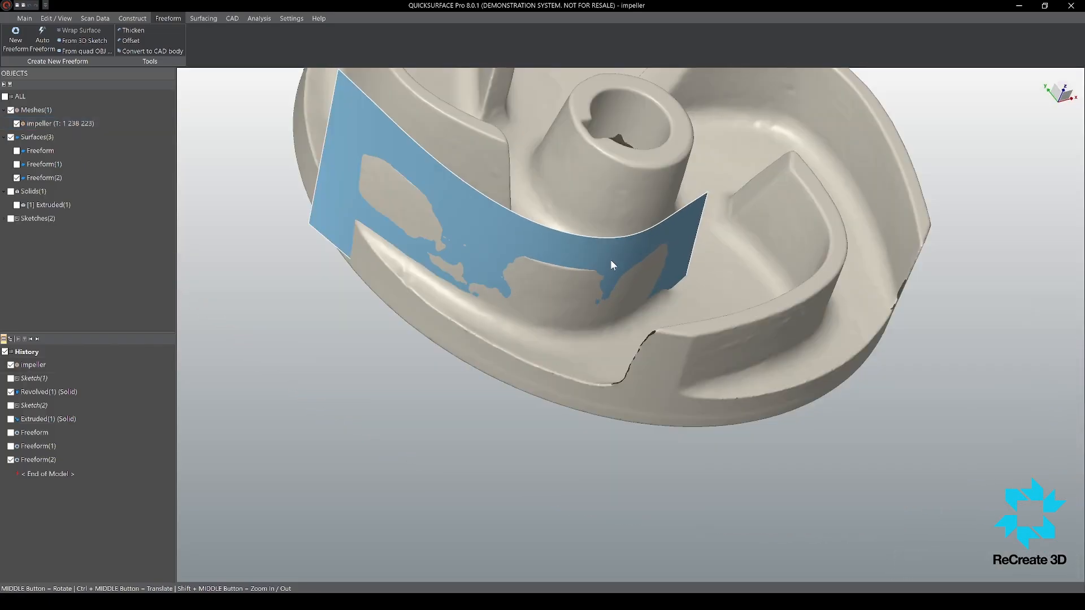
pyautogui.moveTo(609, 261); pyautogui.dragTo(541, 249, button='middle')
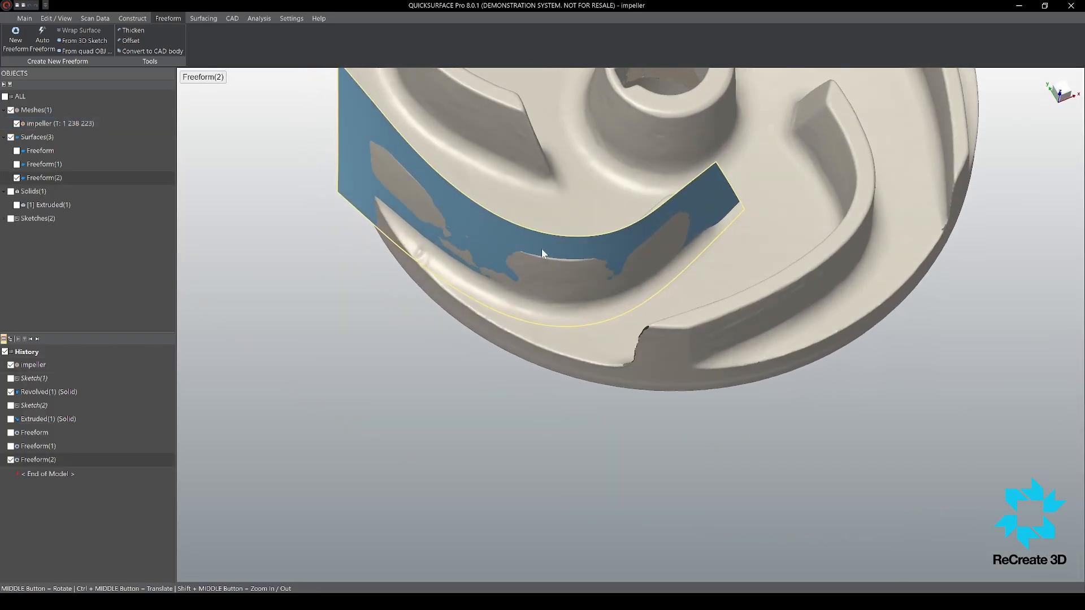
# Step: Reopen the freeform surface, shift the cross loop near the middle of the blade, and finish editing
pyautogui.doubleClick(547, 249)
pyautogui.scroll(4, 562, 264)
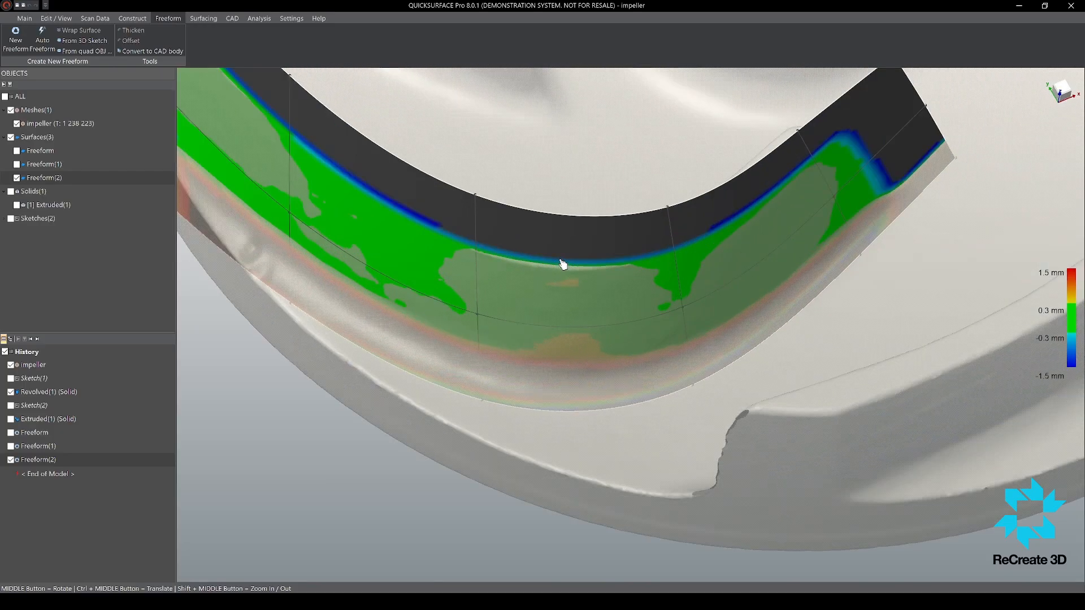
pyautogui.click(478, 284)
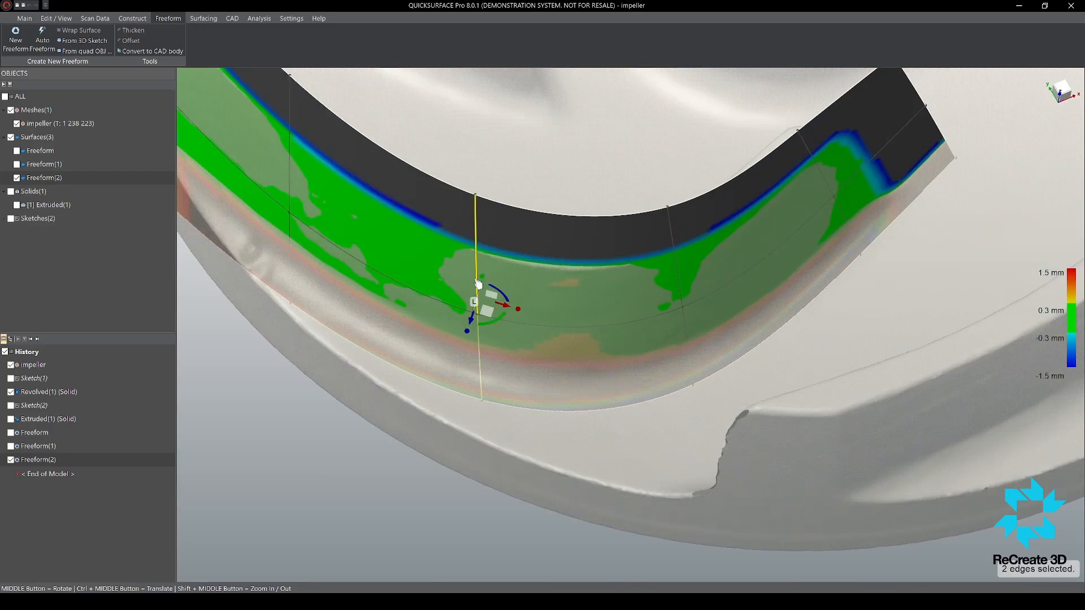
pyautogui.moveTo(479, 278); pyautogui.dragTo(495, 288)
pyautogui.moveTo(495, 289); pyautogui.dragTo(622, 316, button='middle')
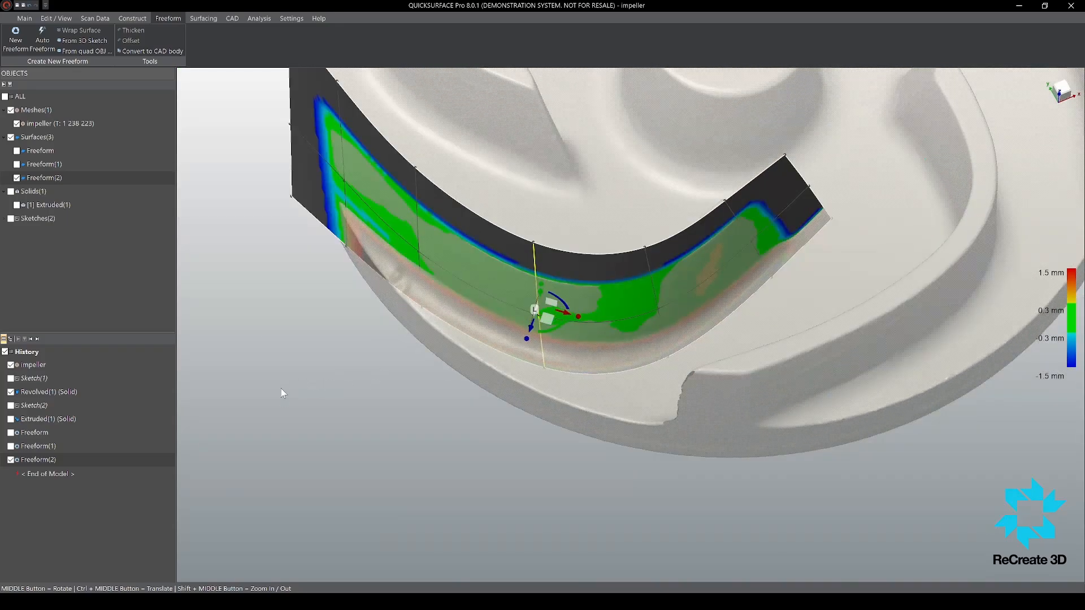
pyautogui.click(315, 405)
# Step: Extract a plane primitive from the flat end face at the blade's hub-side tip
pyautogui.scroll(-5, 601, 334)
pyautogui.scroll(6, 603, 324)
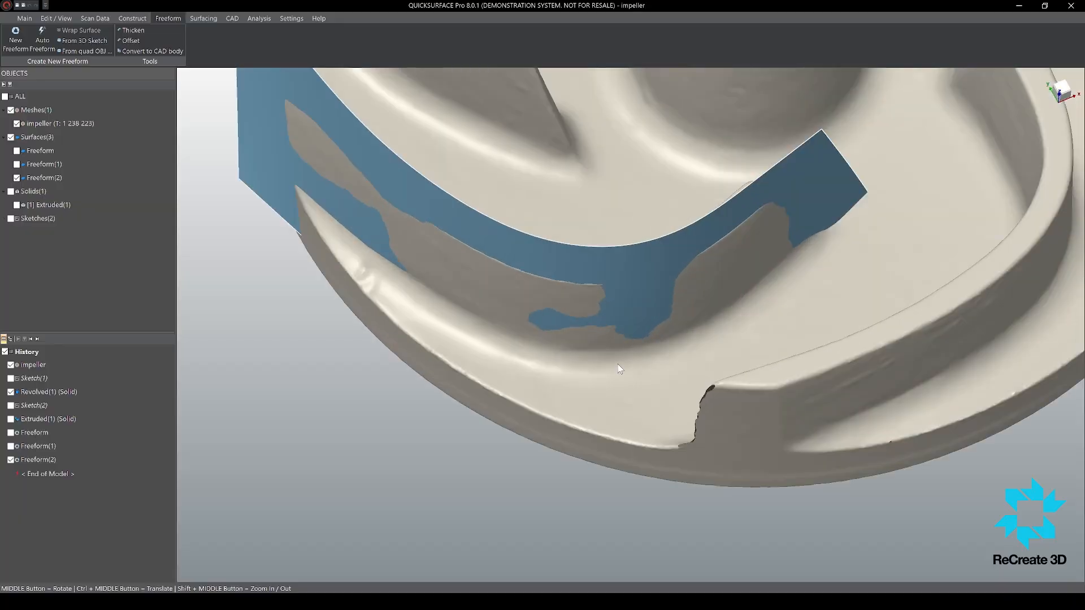
pyautogui.moveTo(639, 294); pyautogui.dragTo(727, 406, button='middle')
pyautogui.scroll(3, 847, 153)
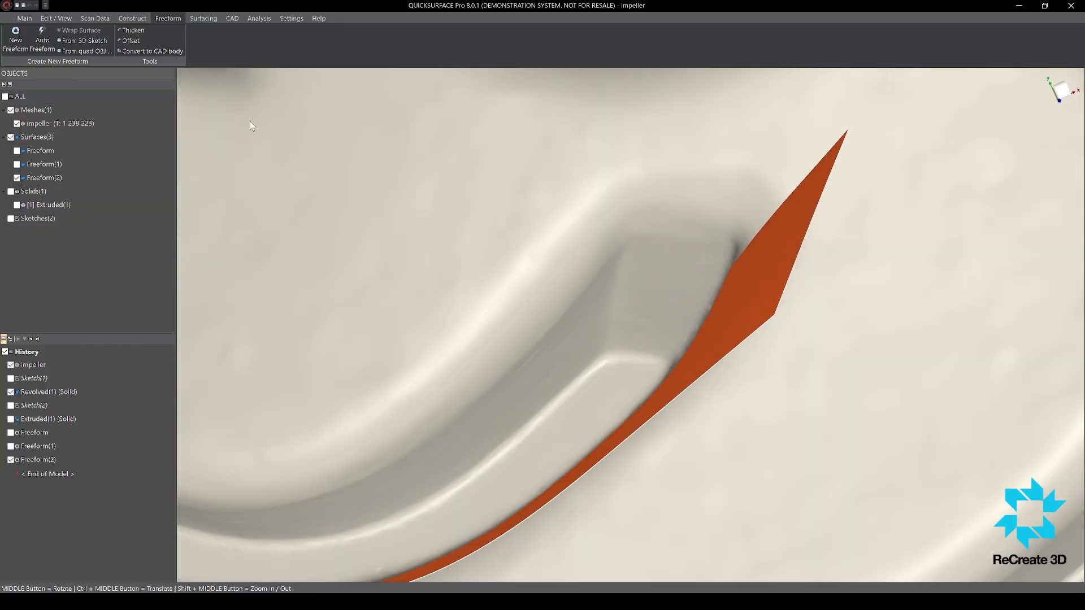
pyautogui.click(31, 19)
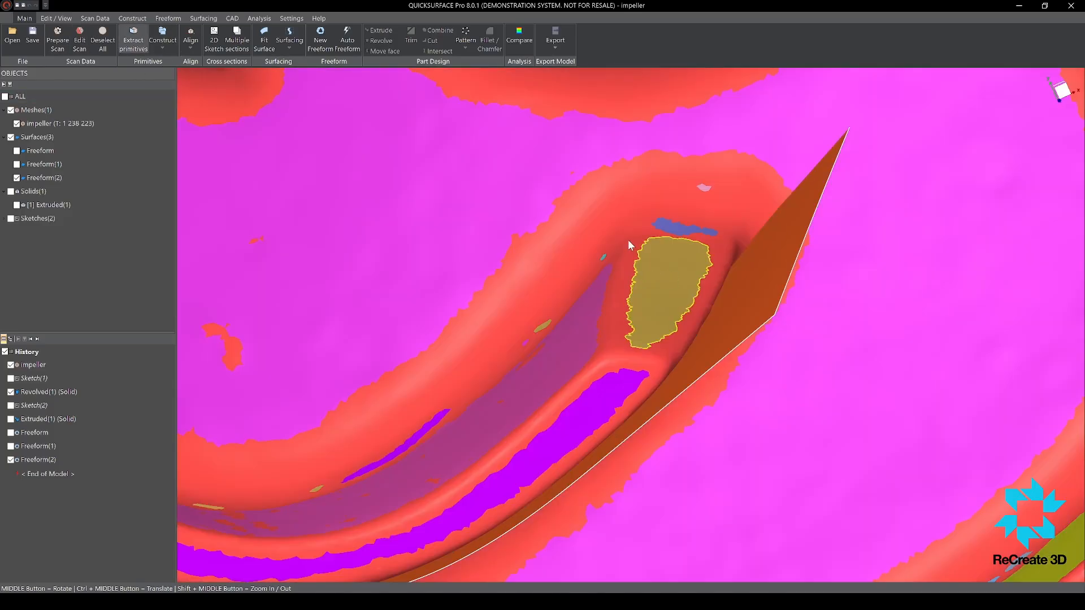
pyautogui.click(659, 280)
pyautogui.moveTo(673, 303); pyautogui.dragTo(315, 302, button='middle')
pyautogui.scroll(-5, 638, 253)
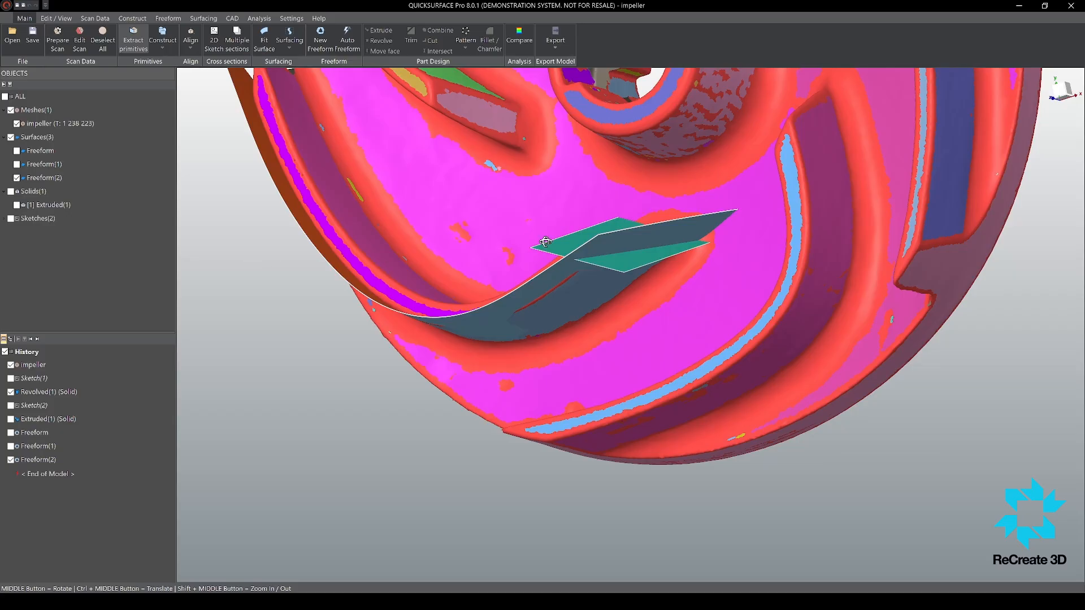
pyautogui.moveTo(546, 241); pyautogui.dragTo(290, 175, button='middle')
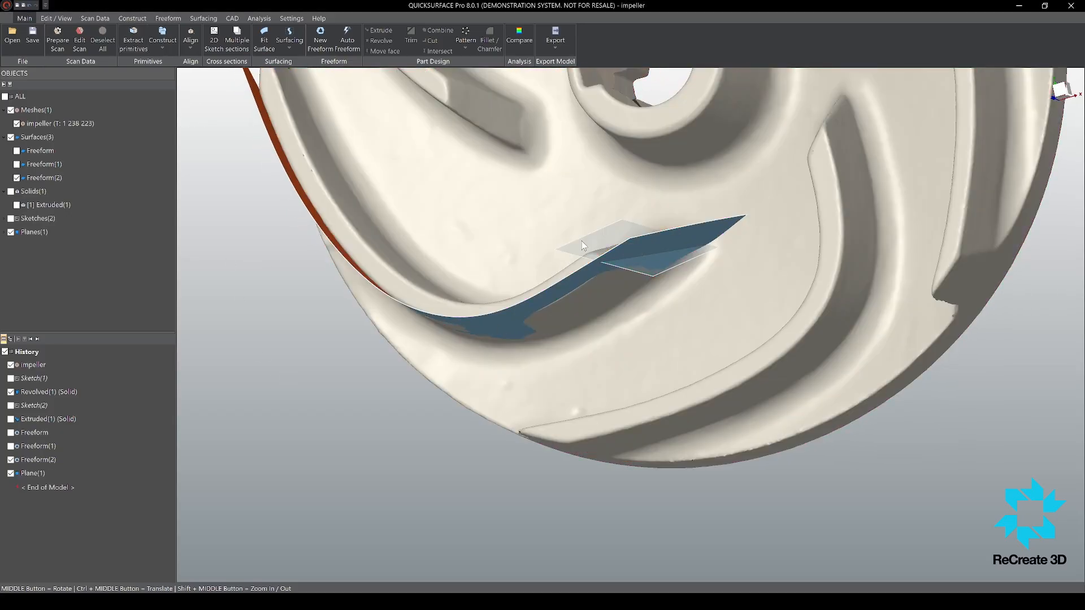
pyautogui.click(582, 241)
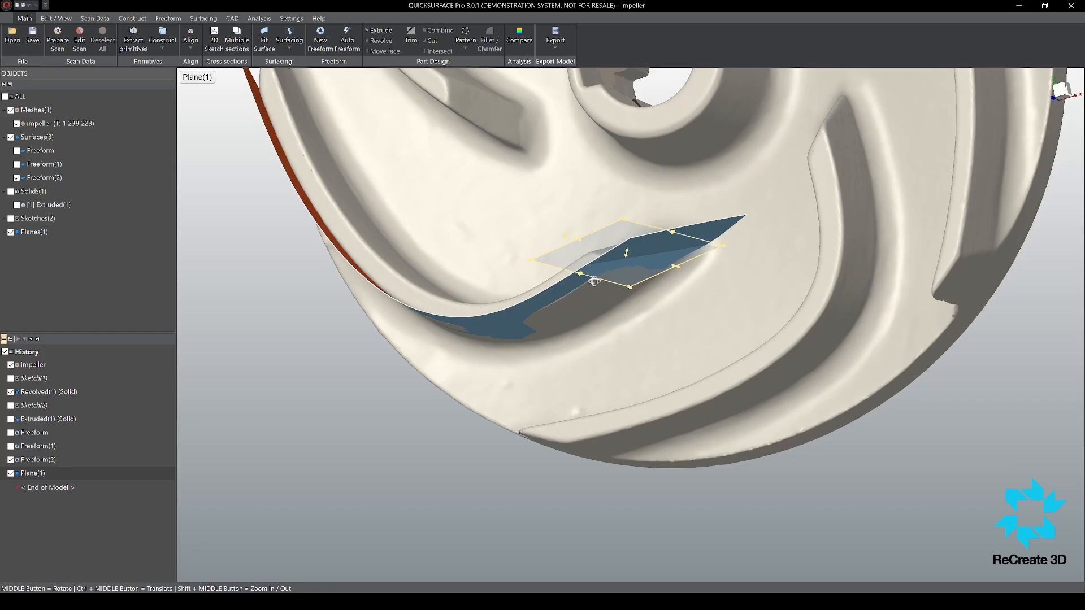
# Step: Enlarge the plane at the blade's hub-side end so that it extends past both blade faces
pyautogui.moveTo(593, 281); pyautogui.dragTo(399, 212, button='middle')
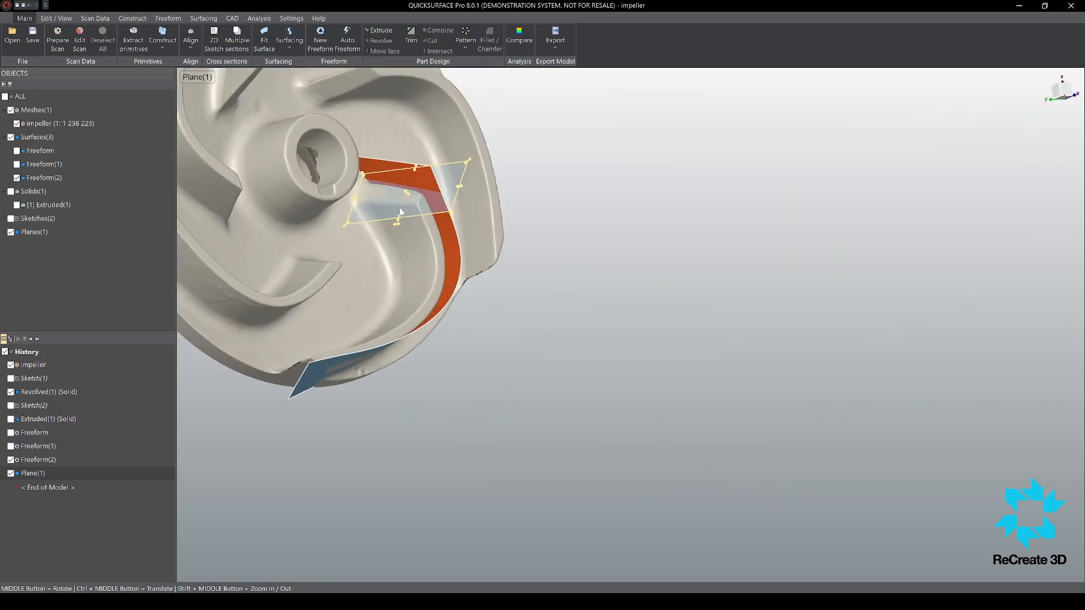
pyautogui.scroll(3, 400, 212)
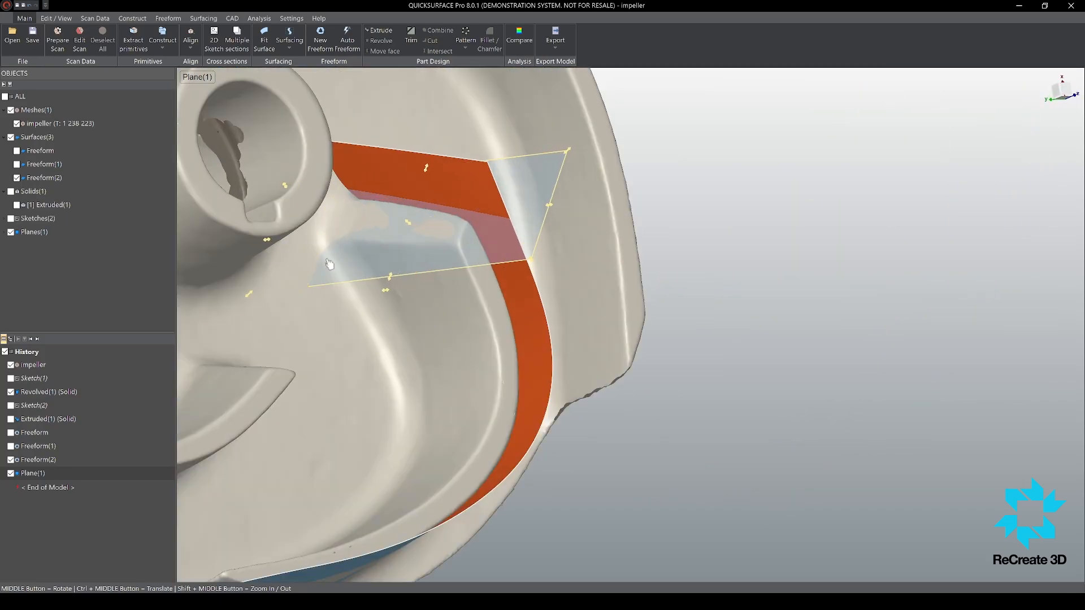
pyautogui.moveTo(393, 279); pyautogui.dragTo(388, 294)
pyautogui.moveTo(486, 226); pyautogui.dragTo(508, 226, button='middle')
pyautogui.scroll(-3, 524, 232)
pyautogui.click(744, 262)
pyautogui.scroll(-5, 682, 312)
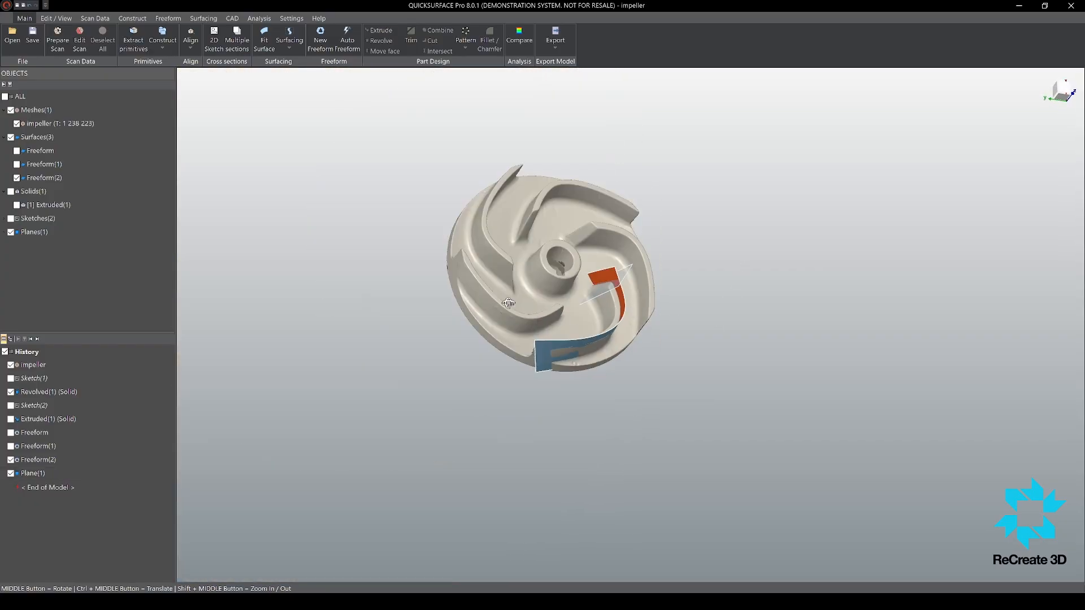
# Step: Show the Freeform and Freeform(1) surfaces together with Freeform(2) and the end plane
pyautogui.moveTo(509, 311); pyautogui.dragTo(447, 271, button='middle')
pyautogui.scroll(2, 444, 271)
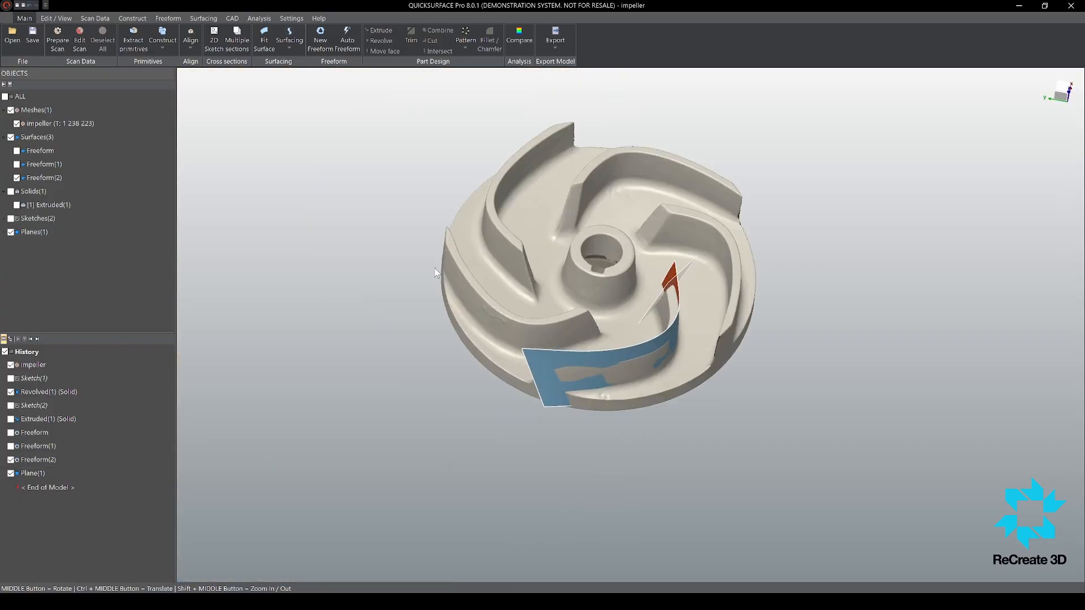
pyautogui.click(17, 164)
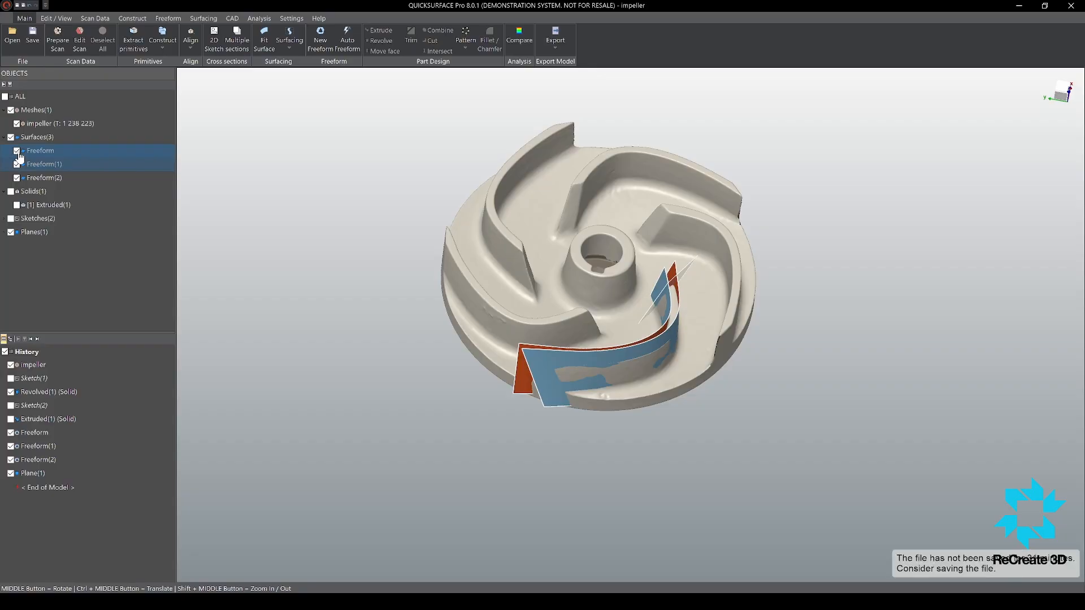
# Step: Examine how the blade's freeform surfaces and the end plane extend past the scanned blade
pyautogui.moveTo(695, 469); pyautogui.dragTo(758, 288, button='middle')
pyautogui.scroll(5, 622, 316)
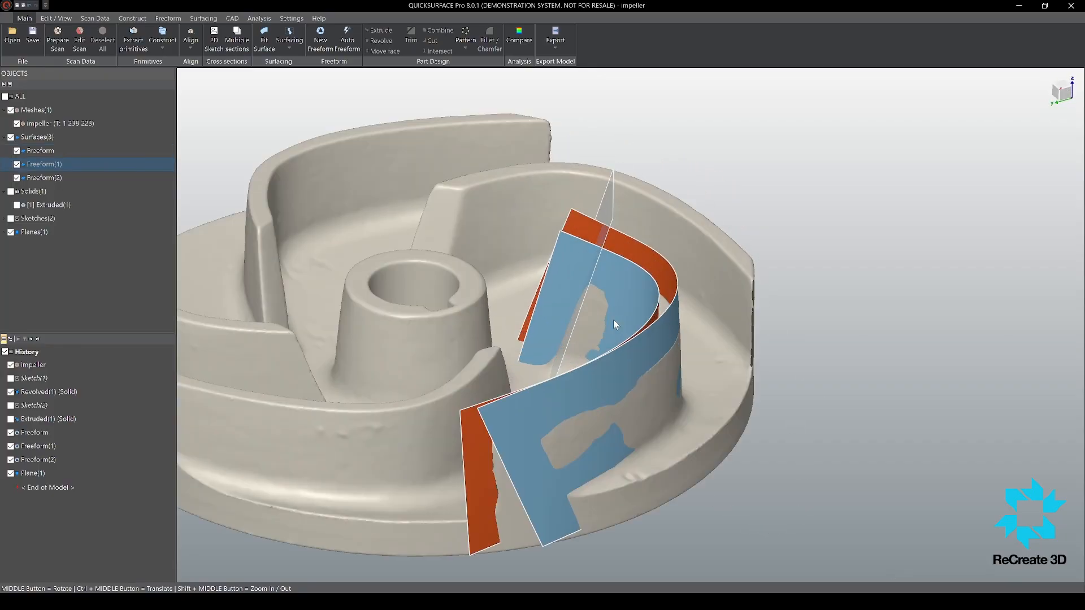
pyautogui.moveTo(612, 321); pyautogui.dragTo(575, 310, button='middle')
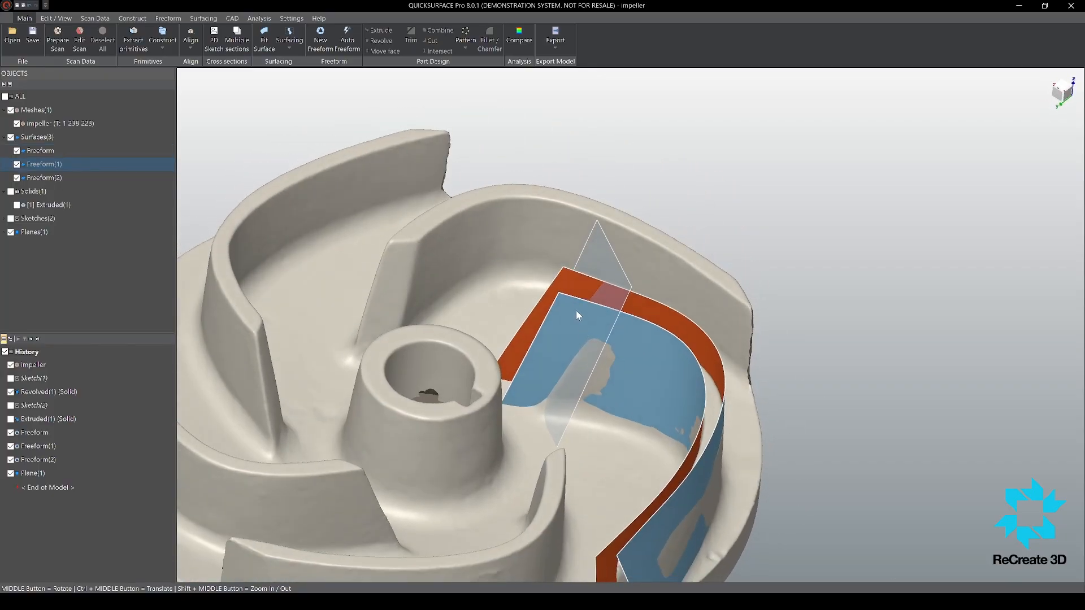
pyautogui.scroll(-3, 565, 279)
pyautogui.scroll(-3, 566, 278)
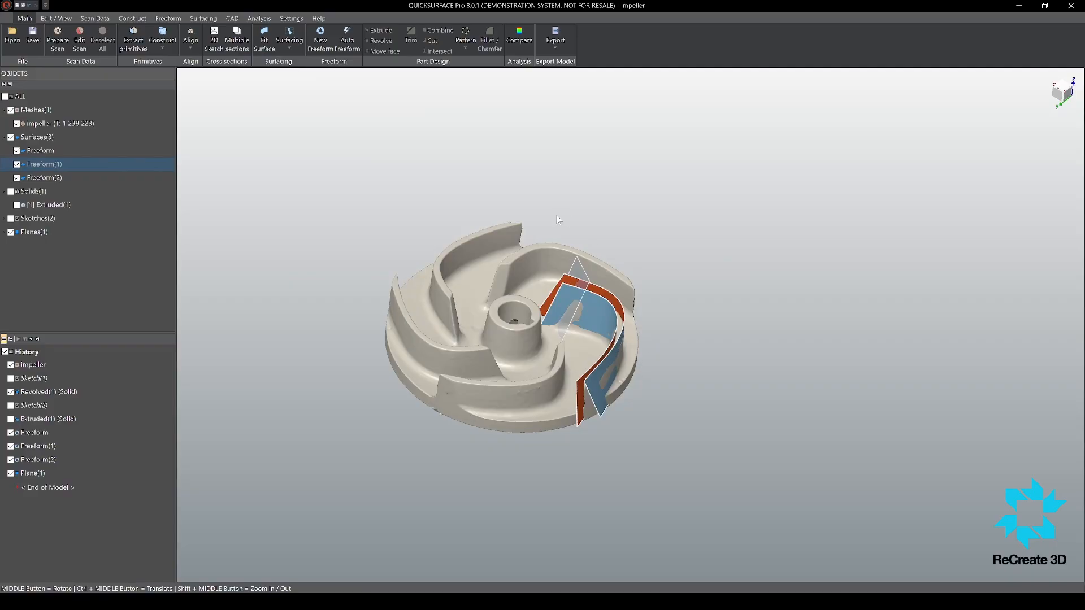
pyautogui.moveTo(620, 301); pyautogui.dragTo(582, 221, button='middle')
pyautogui.scroll(5, 554, 274)
pyautogui.moveTo(497, 254); pyautogui.dragTo(478, 270, button='middle')
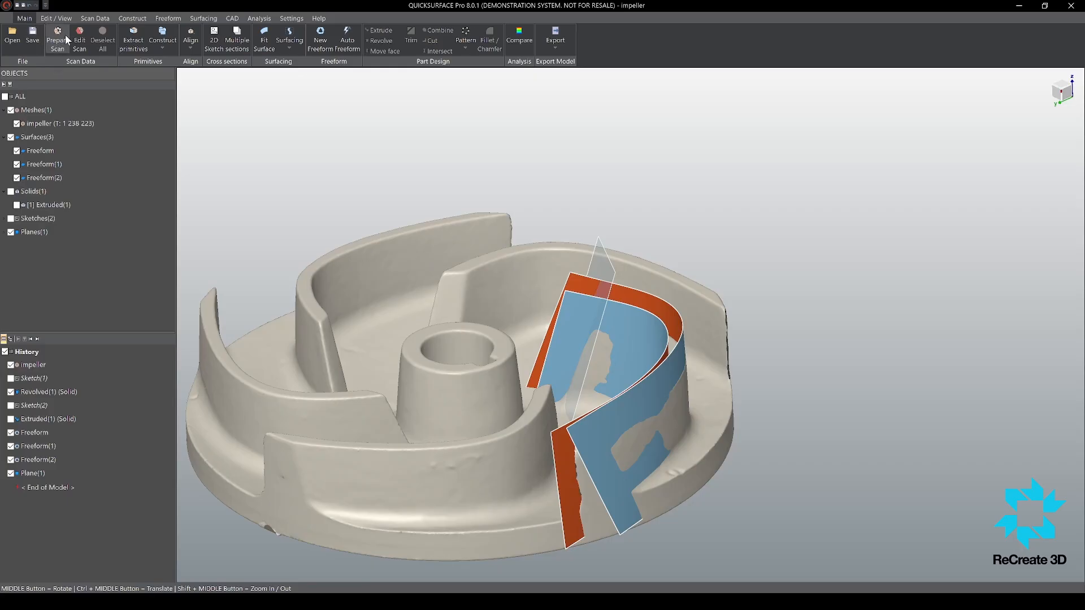
# Step: Extract one plane primitive from the flat top faces of several blades, and select the new plane
pyautogui.click(133, 40)
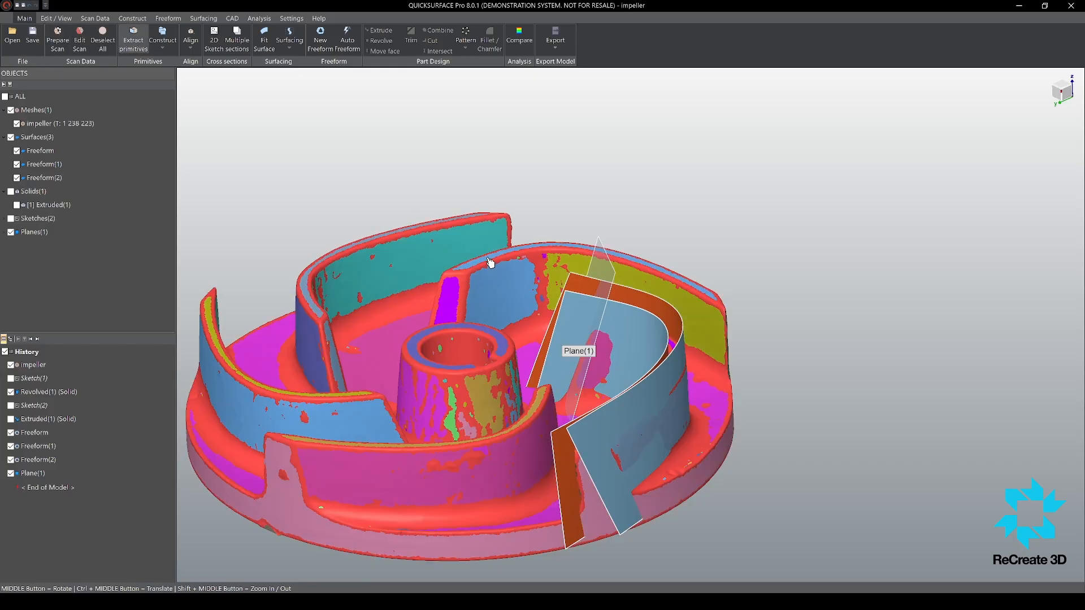
pyautogui.scroll(-6, 489, 259)
pyautogui.scroll(8, 465, 260)
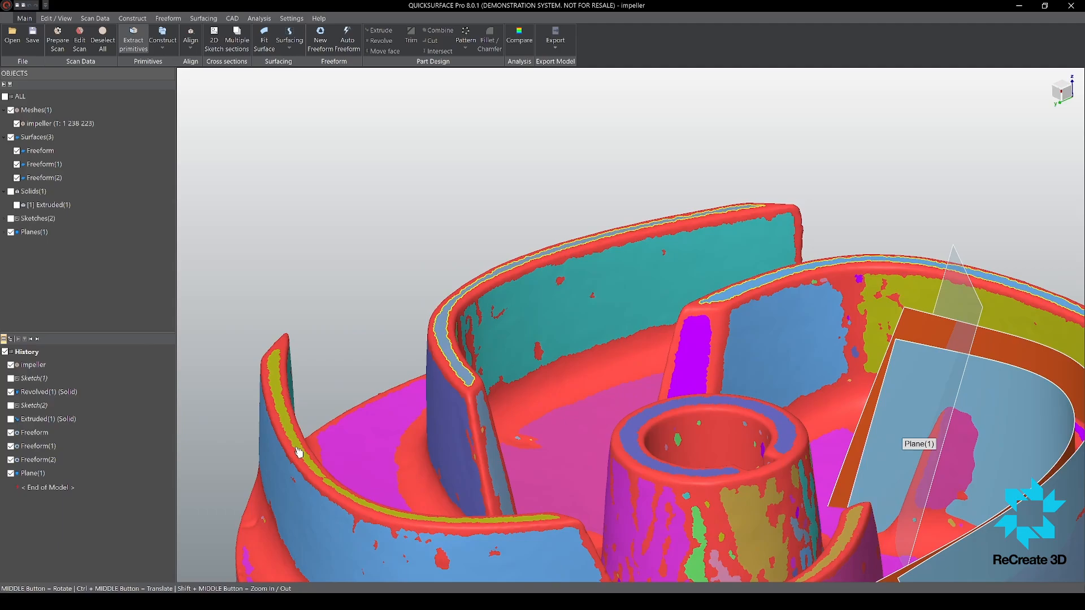
pyautogui.scroll(-5, 621, 452)
pyautogui.scroll(3, 633, 477)
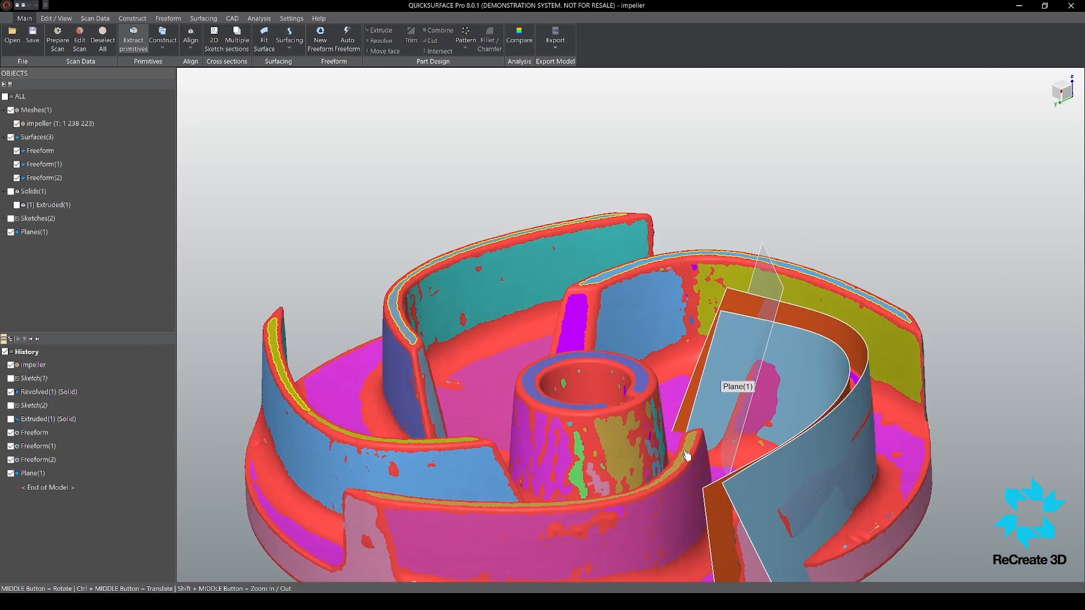
pyautogui.scroll(6, 837, 396)
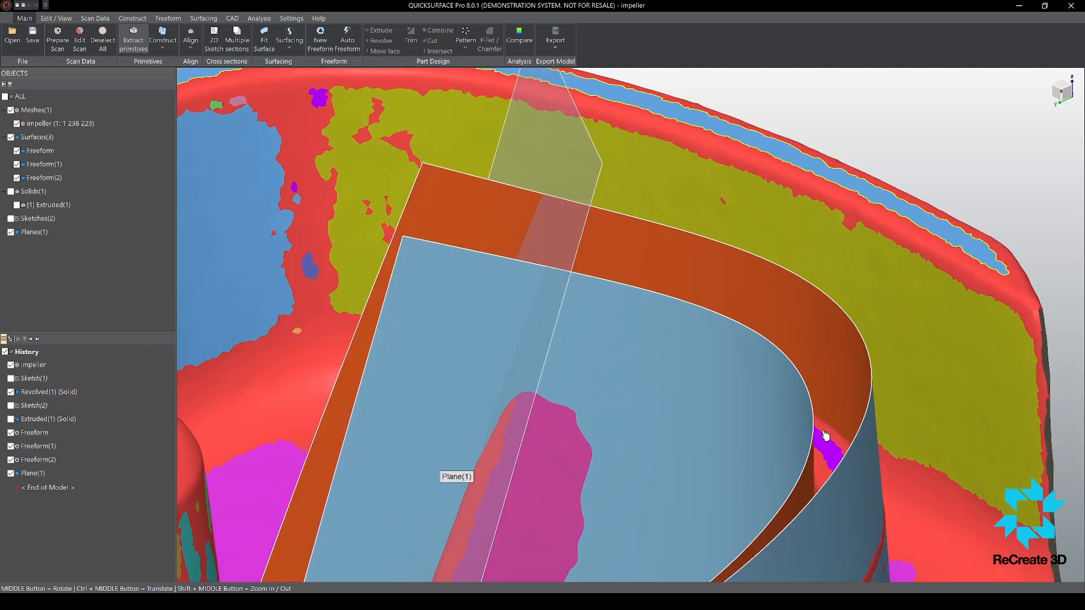
pyautogui.scroll(-8, 782, 405)
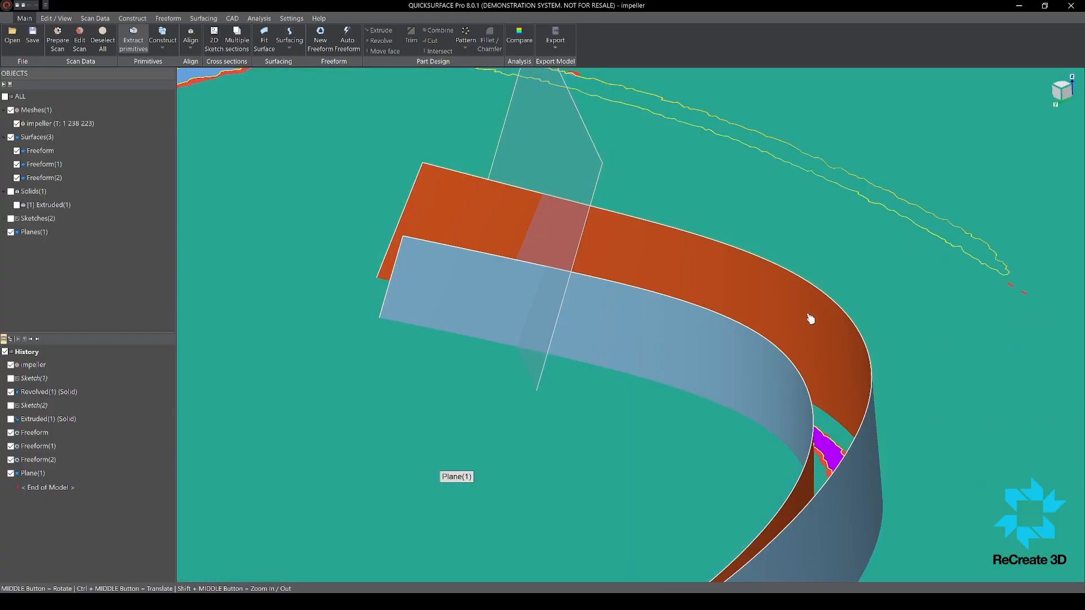
pyautogui.moveTo(774, 365); pyautogui.dragTo(734, 267, button='middle')
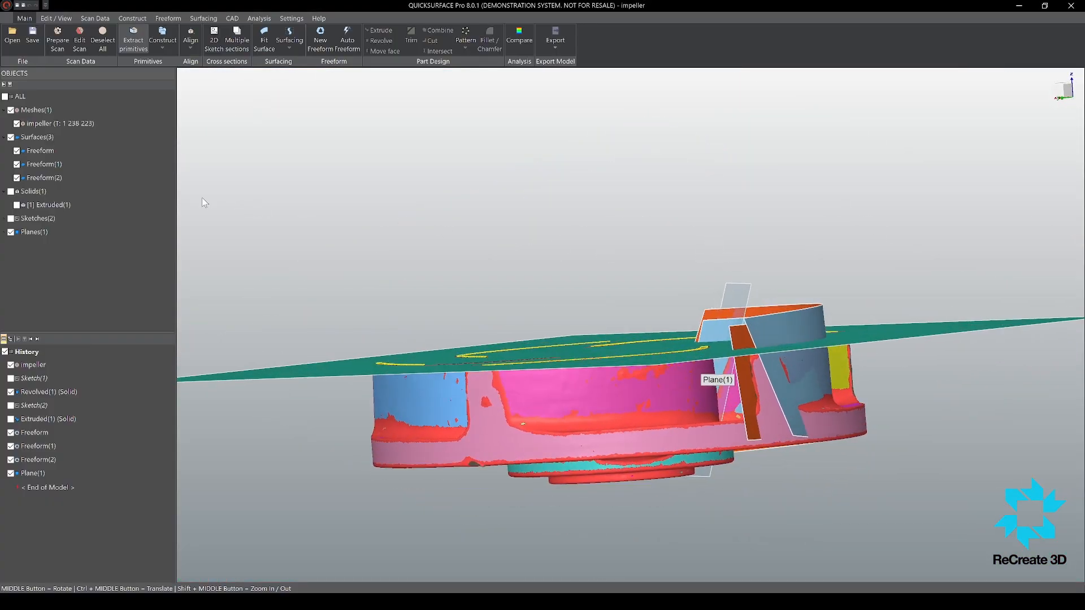
pyautogui.moveTo(608, 269); pyautogui.dragTo(646, 311, button='middle')
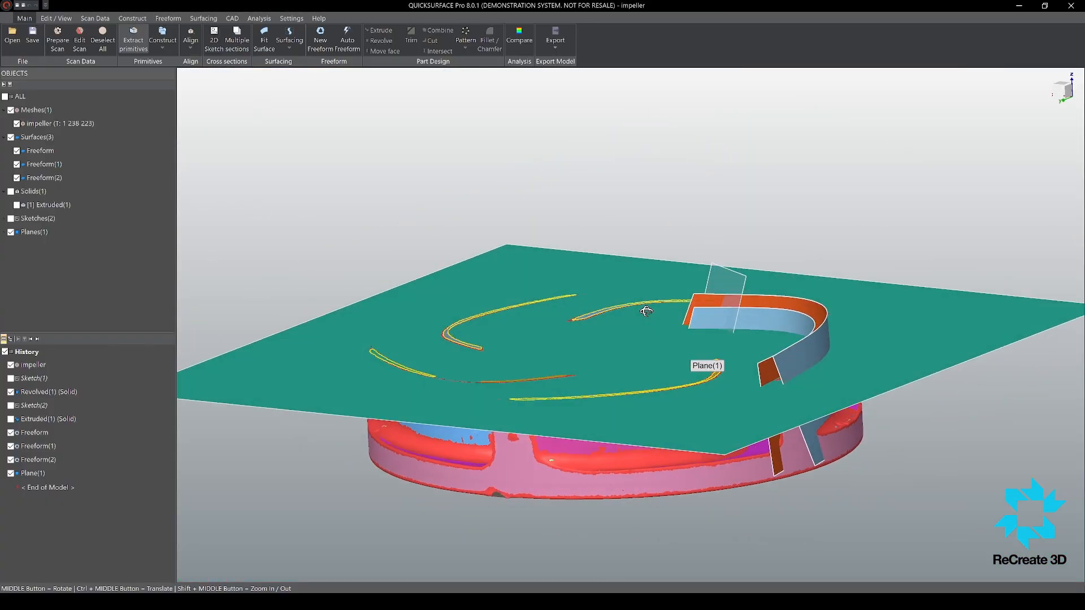
pyautogui.click(276, 378)
pyautogui.scroll(-5, 543, 376)
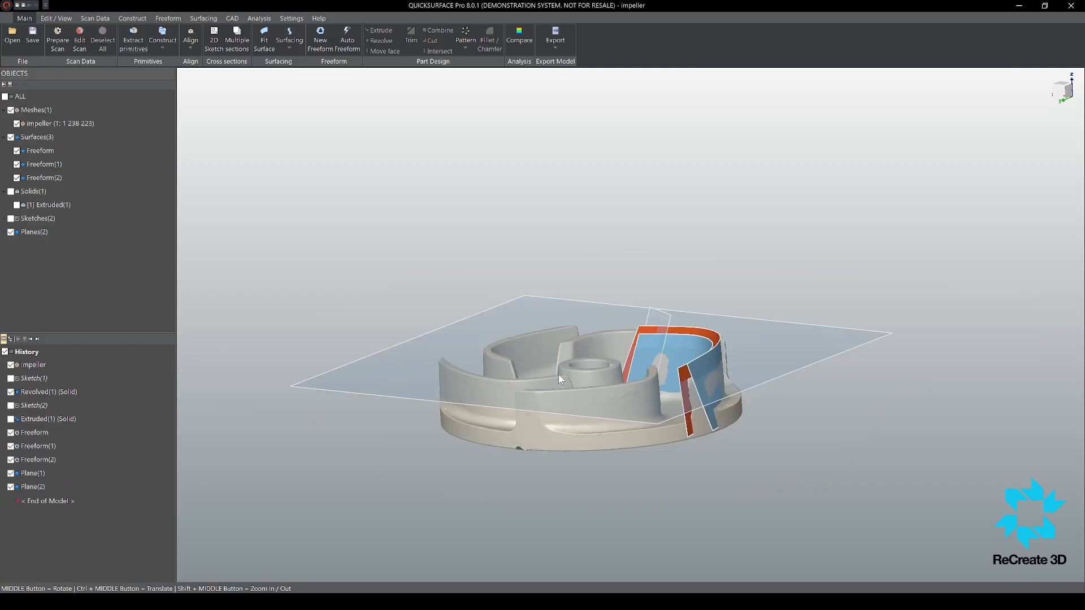
pyautogui.scroll(4, 670, 382)
pyautogui.click(811, 350)
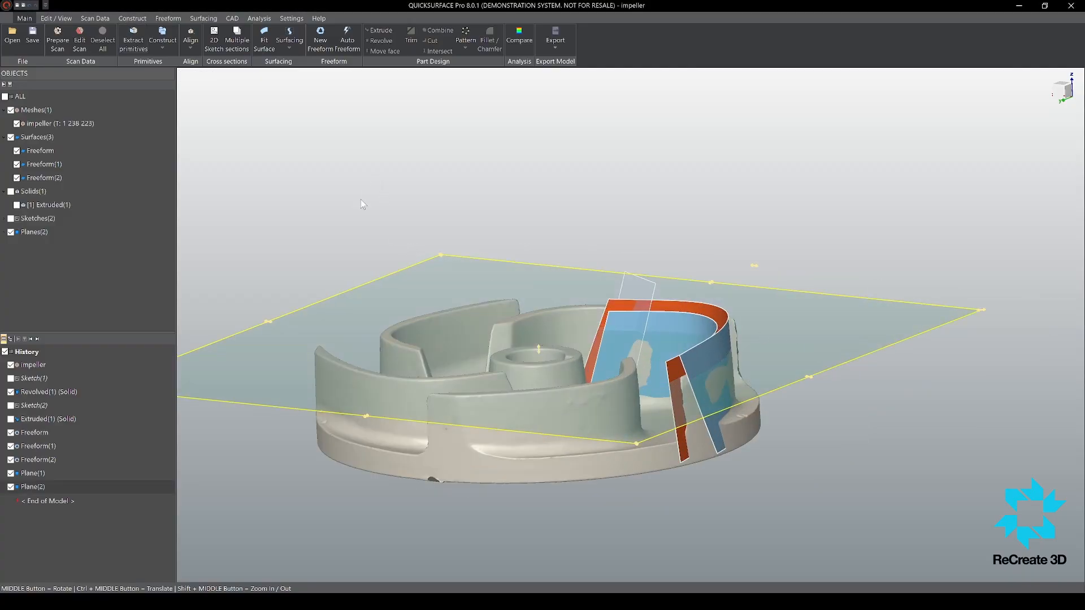
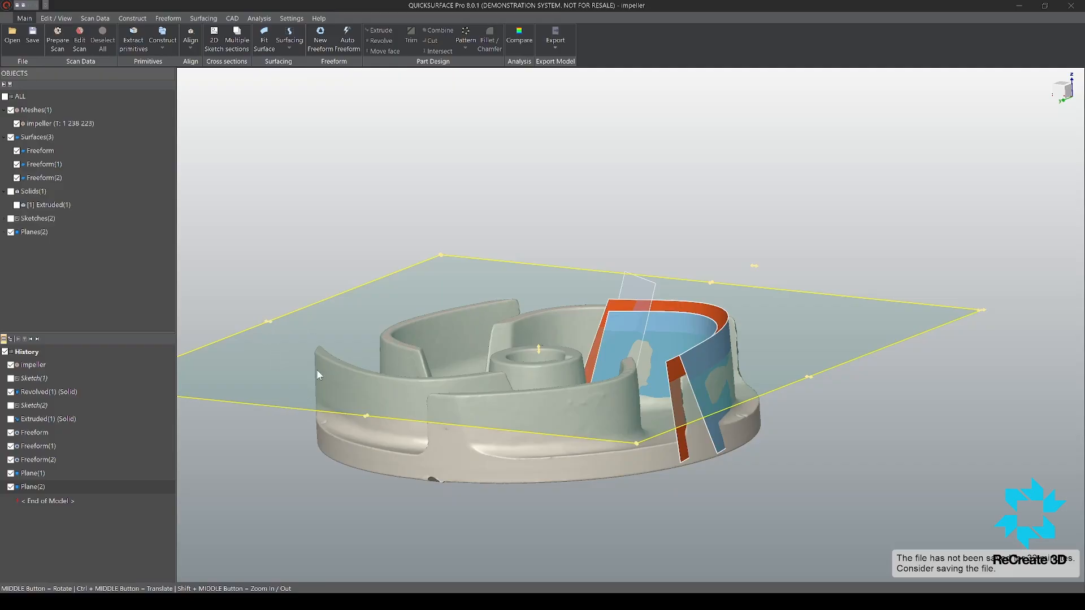
# Step: Try trimming Freeform(1), Freeform(2) and the two planes against each other, keeping only the pieces that enclose the blade
pyautogui.click(272, 425)
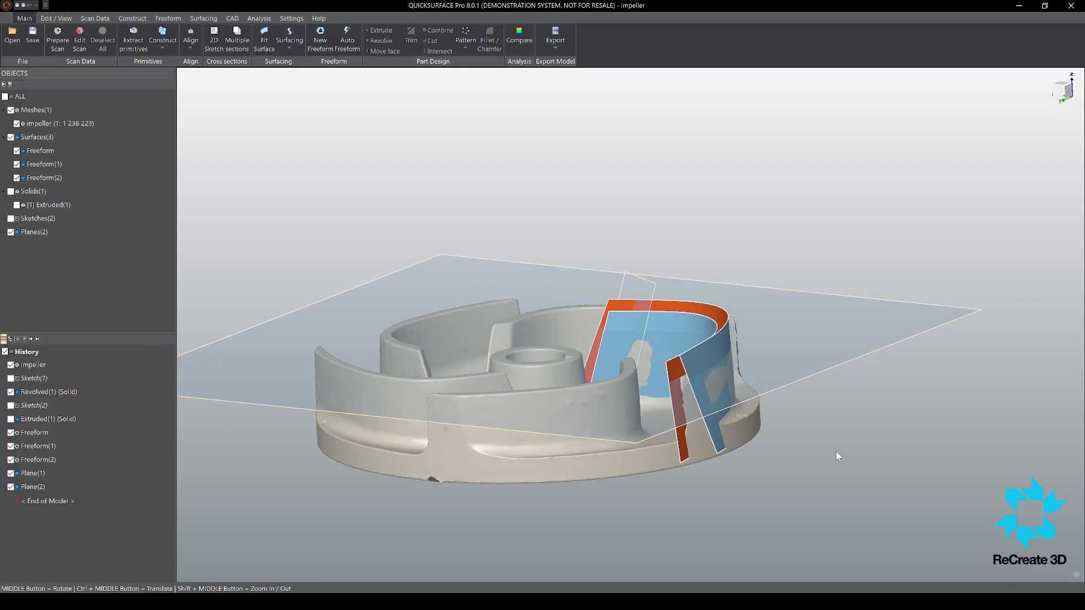
pyautogui.moveTo(807, 403); pyautogui.dragTo(808, 378, button='middle')
pyautogui.scroll(-3, 808, 378)
pyautogui.moveTo(341, 216); pyautogui.dragTo(872, 463)
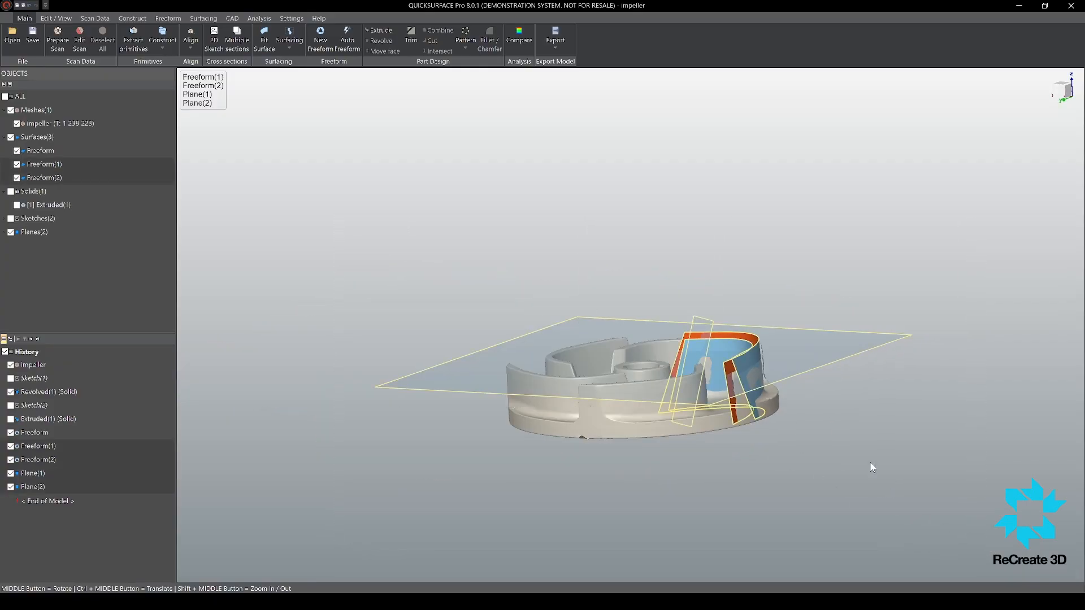
pyautogui.press('t')
pyautogui.scroll(3, 739, 351)
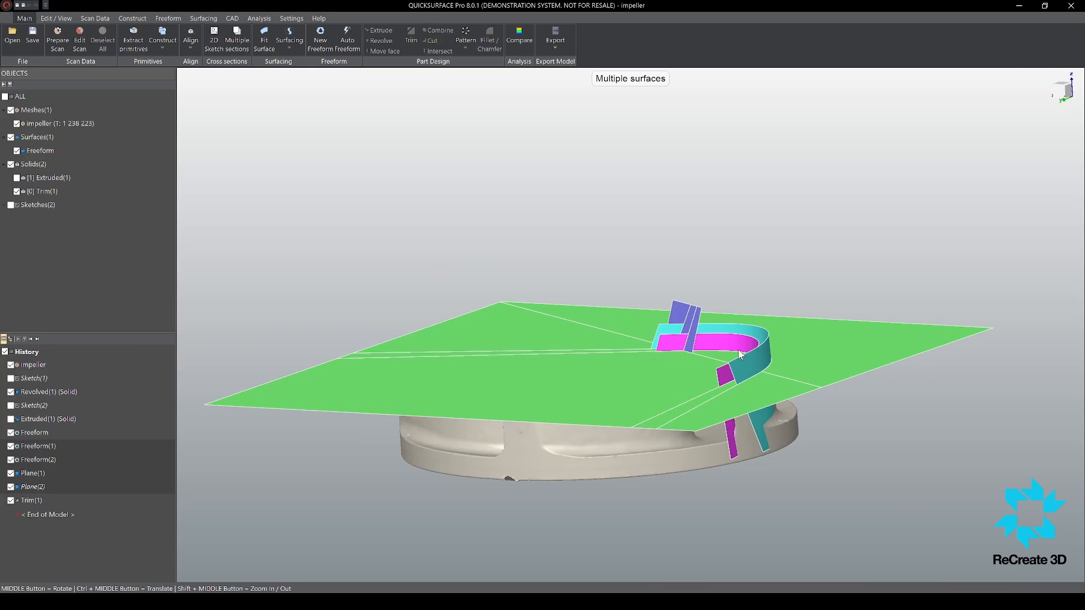
pyautogui.scroll(2, 731, 359)
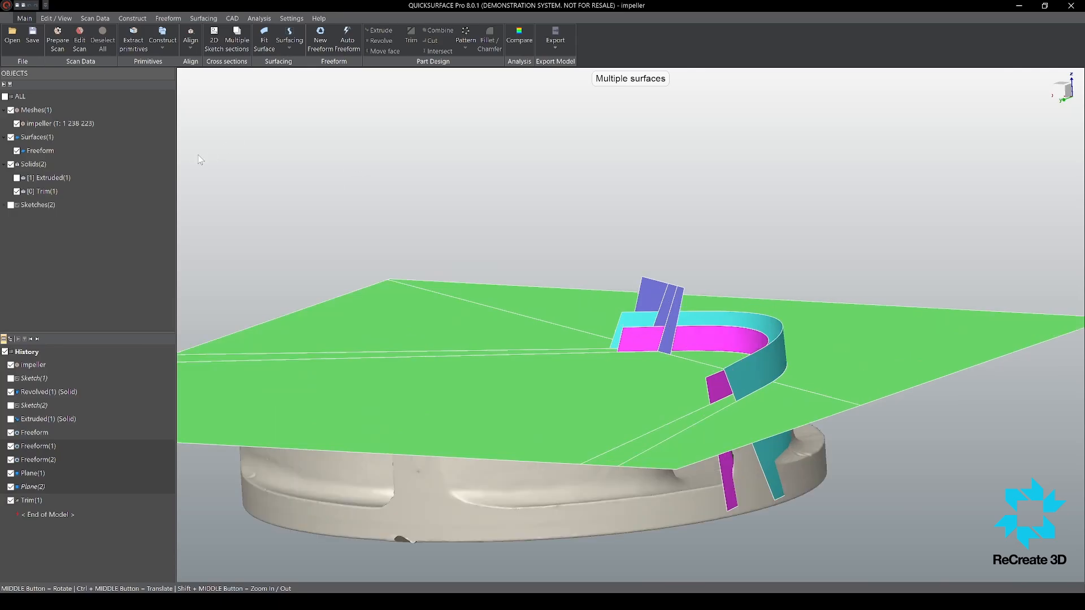
pyautogui.moveTo(807, 366); pyautogui.dragTo(854, 422, button='middle')
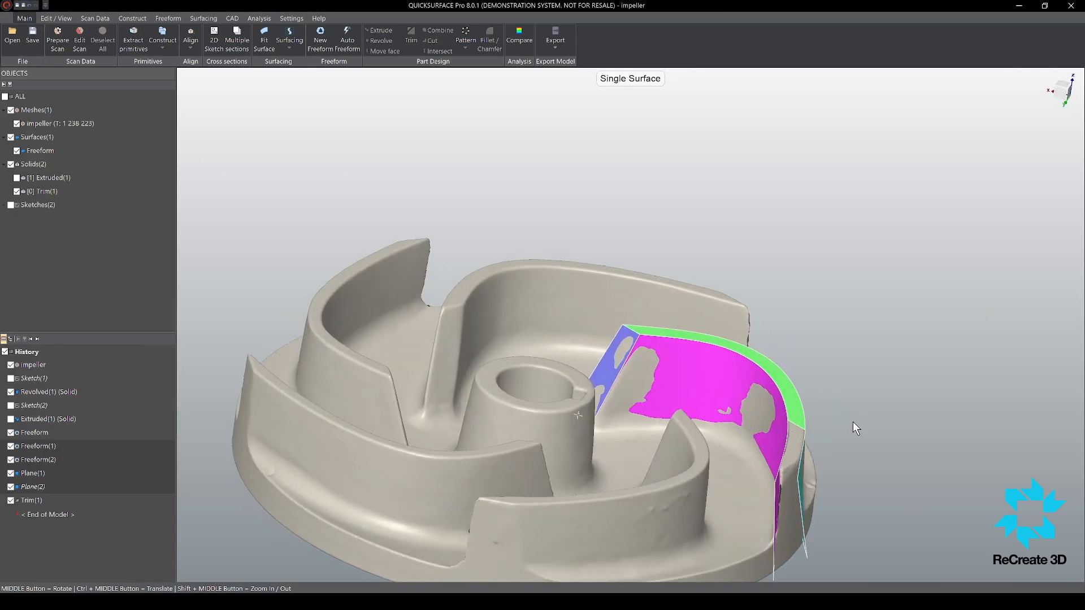
pyautogui.scroll(3, 784, 479)
pyautogui.scroll(-5, 779, 389)
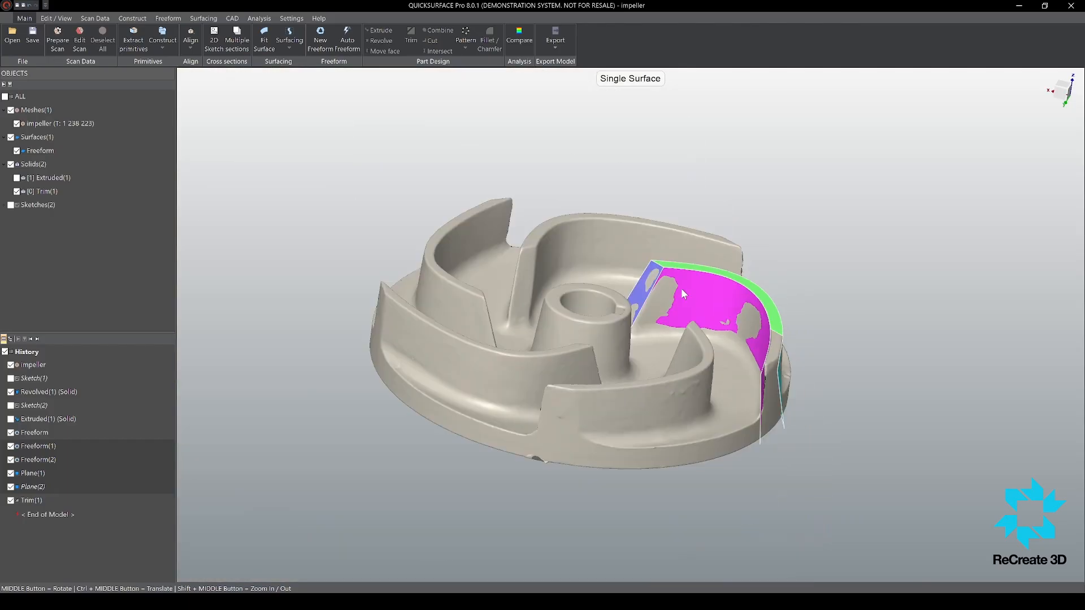
# Step: Undo the trial trim of the blade's freeform surfaces and planes
pyautogui.hotkey('ctrl', 'z')
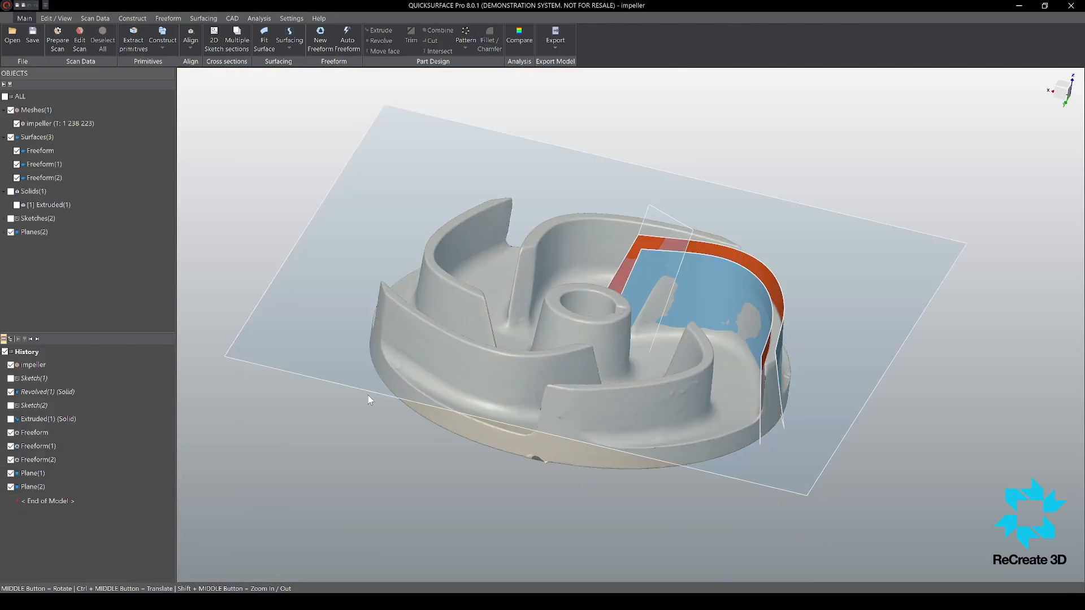
pyautogui.scroll(3, 806, 366)
pyautogui.moveTo(750, 402); pyautogui.dragTo(789, 303, button='middle')
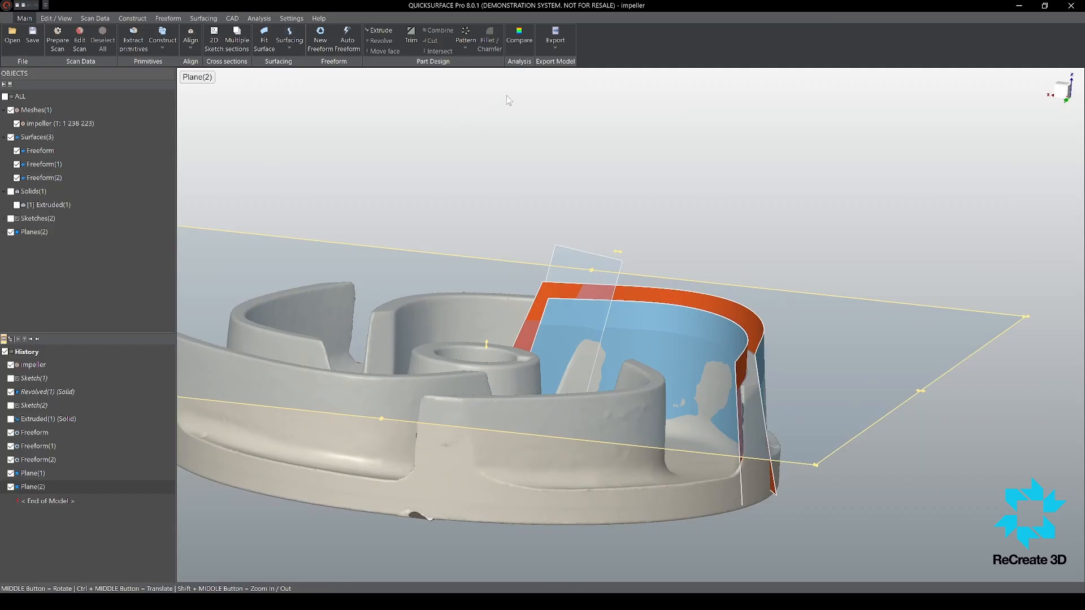
pyautogui.scroll(-5, 652, 271)
pyautogui.moveTo(586, 230); pyautogui.dragTo(643, 273, button='middle')
pyautogui.scroll(4, 689, 338)
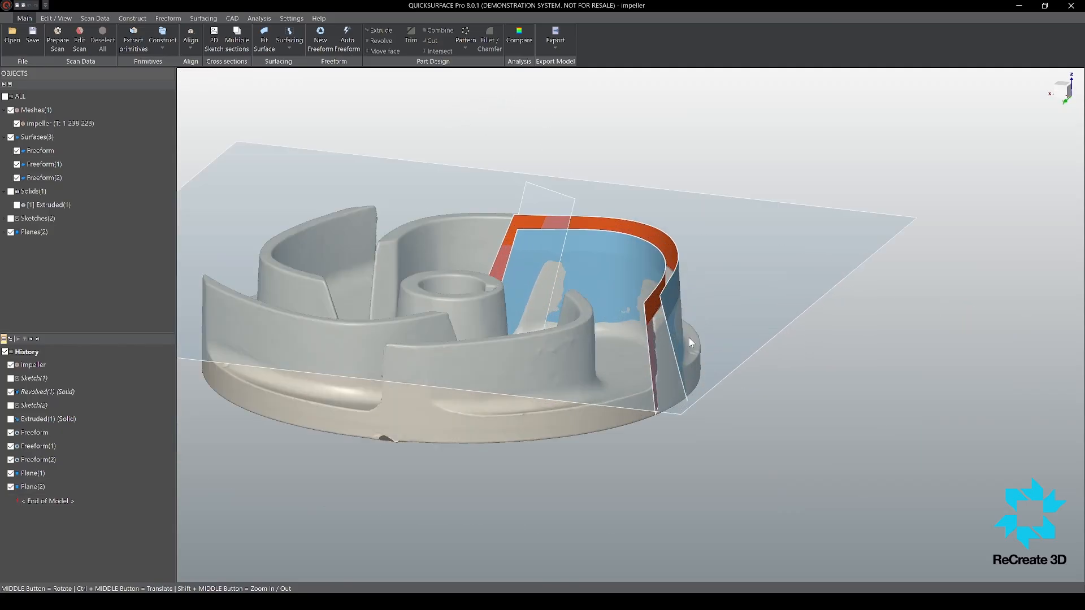
pyautogui.moveTo(621, 387); pyautogui.dragTo(469, 348, button='middle')
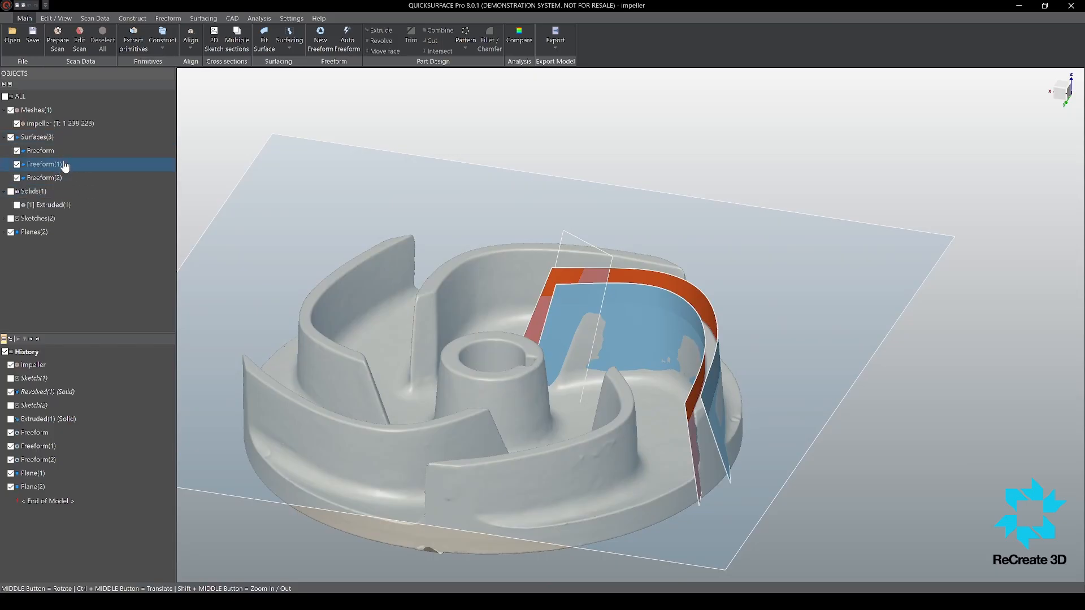
# Step: Hide the scanned impeller mesh and show the solid base disc with its hub
pyautogui.click(11, 111)
pyautogui.click(11, 191)
pyautogui.scroll(-3, 629, 363)
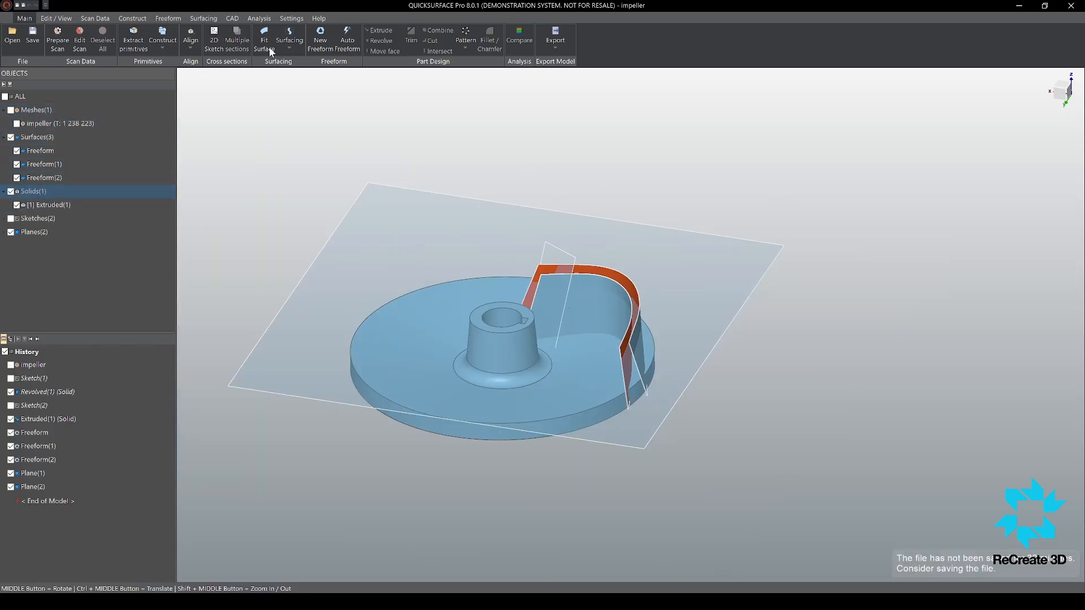
# Step: Duplicate the outer cylindrical rim face of the base disc as a separate surface
pyautogui.click(213, 20)
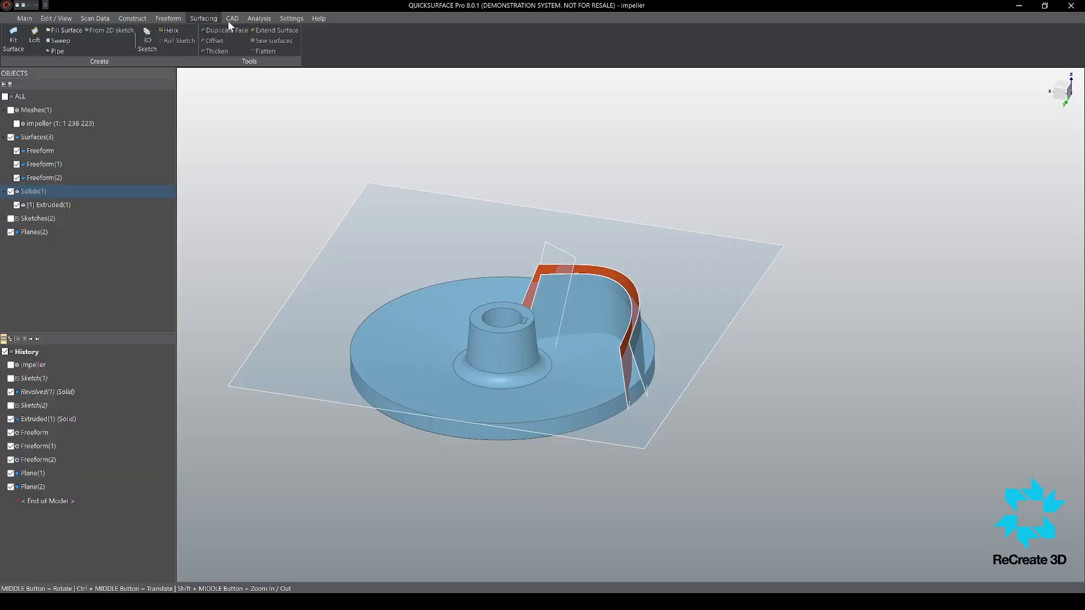
pyautogui.moveTo(250, 91); pyautogui.dragTo(393, 329, button='middle')
pyautogui.click(390, 362)
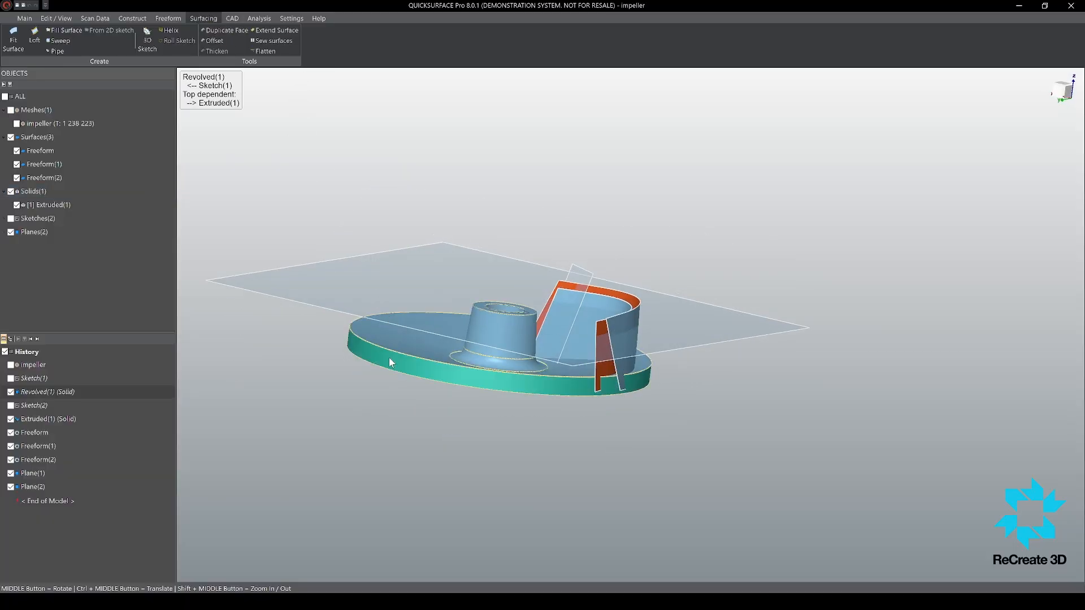
pyautogui.click(225, 31)
pyautogui.scroll(2, 537, 342)
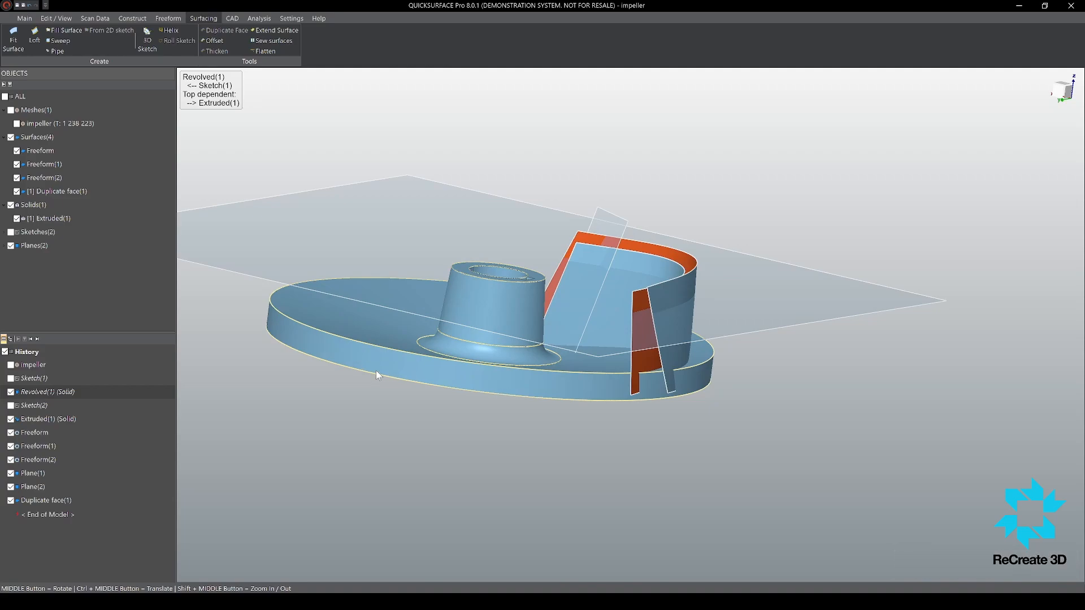
pyautogui.click(76, 193)
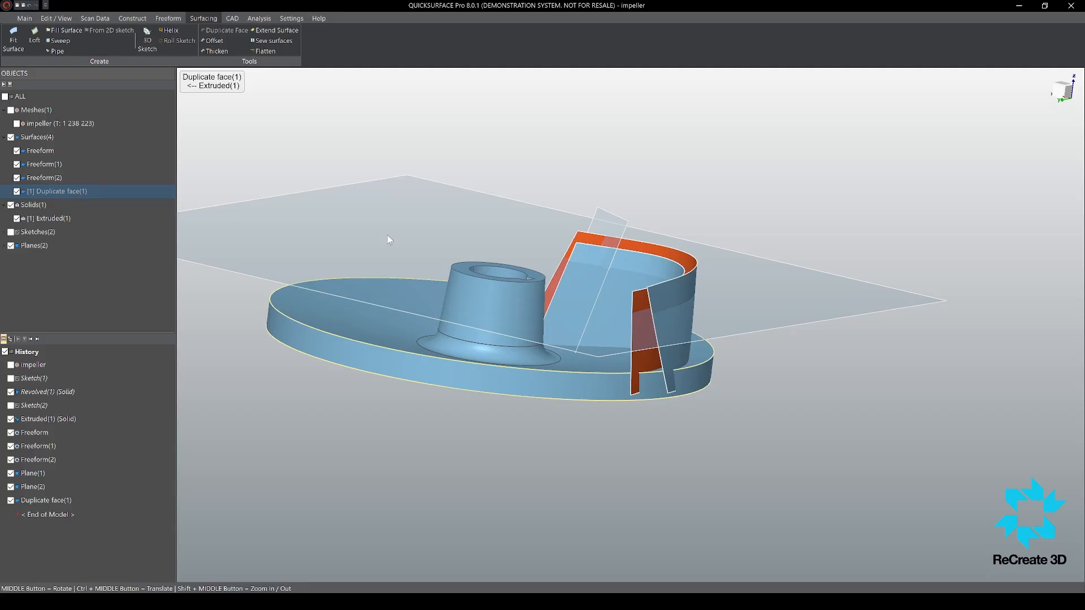
pyautogui.click(289, 158)
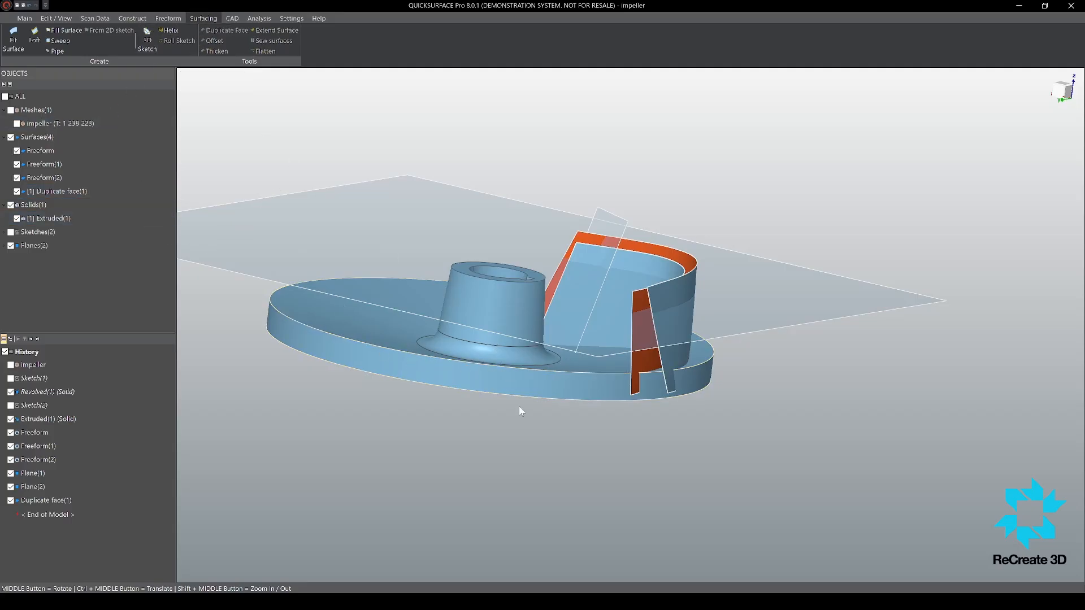
# Step: Duplicate the upper face of the base disc, around the hub, as a second separate surface
pyautogui.moveTo(519, 406); pyautogui.dragTo(593, 433, button='middle')
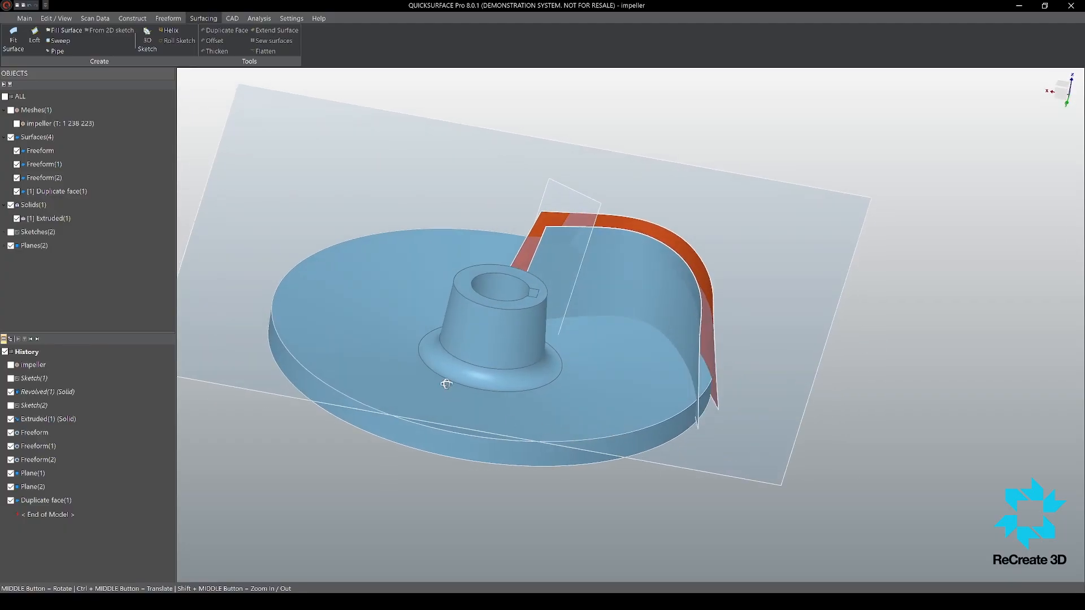
pyautogui.moveTo(446, 384); pyautogui.dragTo(246, 84, button='middle')
pyautogui.click(362, 329)
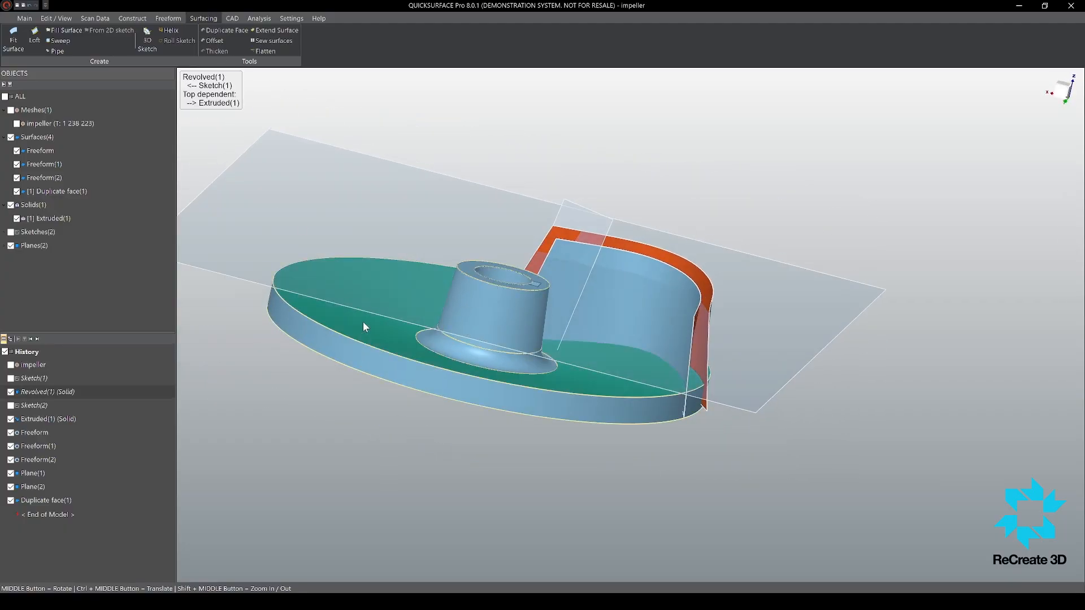
pyautogui.scroll(5, 530, 377)
pyautogui.moveTo(535, 376); pyautogui.dragTo(336, 439, button='middle')
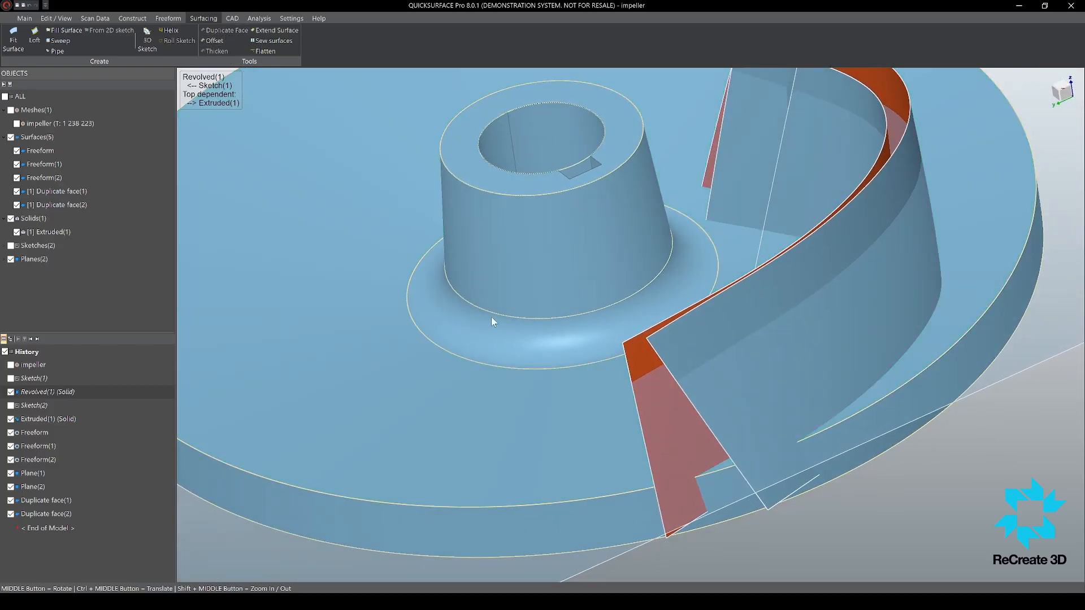
pyautogui.scroll(-5, 491, 317)
pyautogui.moveTo(565, 345); pyautogui.dragTo(567, 295, button='middle')
pyautogui.click(647, 481)
# Step: Hide the base solid so that only the surfaces and planes remain shown
pyautogui.click(23, 151)
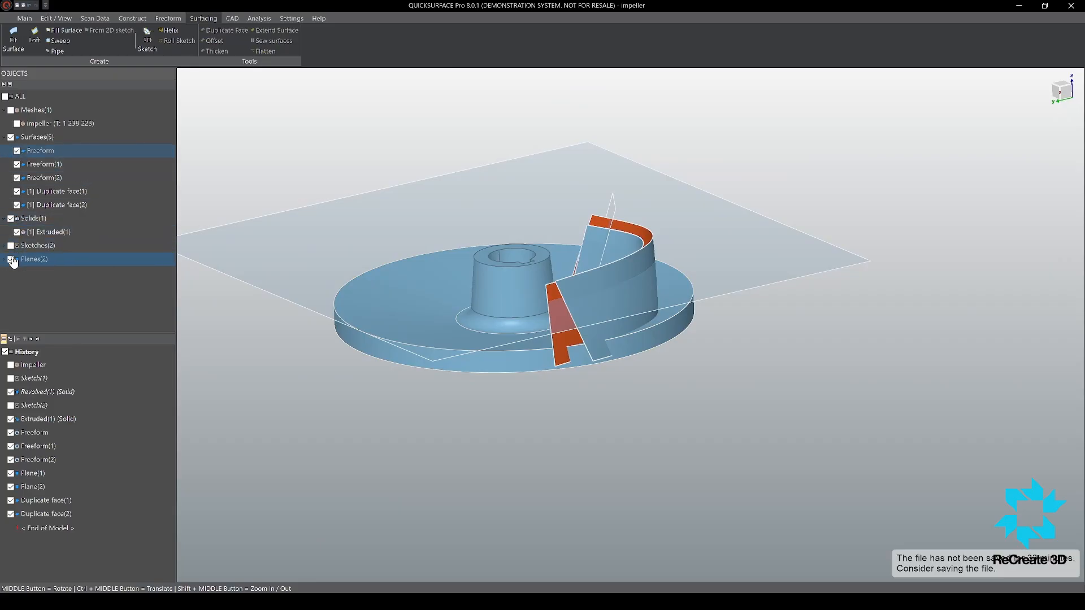
pyautogui.click(11, 219)
pyautogui.moveTo(644, 364); pyautogui.dragTo(531, 391, button='middle')
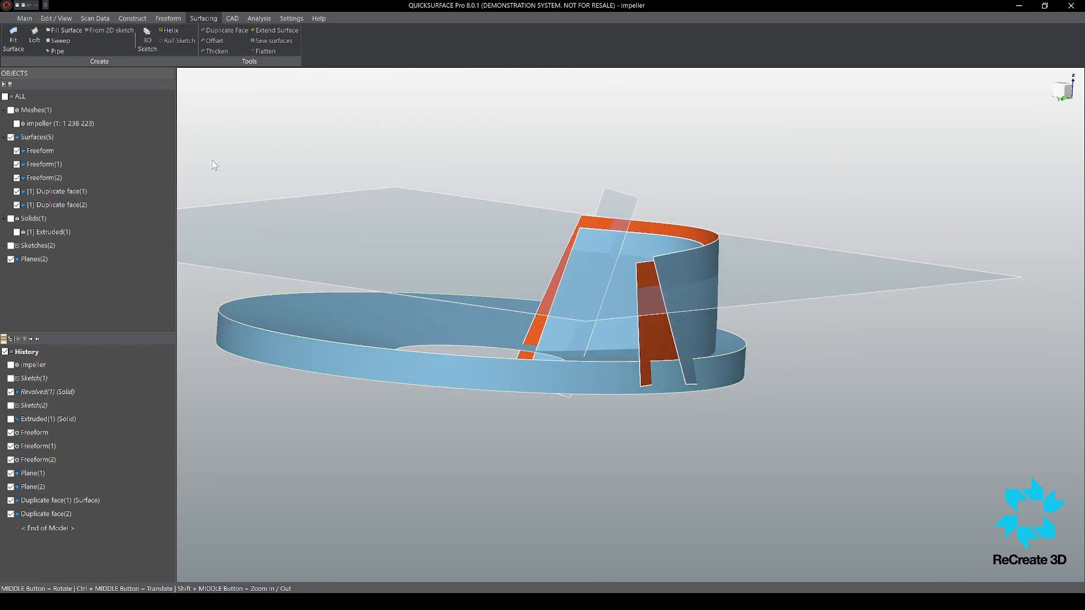
pyautogui.click(263, 345)
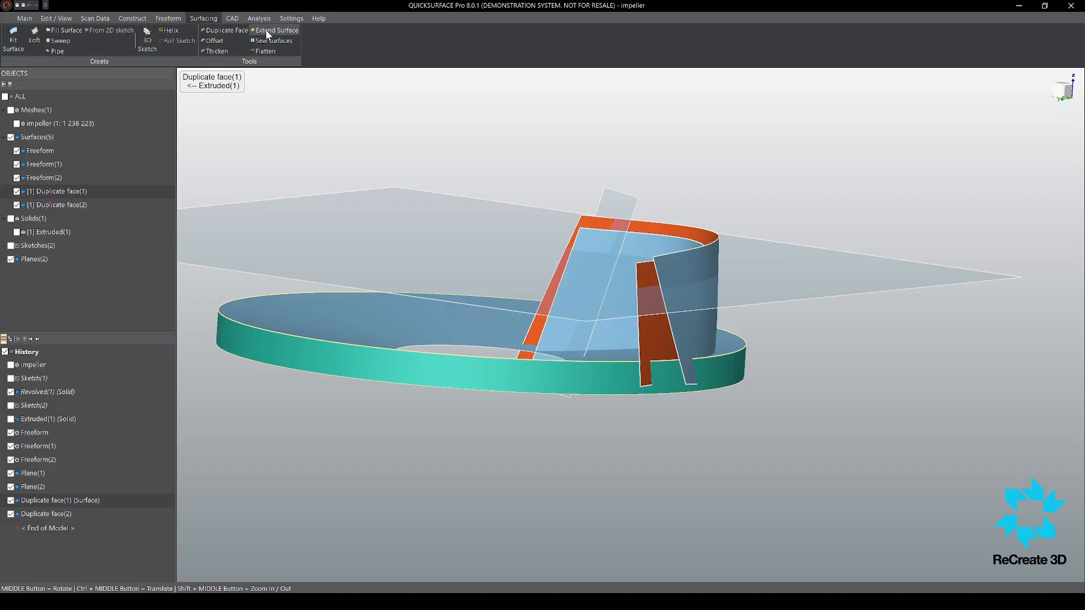
pyautogui.scroll(-5, 508, 289)
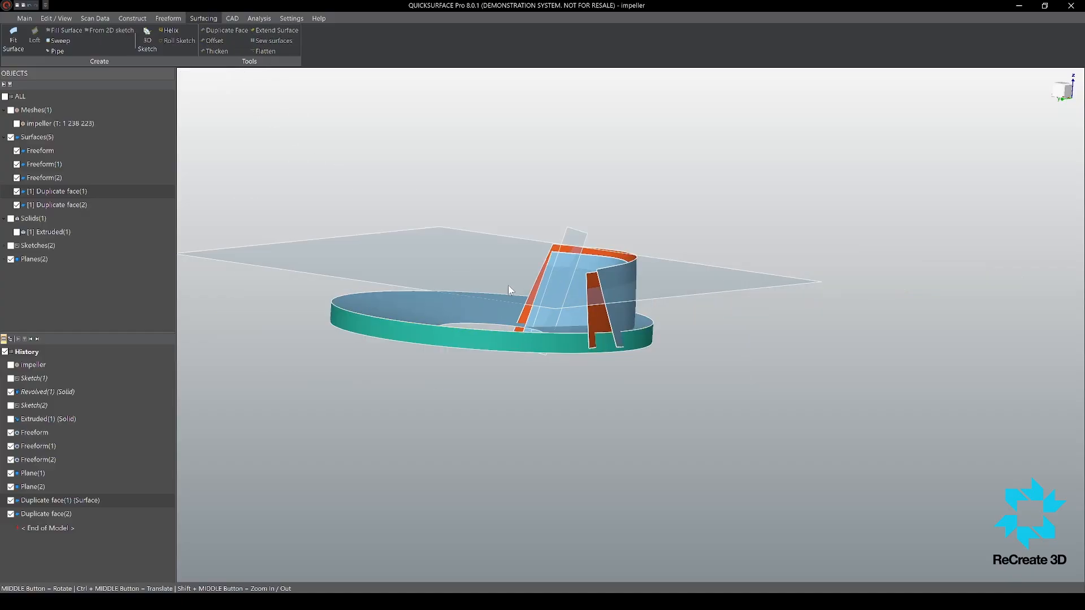
pyautogui.moveTo(490, 295); pyautogui.dragTo(476, 309, button='middle')
pyautogui.scroll(4, 473, 309)
pyautogui.click(252, 110)
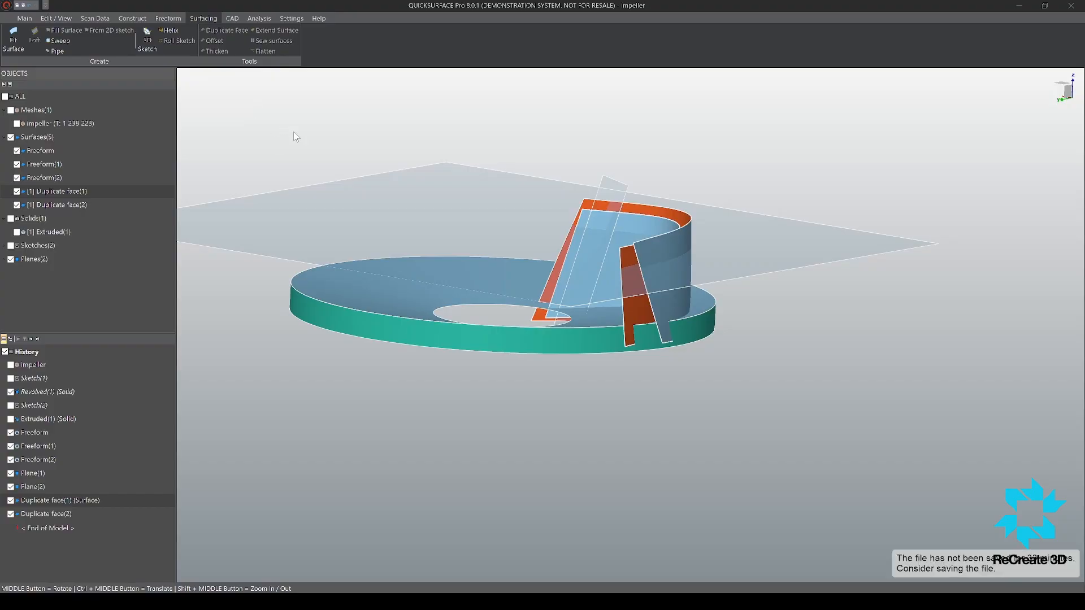
pyautogui.scroll(-3, 295, 137)
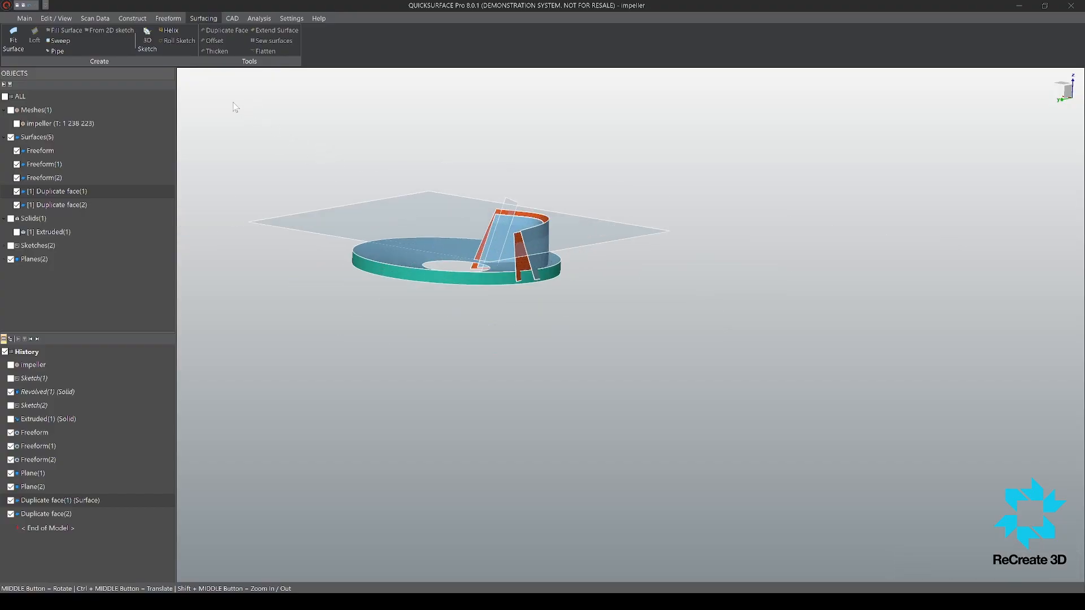
pyautogui.click(370, 277)
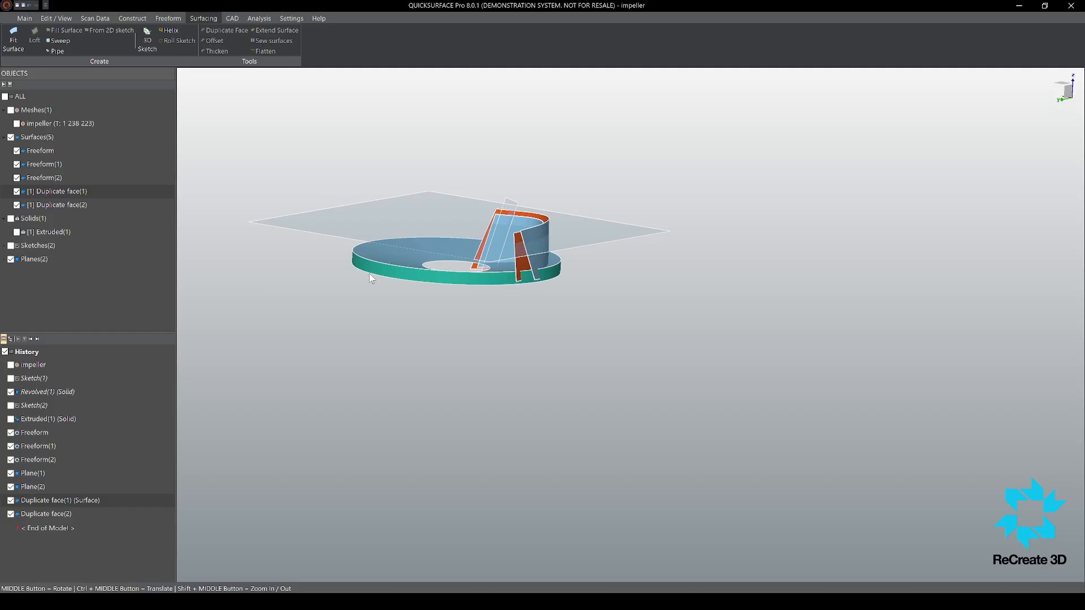
pyautogui.scroll(3, 376, 279)
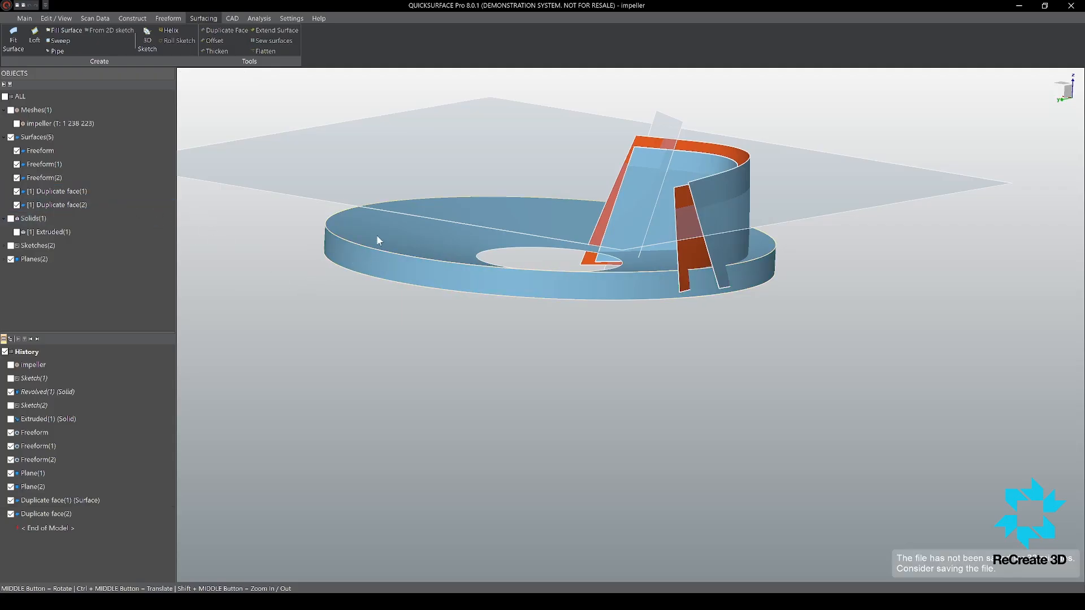
# Step: Hide the duplicated upper disc face and extend the duplicated rim face upward past the plane at the blade's top
pyautogui.press('h')
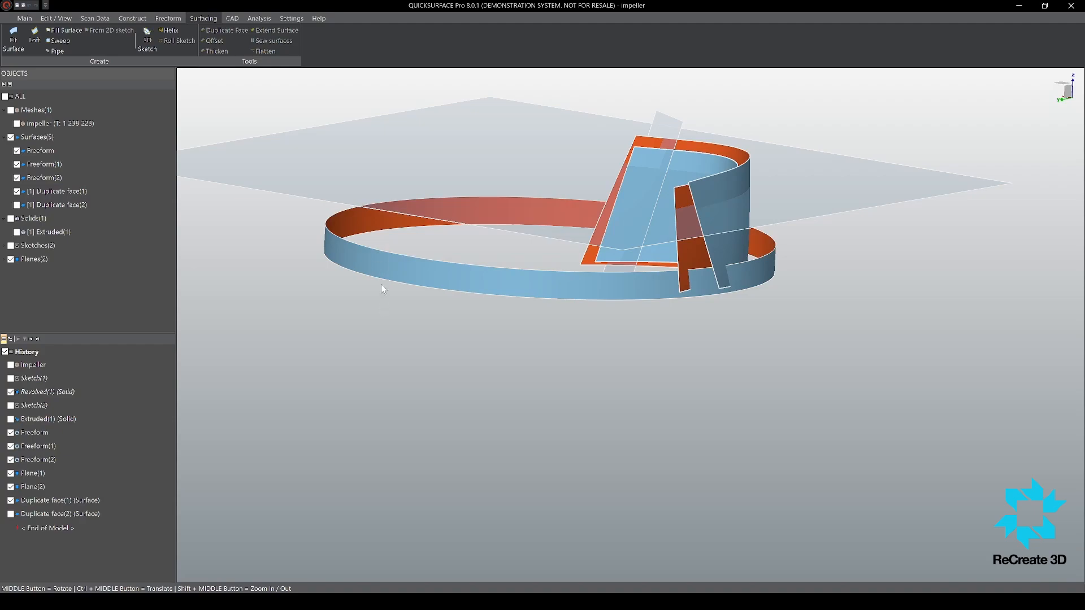
pyautogui.click(373, 249)
pyautogui.click(275, 35)
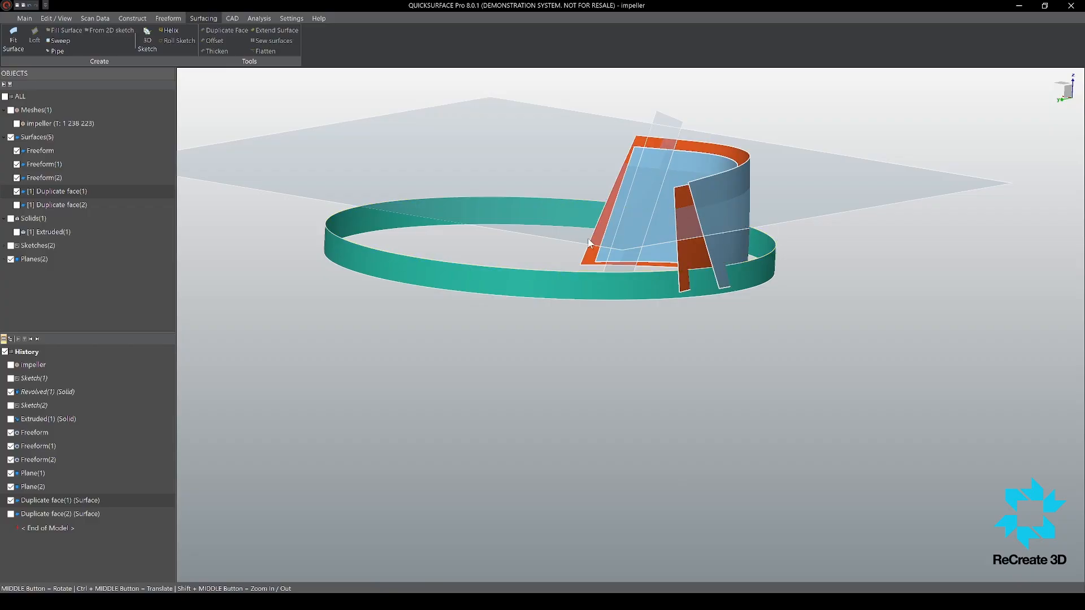
pyautogui.click(401, 260)
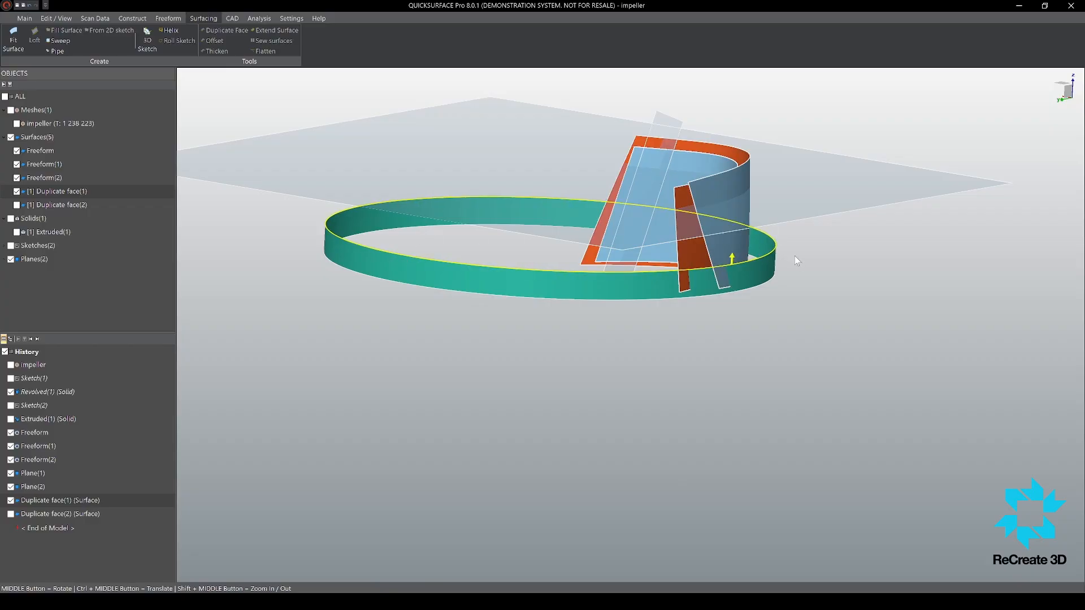
pyautogui.moveTo(733, 262); pyautogui.dragTo(738, 141)
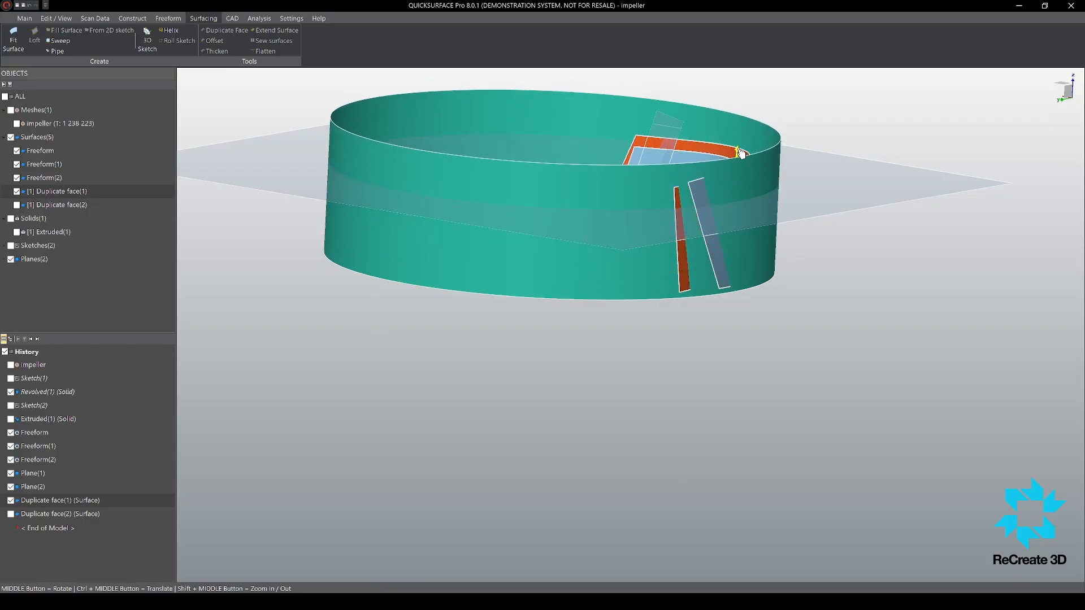
pyautogui.moveTo(659, 326); pyautogui.dragTo(689, 319, button='middle')
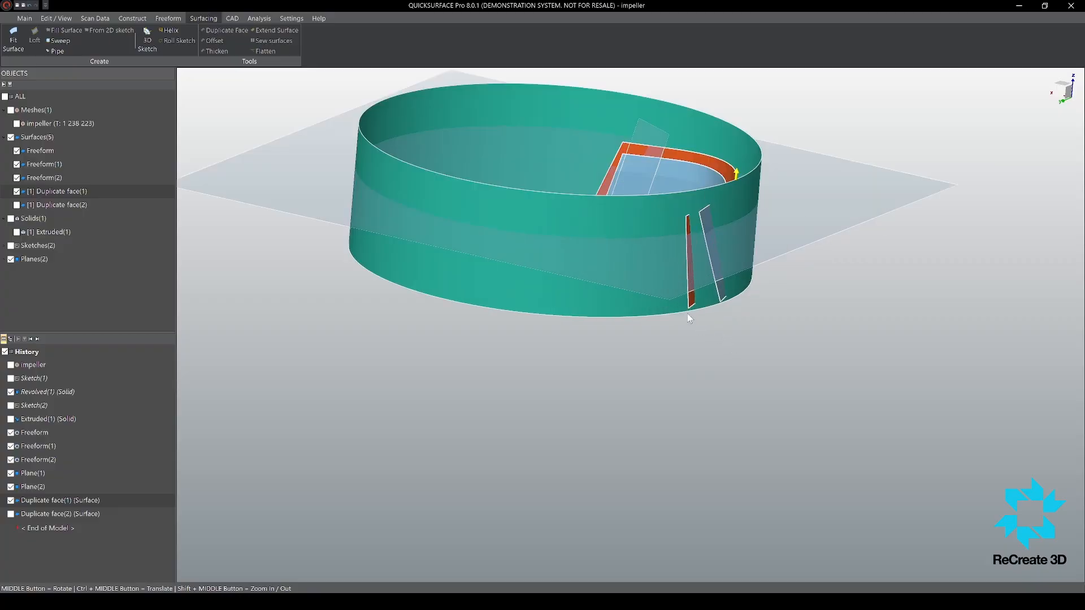
pyautogui.rightClick(255, 166)
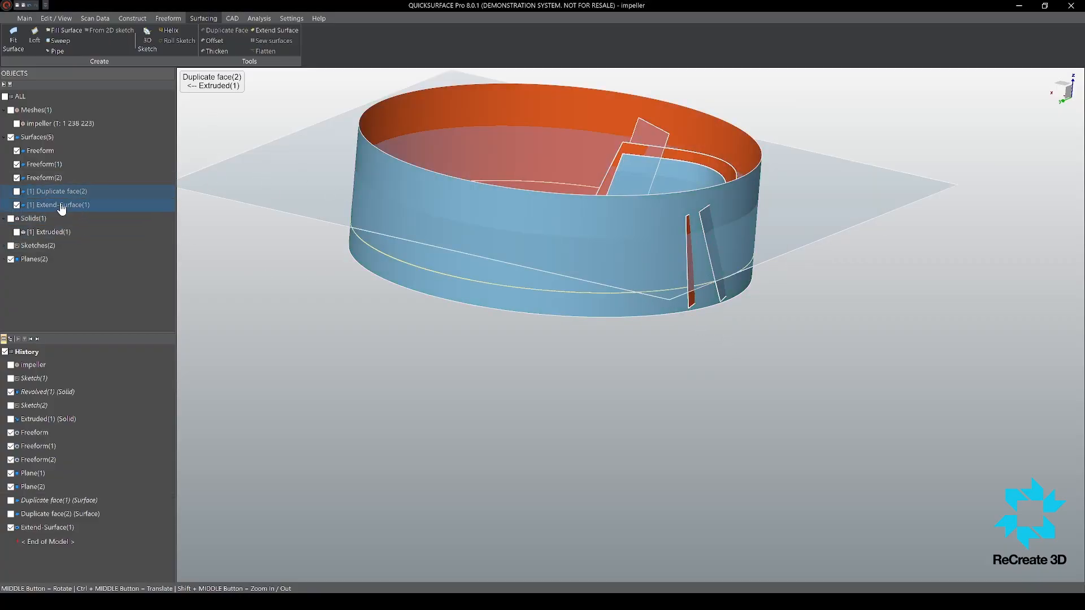
# Step: Hide the extended rim surface, show the duplicated upper disc face, and extend its outer edge outward beyond the rim
pyautogui.click(17, 205)
pyautogui.click(17, 191)
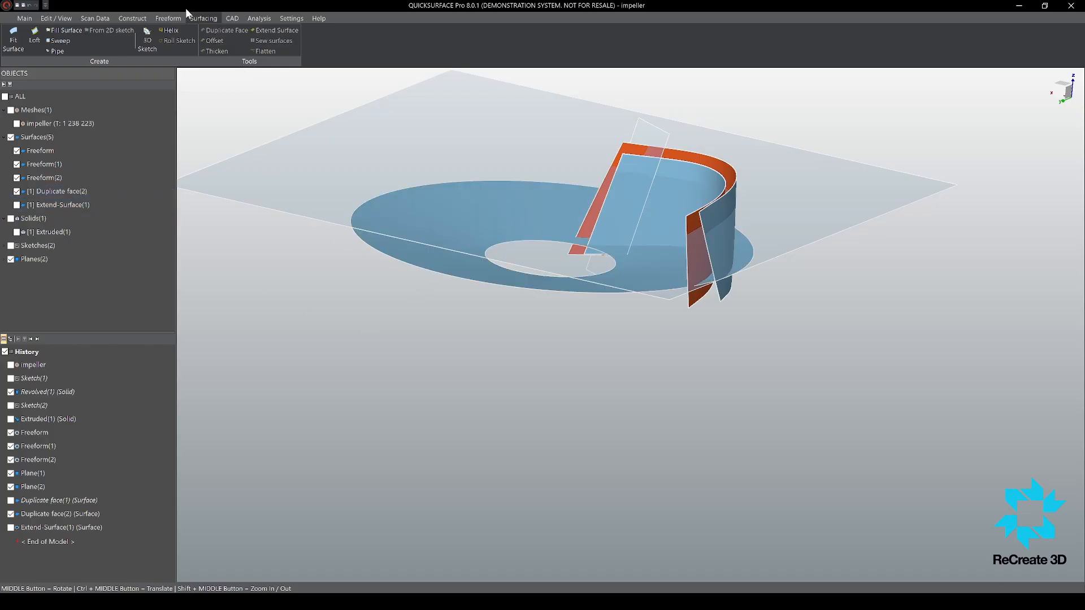
pyautogui.click(392, 257)
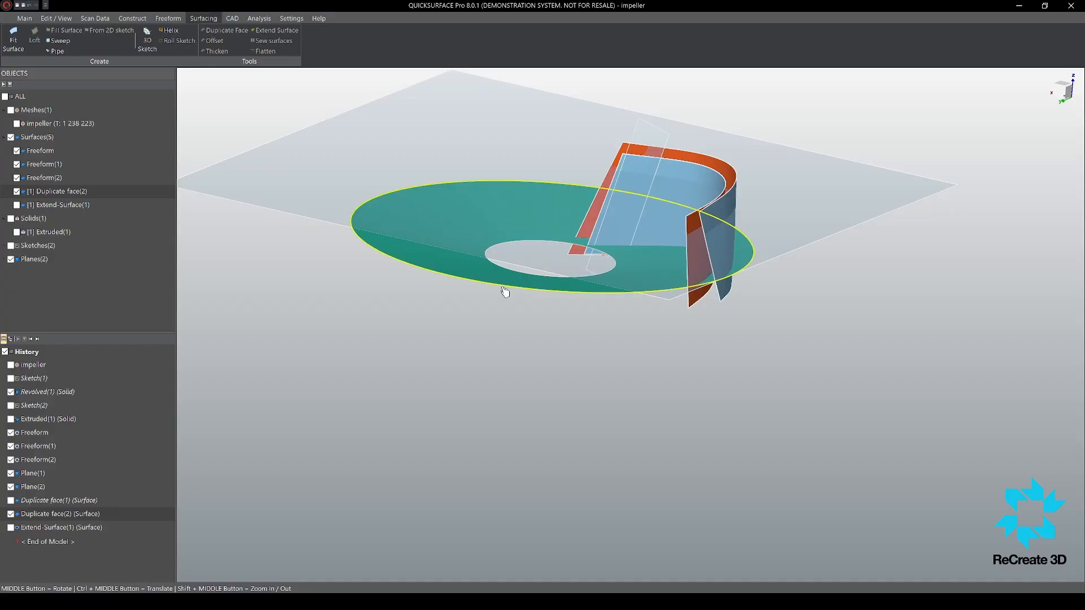
pyautogui.moveTo(736, 280); pyautogui.dragTo(797, 283)
pyautogui.moveTo(720, 285); pyautogui.dragTo(599, 318, button='middle')
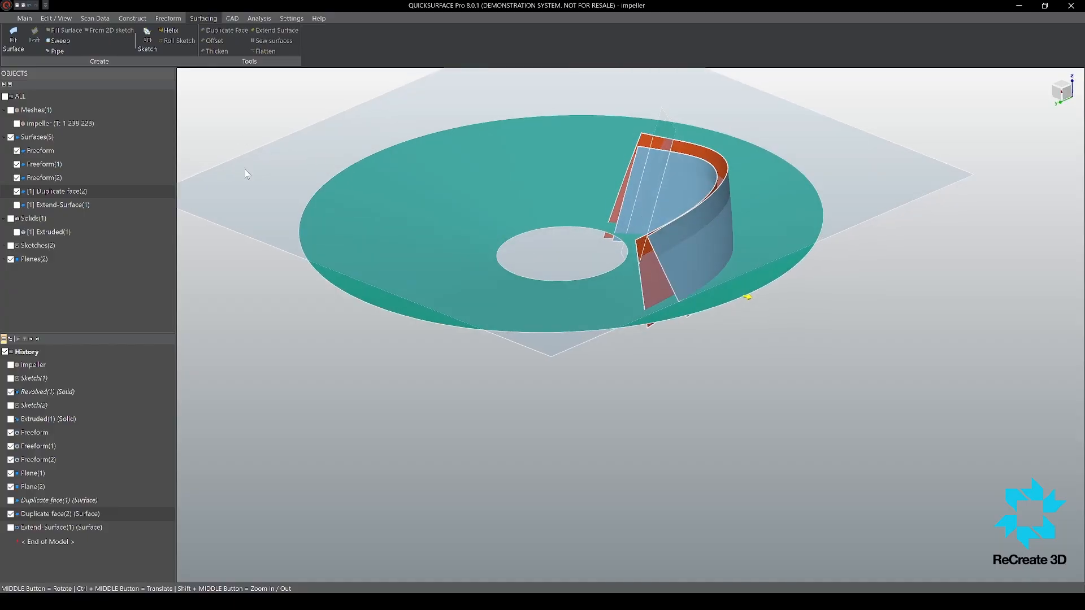
pyautogui.moveTo(737, 310); pyautogui.dragTo(764, 275, button='middle')
pyautogui.moveTo(260, 241); pyautogui.dragTo(548, 316, button='middle')
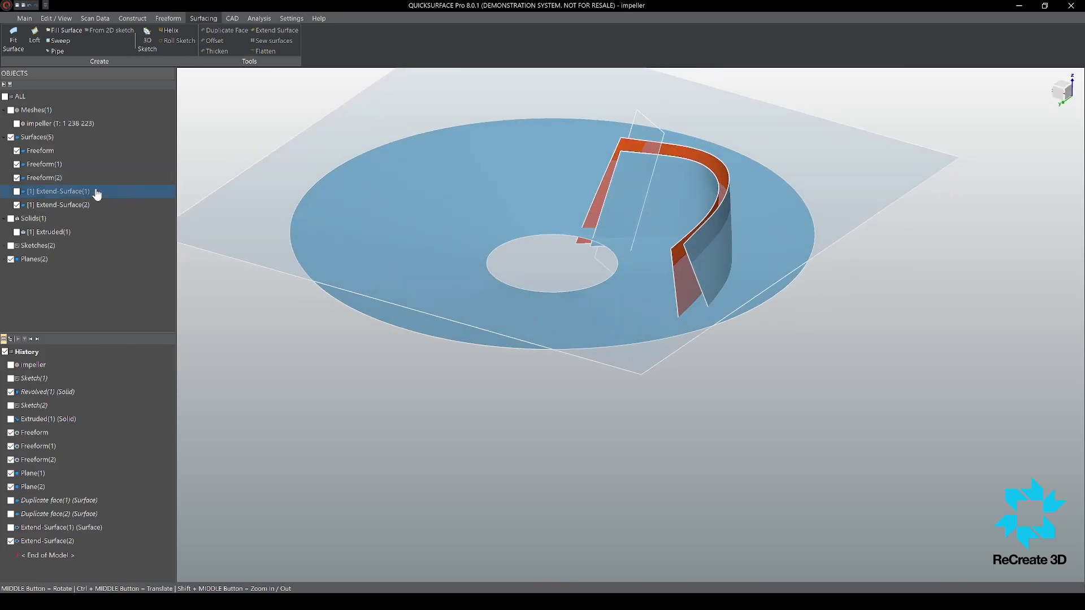
# Step: Show the extended rim surface and mutually trim the two blade freeform surfaces, both planes and both extended surfaces
pyautogui.click(17, 192)
pyautogui.scroll(-5, 584, 396)
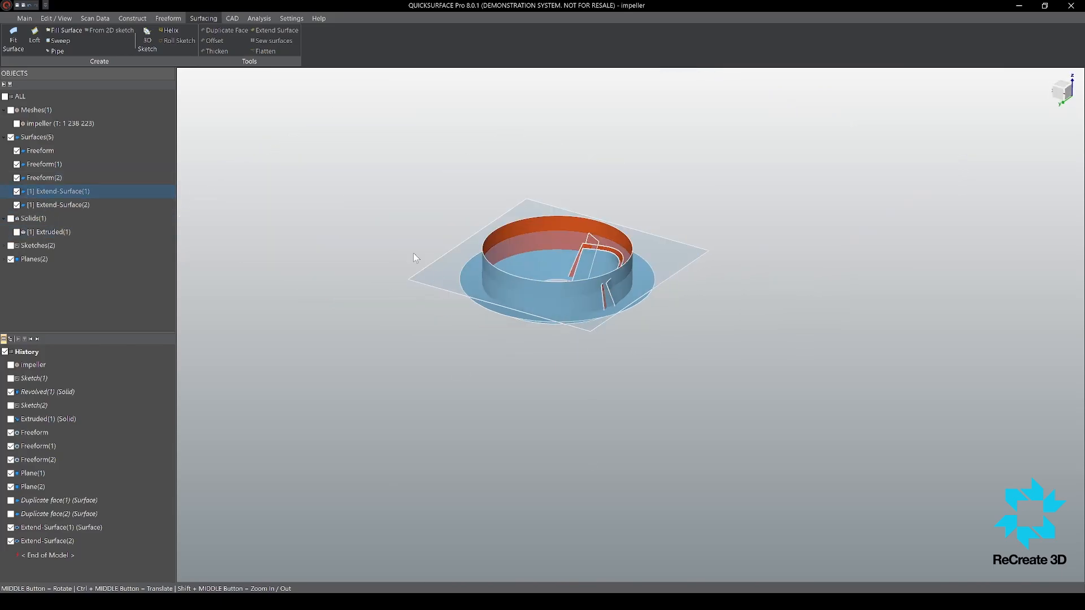
pyautogui.moveTo(383, 180); pyautogui.dragTo(812, 489)
pyautogui.press('t')
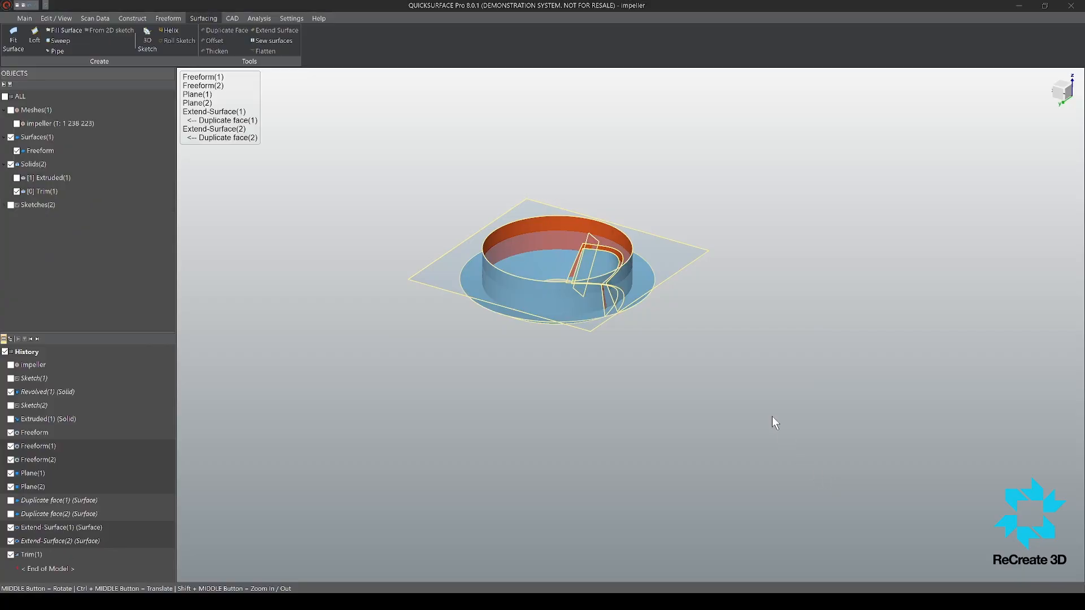
pyautogui.scroll(2, 586, 279)
pyautogui.scroll(6, 610, 319)
pyautogui.moveTo(694, 297); pyautogui.dragTo(721, 285, button='middle')
pyautogui.click(251, 163)
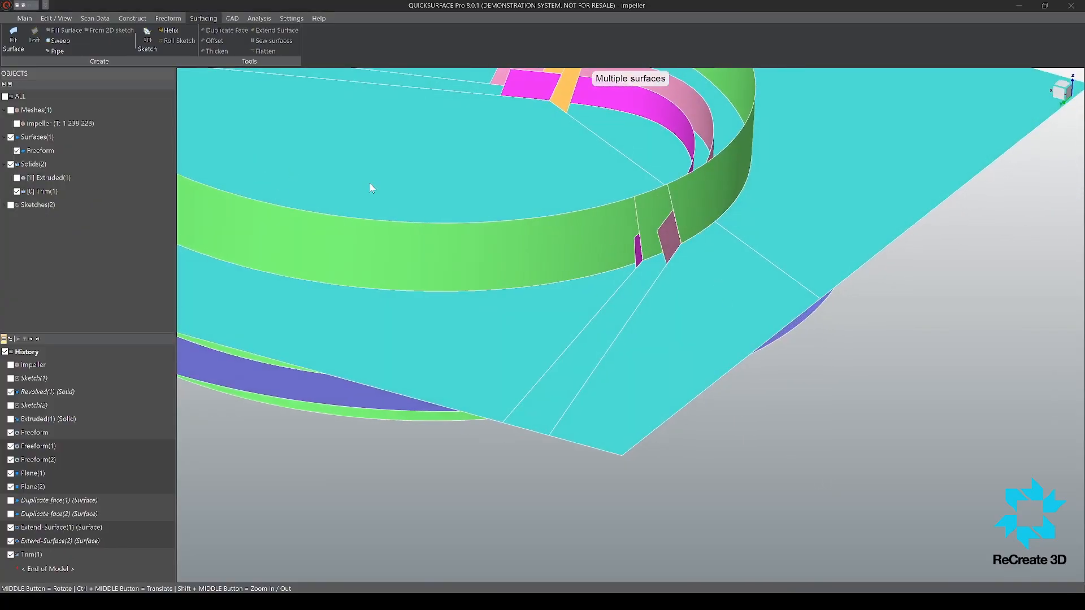
# Step: Remove the trim regions outside the blade from the top plane, the rim surface and the inner end plane
pyautogui.scroll(8, 765, 116)
pyautogui.keyDown('ctrl'); pyautogui.moveTo(503, 542); pyautogui.dragTo(600, 289, button='middle'); pyautogui.keyUp('ctrl')
pyautogui.scroll(5, 601, 288)
pyautogui.moveTo(782, 164); pyautogui.dragTo(797, 106, button='middle')
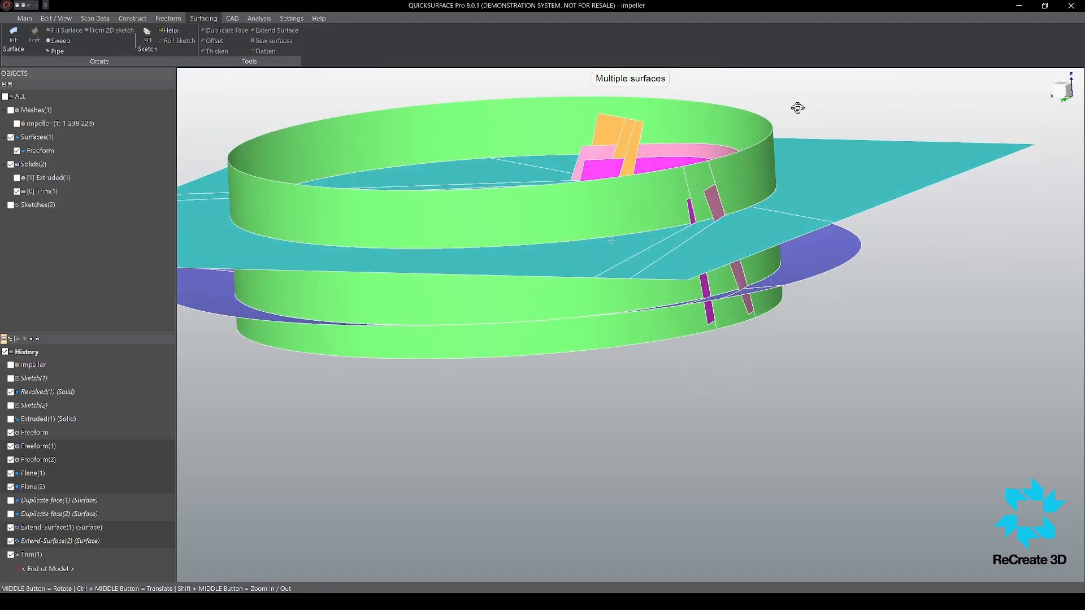
pyautogui.click(848, 158)
pyautogui.click(748, 138)
pyautogui.click(696, 163)
pyautogui.click(602, 149)
pyautogui.moveTo(601, 148); pyautogui.dragTo(540, 283, button='middle')
pyautogui.scroll(3, 541, 284)
pyautogui.click(591, 287)
# Step: Remove the remaining excess trim pieces around the blade's ends and base, and accept the trim as a closed blade solid
pyautogui.scroll(-6, 593, 288)
pyautogui.scroll(9, 718, 349)
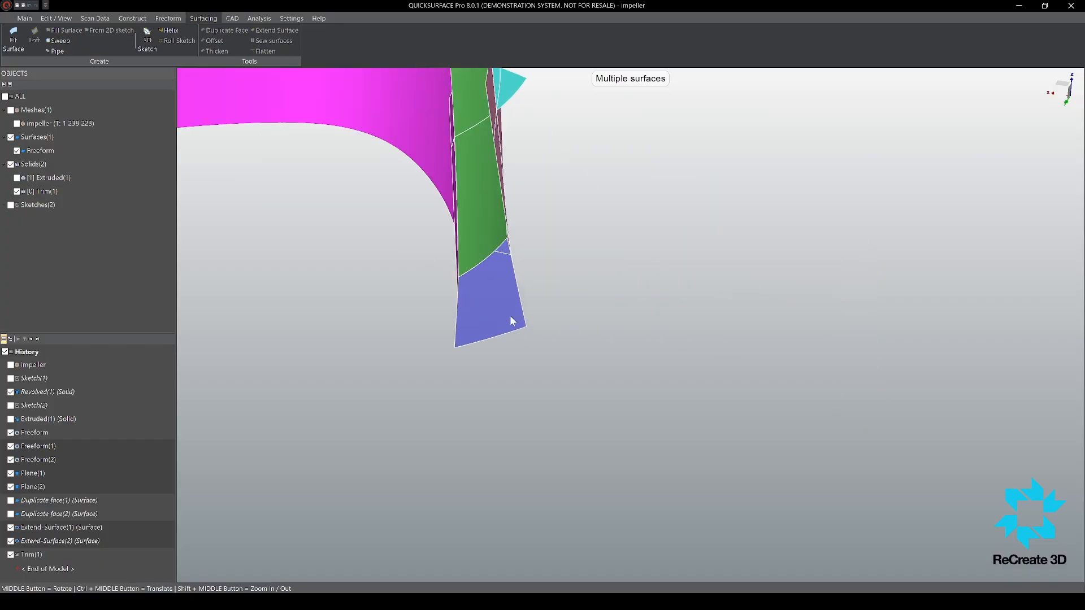
pyautogui.click(510, 316)
pyautogui.moveTo(509, 316); pyautogui.dragTo(351, 243, button='middle')
pyautogui.click(418, 121)
pyautogui.moveTo(419, 124); pyautogui.dragTo(789, 278, button='middle')
pyautogui.scroll(6, 781, 302)
pyautogui.click(691, 404)
pyautogui.scroll(-5, 708, 347)
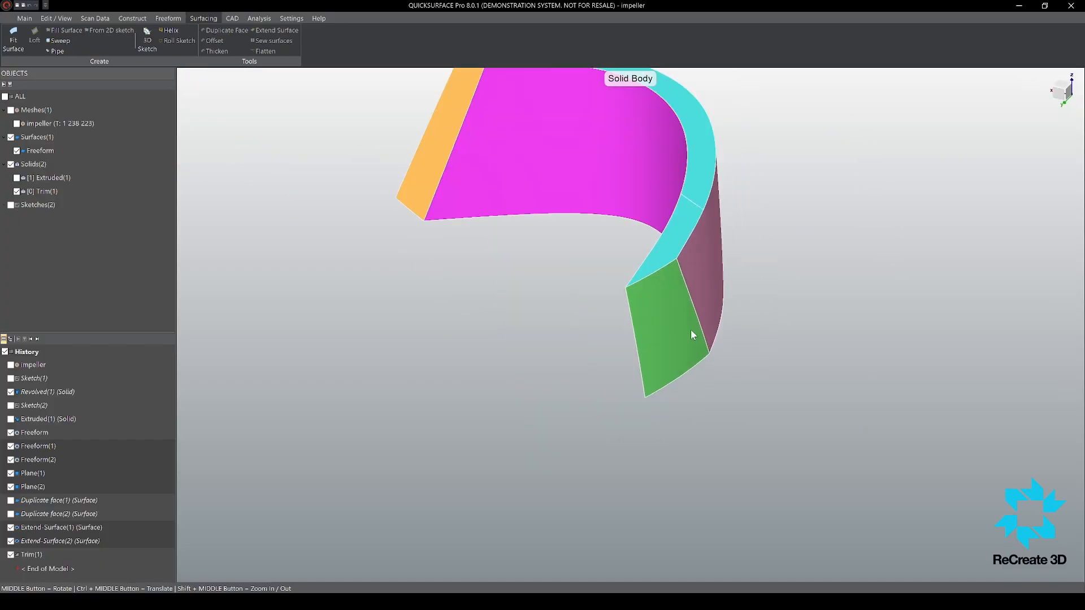
pyautogui.moveTo(691, 330); pyautogui.dragTo(686, 244, button='middle')
pyautogui.scroll(-5, 686, 249)
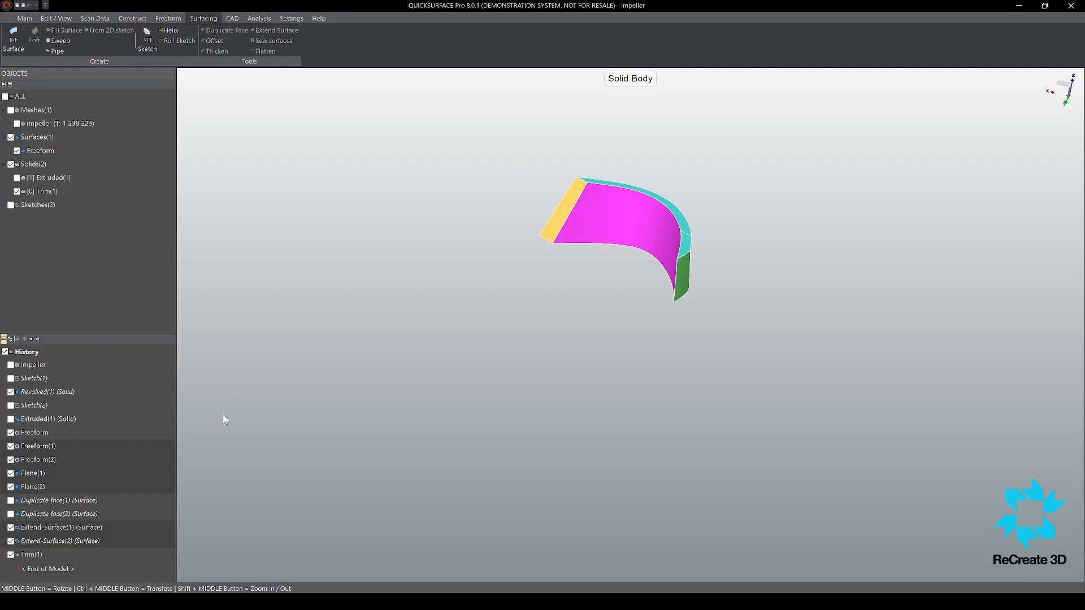
pyautogui.scroll(2, 589, 264)
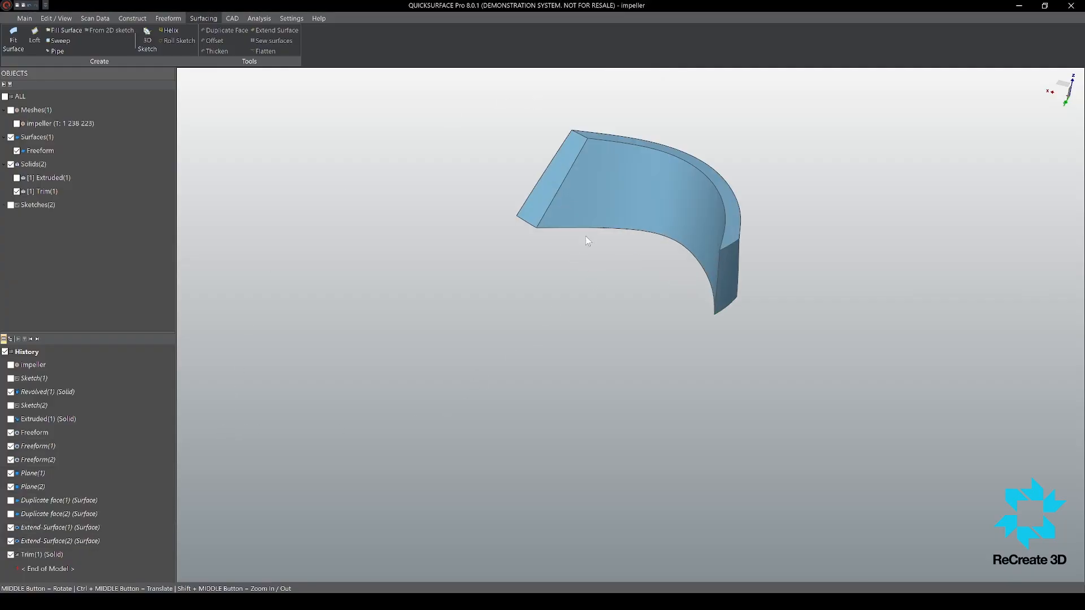
# Step: Show the base disc solid and the impeller scan mesh together with the blade solid
pyautogui.scroll(-5, 605, 217)
pyautogui.moveTo(643, 185); pyautogui.dragTo(294, 146, button='middle')
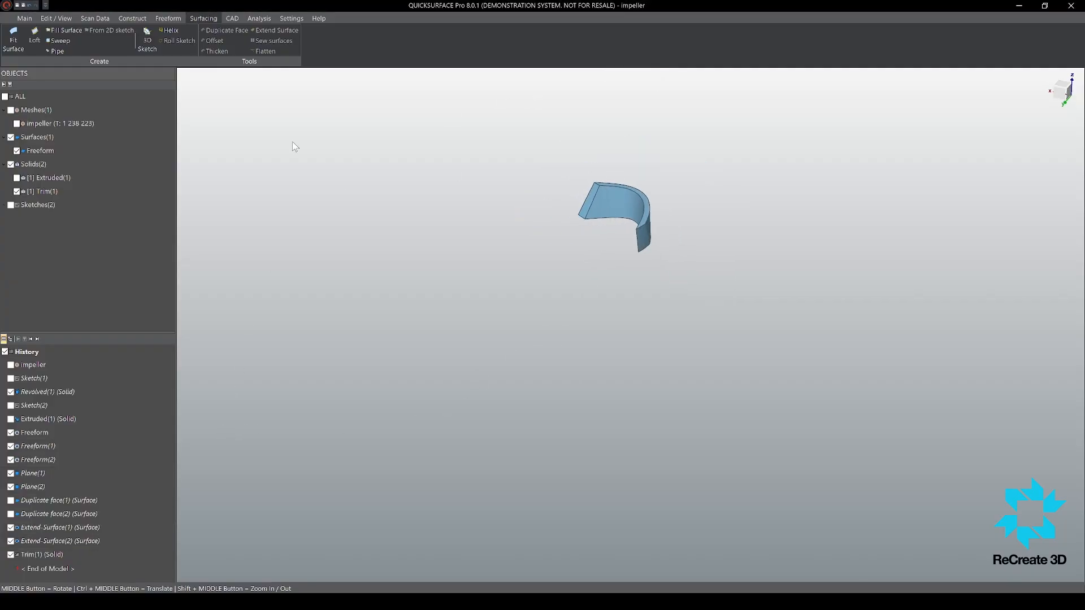
pyautogui.click(17, 177)
pyautogui.scroll(3, 681, 229)
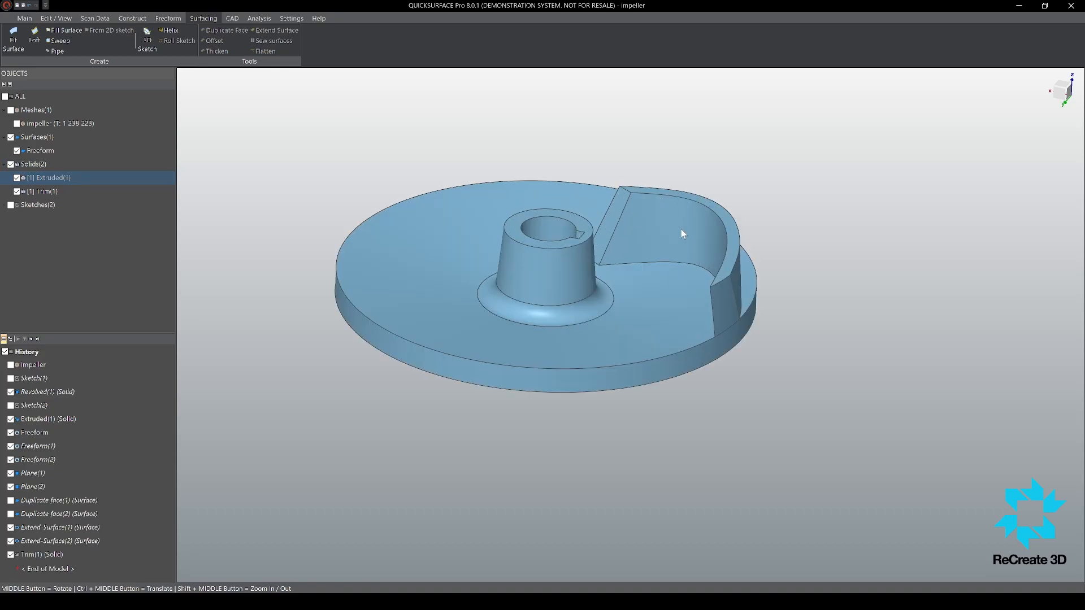
pyautogui.moveTo(680, 229)
pyautogui.mouseDown(button='middle')
pyautogui.moveTo(652, 330)
pyautogui.moveTo(664, 217)
pyautogui.mouseUp(button='middle')
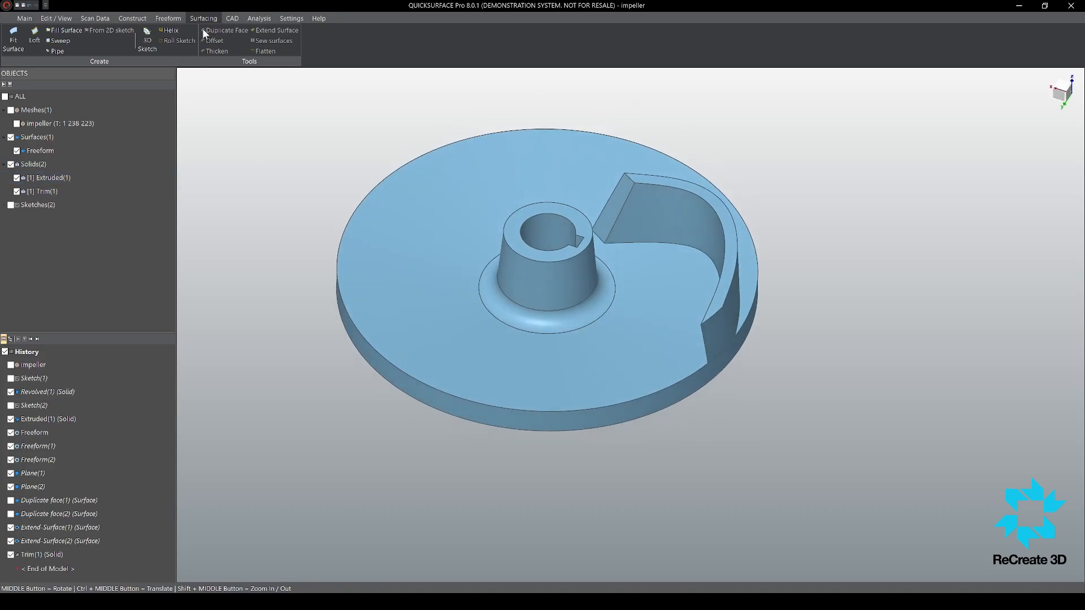
pyautogui.click(17, 123)
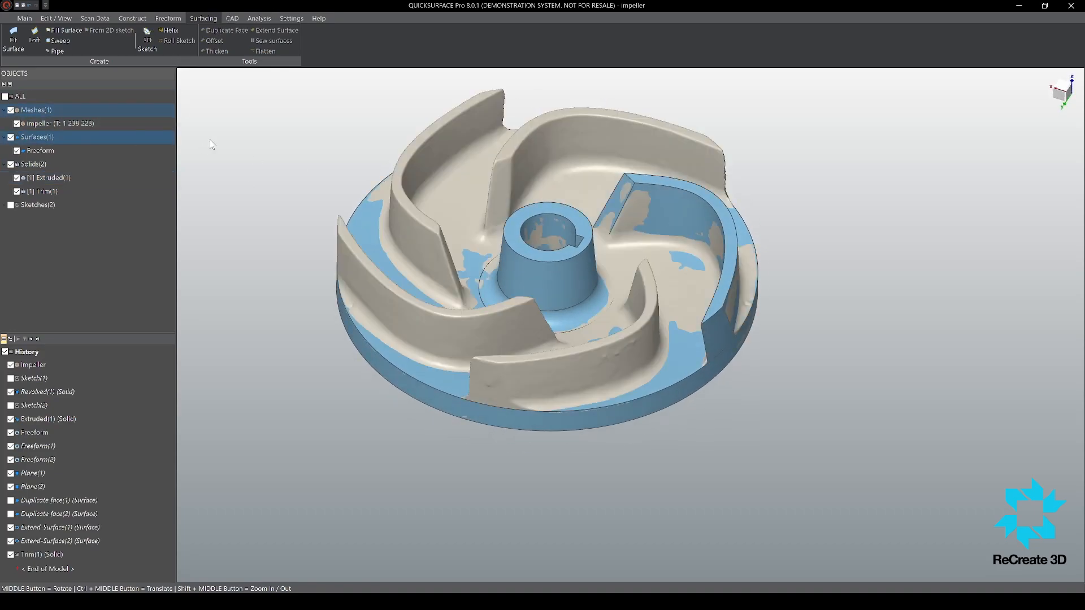
# Step: Create a circular pattern of the blade solid with five instances around the hub axis
pyautogui.click(664, 221)
pyautogui.click(233, 19)
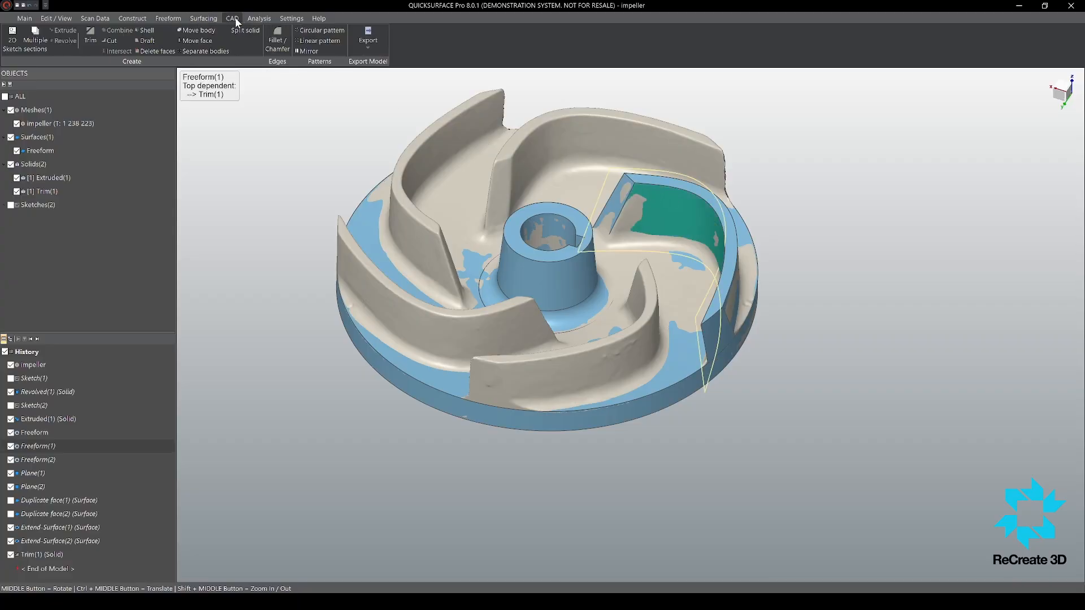
pyautogui.click(319, 30)
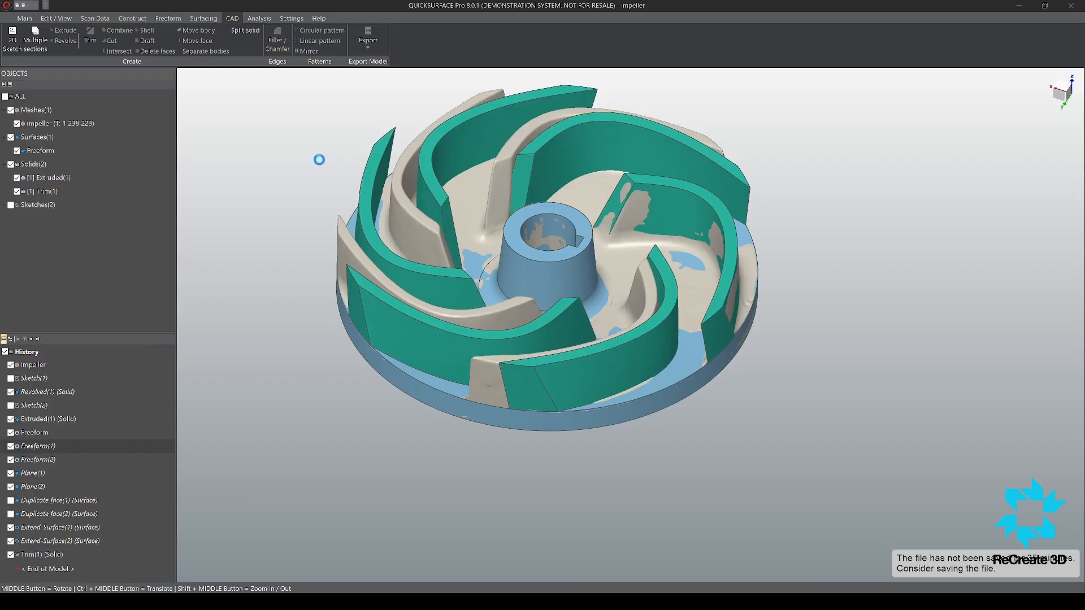
pyautogui.moveTo(521, 227); pyautogui.dragTo(322, 201, button='middle')
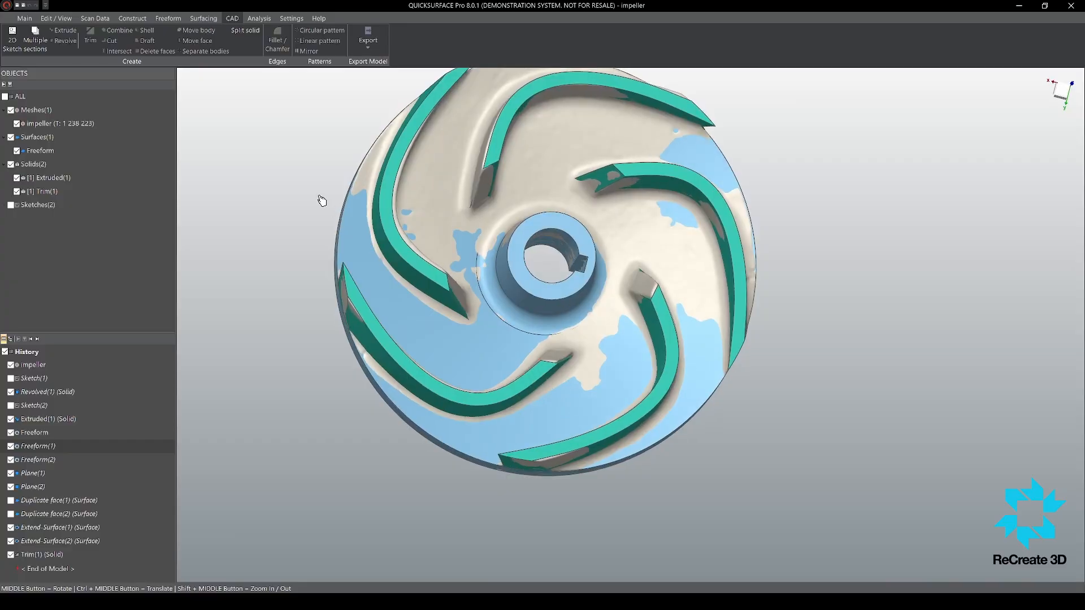
pyautogui.click(289, 182)
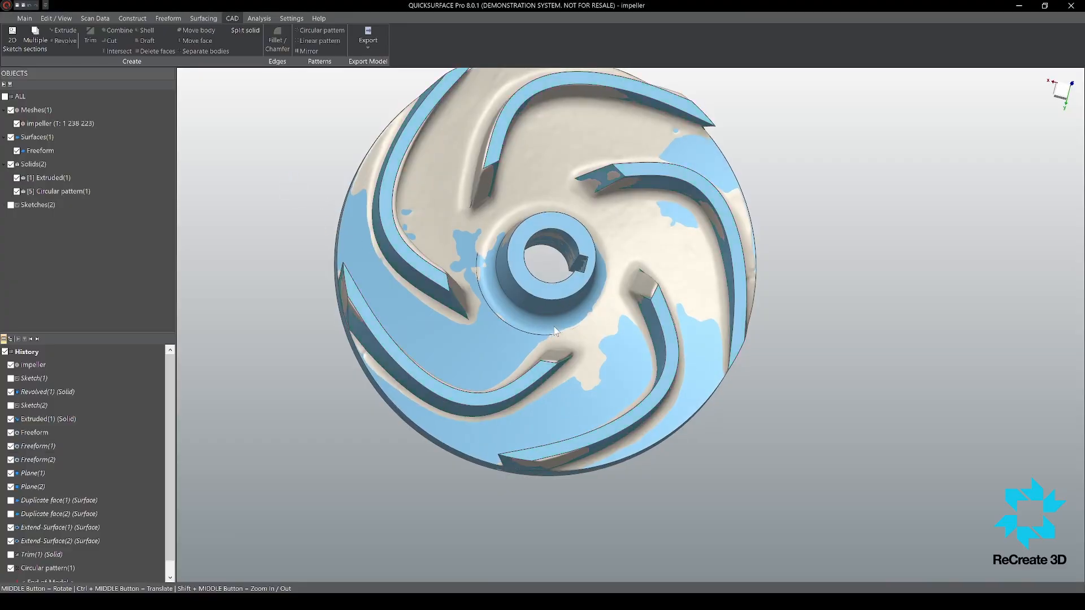
# Step: Combine the base disc solid and the patterned blades into a single solid body
pyautogui.scroll(-5, 561, 326)
pyautogui.scroll(6, 596, 330)
pyautogui.moveTo(589, 266); pyautogui.dragTo(586, 161, button='middle')
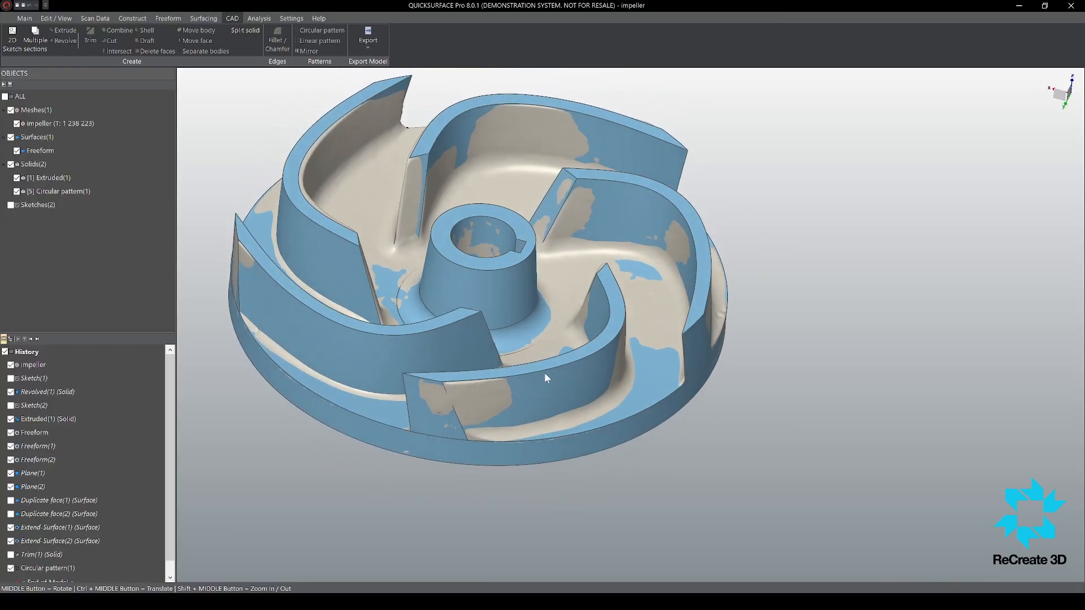
pyautogui.scroll(-5, 542, 373)
pyautogui.moveTo(538, 397); pyautogui.dragTo(531, 384, button='middle')
pyautogui.scroll(4, 531, 385)
pyautogui.scroll(-5, 576, 450)
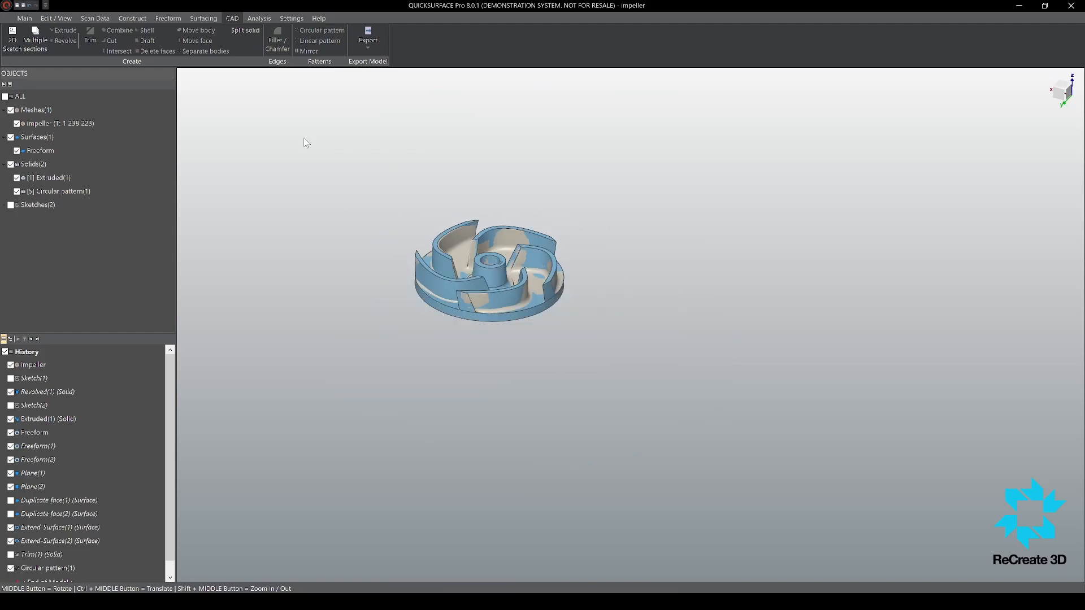
pyautogui.moveTo(304, 137); pyautogui.dragTo(741, 449)
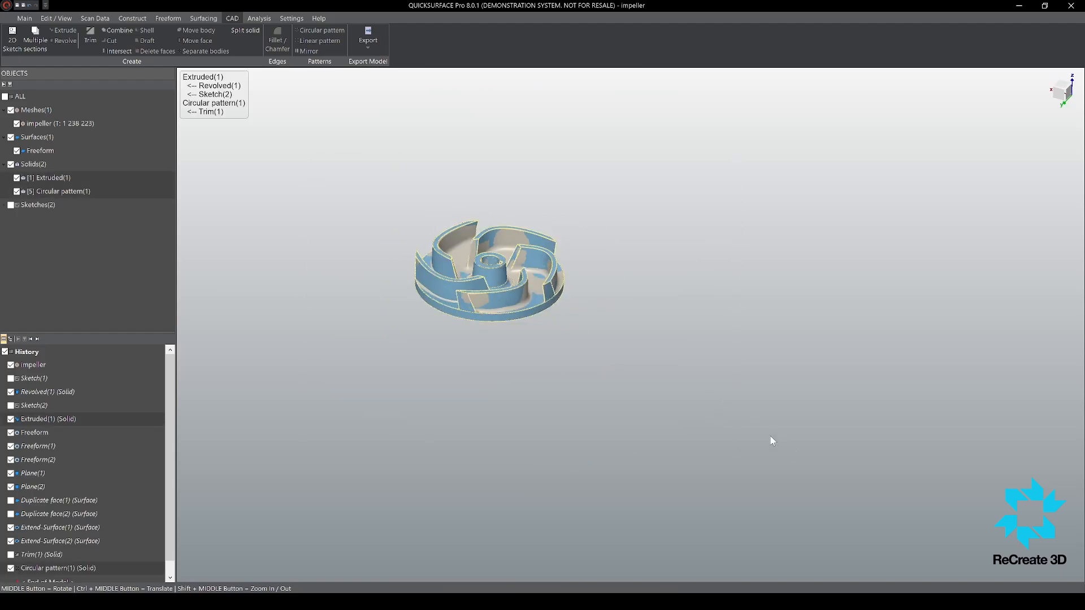
pyautogui.scroll(6, 452, 284)
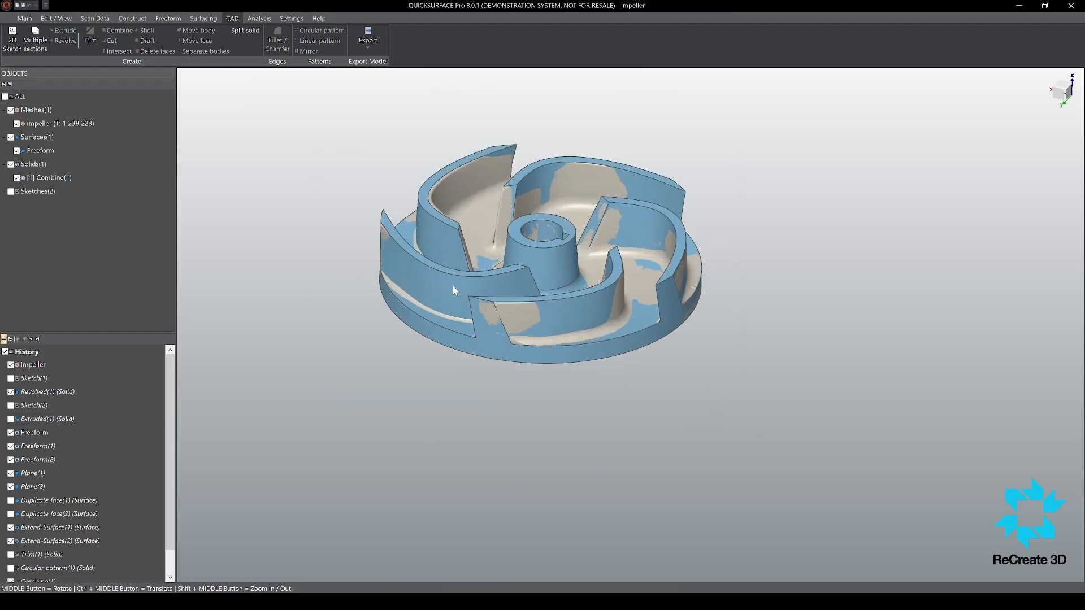
# Step: Hide the leftover freeform surface so that only the combined solid and the scan mesh remain shown
pyautogui.moveTo(610, 337); pyautogui.dragTo(659, 363, button='middle')
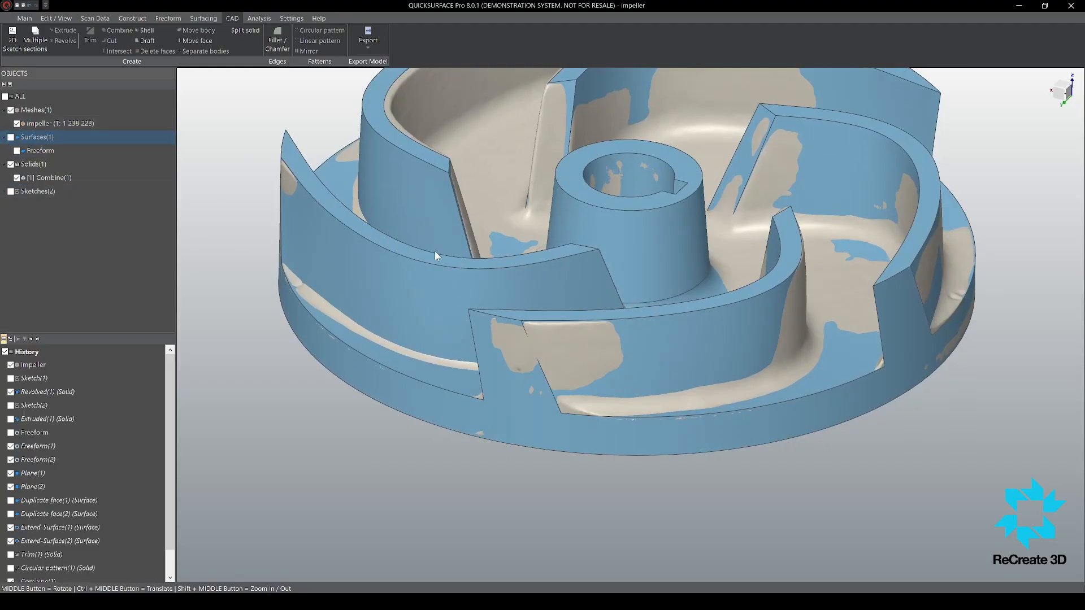
pyautogui.scroll(-5, 435, 251)
pyautogui.scroll(2, 570, 288)
pyautogui.moveTo(533, 271); pyautogui.dragTo(546, 300, button='middle')
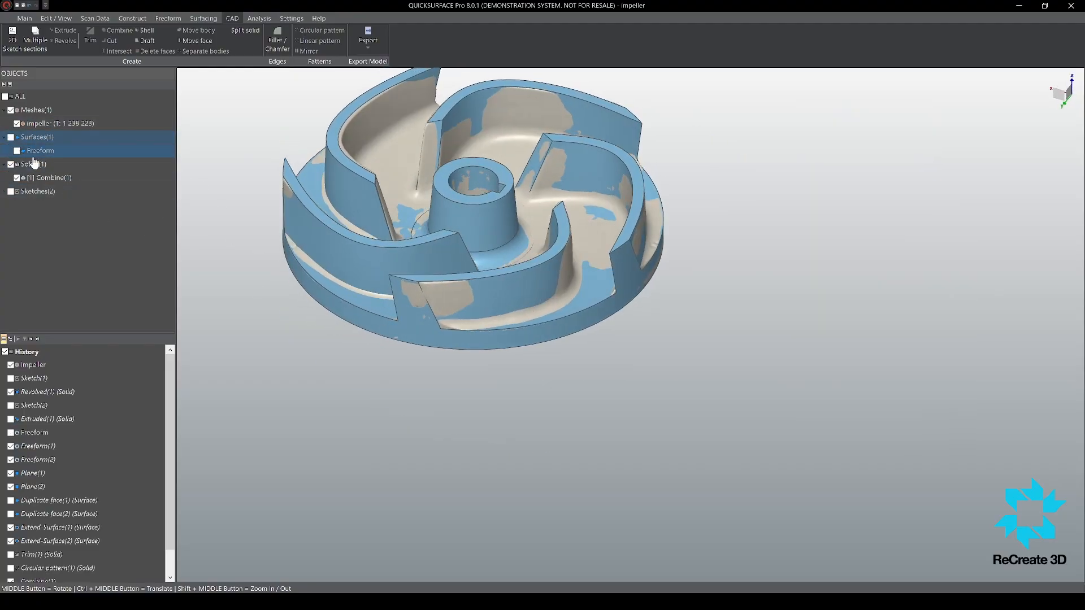
# Step: Hide the scan mesh to view the bare solid, show it again, and examine the match along the blade roots
pyautogui.click(12, 111)
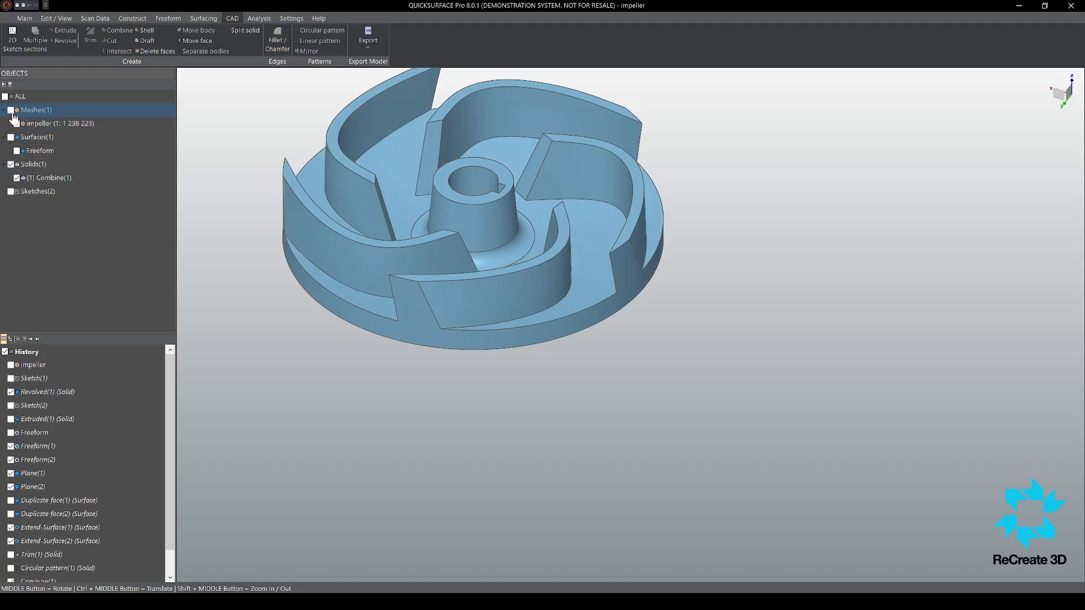
pyautogui.scroll(6, 566, 195)
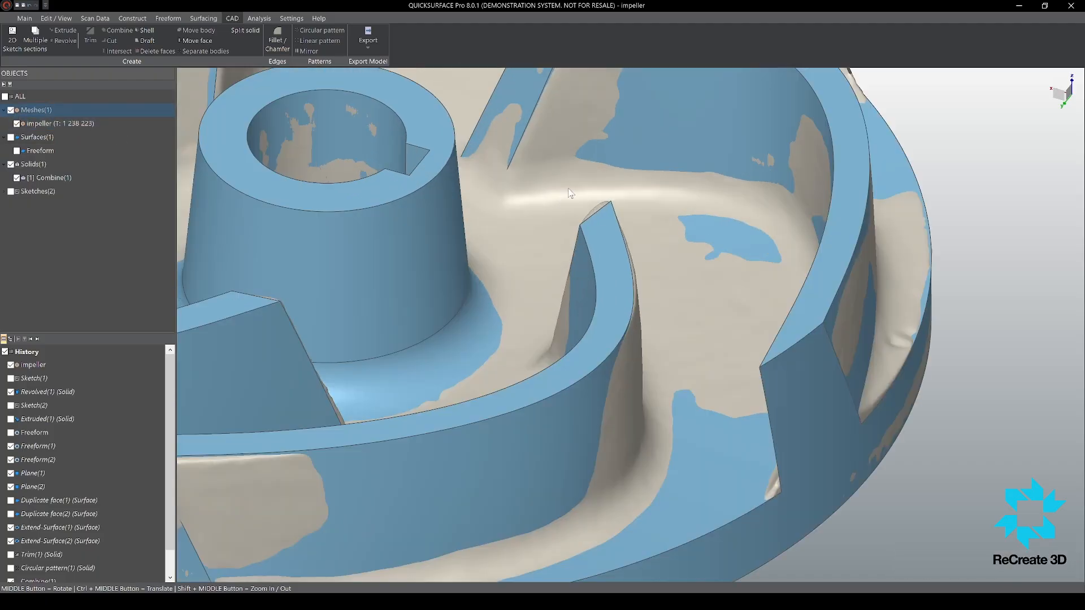
pyautogui.scroll(-5, 568, 188)
pyautogui.scroll(4, 569, 155)
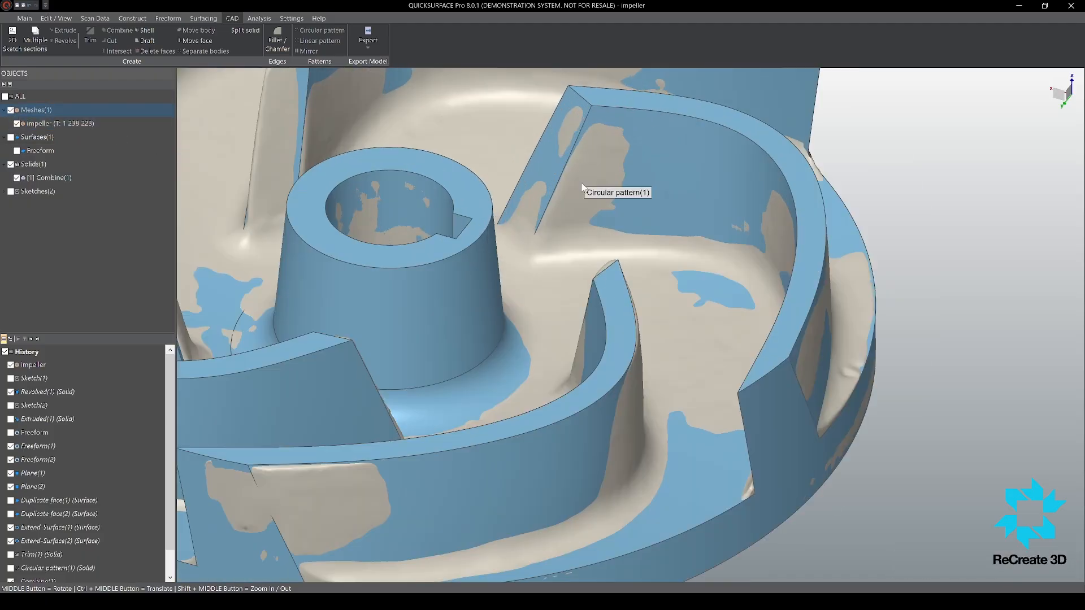
pyautogui.moveTo(643, 203)
pyautogui.mouseDown(button='middle')
pyautogui.moveTo(649, 240)
pyautogui.moveTo(651, 205)
pyautogui.mouseUp(button='middle')
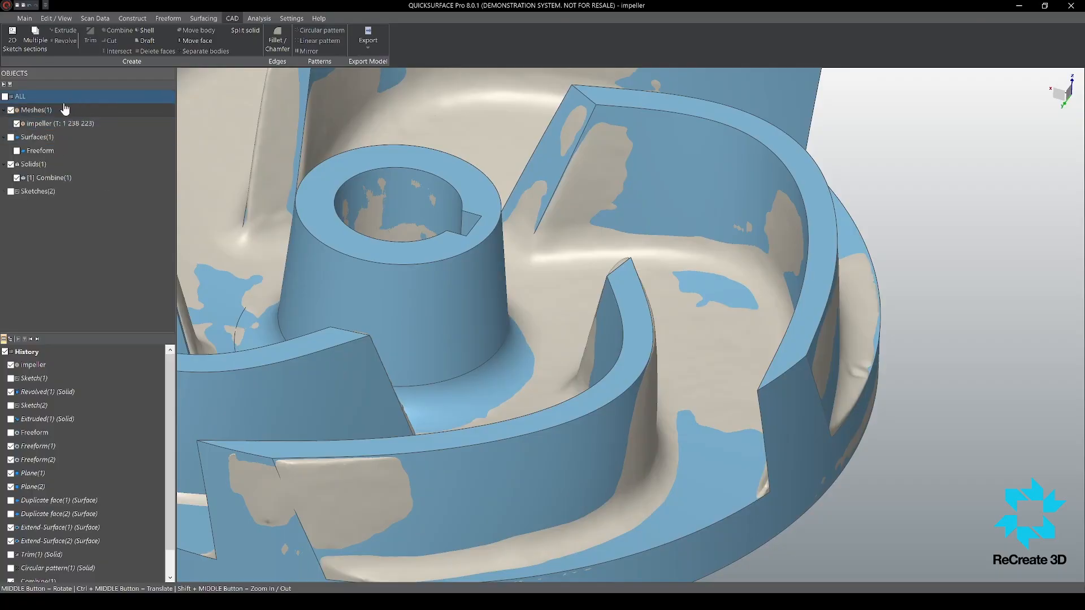
# Step: Hide the combined solid to view the bare scan, show it again, and compare the rounded blade bases with the solid's edges
pyautogui.click(10, 163)
pyautogui.scroll(-4, 596, 248)
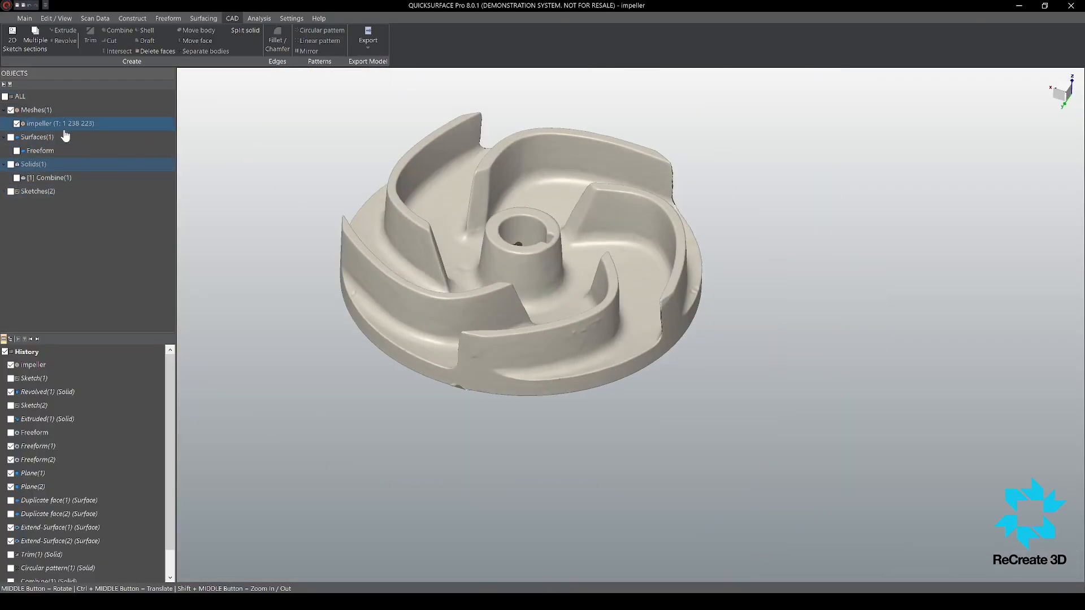
pyautogui.click(11, 138)
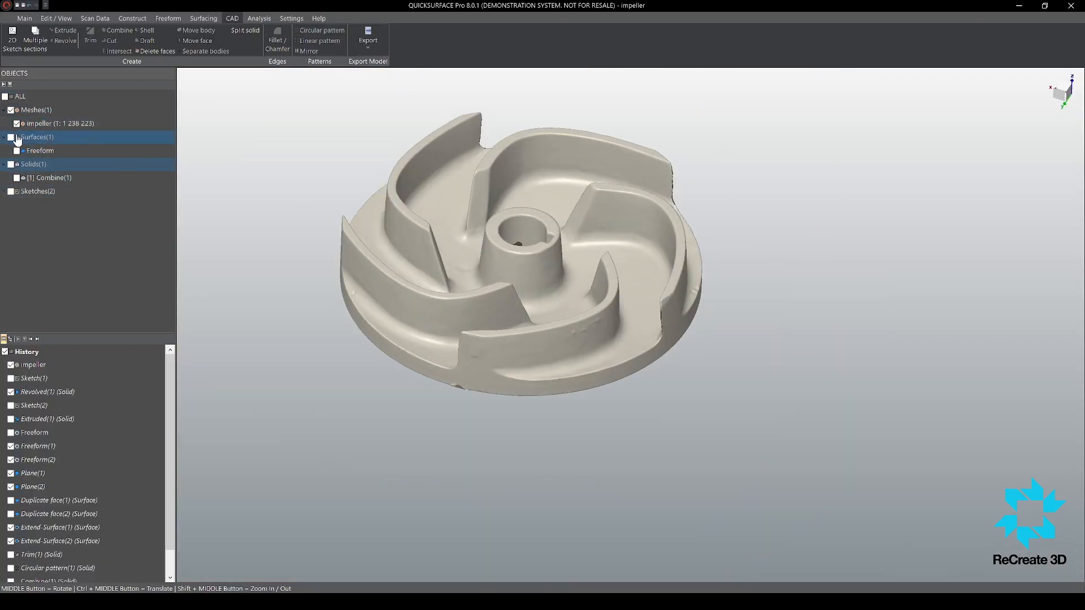
pyautogui.click(11, 164)
pyautogui.click(11, 137)
pyautogui.click(603, 242)
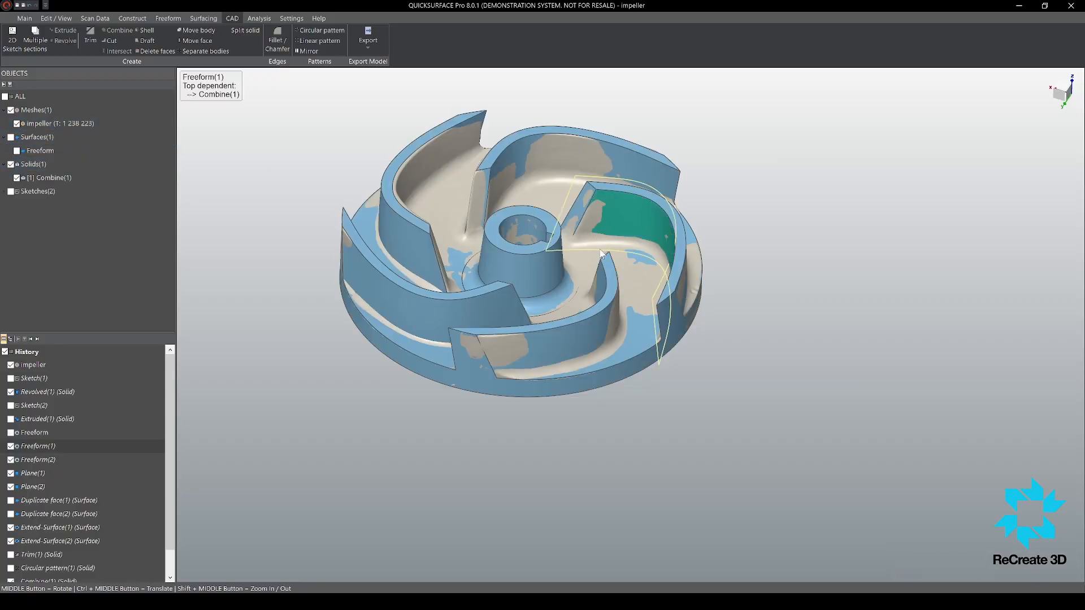
pyautogui.click(589, 252)
pyautogui.scroll(5, 724, 326)
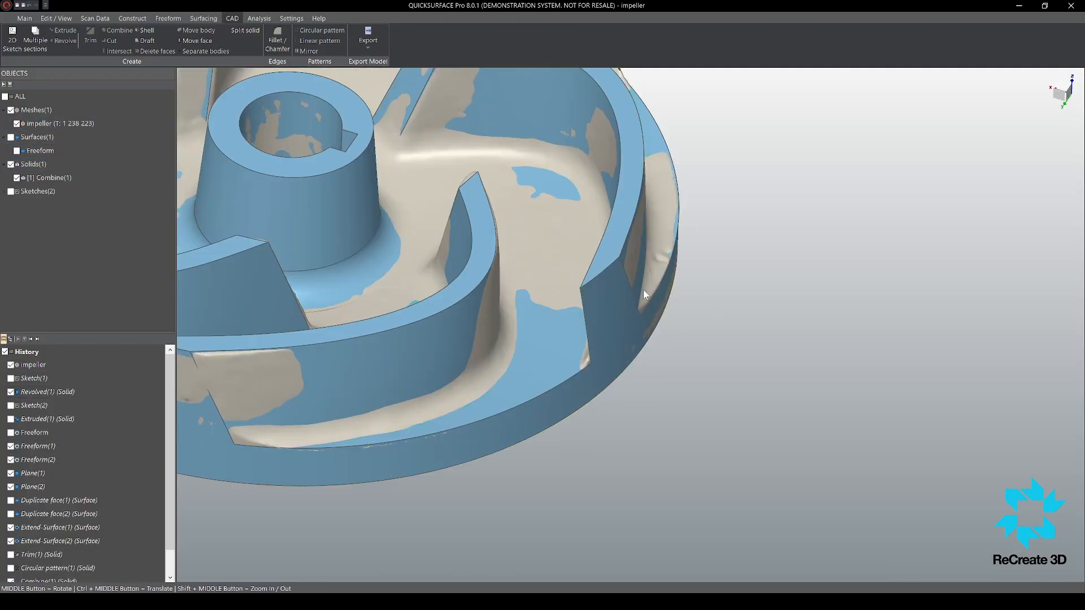
pyautogui.click(644, 289)
pyautogui.click(772, 357)
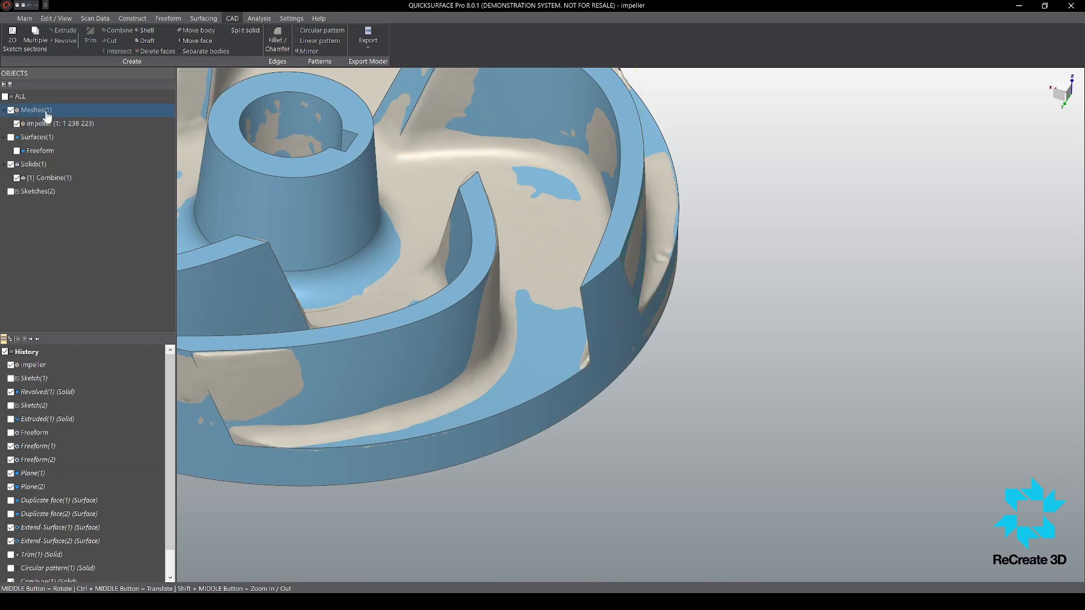
# Step: Hide the scan mesh and start a Fillet on the combined impeller solid
pyautogui.click(10, 109)
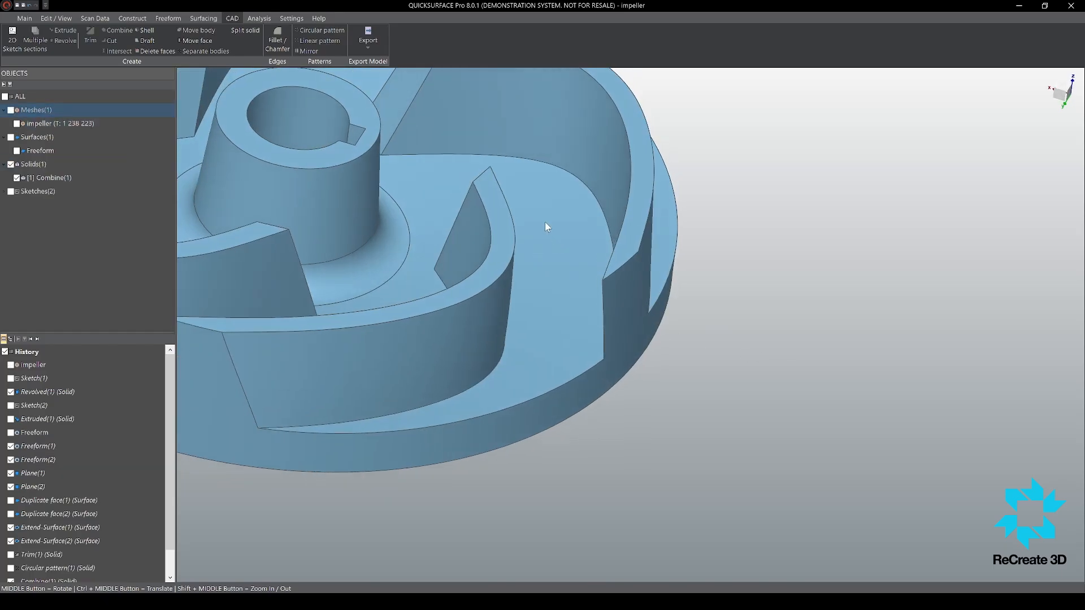
pyautogui.click(488, 155)
pyautogui.click(867, 285)
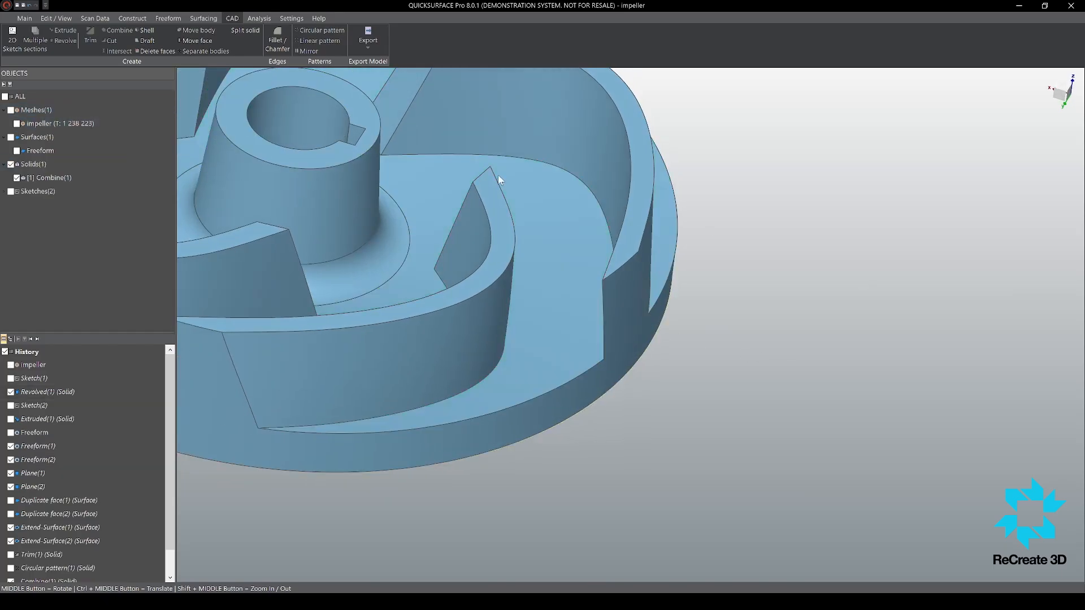
pyautogui.click(267, 47)
pyautogui.scroll(-5, 492, 171)
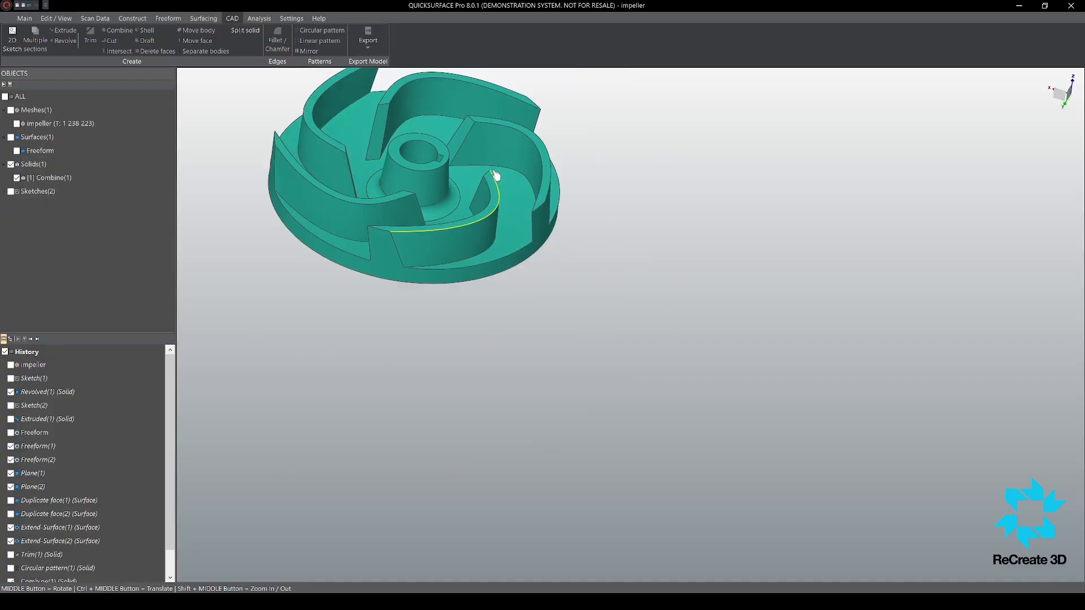
pyautogui.scroll(6, 474, 158)
pyautogui.scroll(-5, 462, 187)
pyautogui.scroll(5, 455, 174)
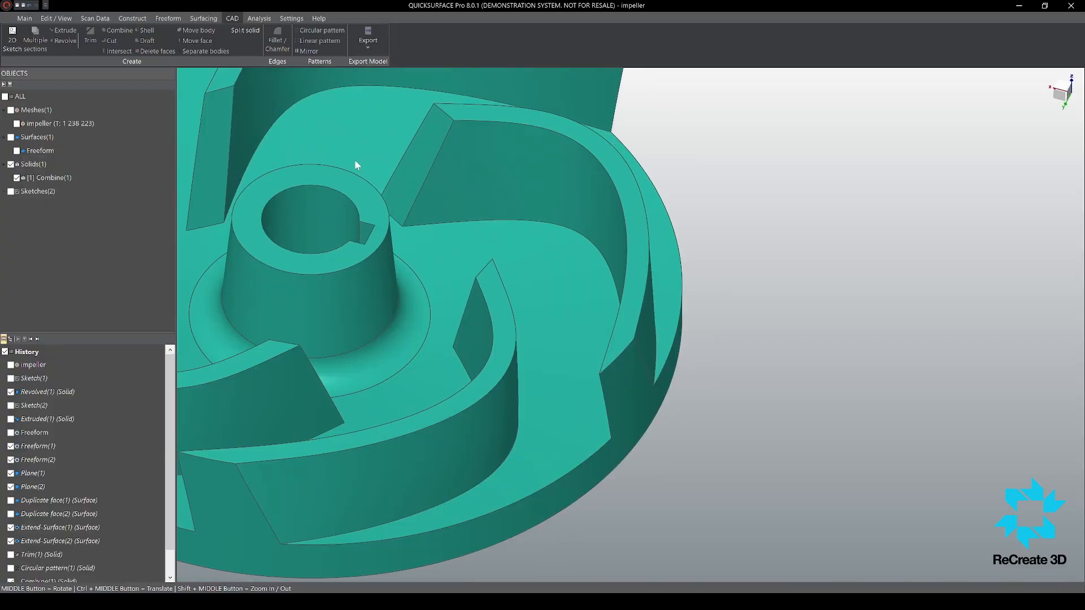
# Step: Show the scan mesh again and select the concave-side vertical edge at one blade's inner end for the fillet
pyautogui.click(11, 110)
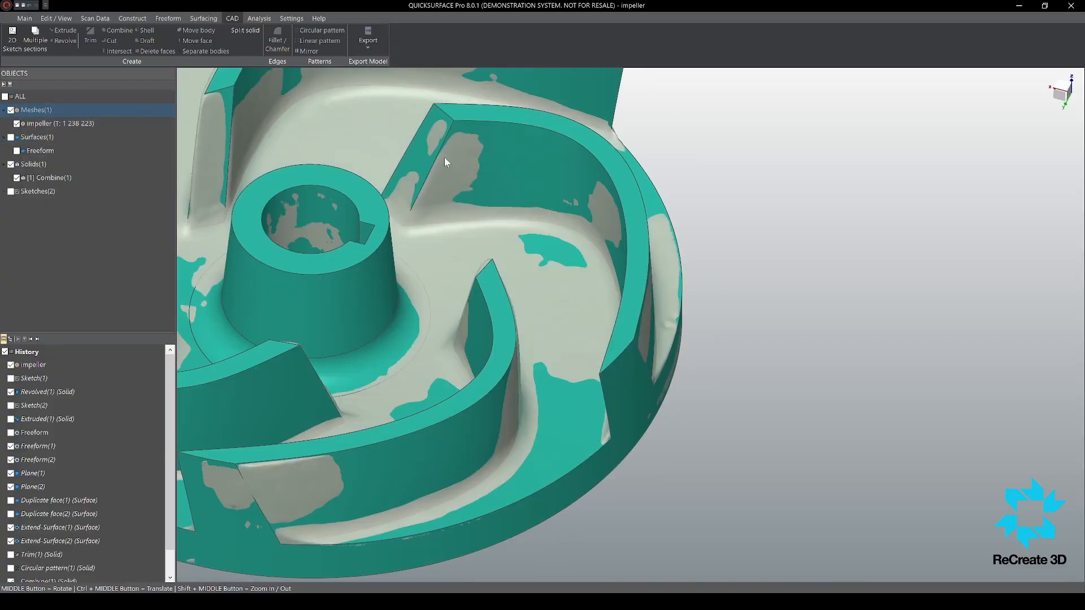
pyautogui.scroll(4, 441, 159)
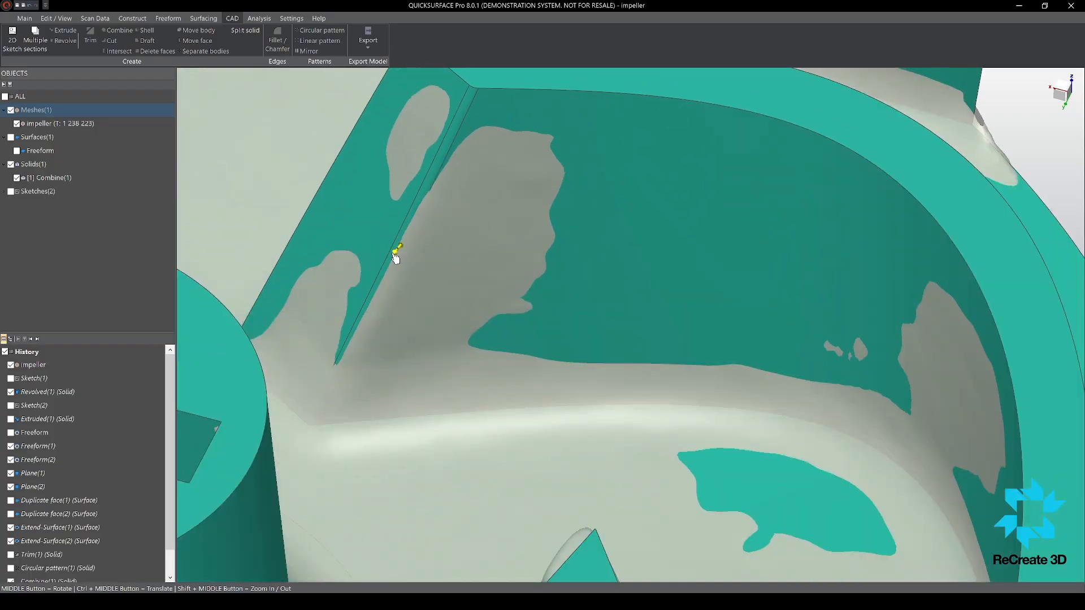
pyautogui.moveTo(504, 205); pyautogui.dragTo(428, 245, button='middle')
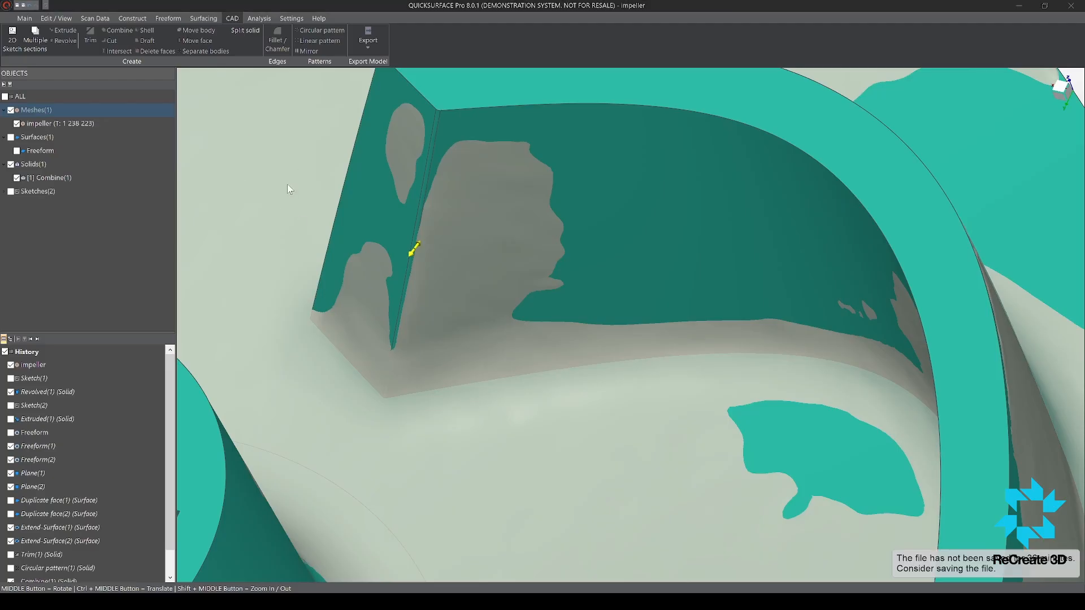
pyautogui.scroll(-7, 534, 230)
pyautogui.scroll(2, 530, 229)
pyautogui.scroll(-4, 570, 228)
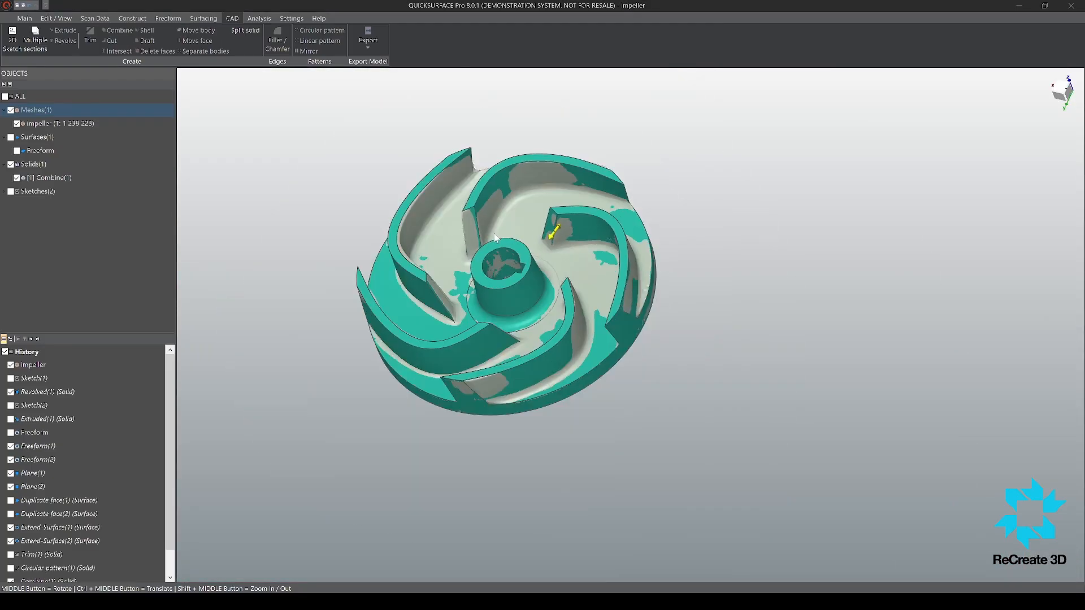
pyautogui.scroll(3, 482, 234)
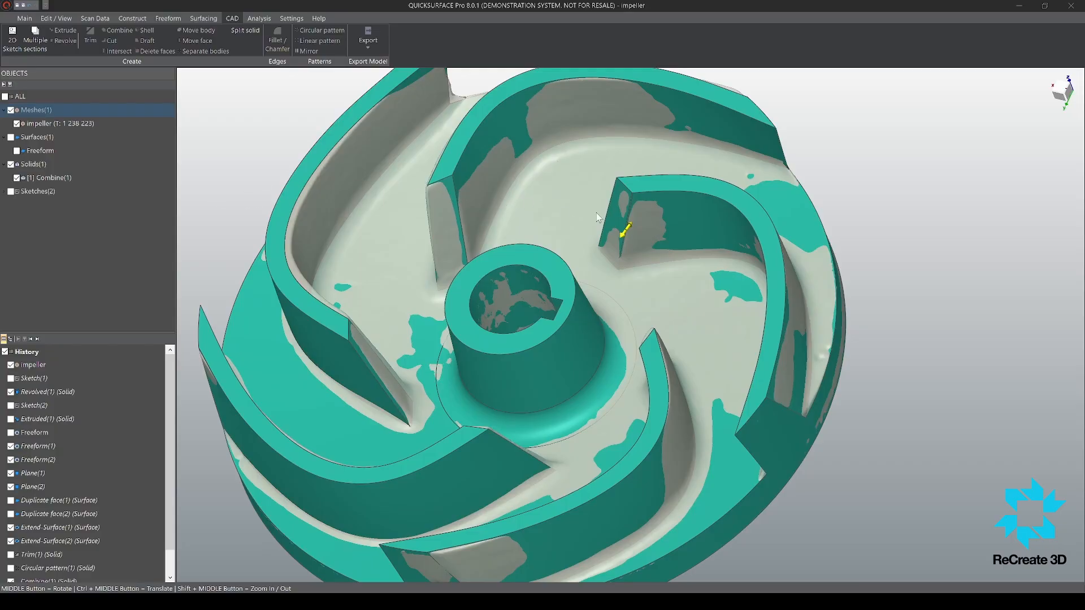
# Step: Add the matching concave-side vertical edges at the inner ends of the other four blades to the fillet
pyautogui.click(459, 196)
pyautogui.click(361, 337)
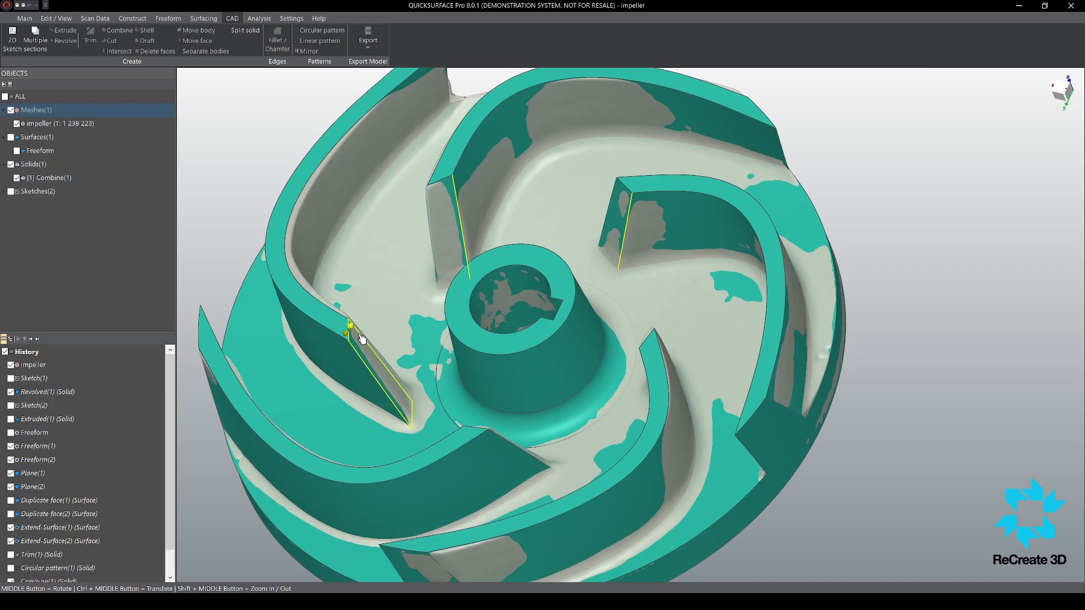
pyautogui.click(360, 338)
pyautogui.click(367, 341)
pyautogui.moveTo(434, 397); pyautogui.dragTo(604, 441, button='middle')
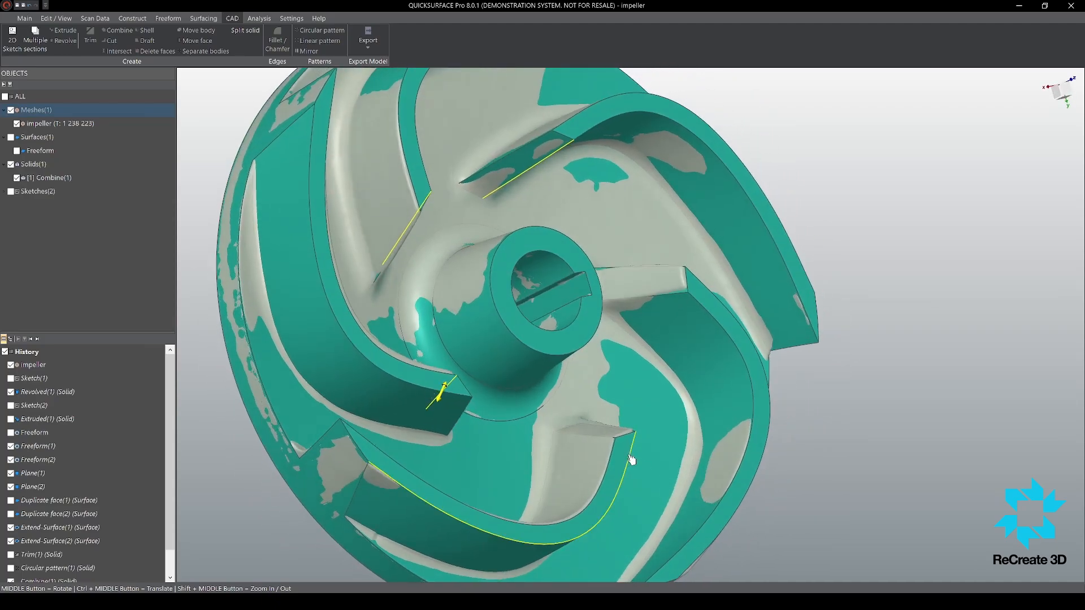
pyautogui.click(607, 441)
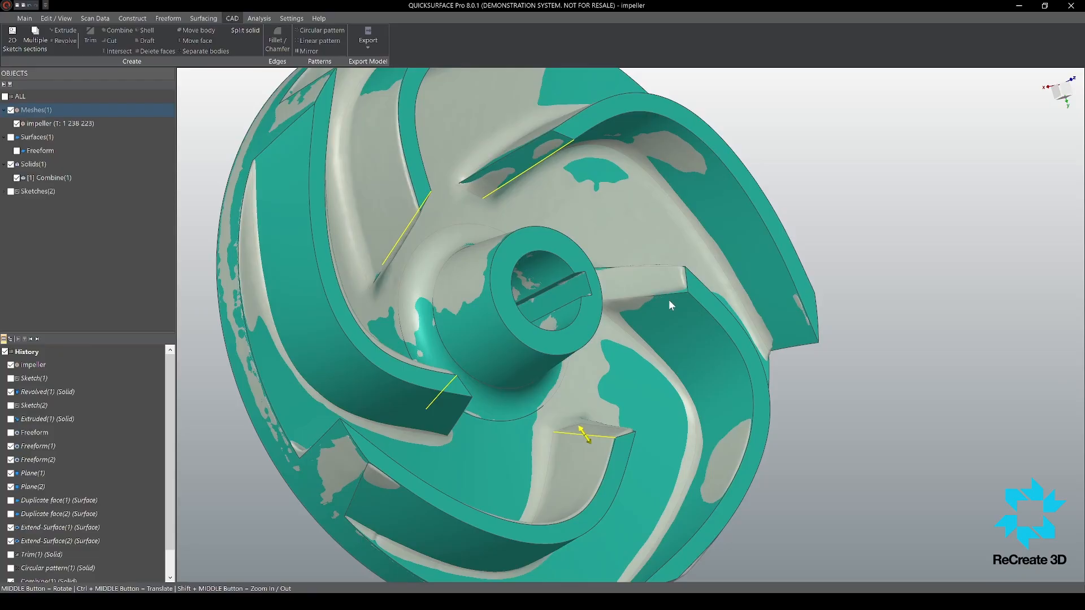
pyautogui.moveTo(669, 300); pyautogui.dragTo(639, 299, button='middle')
pyautogui.click(652, 294)
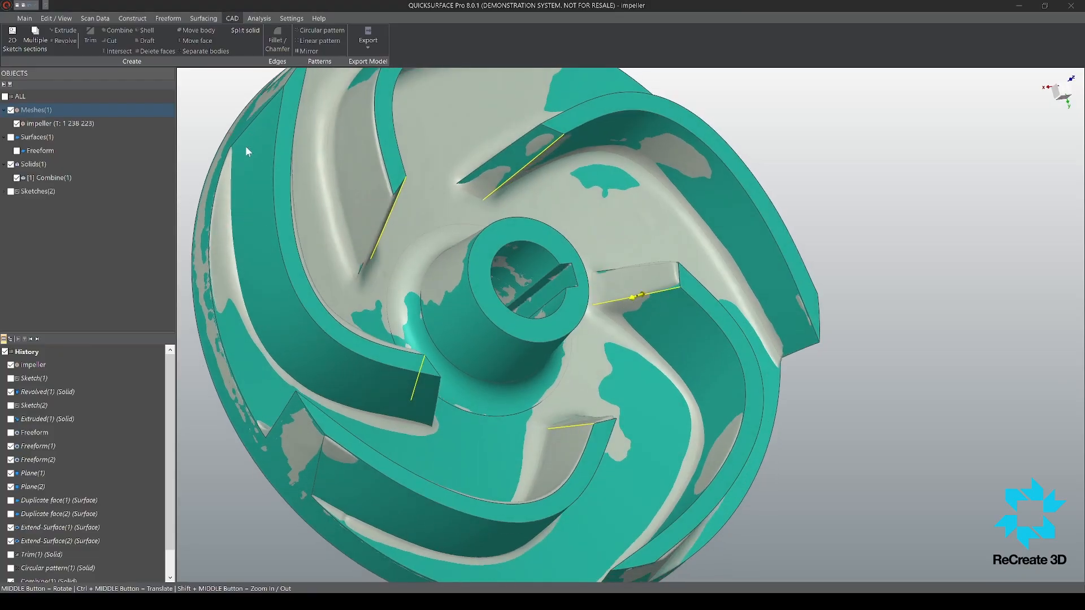
# Step: Compare the inner blade ends with the scan mesh from several angles and apply the fillet
pyautogui.scroll(5, 694, 275)
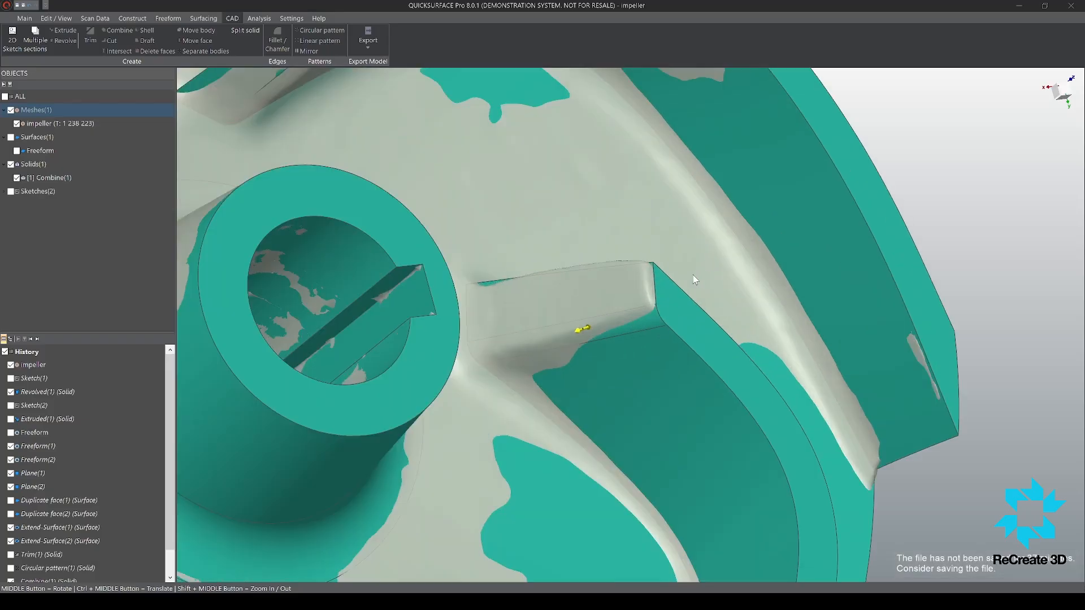
pyautogui.moveTo(643, 248); pyautogui.dragTo(509, 370, button='middle')
pyautogui.scroll(-8, 559, 321)
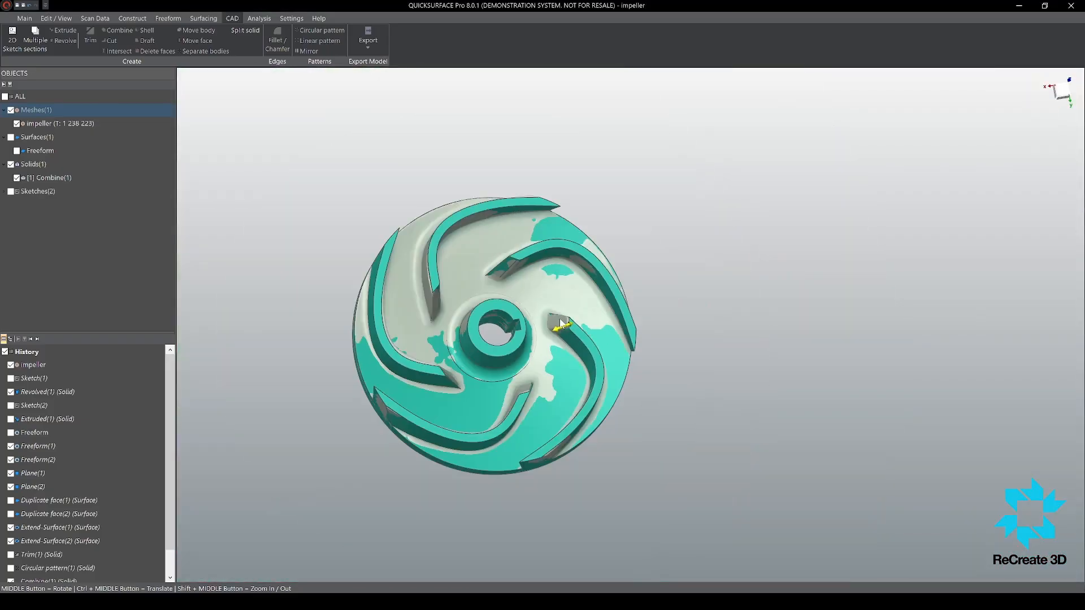
pyautogui.scroll(3, 500, 209)
pyautogui.scroll(6, 525, 318)
pyautogui.moveTo(531, 314); pyautogui.dragTo(485, 388, button='middle')
pyautogui.scroll(-5, 379, 403)
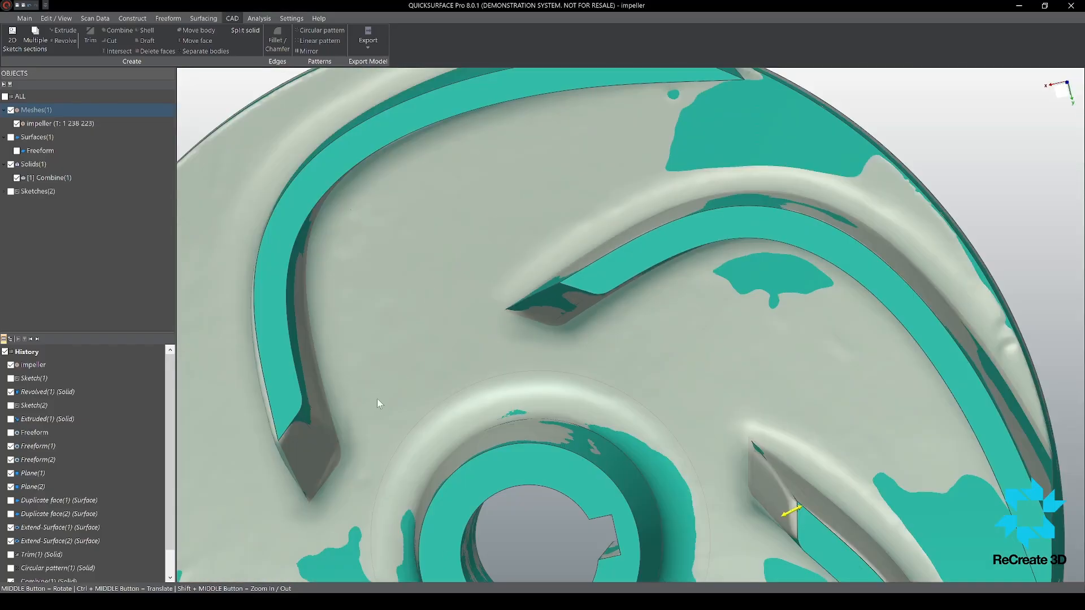
pyautogui.scroll(-5, 592, 368)
pyautogui.scroll(6, 483, 455)
pyautogui.moveTo(483, 455); pyautogui.dragTo(888, 329, button='middle')
pyautogui.scroll(-6, 873, 390)
pyautogui.scroll(8, 586, 144)
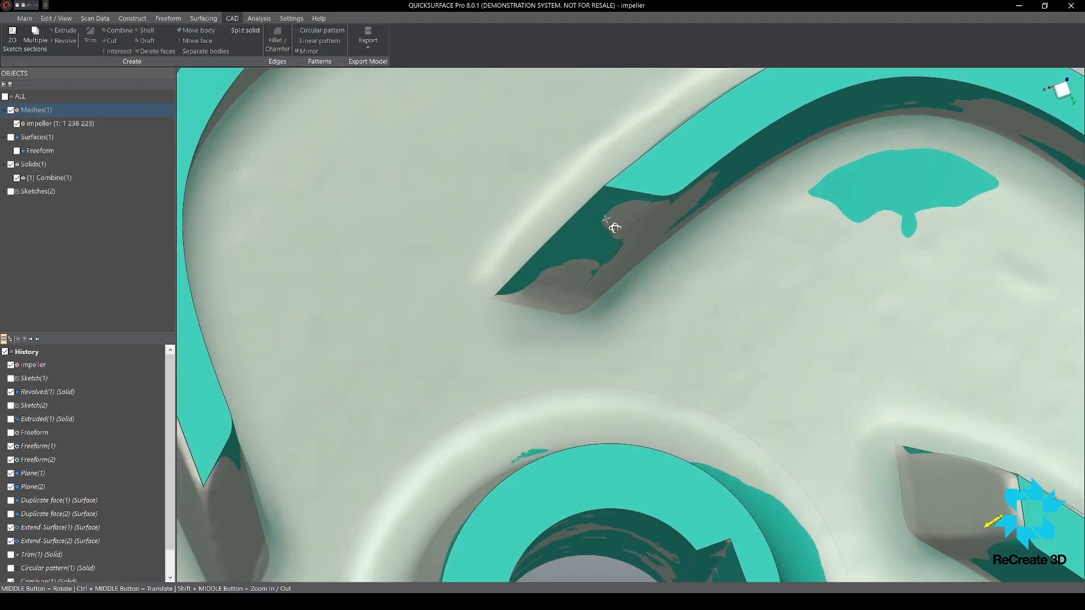
pyautogui.scroll(-6, 592, 206)
pyautogui.scroll(7, 596, 226)
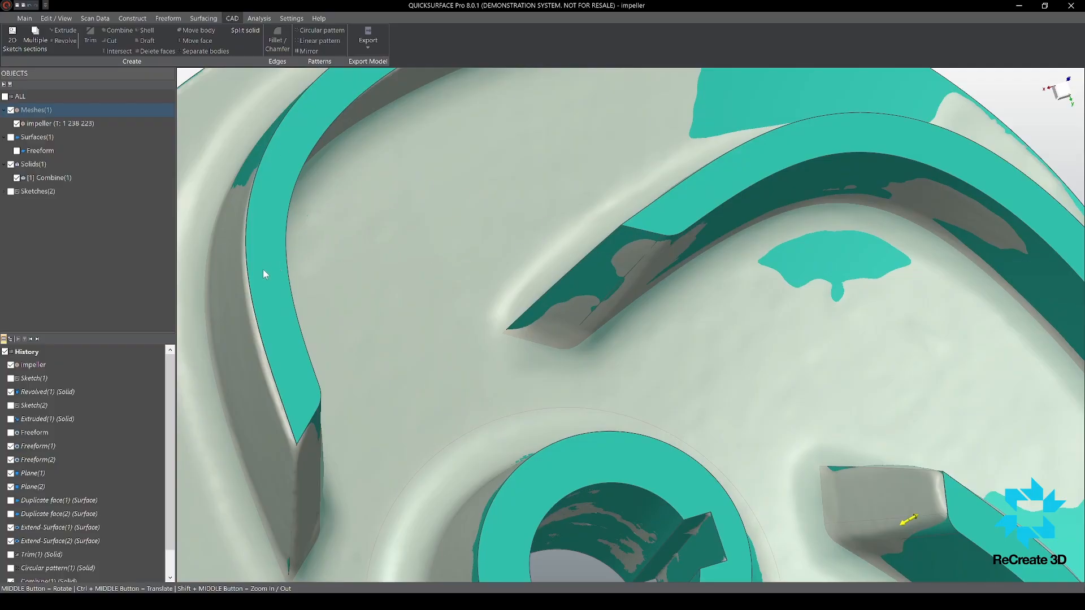
# Step: Fillet the opposite, convex-side vertical edges at the inner ends of all five blades
pyautogui.click(599, 253)
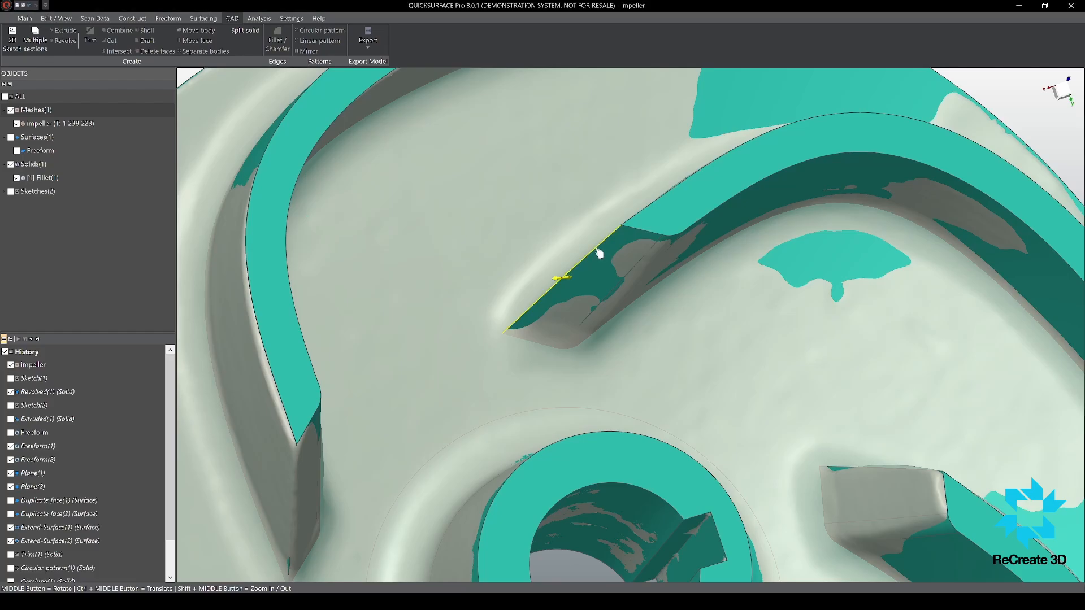
pyautogui.scroll(-5, 599, 252)
pyautogui.moveTo(501, 286); pyautogui.dragTo(446, 318, button='middle')
pyautogui.click(447, 341)
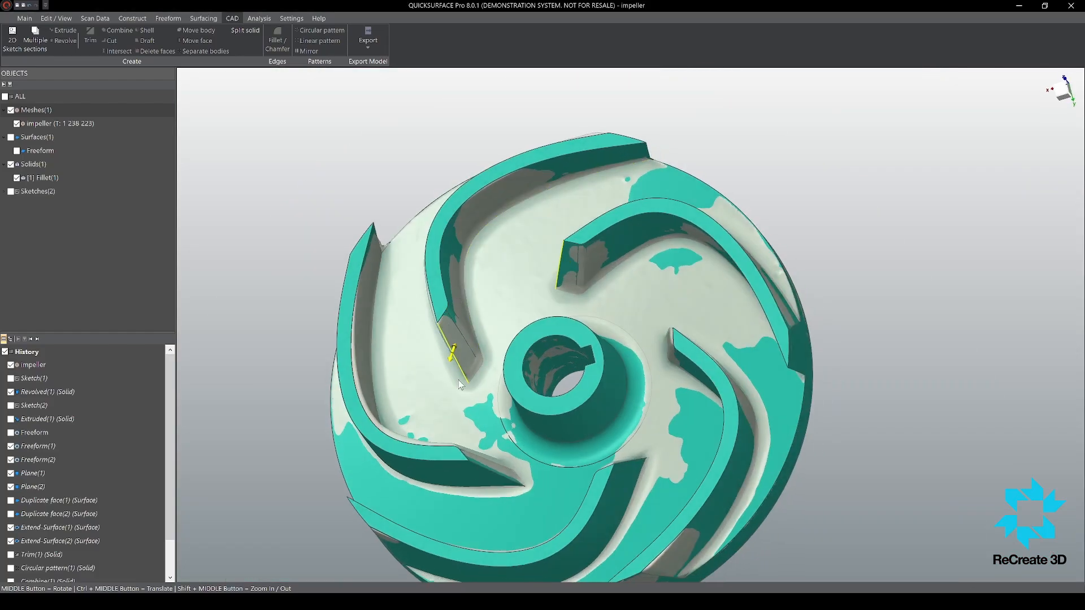
pyautogui.click(498, 475)
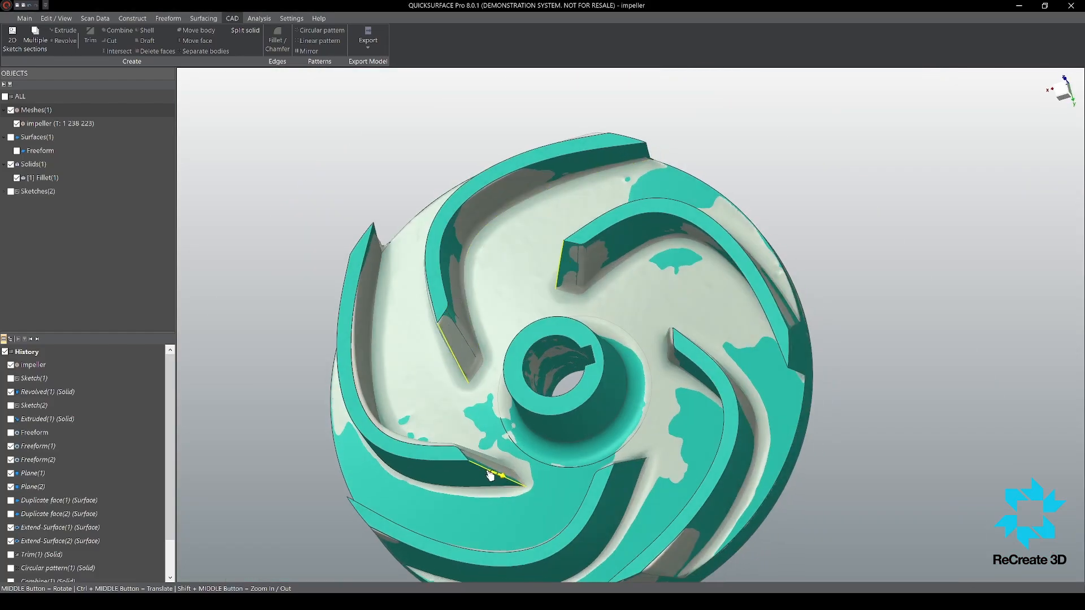
pyautogui.click(640, 461)
pyautogui.moveTo(640, 462); pyautogui.dragTo(662, 362, button='middle')
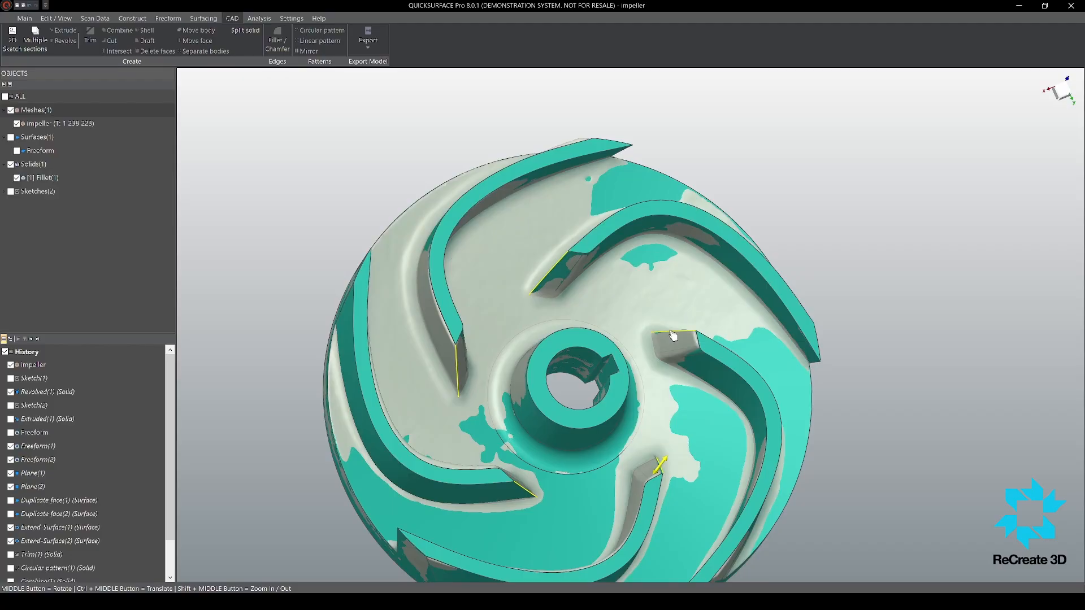
pyautogui.click(671, 338)
pyautogui.click(365, 259)
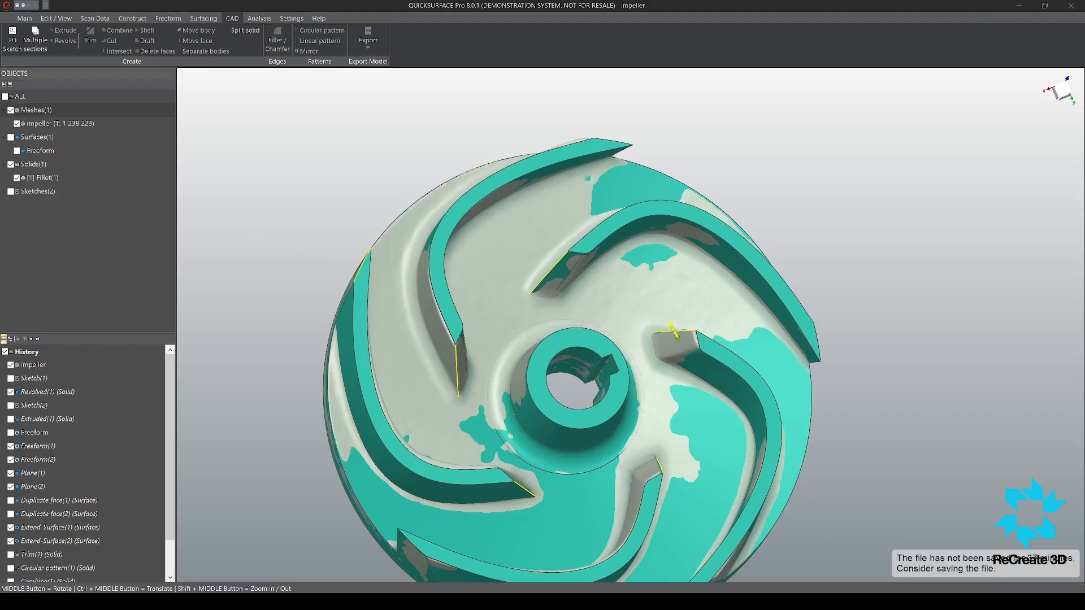
pyautogui.press('Escape')
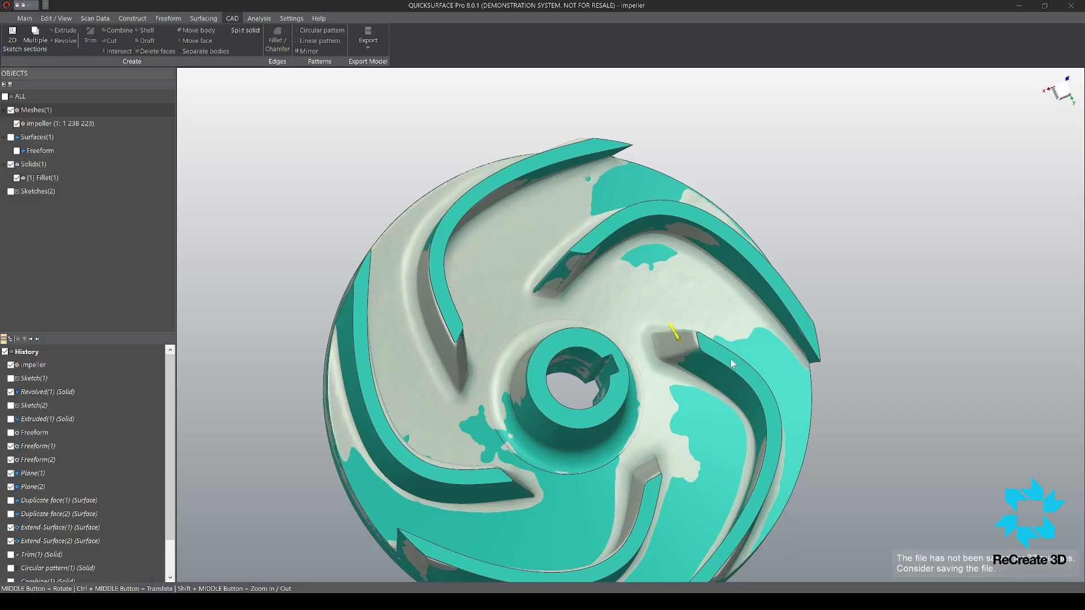
pyautogui.scroll(8, 690, 339)
pyautogui.scroll(-8, 691, 333)
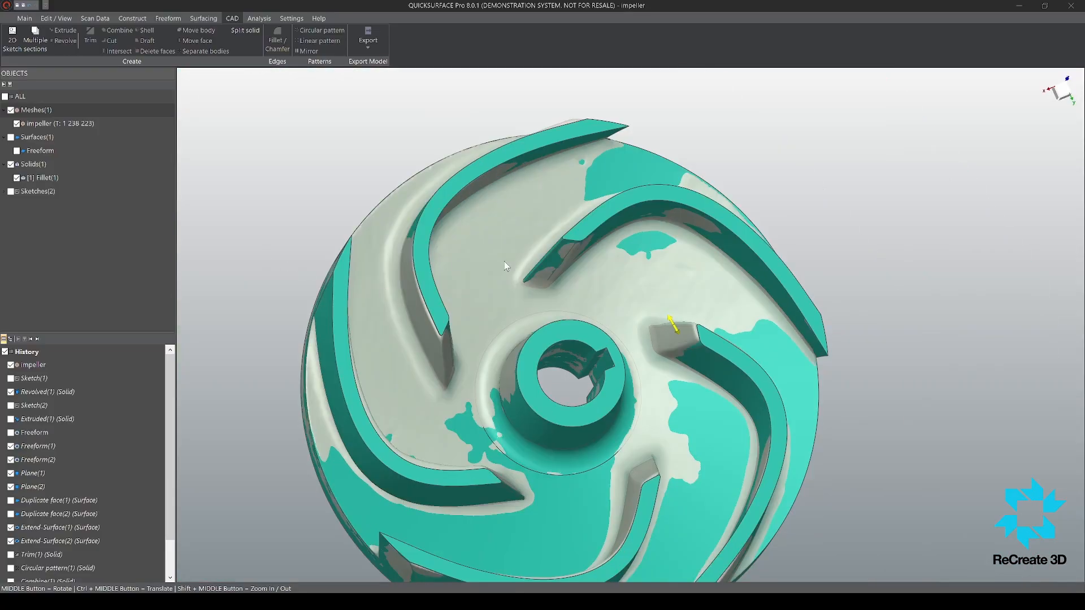
pyautogui.scroll(-3, 628, 308)
pyautogui.scroll(6, 613, 275)
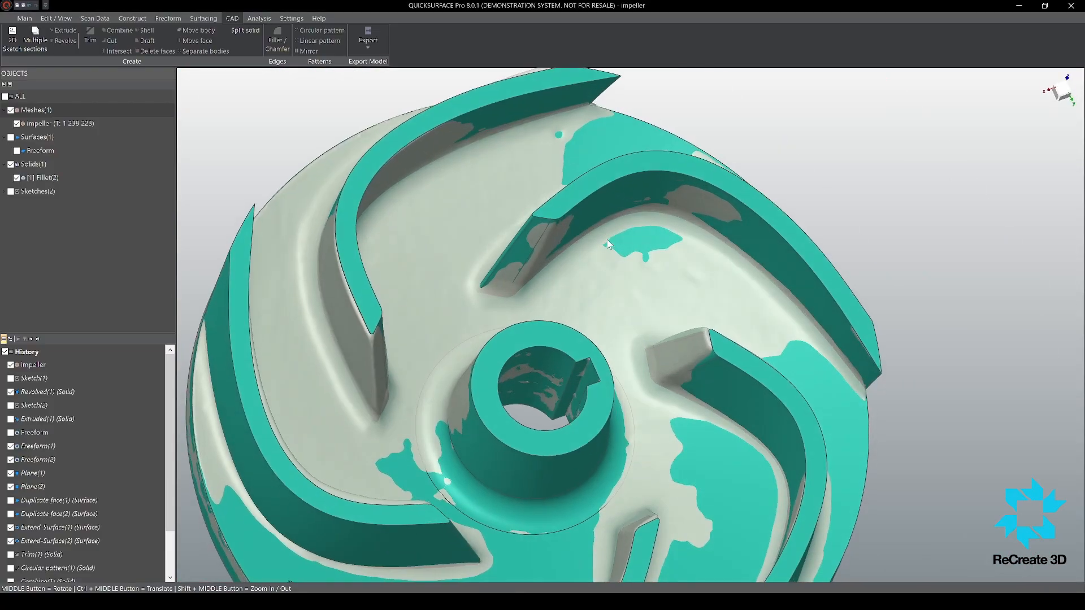
# Step: Select one blade's concave-side root edge for a new fillet and compare it with the rounded blade base on the mesh
pyautogui.click(602, 231)
pyautogui.moveTo(717, 241); pyautogui.dragTo(692, 233, button='middle')
pyautogui.moveTo(713, 238); pyautogui.dragTo(704, 243)
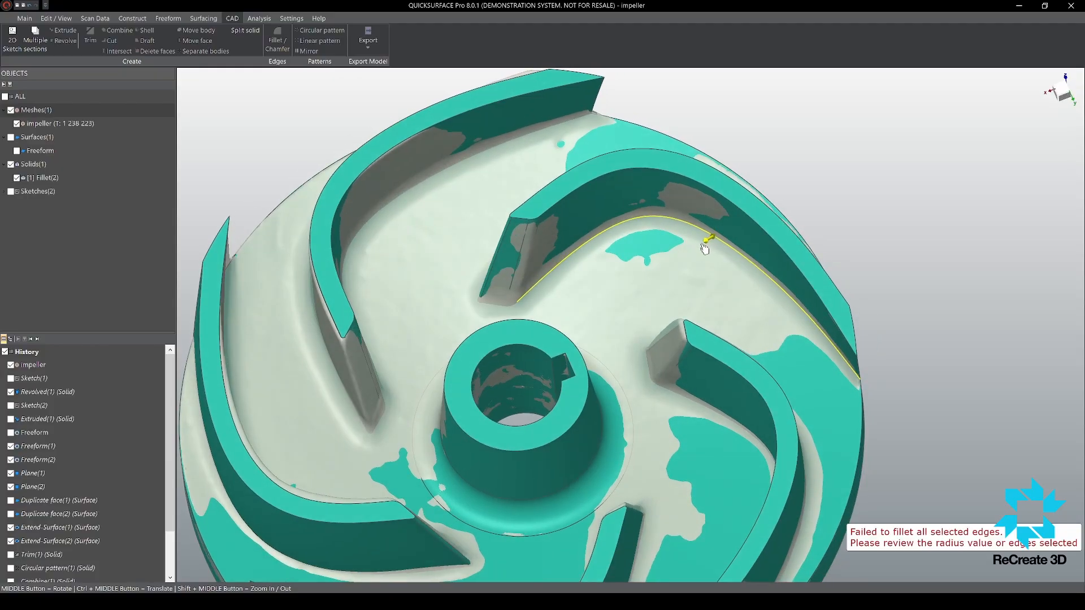
pyautogui.scroll(3, 717, 254)
pyautogui.scroll(2, 717, 257)
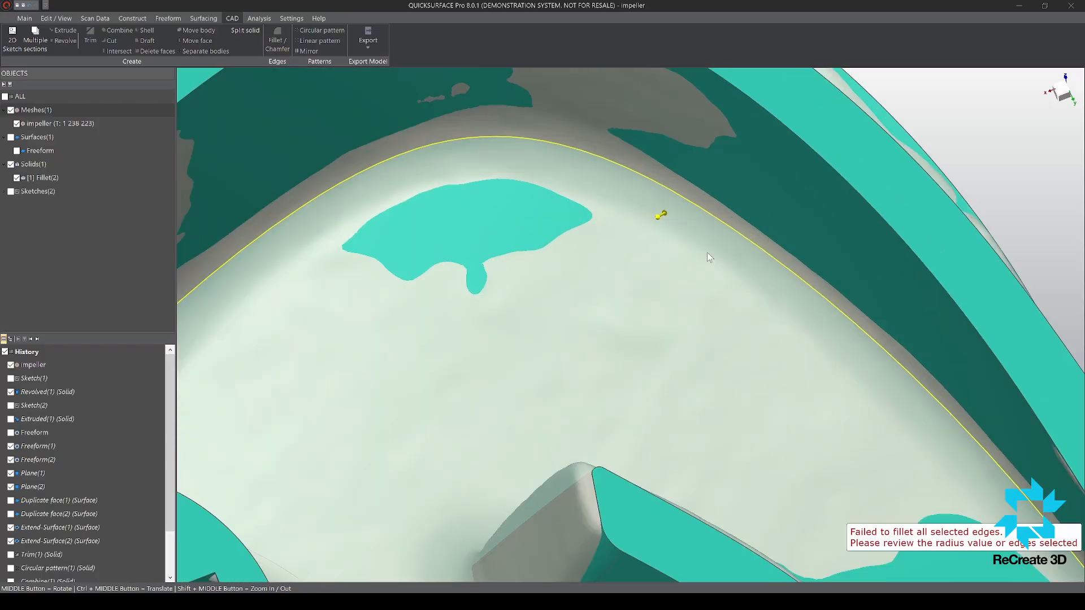
pyautogui.scroll(-5, 698, 329)
pyautogui.moveTo(691, 341); pyautogui.dragTo(693, 321, button='middle')
pyautogui.scroll(4, 693, 320)
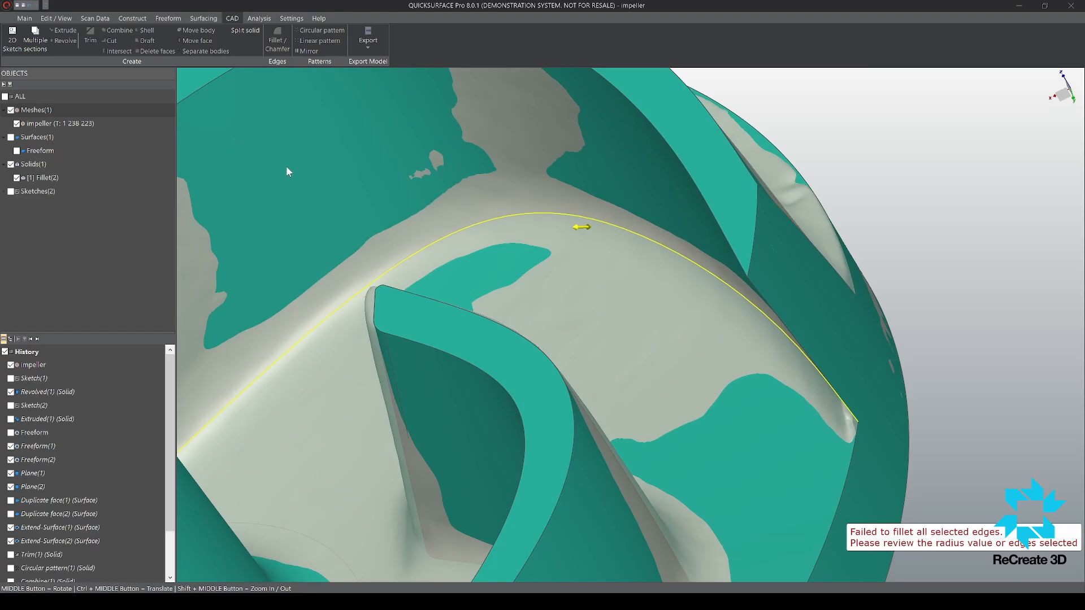
pyautogui.moveTo(612, 246); pyautogui.dragTo(653, 242, button='middle')
pyautogui.scroll(-3, 652, 235)
# Step: Hide the scan mesh and extend the fillet selection to the connected edges around that blade's root
pyautogui.click(35, 109)
pyautogui.click(11, 109)
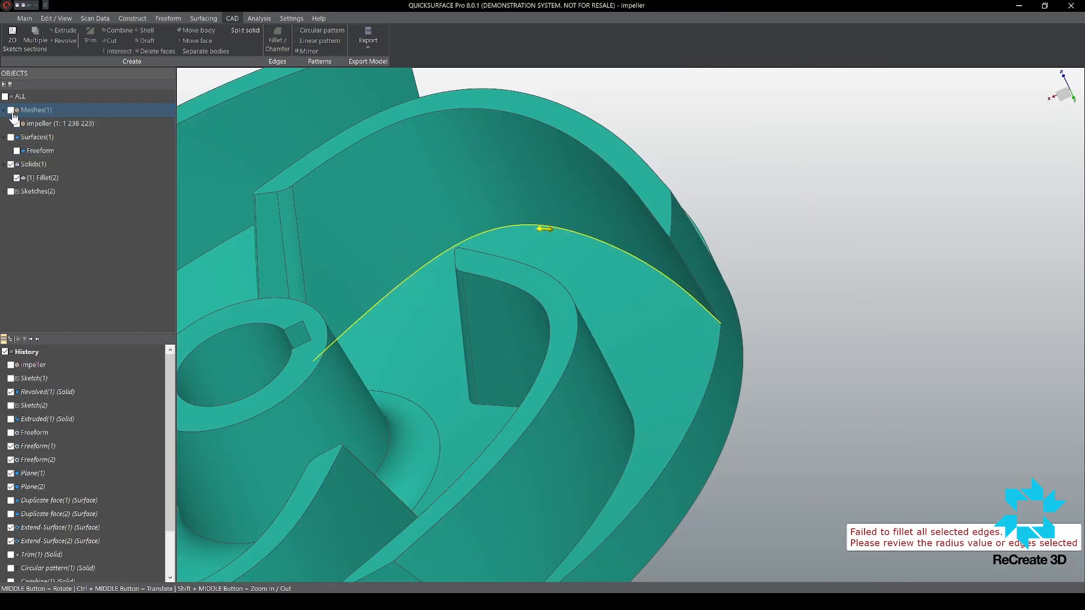
pyautogui.moveTo(571, 247); pyautogui.dragTo(716, 338, button='middle')
pyautogui.scroll(-3, 435, 257)
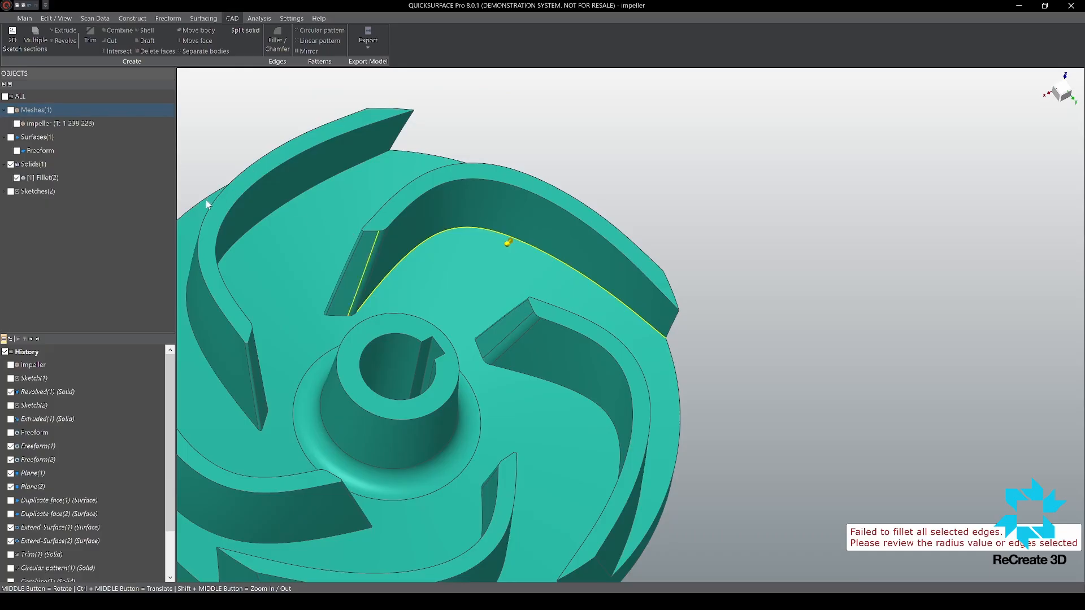
pyautogui.click(211, 183)
pyautogui.scroll(-3, 463, 235)
pyautogui.scroll(5, 464, 236)
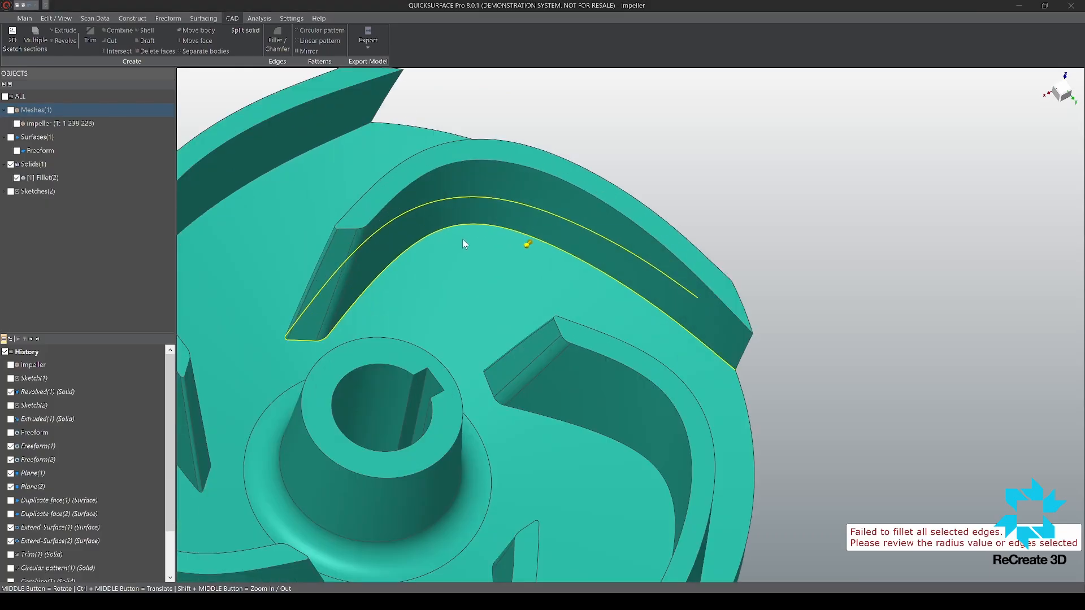
pyautogui.moveTo(576, 256); pyautogui.dragTo(287, 183, button='middle')
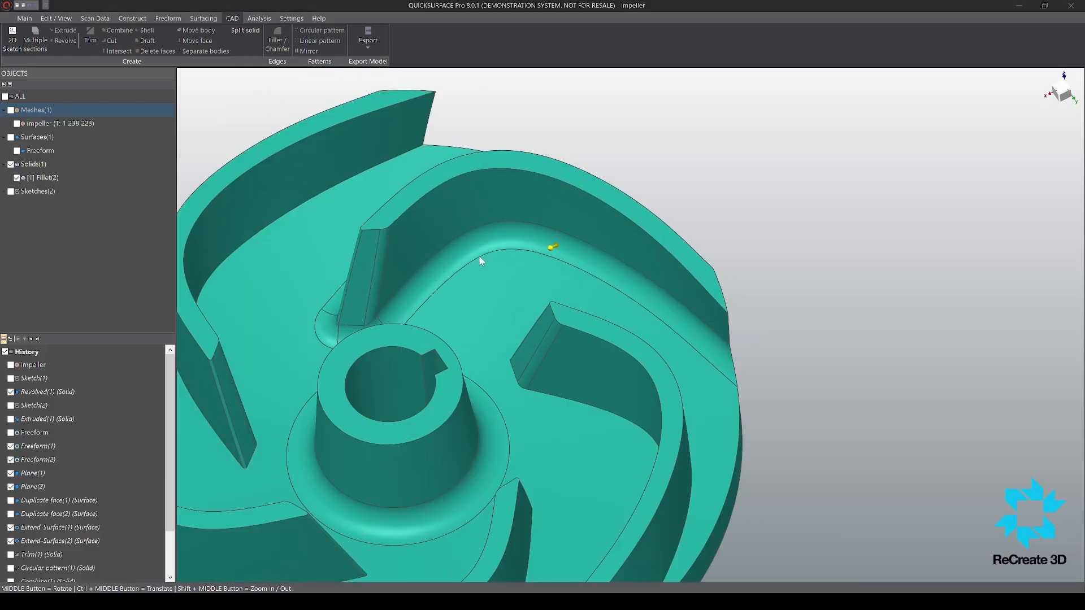
pyautogui.moveTo(451, 262); pyautogui.dragTo(629, 262, button='middle')
pyautogui.scroll(-5, 629, 262)
pyautogui.moveTo(492, 336); pyautogui.dragTo(169, 230, button='middle')
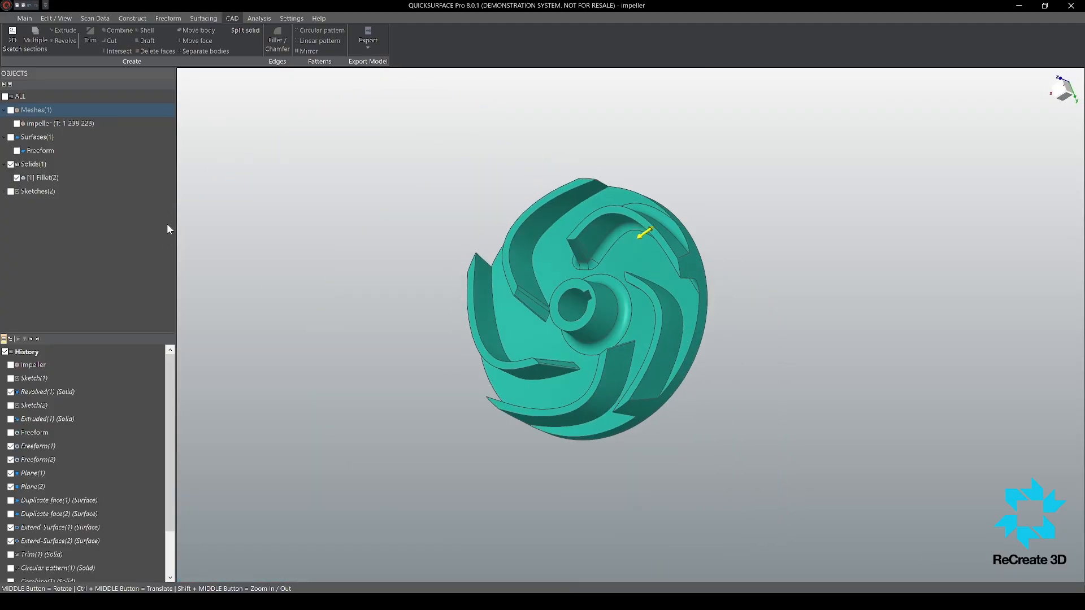
pyautogui.click(216, 208)
# Step: Add the root edges of the remaining blades to the fillet selection, check the rounding around the blade bases, and apply the fillet
pyautogui.scroll(4, 574, 242)
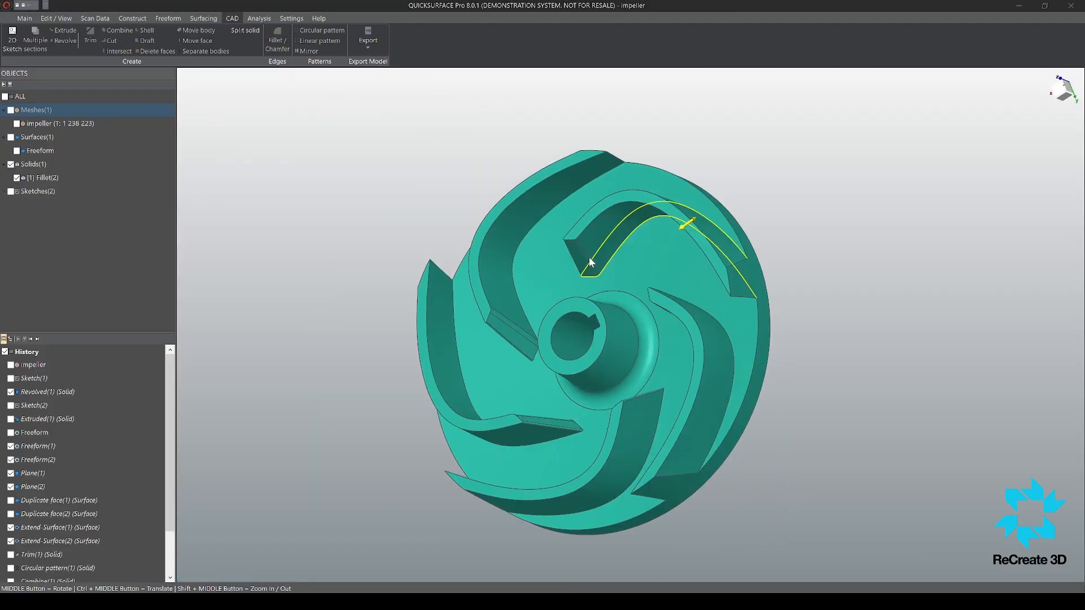
pyautogui.click(525, 317)
pyautogui.moveTo(538, 416); pyautogui.dragTo(693, 414, button='middle')
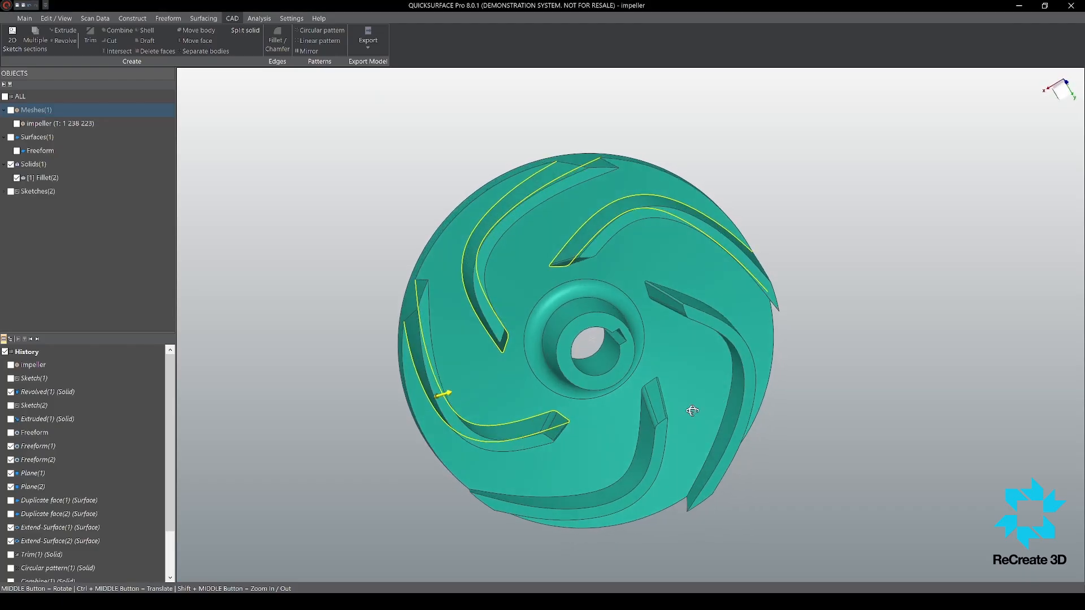
pyautogui.click(641, 444)
pyautogui.moveTo(715, 339); pyautogui.dragTo(690, 341, button='middle')
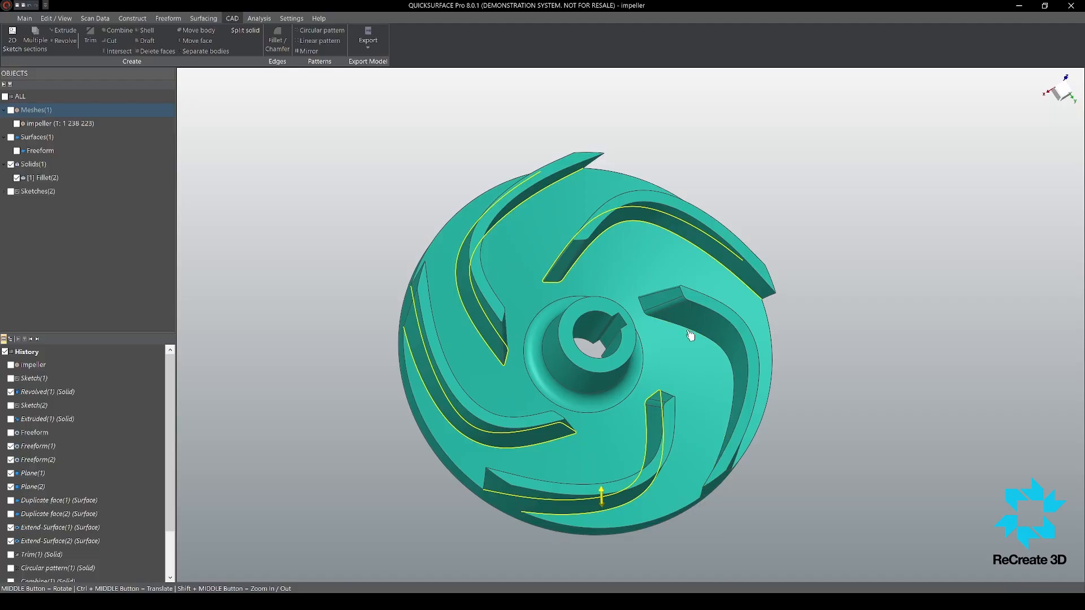
pyautogui.click(690, 336)
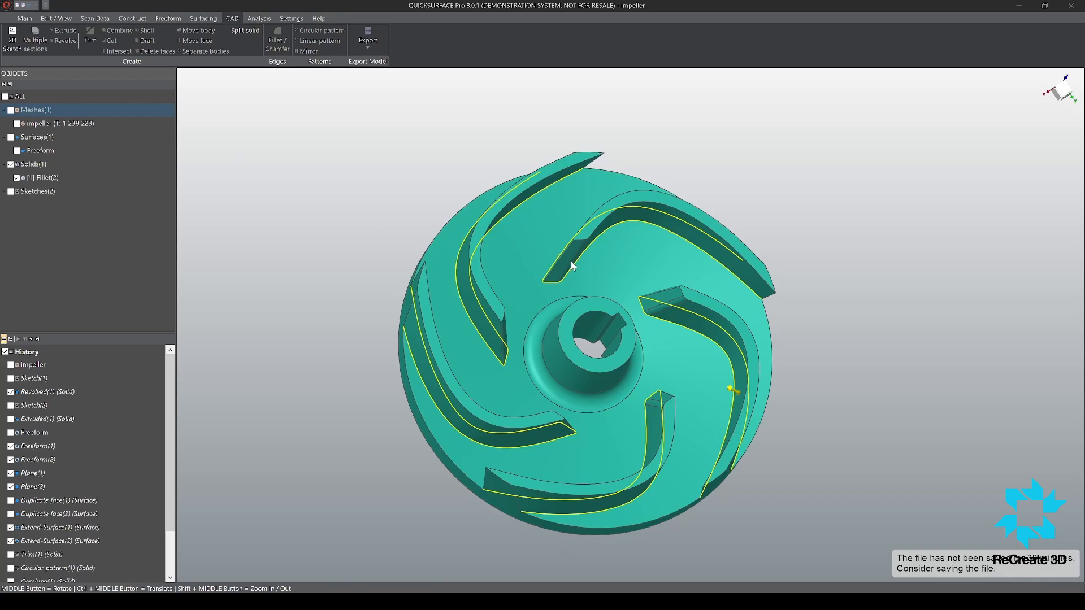
pyautogui.moveTo(612, 311); pyautogui.dragTo(649, 342, button='middle')
pyautogui.scroll(6, 650, 343)
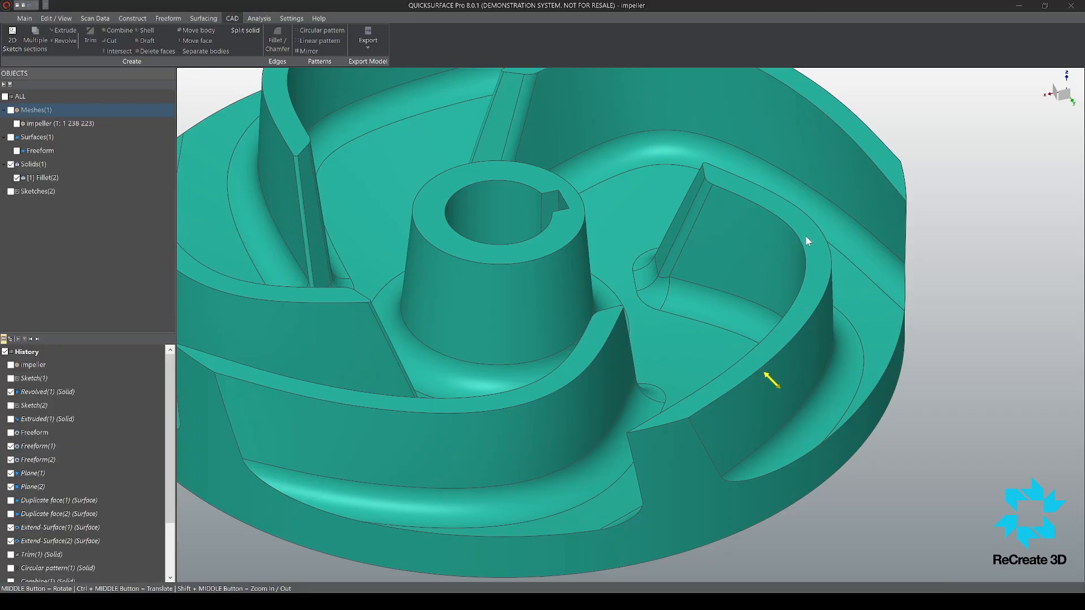
pyautogui.scroll(-4, 794, 247)
pyautogui.scroll(3, 794, 248)
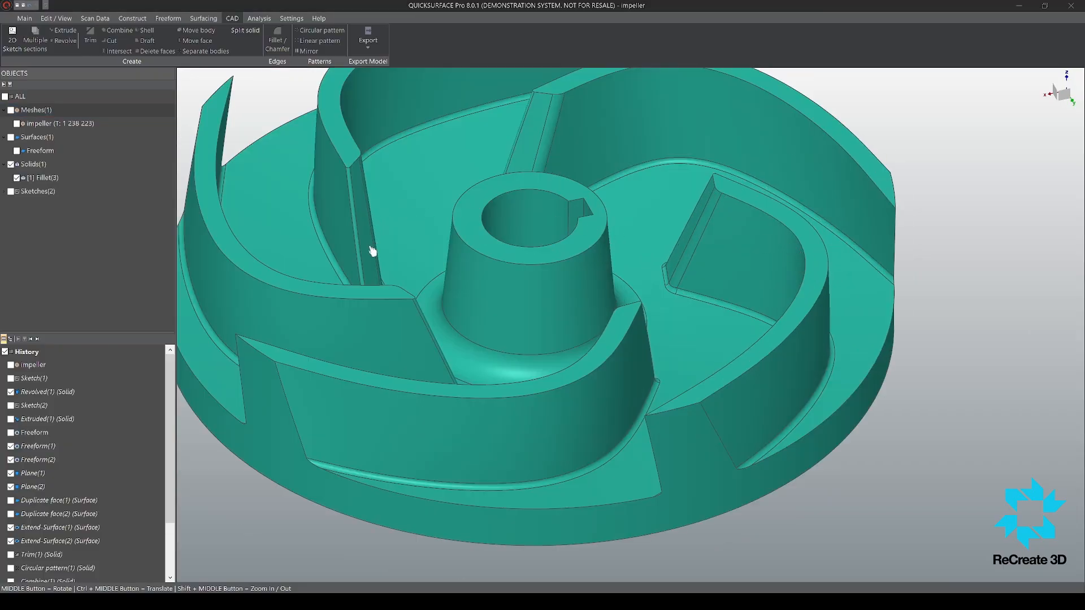
# Step: Edit the applied blade-root fillet, enlarge its radius to give all blades a wide rounded base, and confirm it
pyautogui.click(323, 284)
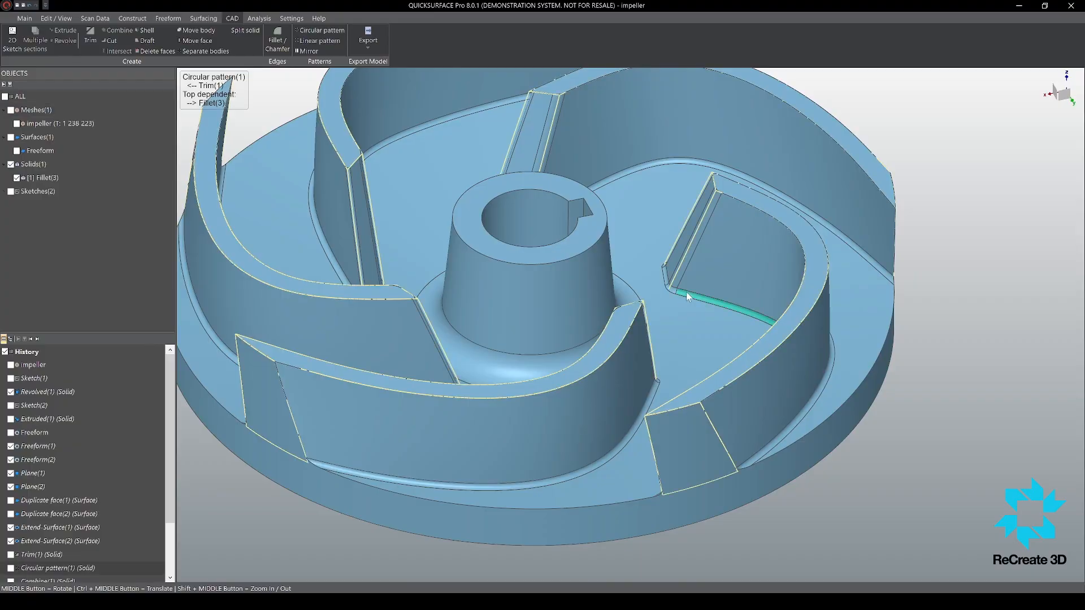
pyautogui.scroll(-2, 159, 433)
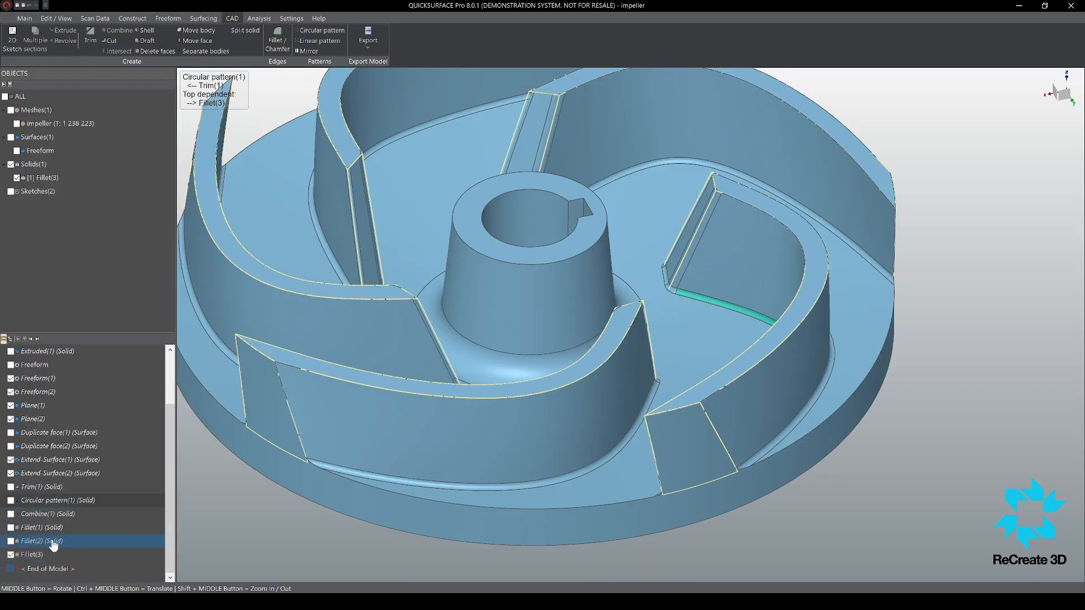
pyautogui.click(44, 556)
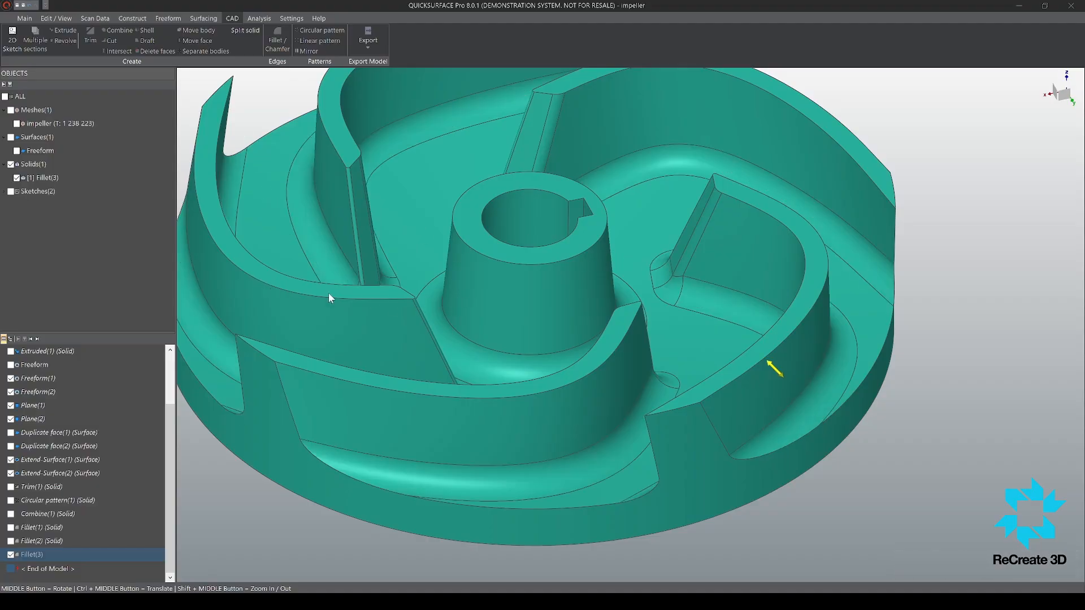
pyautogui.click(257, 285)
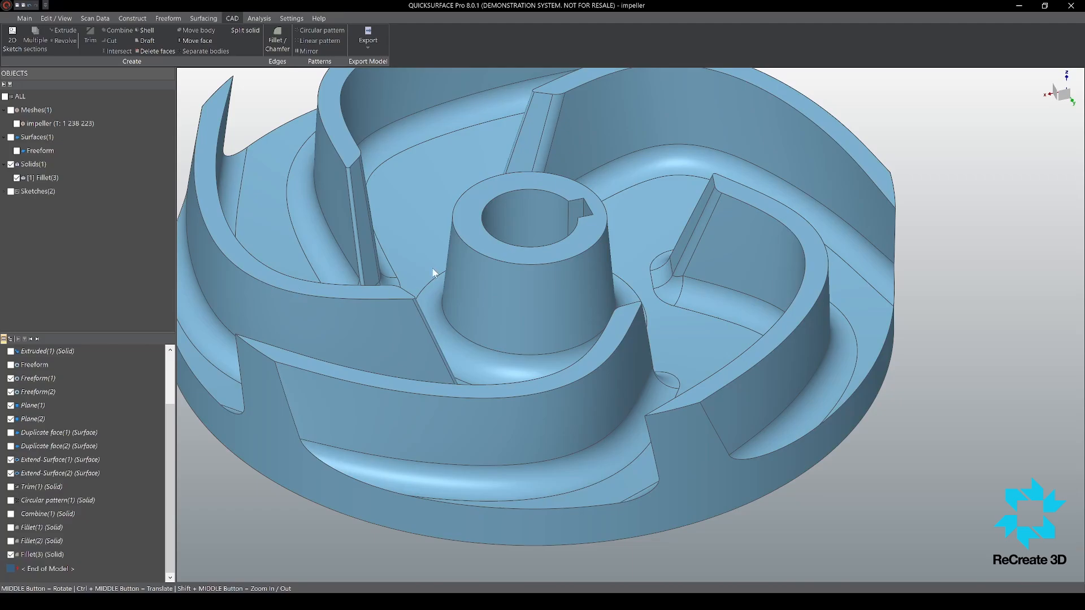
# Step: Start a new fillet on the top face edges of one blade and show the scan mesh to compare the rounding
pyautogui.scroll(-5, 435, 269)
pyautogui.scroll(4, 575, 213)
pyautogui.scroll(-5, 645, 215)
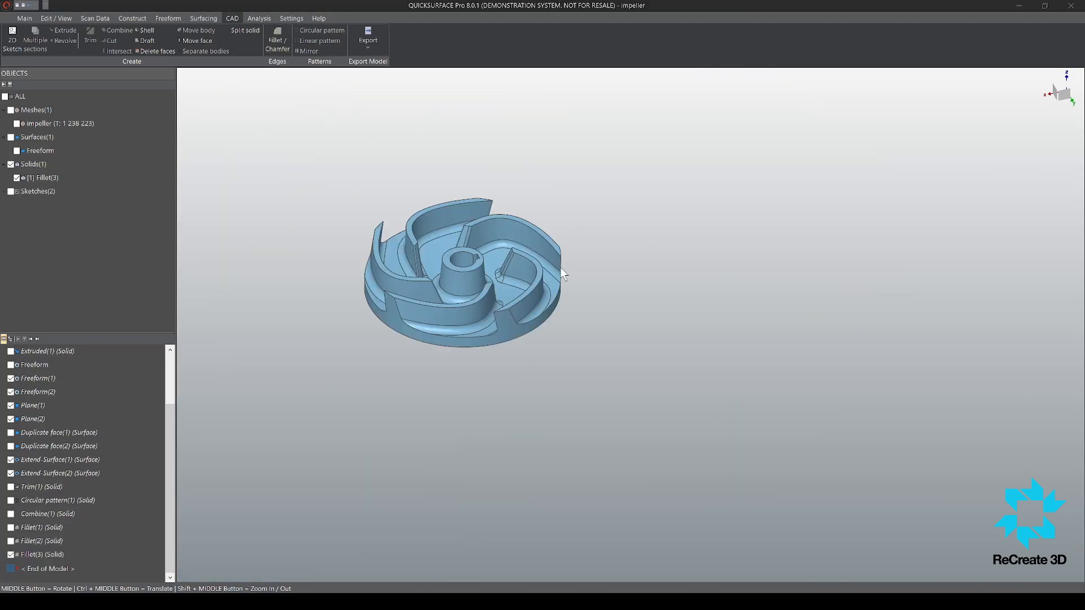
pyautogui.scroll(5, 483, 212)
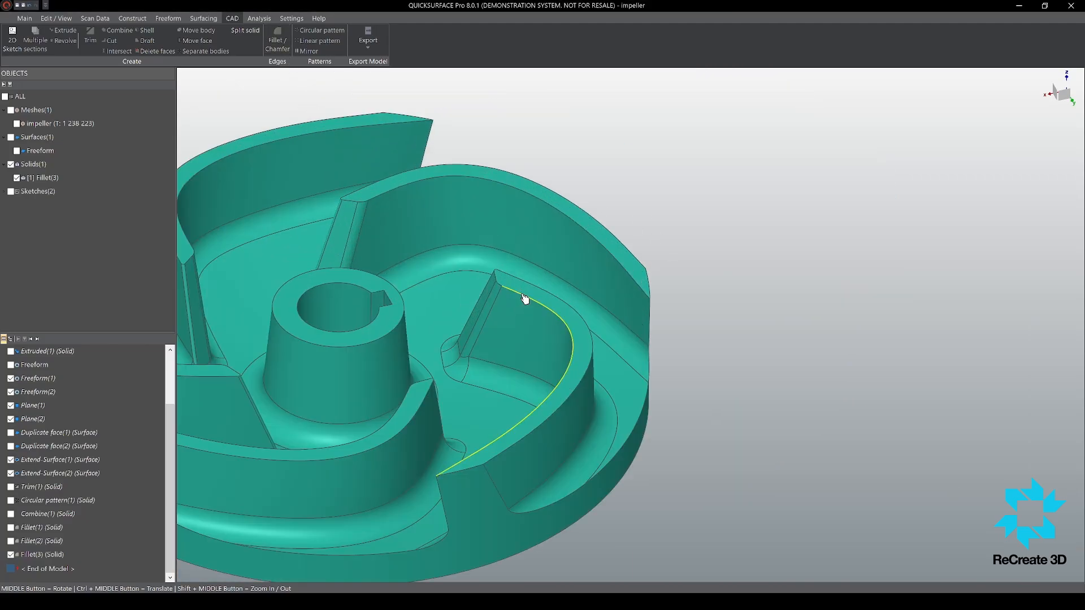
pyautogui.click(522, 299)
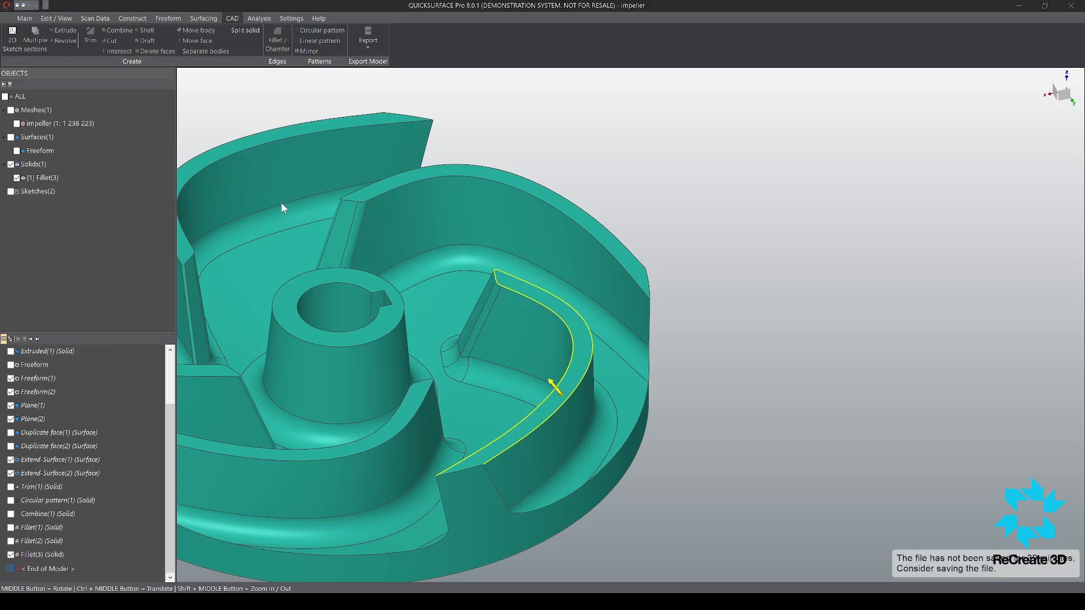
pyautogui.click(351, 188)
pyautogui.click(10, 111)
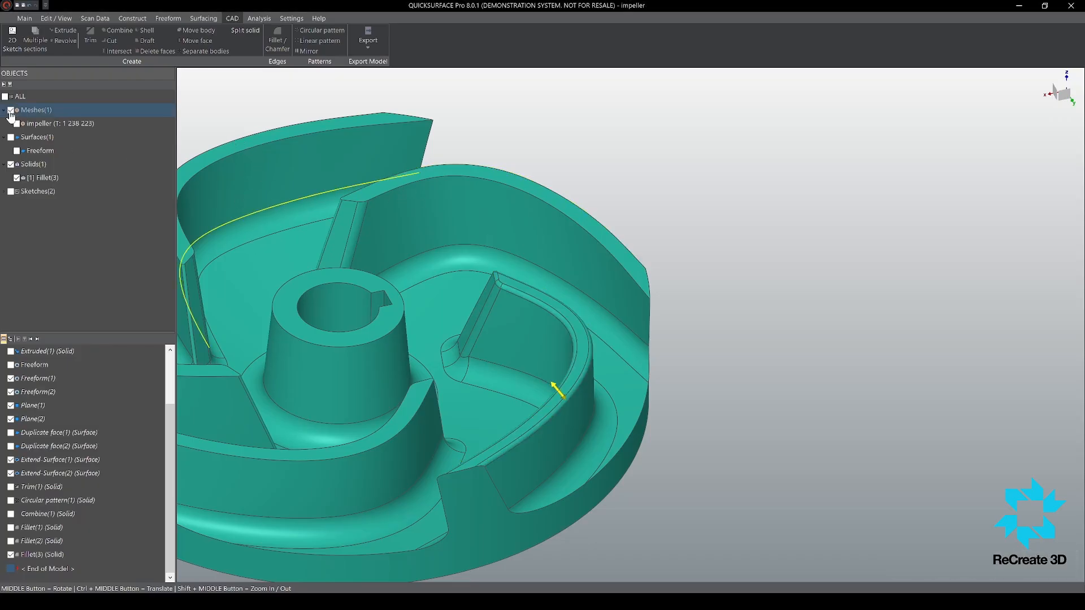
pyautogui.scroll(5, 480, 271)
pyautogui.scroll(-6, 541, 287)
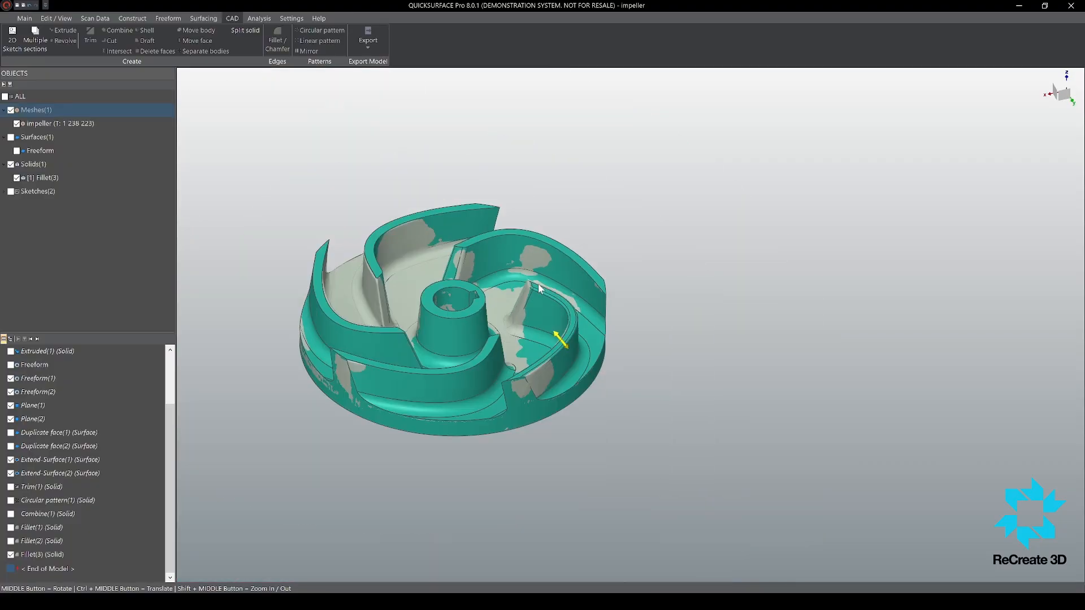
pyautogui.scroll(8, 456, 230)
pyautogui.scroll(-6, 586, 253)
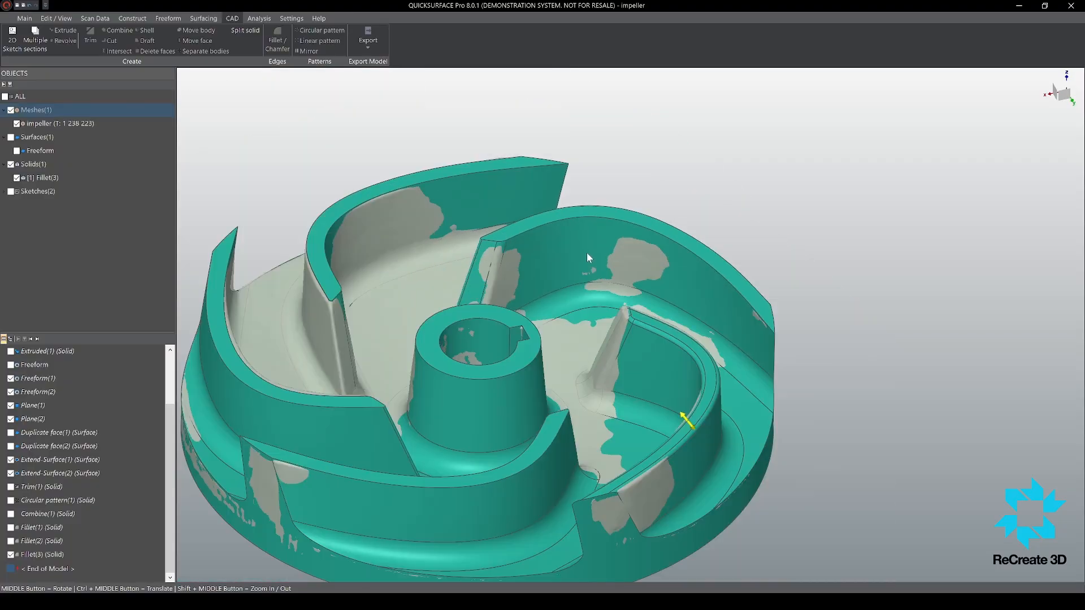
pyautogui.scroll(7, 506, 237)
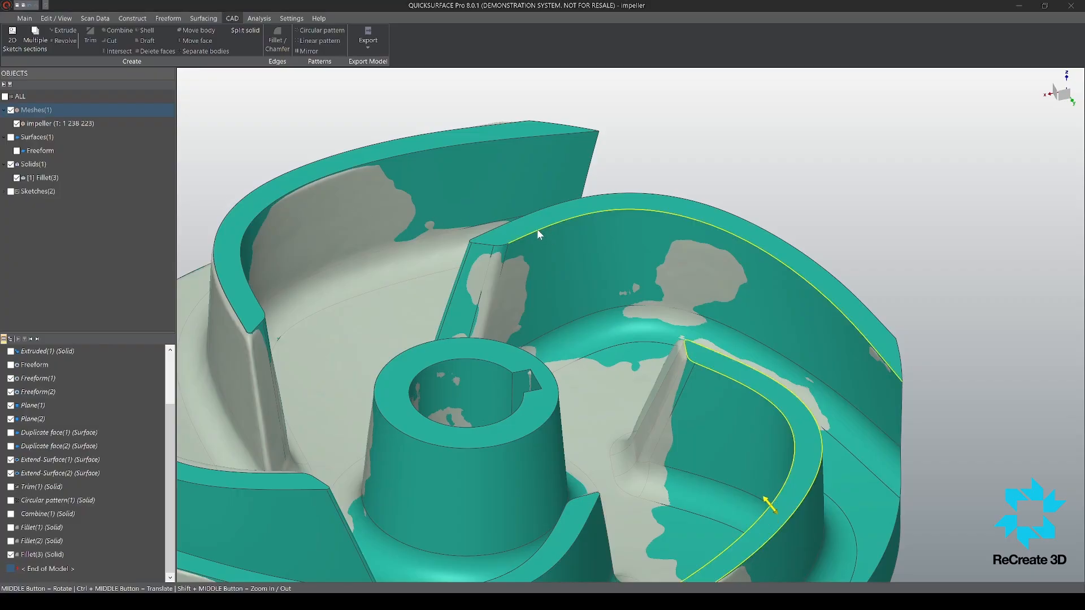
# Step: Add the top face edges of the other four blades to the fillet selection
pyautogui.click(574, 224)
pyautogui.scroll(-5, 575, 225)
pyautogui.scroll(2, 434, 243)
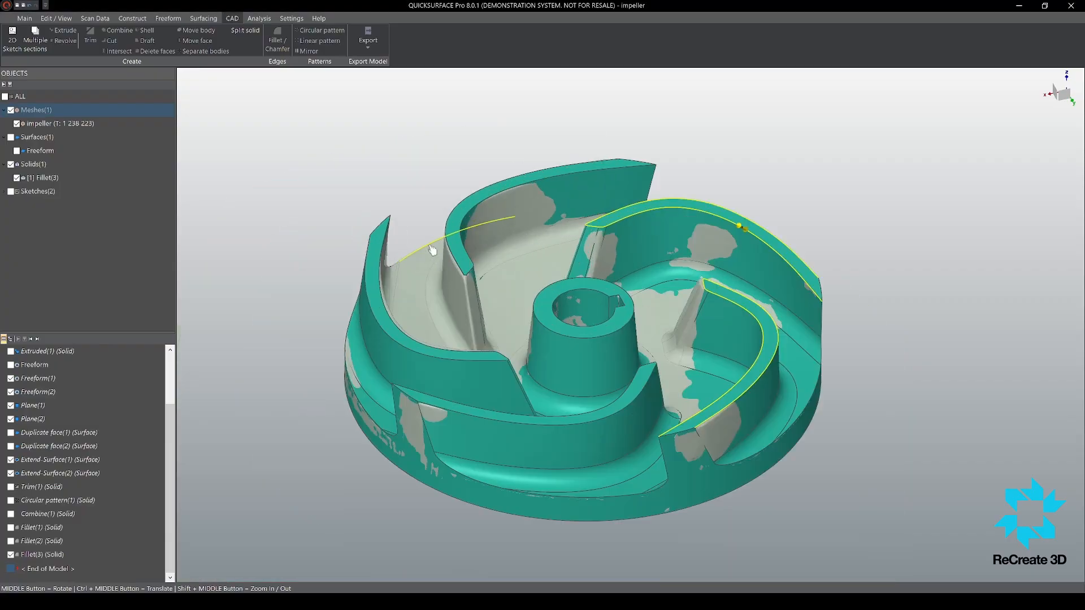
pyautogui.click(465, 236)
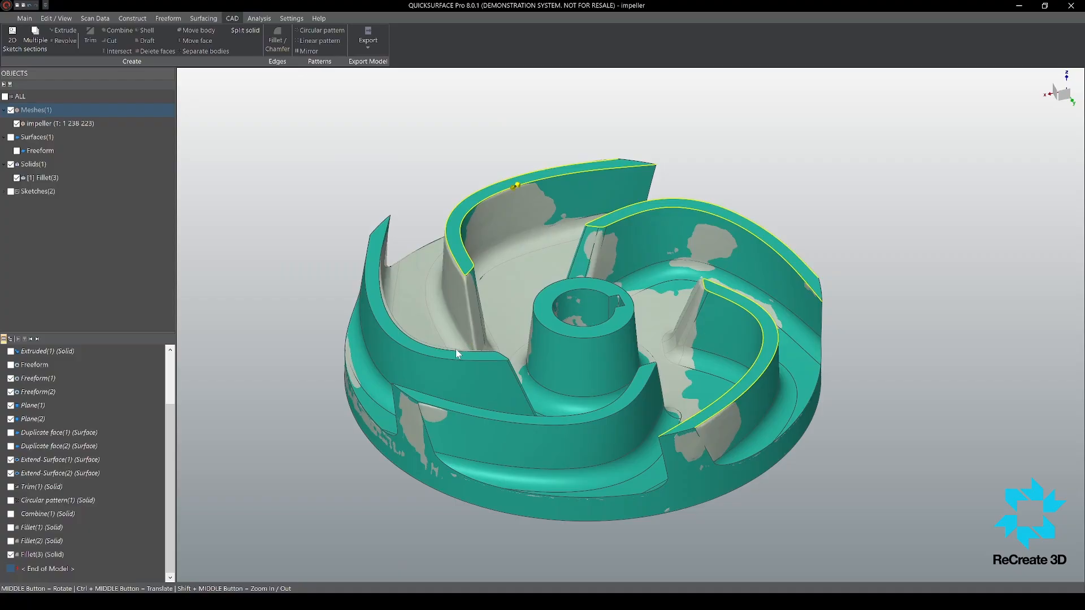
pyautogui.click(457, 350)
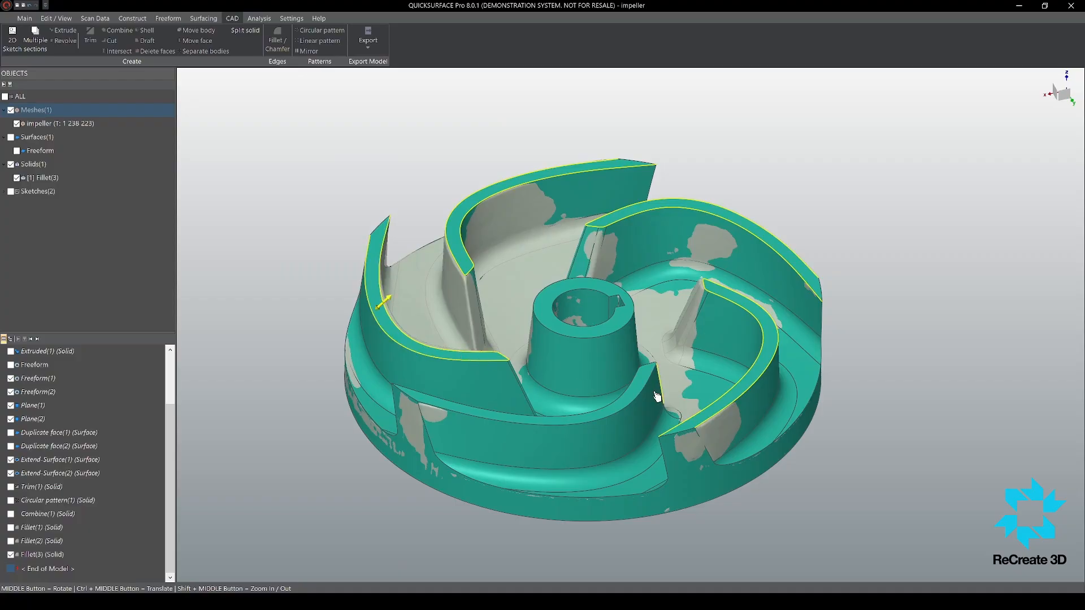
pyautogui.click(632, 384)
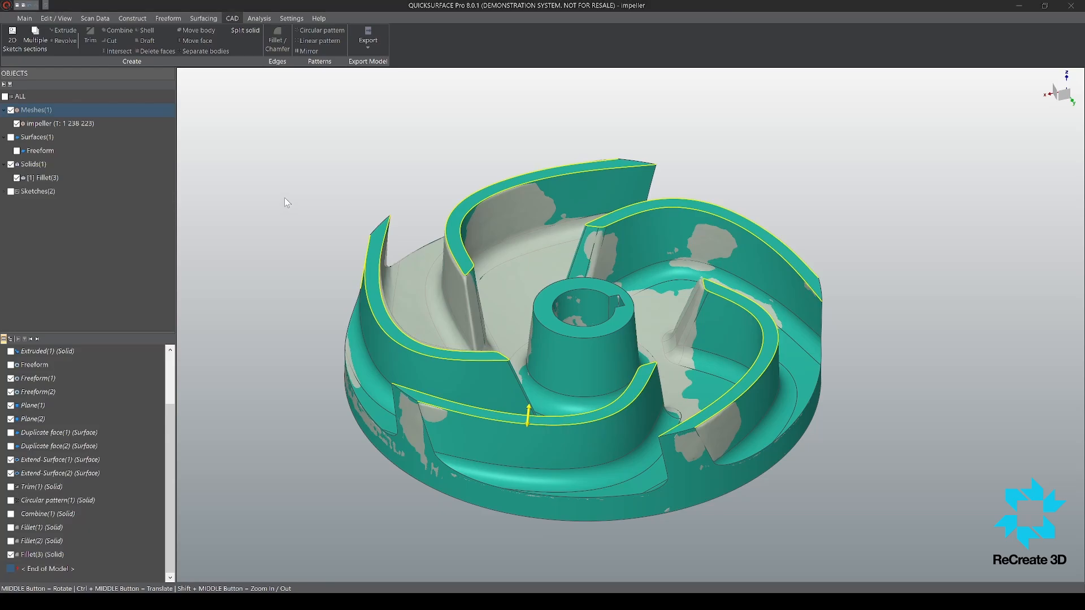
# Step: Adjust the top-edge fillet on all five blades and compare its rounding with the scan mesh
pyautogui.scroll(3, 736, 272)
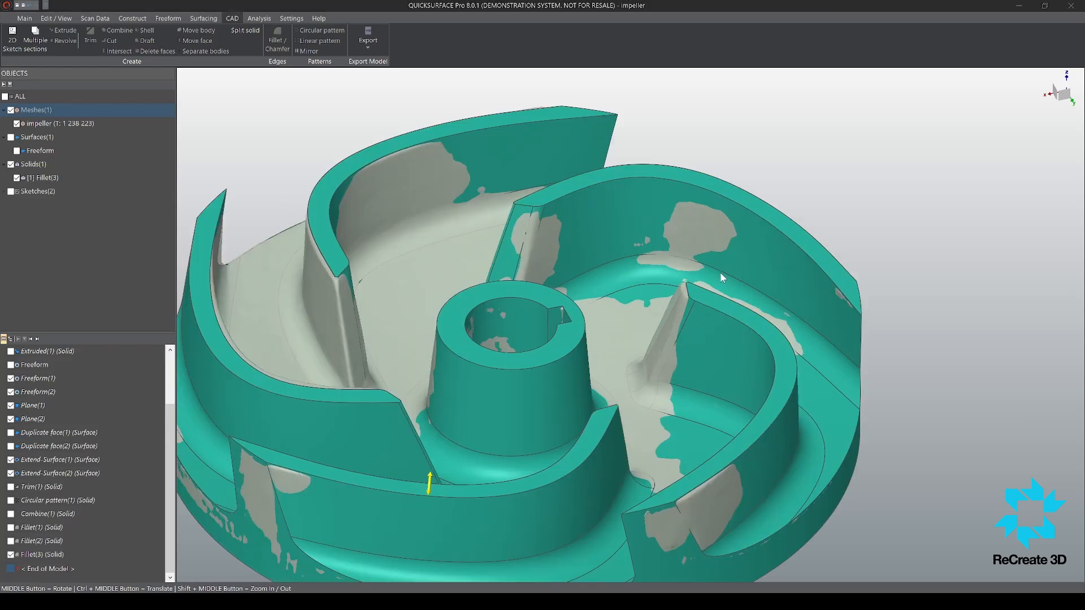
pyautogui.scroll(3, 626, 249)
pyautogui.scroll(-6, 579, 229)
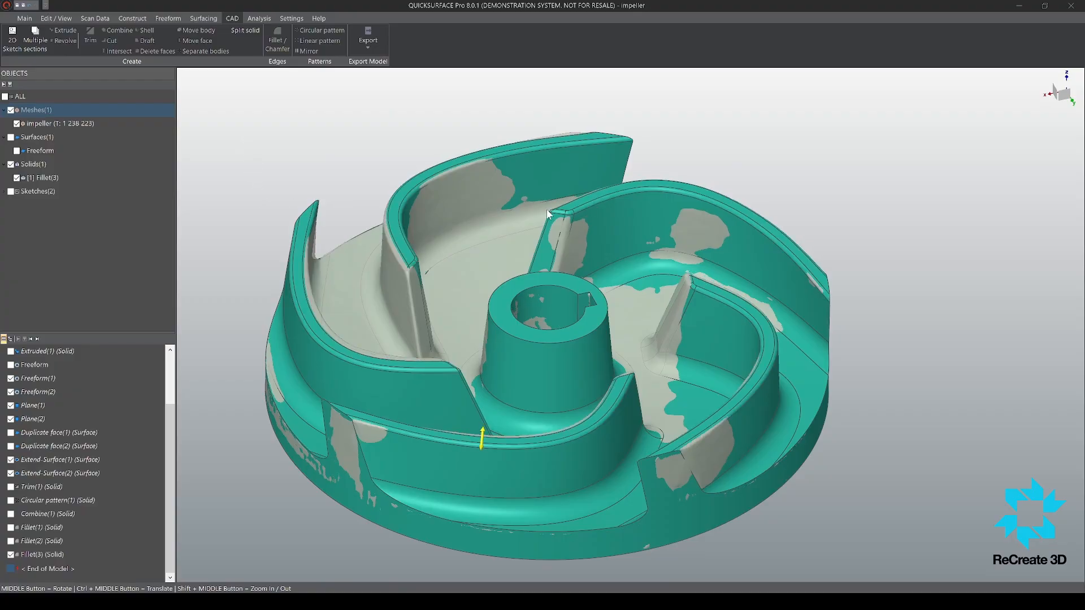
pyautogui.scroll(4, 585, 204)
pyautogui.scroll(-3, 586, 209)
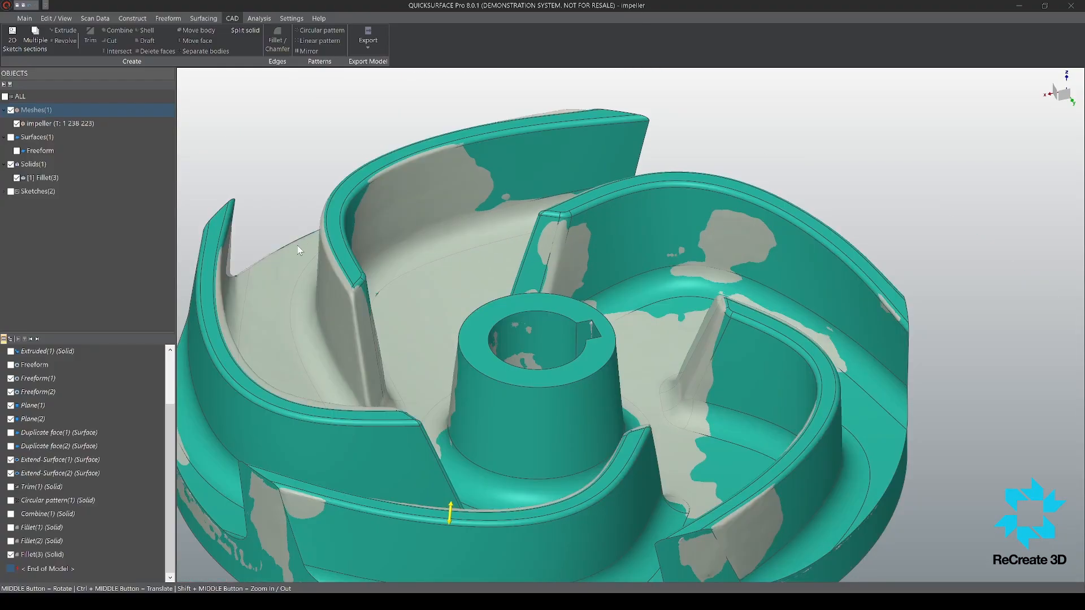
# Step: Check the top-edge fillets with the mesh deviation colour map at the blade tips, and apply the fillet
pyautogui.scroll(5, 751, 277)
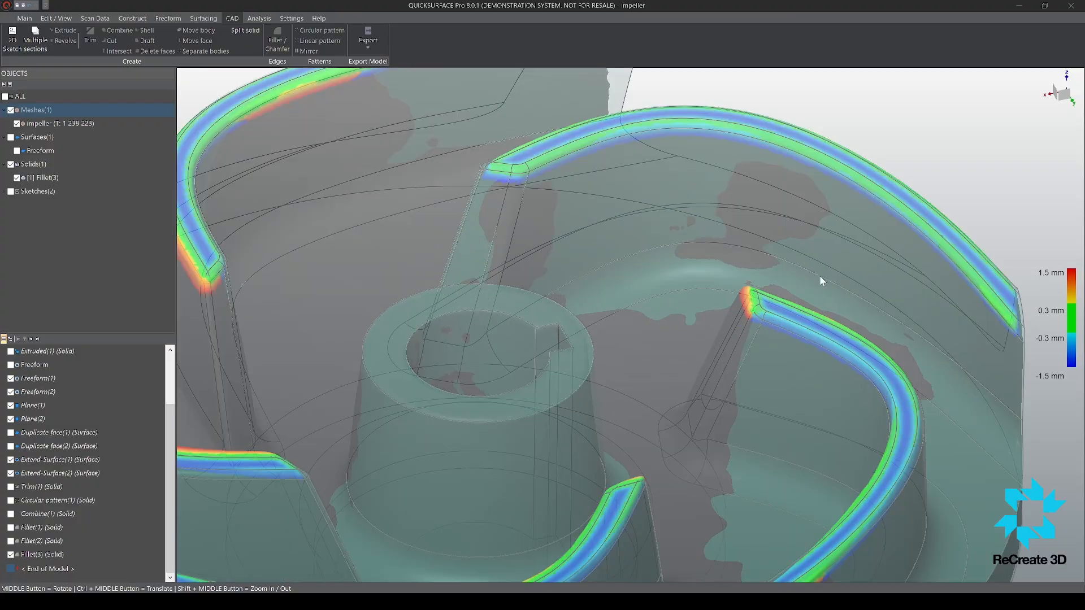
pyautogui.moveTo(731, 337); pyautogui.dragTo(700, 363, button='middle')
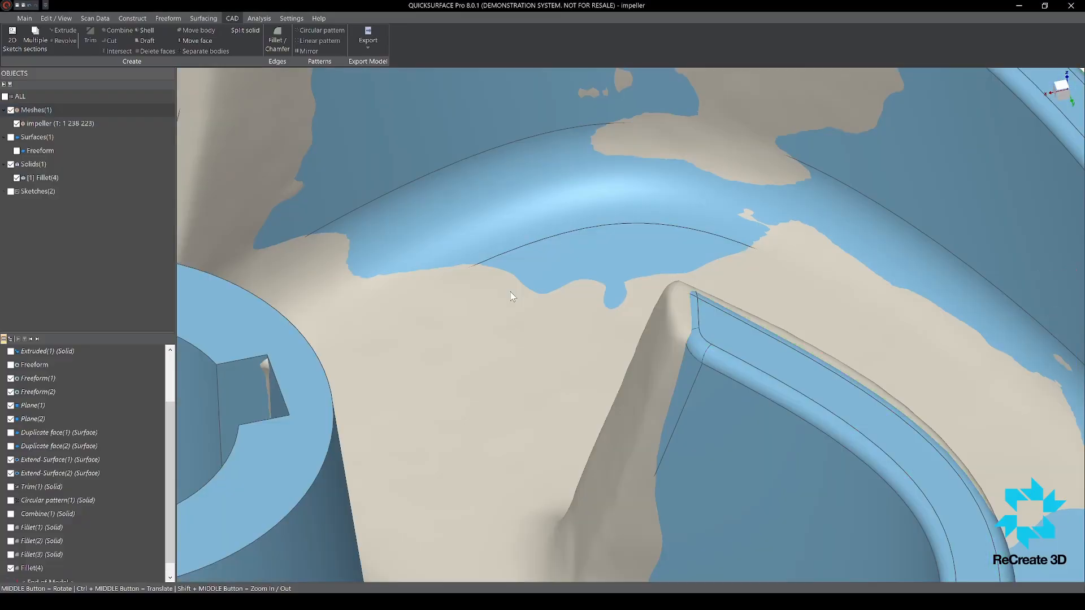
pyautogui.scroll(-10, 510, 291)
pyautogui.moveTo(511, 253)
pyautogui.mouseDown(button='middle')
pyautogui.moveTo(531, 209)
pyautogui.moveTo(527, 238)
pyautogui.mouseUp(button='middle')
pyautogui.scroll(6, 444, 461)
pyautogui.scroll(-5, 596, 367)
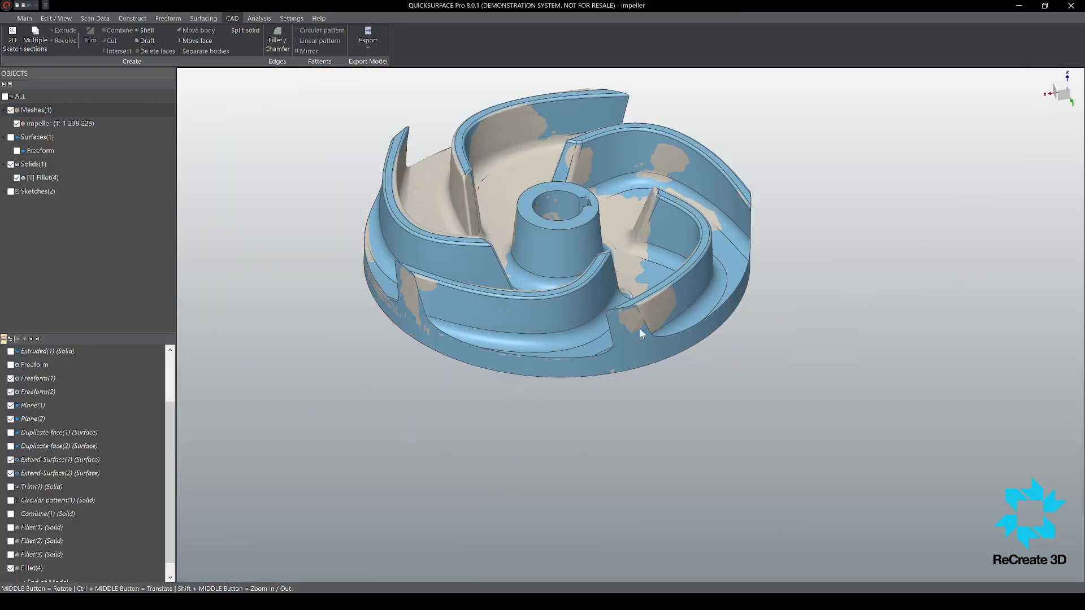
# Step: Fillet the disc's upper outer rim edge together with the connected outer blade ends, checking the deviation from the mesh
pyautogui.scroll(5, 640, 330)
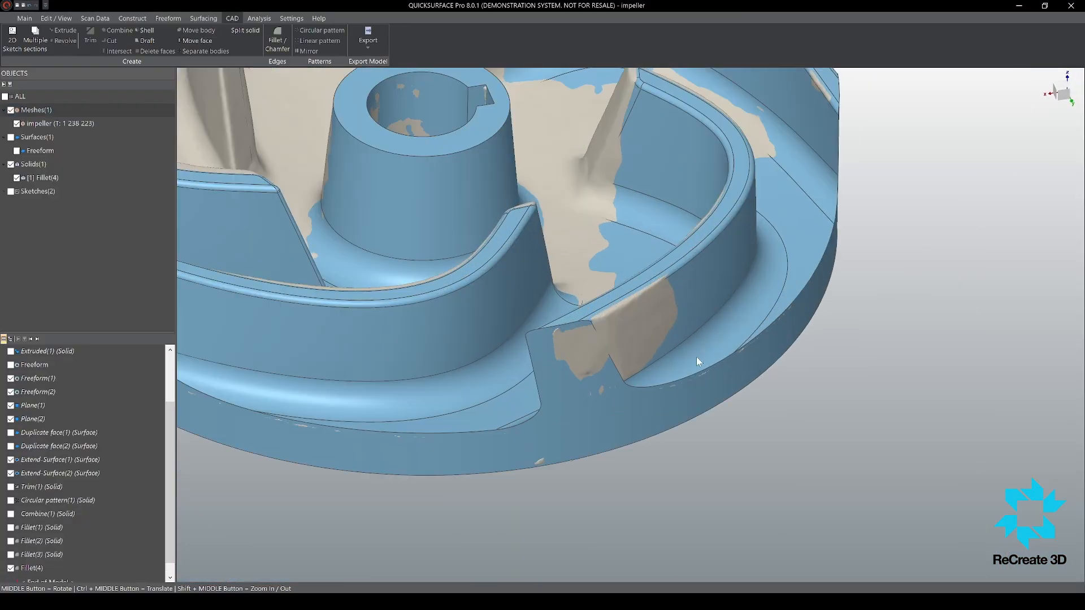
pyautogui.click(792, 306)
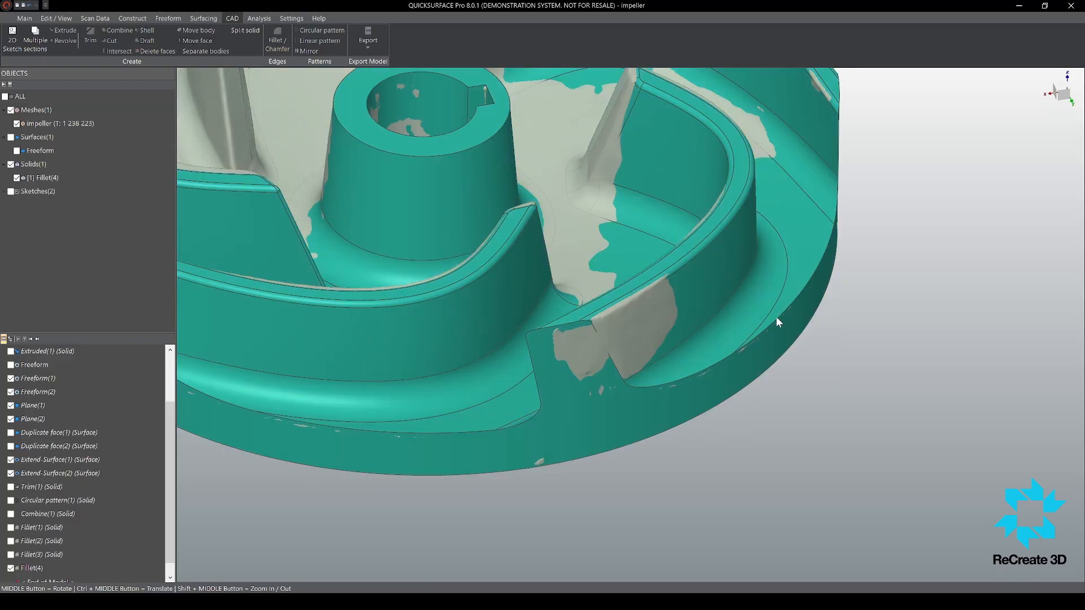
pyautogui.scroll(-3, 768, 330)
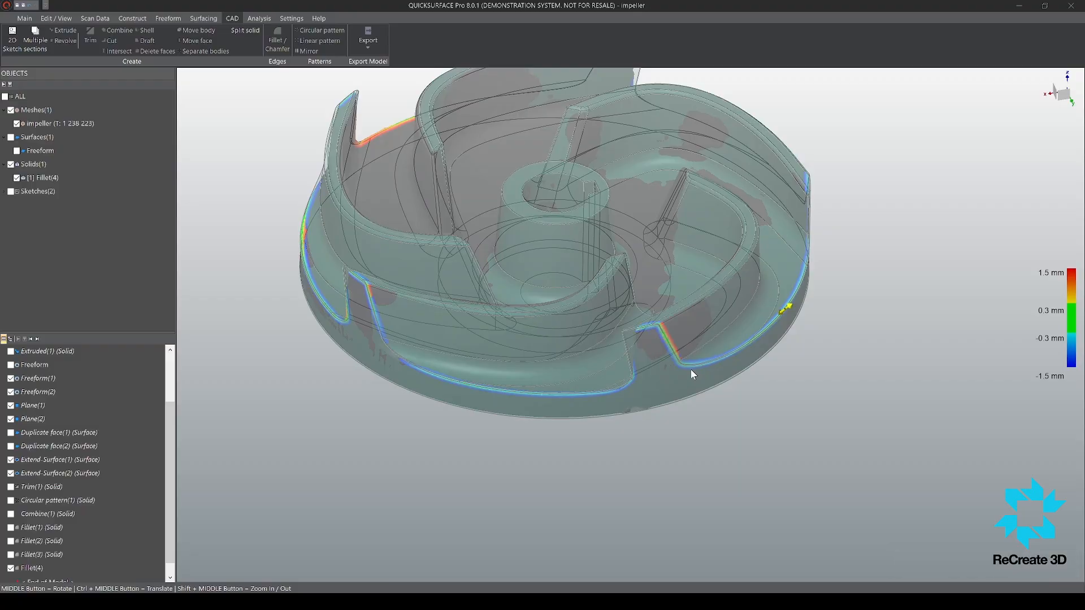
pyautogui.scroll(7, 689, 367)
pyautogui.scroll(-8, 661, 357)
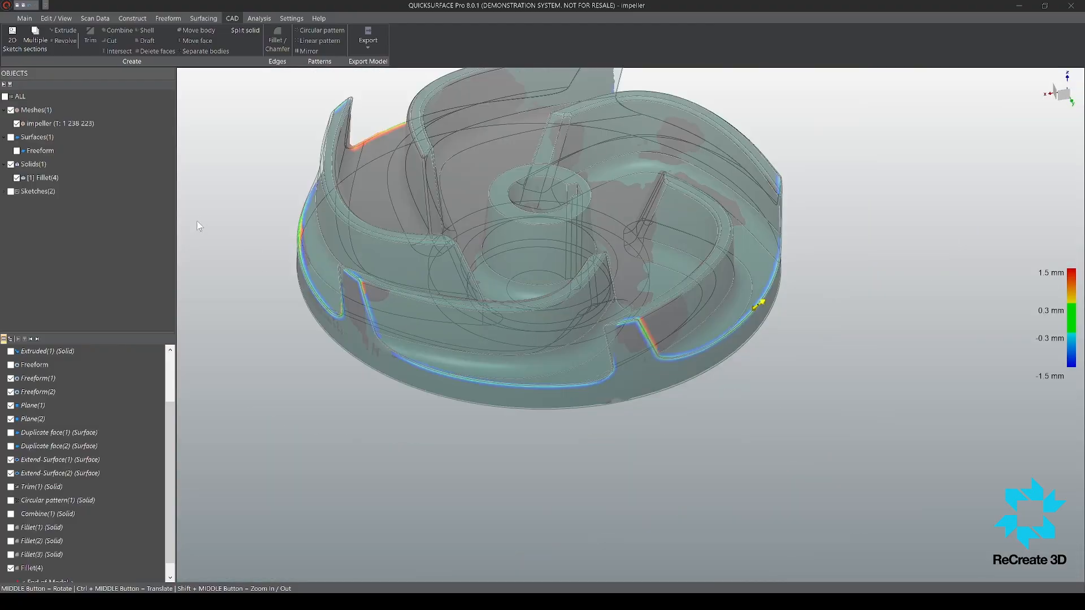
pyautogui.click(214, 225)
# Step: Chamfer the disc's outer rim edge on the underside together with the two circular edges of the stepped boss around the bore
pyautogui.moveTo(712, 358)
pyautogui.mouseDown(button='middle')
pyautogui.moveTo(656, 332)
pyautogui.moveTo(671, 327)
pyautogui.moveTo(663, 125)
pyautogui.mouseUp(button='middle')
pyautogui.scroll(5, 608, 325)
pyautogui.scroll(-5, 663, 337)
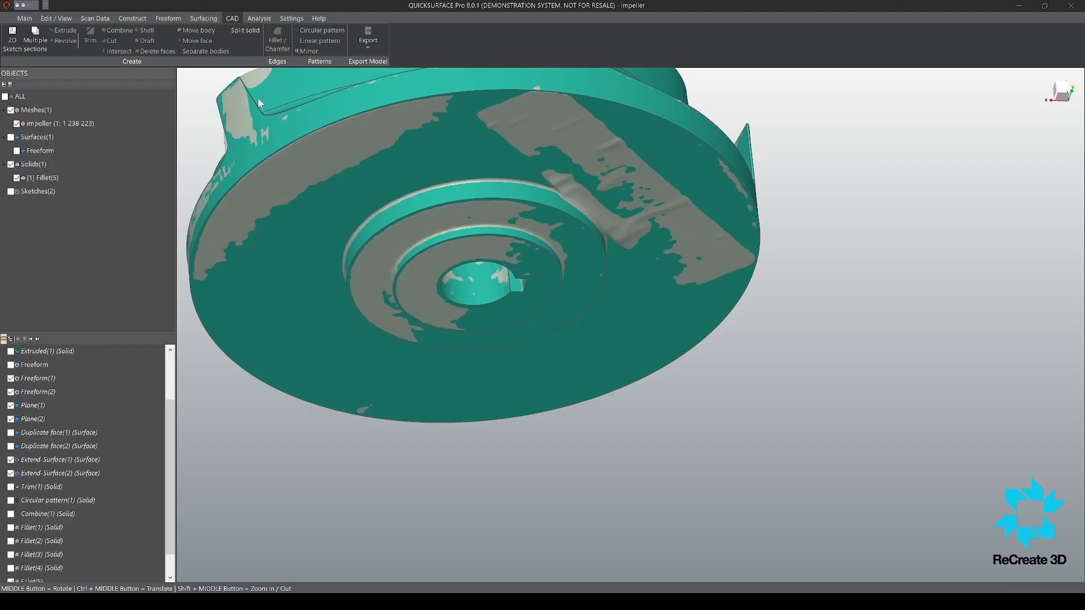
pyautogui.click(500, 90)
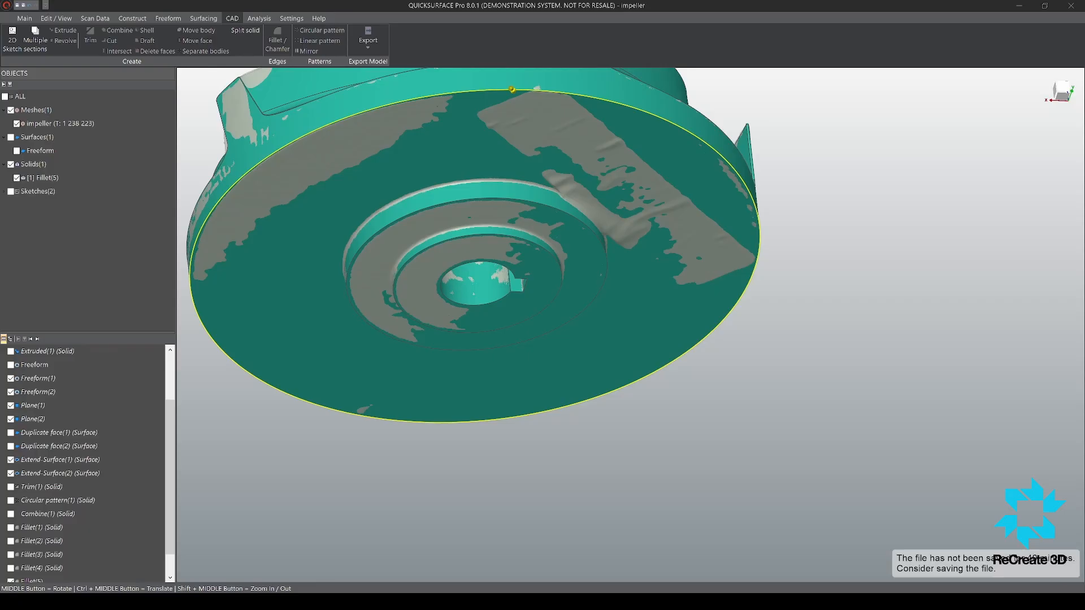
pyautogui.click(424, 207)
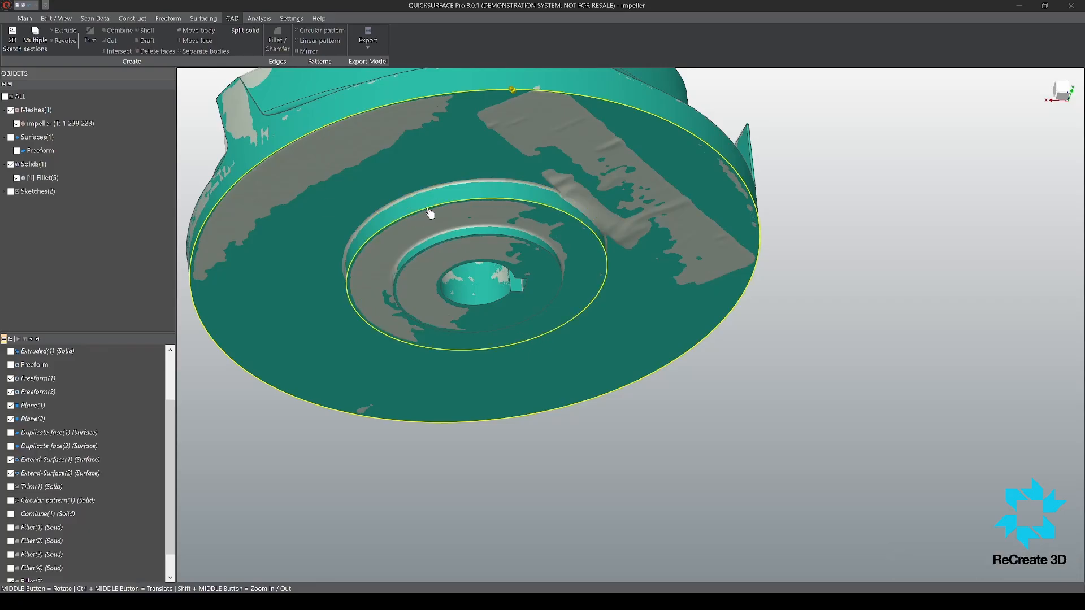
pyautogui.click(435, 247)
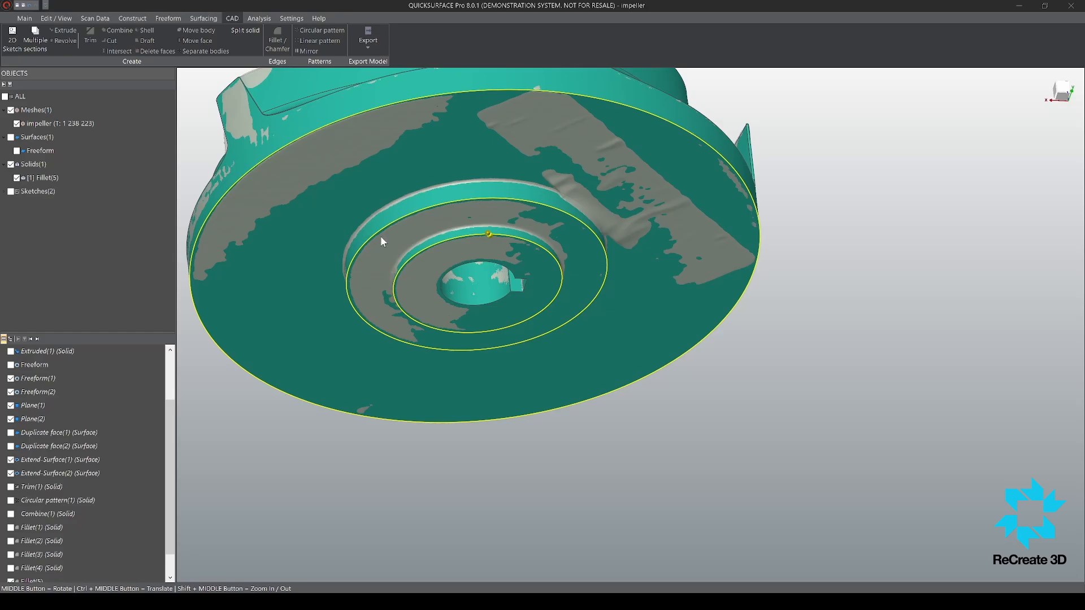
pyautogui.press('Escape')
pyautogui.scroll(3, 457, 299)
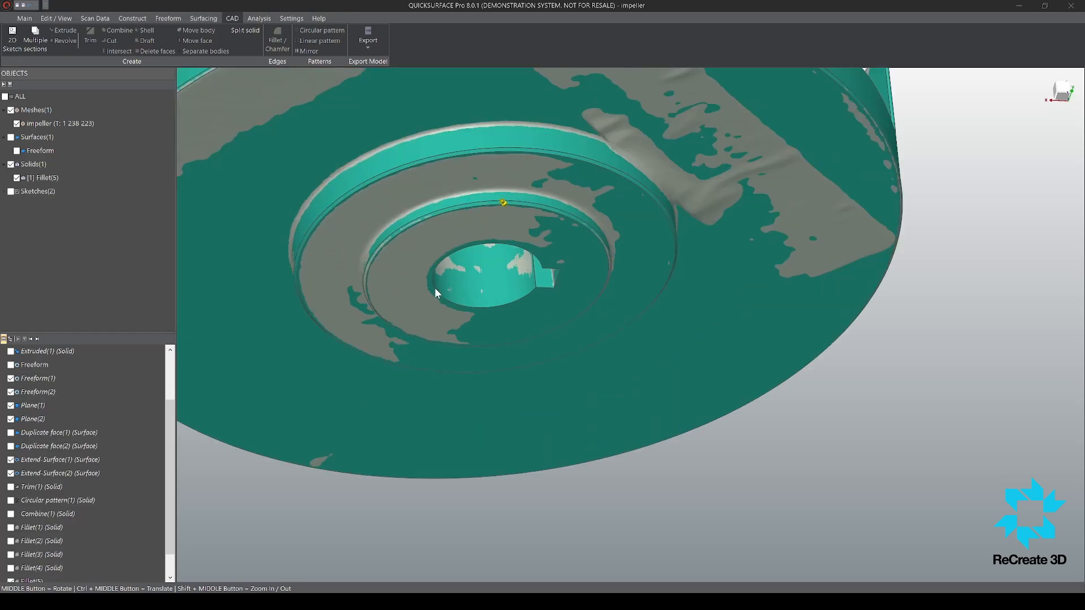
pyautogui.scroll(5, 434, 286)
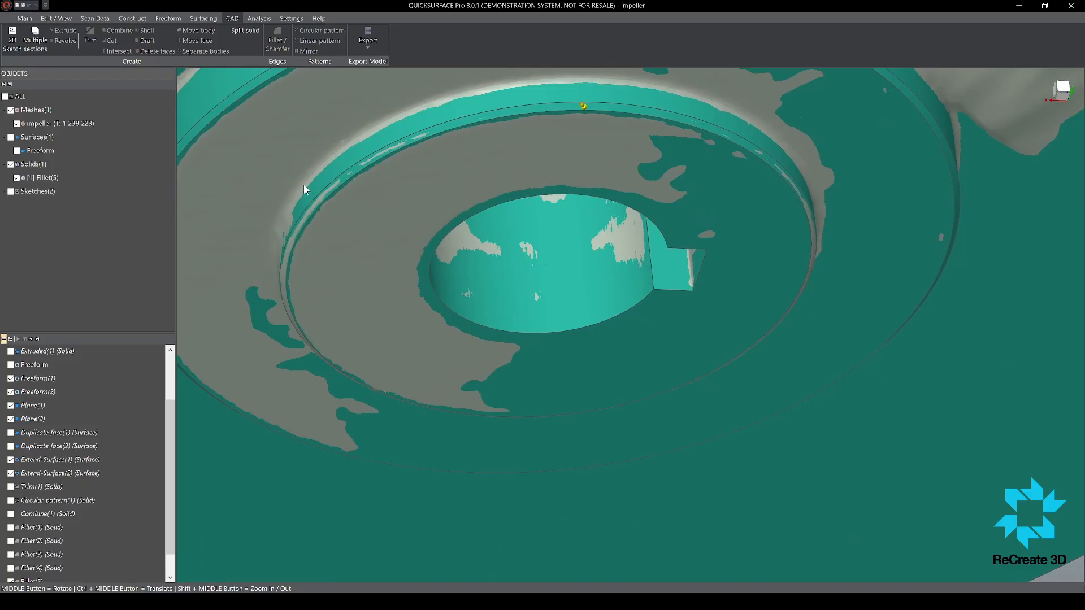
# Step: Select the bore and keyway edges on the underside of the impeller for a second chamfer
pyautogui.click(435, 247)
pyautogui.scroll(-5, 435, 247)
pyautogui.scroll(8, 500, 252)
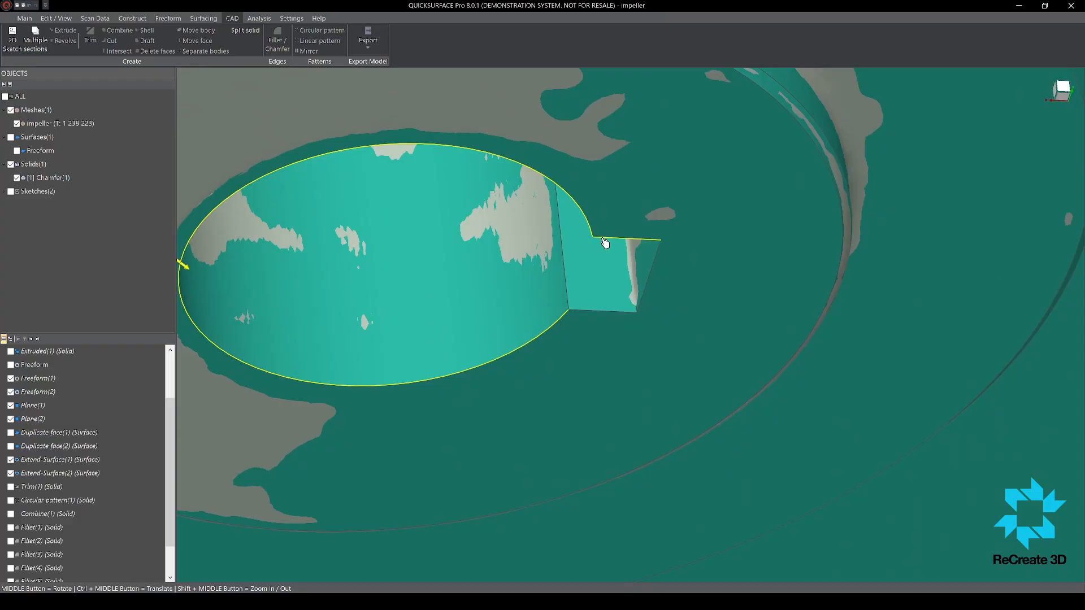
pyautogui.click(648, 272)
pyautogui.scroll(-8, 565, 293)
# Step: Add the bore edge and keyway edges on the hub's upper face to the chamfer selection
pyautogui.moveTo(476, 148); pyautogui.dragTo(502, 185, button='middle')
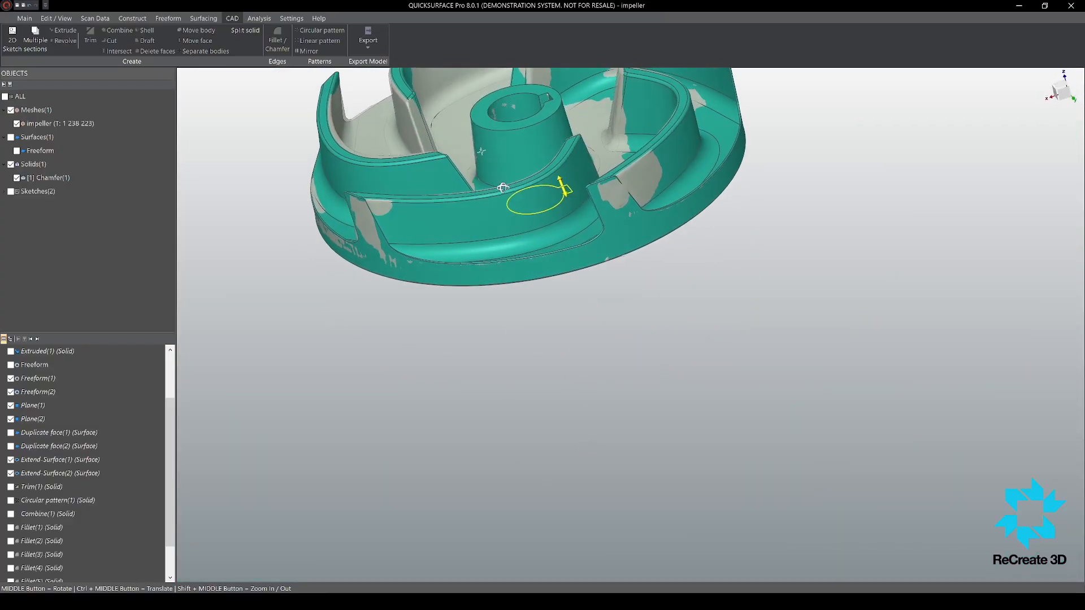
pyautogui.scroll(-4, 503, 185)
pyautogui.scroll(9, 511, 149)
pyautogui.click(519, 106)
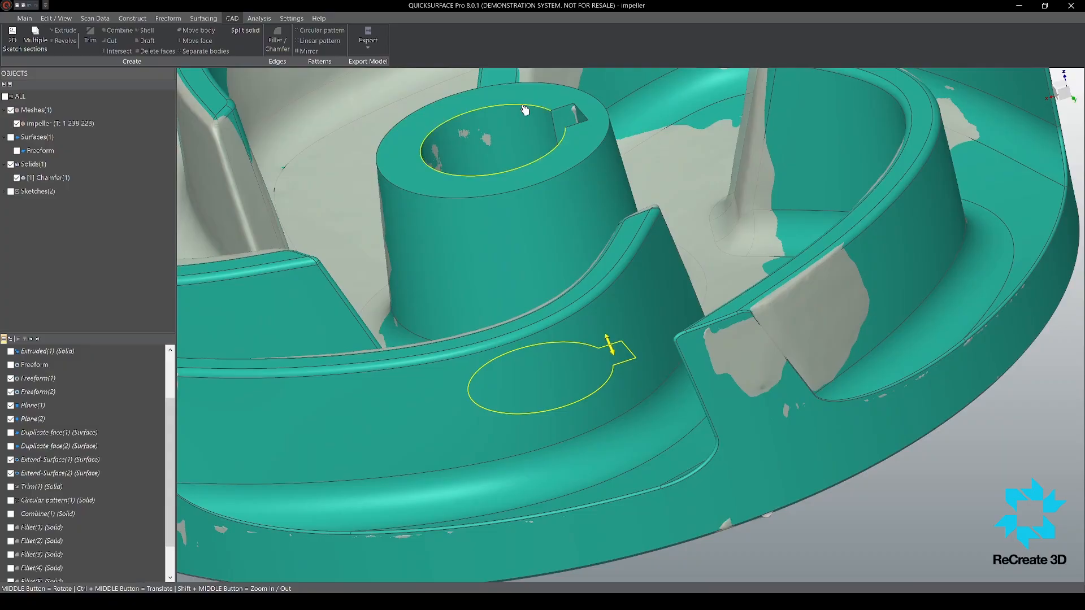
pyautogui.click(567, 106)
pyautogui.click(583, 115)
pyautogui.click(577, 125)
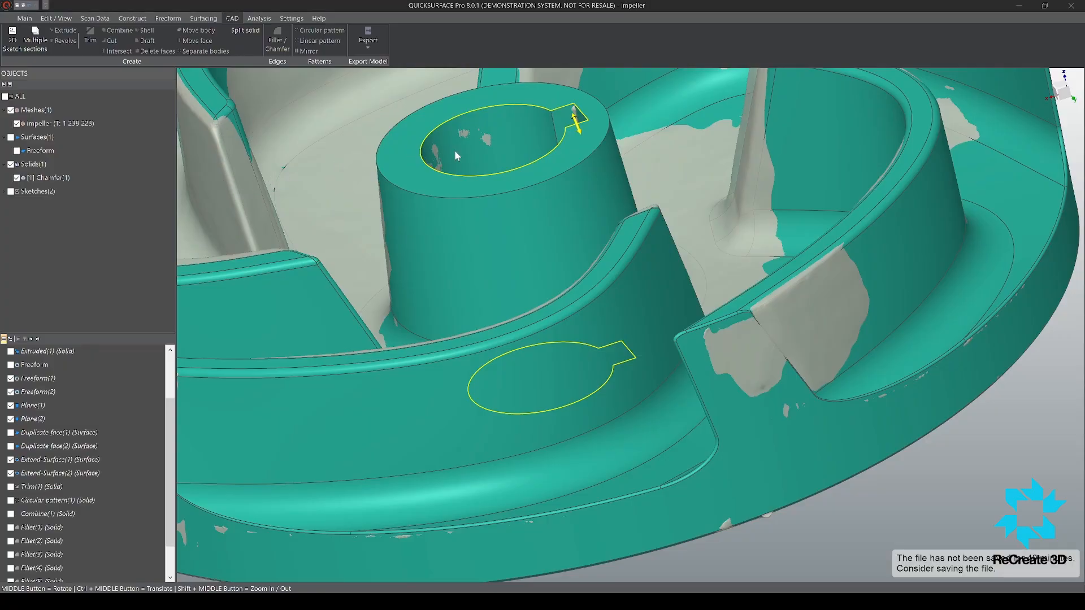
# Step: Check the chamfer on the bore and keyway edges at both ends of the hub and apply it
pyautogui.moveTo(458, 150); pyautogui.dragTo(497, 144, button='middle')
pyautogui.scroll(-5, 515, 209)
pyautogui.scroll(6, 514, 302)
pyautogui.moveTo(560, 201); pyautogui.dragTo(545, 249, button='middle')
pyautogui.scroll(-5, 538, 213)
pyautogui.scroll(-5, 620, 195)
pyautogui.scroll(2, 576, 147)
pyautogui.moveTo(571, 149); pyautogui.dragTo(445, 224, button='middle')
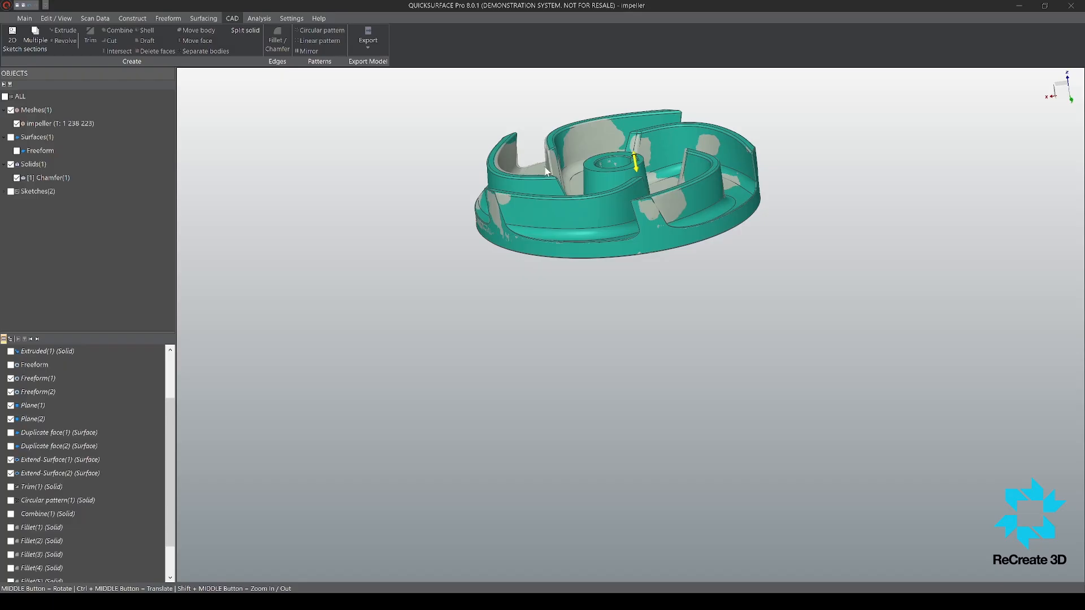
pyautogui.scroll(2, 545, 168)
pyautogui.scroll(-3, 584, 336)
pyautogui.scroll(7, 670, 189)
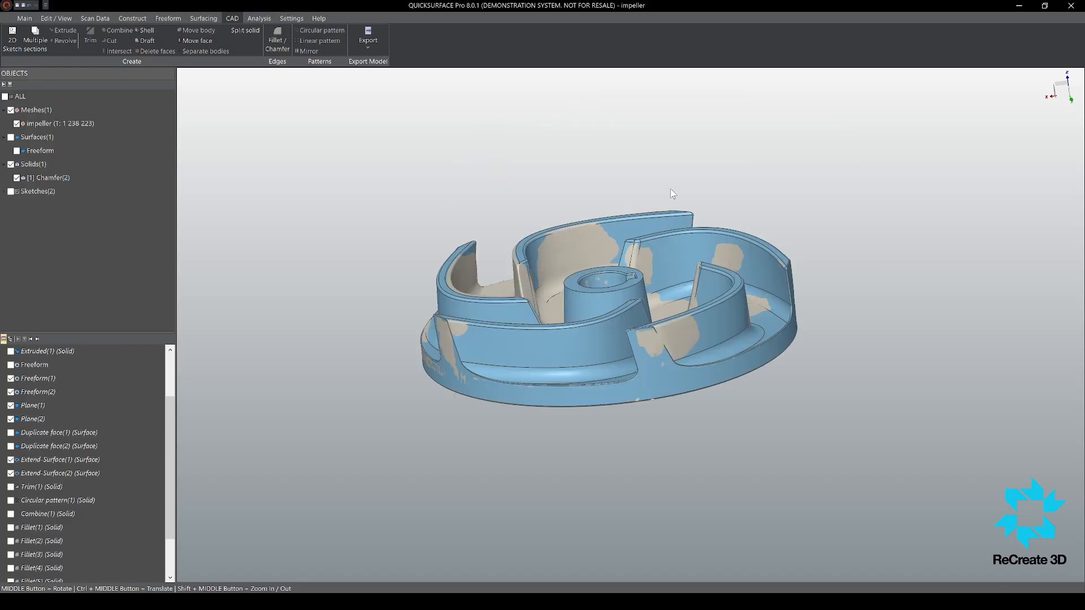
# Step: Compare the finished solid with the scan mesh using the deviation colour map, and close the comparison
pyautogui.moveTo(626, 242); pyautogui.dragTo(588, 237, button='middle')
pyautogui.scroll(-5, 676, 194)
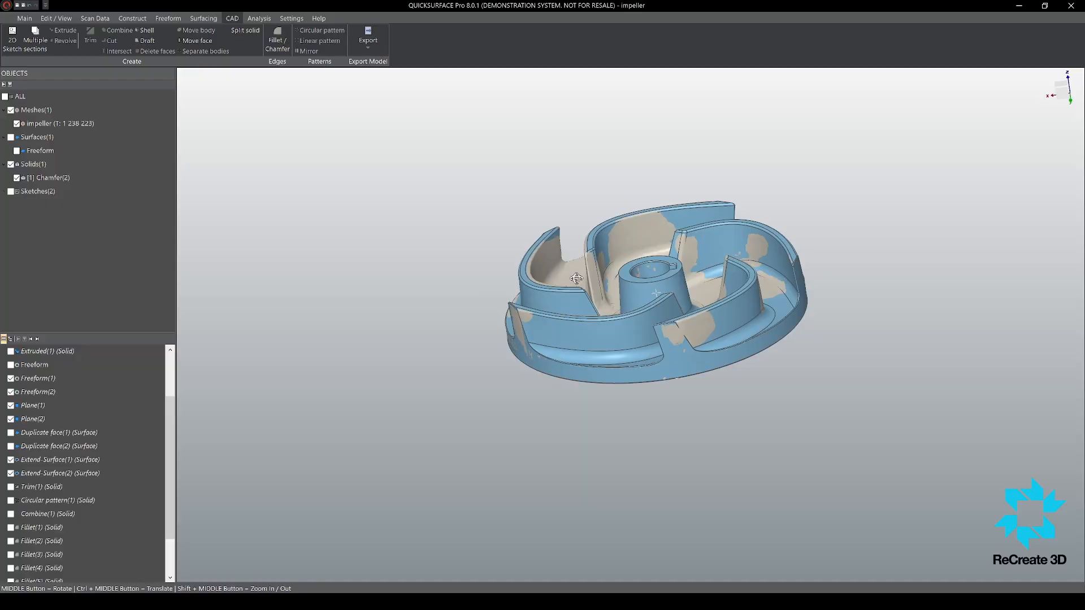
pyautogui.click(261, 18)
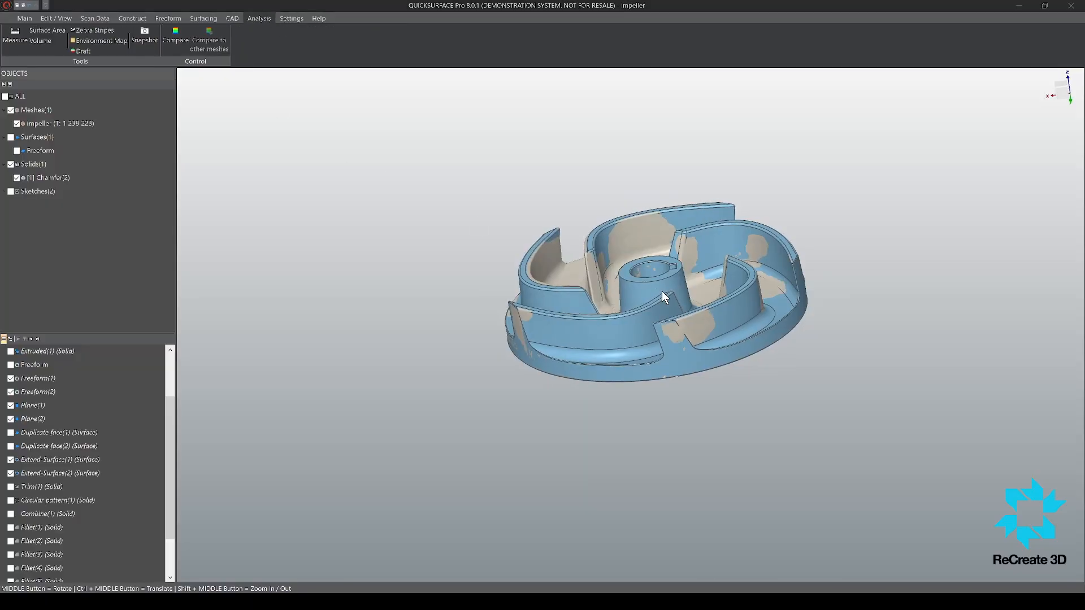
pyautogui.moveTo(666, 307); pyautogui.dragTo(586, 400, button='middle')
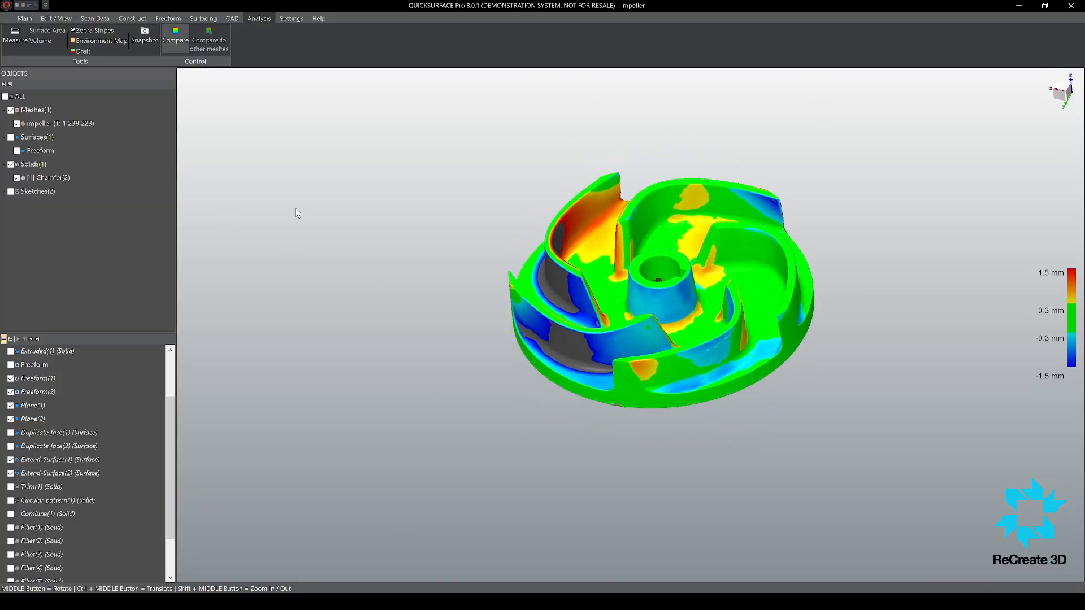
pyautogui.press('Escape')
# Step: Examine the blades, hub and disc of the finished solid overlaid on the scan mesh
pyautogui.scroll(-5, 325, 211)
pyautogui.scroll(4, 510, 235)
pyautogui.scroll(-3, 605, 235)
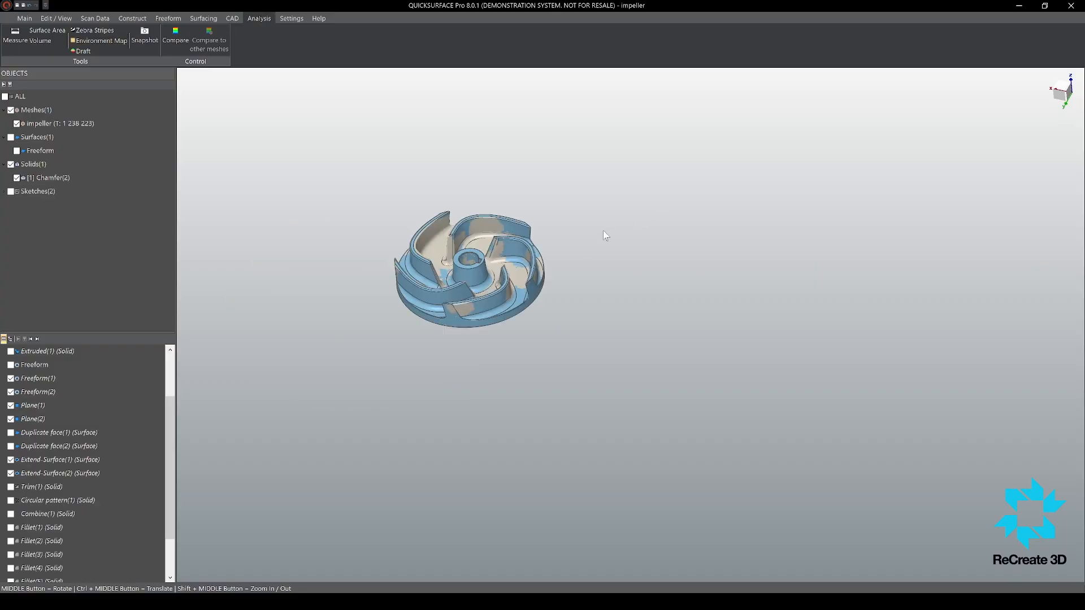
pyautogui.scroll(2, 420, 419)
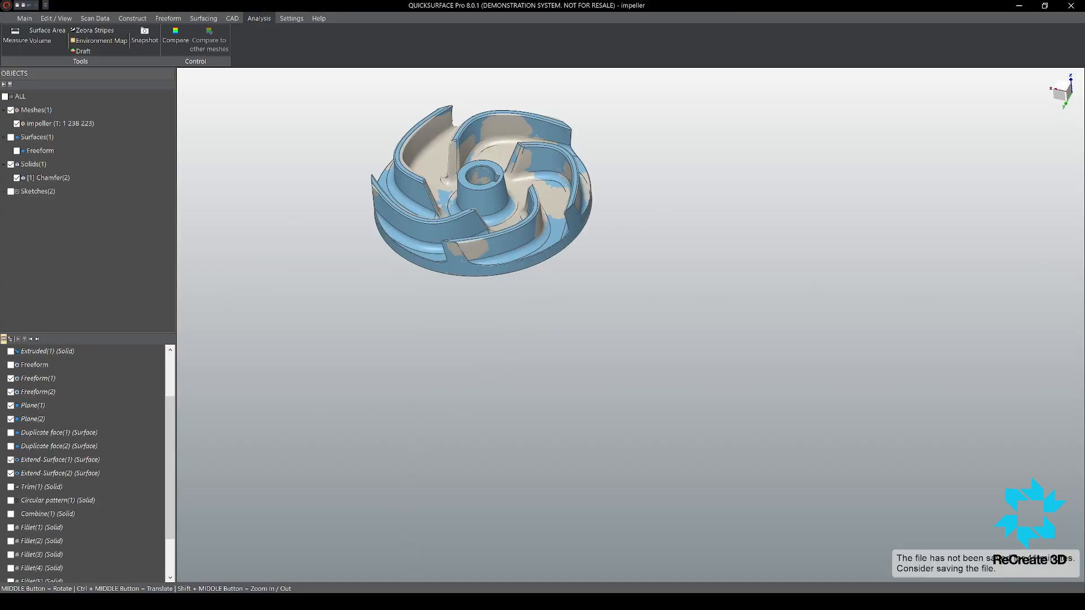
pyautogui.scroll(3, 422, 225)
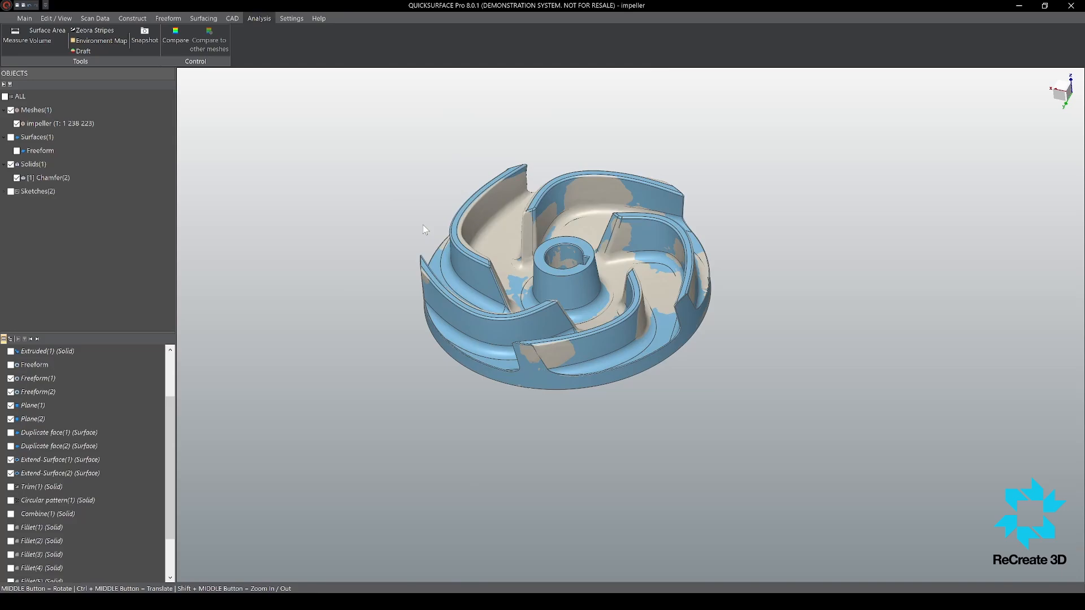
pyautogui.moveTo(423, 225); pyautogui.dragTo(610, 160, button='middle')
pyautogui.scroll(5, 553, 219)
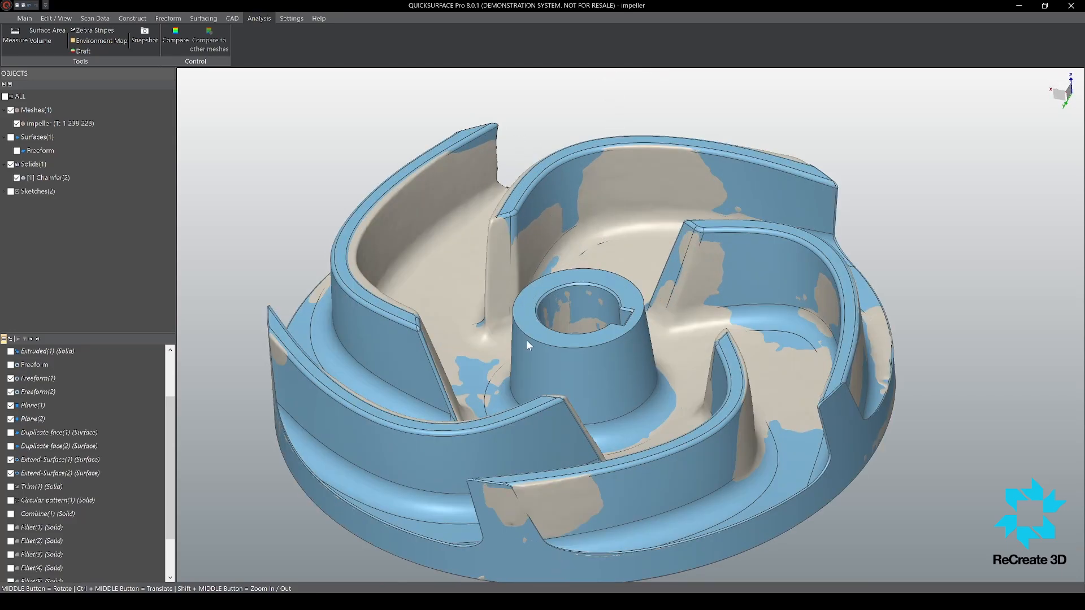